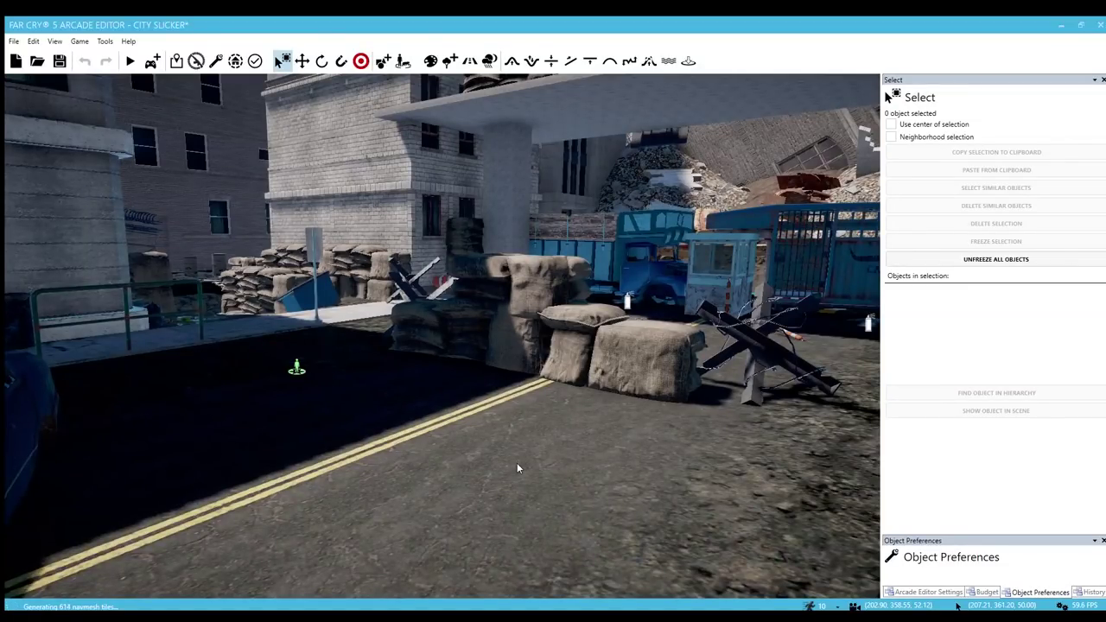
- Examine the sandbagged street checkpoint with its trucks, barricades and Edensgate sign from several viewpoints
{"action": "key", "text": "s"}
{"action": "right_click_drag", "start_coordinate": [514, 480], "coordinate": [508, 481]}
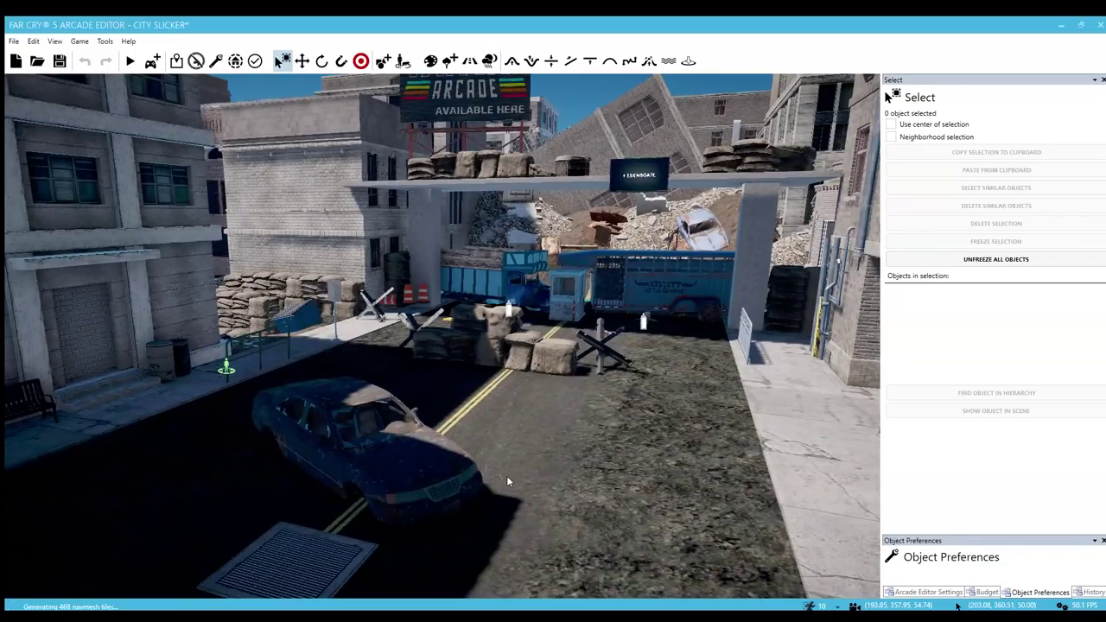
{"action": "key", "text": "w"}
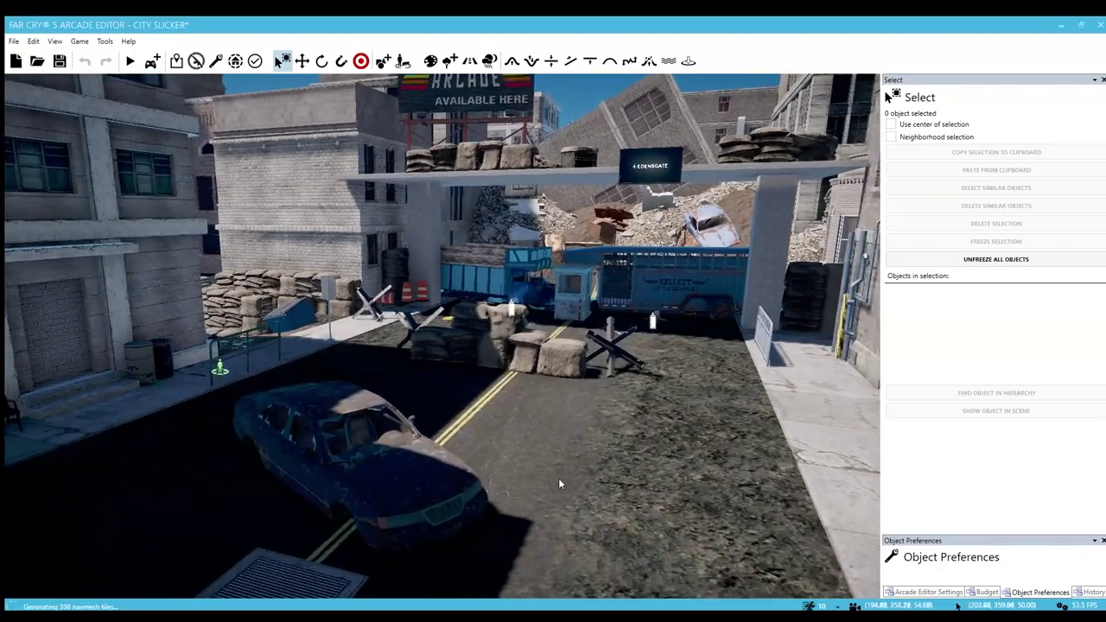
{"action": "right_click_drag", "start_coordinate": [558, 478], "coordinate": [598, 482]}
{"action": "key", "text": "w"}
{"action": "key", "text": "d"}
{"action": "key", "text": "w"}
{"action": "key", "text": "w"}
{"action": "key", "text": "w"}
{"action": "right_click_drag", "start_coordinate": [441, 437], "coordinate": [411, 436]}
{"action": "key", "text": "w"}
{"action": "key", "text": "w"}
{"action": "key", "text": "w"}
{"action": "right_click_drag", "start_coordinate": [591, 397], "coordinate": [834, 463]}
{"action": "key", "text": "w"}
{"action": "key", "text": "w"}
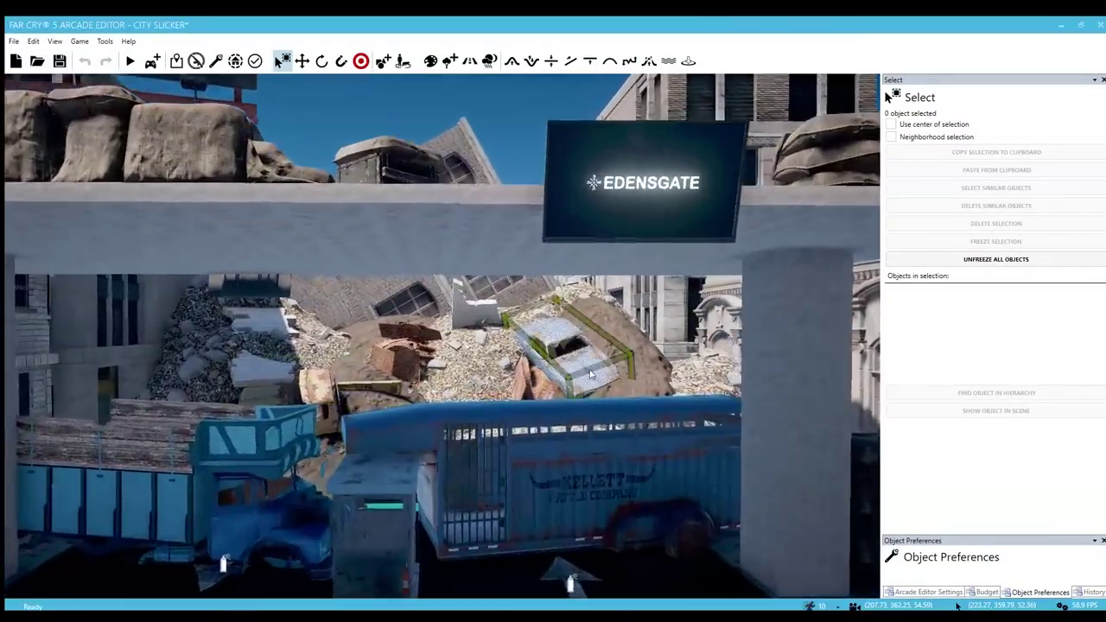
- Examine the intersection with the sandbag bunker and the side street leading to the bus roadblock
{"action": "right_click_drag", "start_coordinate": [537, 347], "coordinate": [289, 373]}
{"action": "key", "text": "w"}
{"action": "key", "text": "w"}
{"action": "key", "text": "w"}
{"action": "right_click_drag", "start_coordinate": [608, 370], "coordinate": [591, 363]}
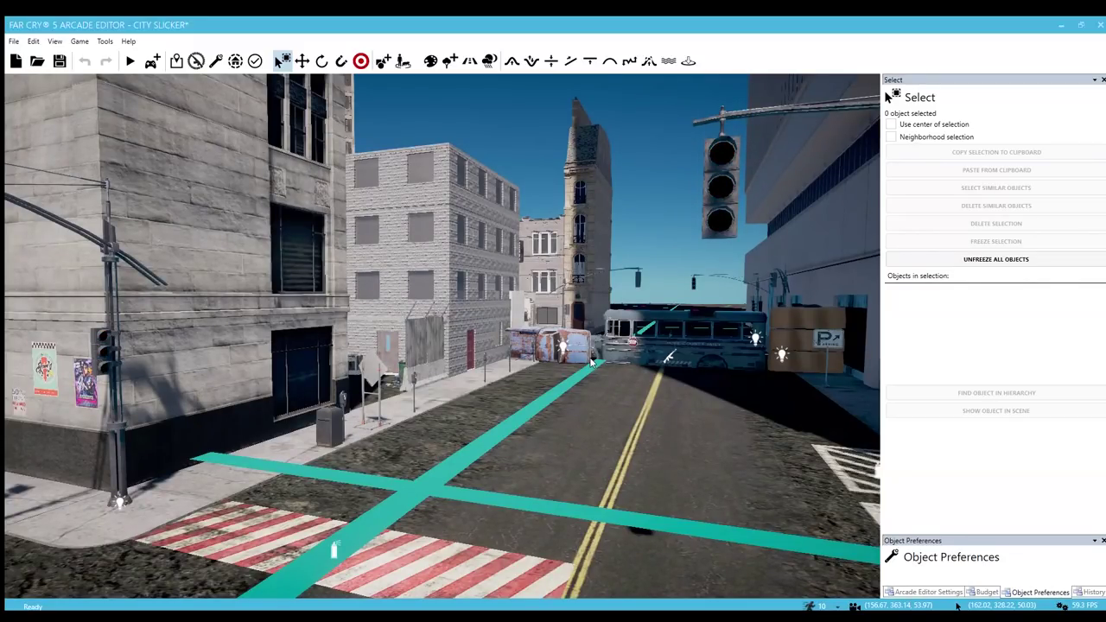
{"action": "key", "text": "w"}
{"action": "key", "text": "d"}
{"action": "key", "text": "s"}
{"action": "right_click_drag", "start_coordinate": [547, 409], "coordinate": [430, 435]}
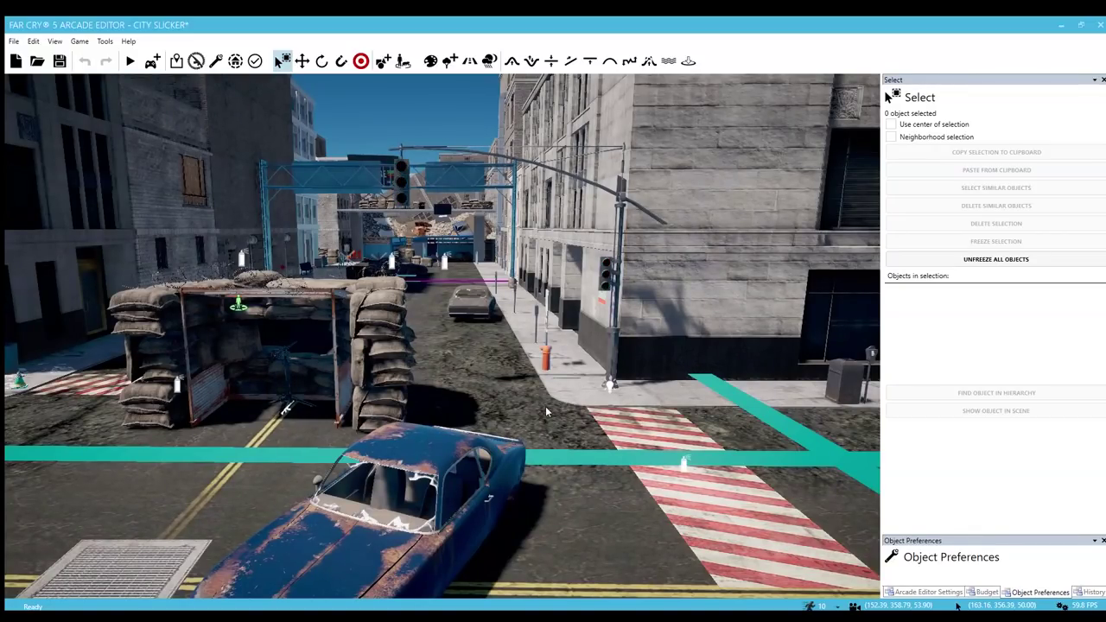
{"action": "key", "text": "s"}
{"action": "key", "text": "d"}
{"action": "key", "text": "w"}
{"action": "right_click_drag", "start_coordinate": [545, 455], "coordinate": [752, 451]}
{"action": "right_click_drag", "start_coordinate": [483, 445], "coordinate": [547, 461]}
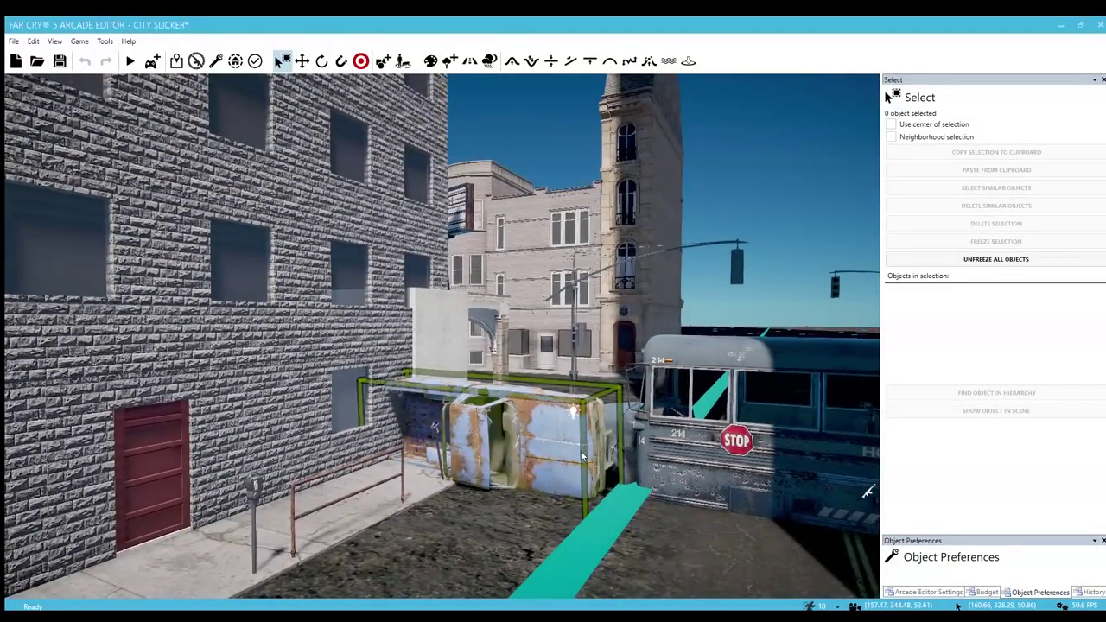
- Delete the tall narrow building at the end of the row beyond the bus roadblock
{"action": "key", "text": "d"}
{"action": "right_click_drag", "start_coordinate": [579, 456], "coordinate": [632, 440]}
{"action": "key", "text": "w"}
{"action": "key", "text": "s"}
{"action": "mouse_move", "coordinate": [591, 409]}
{"action": "right_mouse_down"}
{"action": "mouse_move", "coordinate": [574, 450]}
{"action": "mouse_move", "coordinate": [602, 400]}
{"action": "right_mouse_up"}
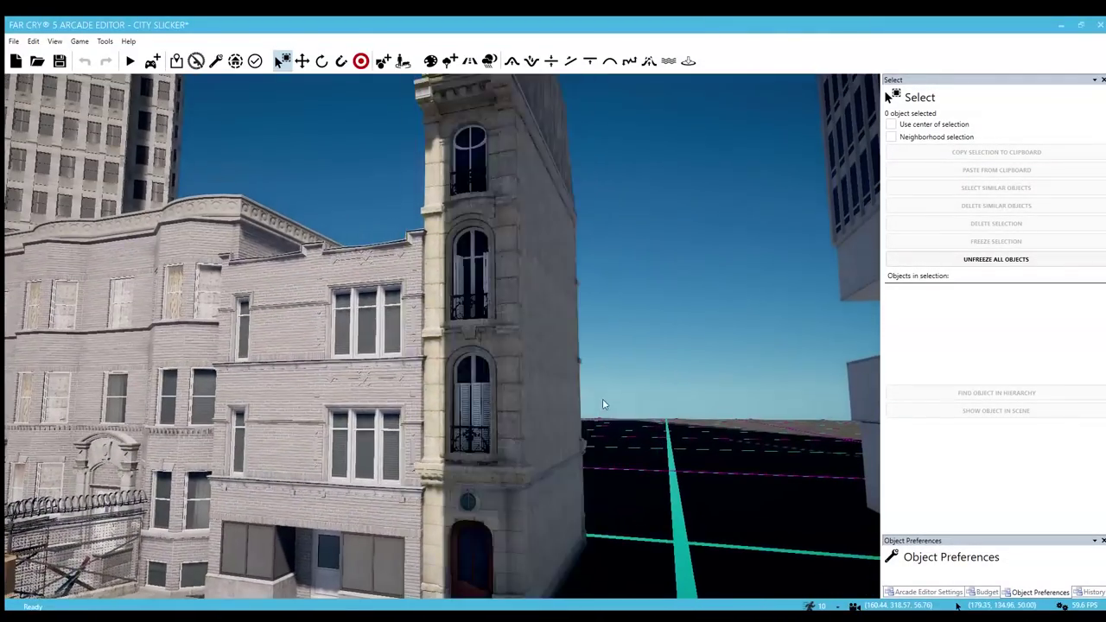
{"action": "left_click", "coordinate": [559, 376]}
{"action": "key", "text": "Delete"}
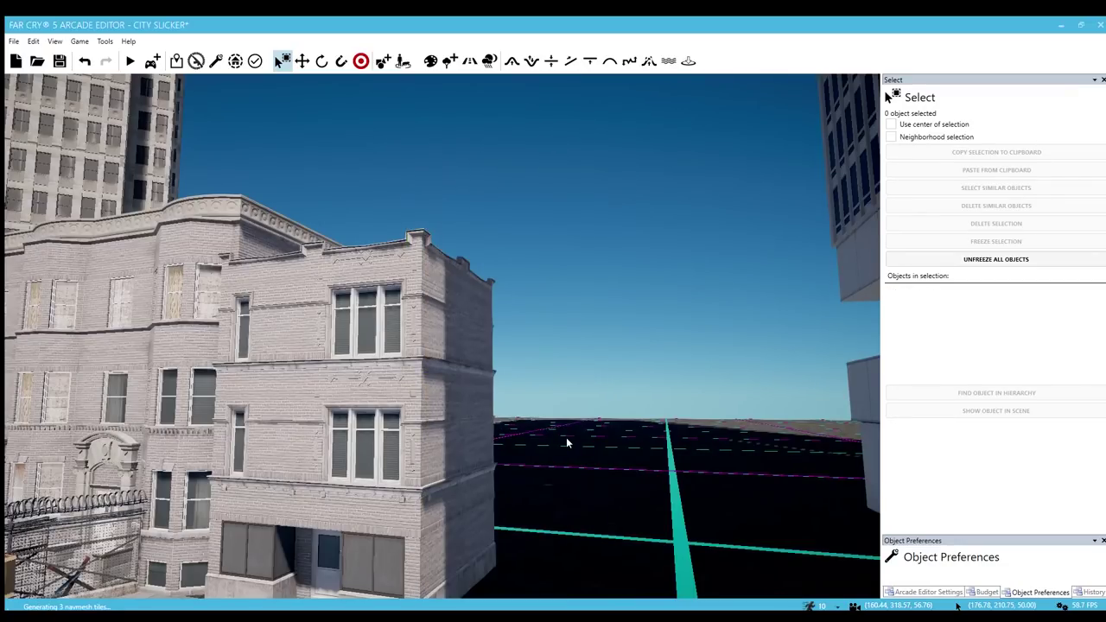
- Select the Sidewalk 1x12 piece beside the bus roadblock and move it along the road edge towards the corner brick building
{"action": "right_click_drag", "start_coordinate": [576, 473], "coordinate": [577, 537]}
{"action": "key", "text": "w"}
{"action": "key", "text": "s"}
{"action": "right_click_drag", "start_coordinate": [438, 436], "coordinate": [439, 455]}
{"action": "right_click_drag", "start_coordinate": [511, 446], "coordinate": [664, 458]}
{"action": "key", "text": "s"}
{"action": "left_click", "coordinate": [679, 441]}
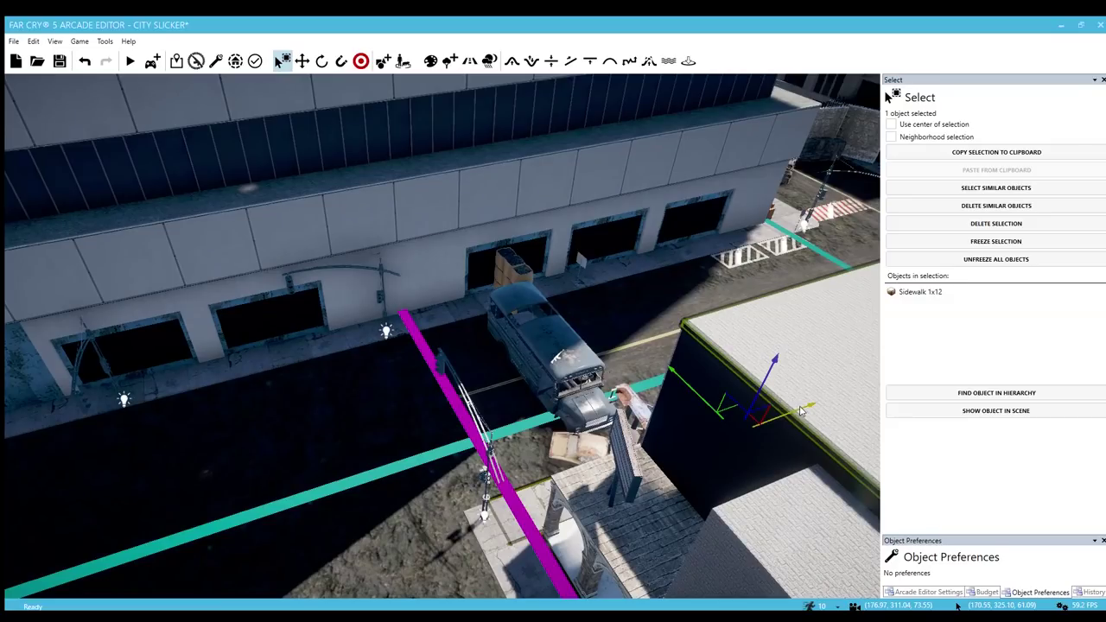
{"action": "left_click_drag", "start_coordinate": [799, 406], "coordinate": [475, 511]}
{"action": "right_click_drag", "start_coordinate": [475, 511], "coordinate": [607, 498]}
{"action": "key", "text": "d"}
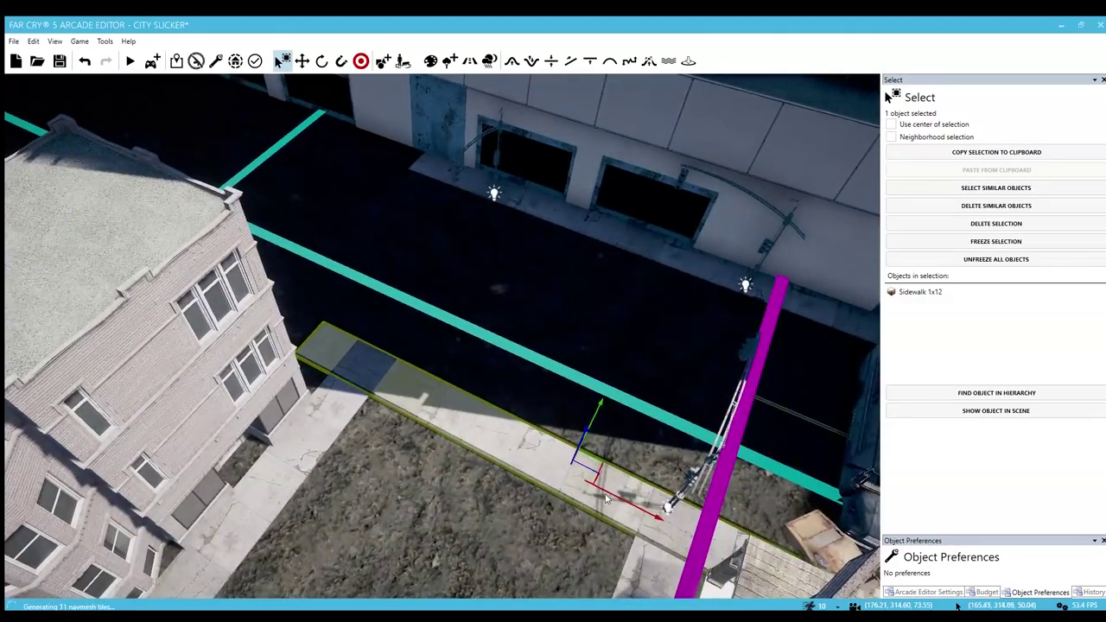
- Slide the Sidewalk 1x12 piece past the corner brick building to the end of the existing sidewalk
{"action": "left_click_drag", "start_coordinate": [471, 430], "coordinate": [270, 327]}
{"action": "key", "text": "w"}
{"action": "right_click_drag", "start_coordinate": [269, 326], "coordinate": [501, 417]}
{"action": "left_click_drag", "start_coordinate": [568, 377], "coordinate": [775, 336]}
{"action": "key", "text": "a"}
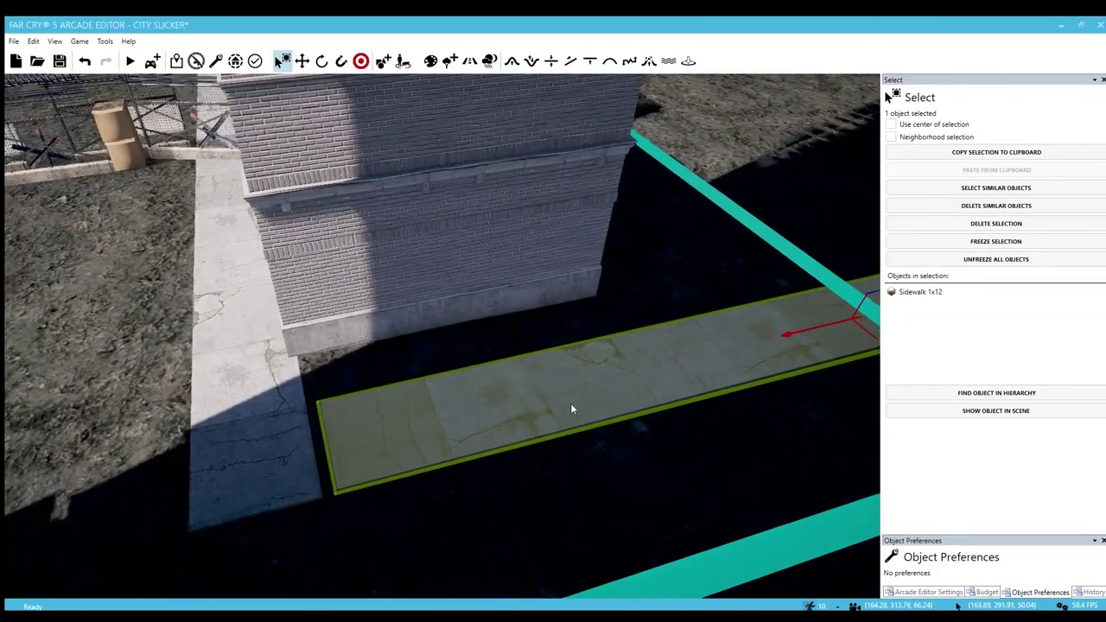
- Try snapping the Sidewalk 1x12 piece to the end of the existing sidewalk and undo the snap
{"action": "key", "text": "4"}
{"action": "key", "text": "a"}
{"action": "left_click", "coordinate": [371, 462]}
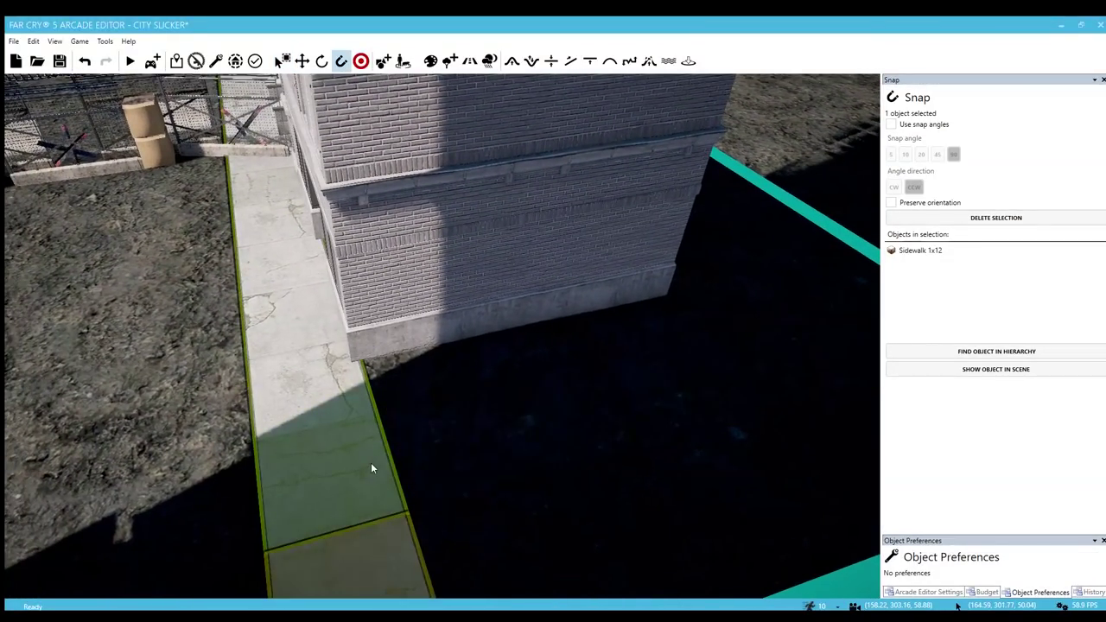
{"action": "right_click_drag", "start_coordinate": [393, 473], "coordinate": [441, 470]}
{"action": "key", "text": "ctrl+z"}
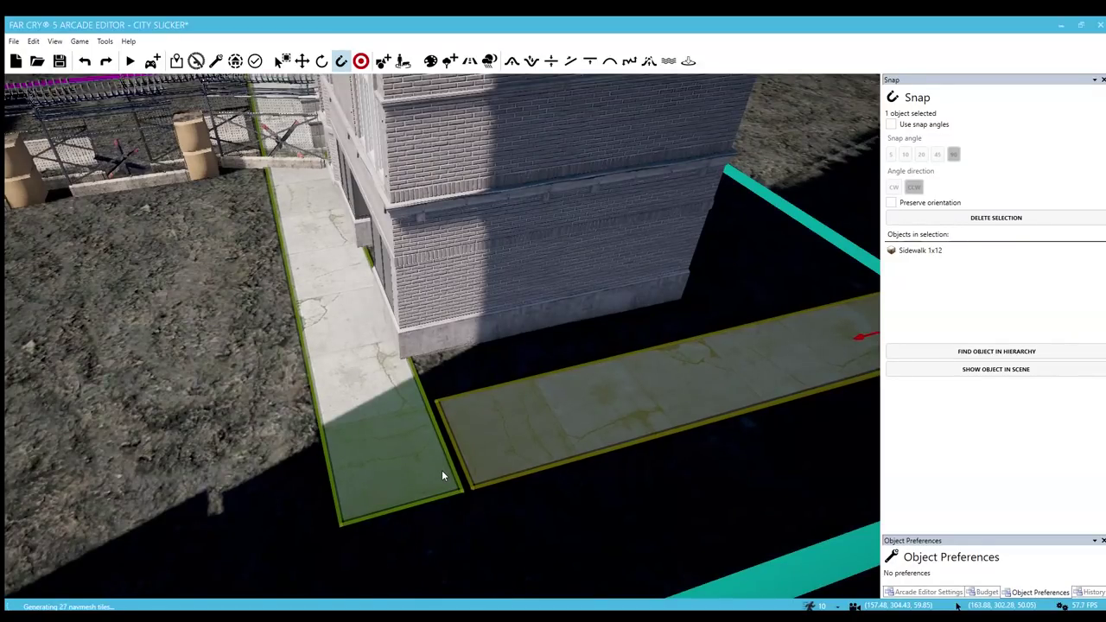
- Move the Sidewalk 1x12 piece along its length until it meets the side of the existing sidewalk
{"action": "key", "text": "w"}
{"action": "right_click_drag", "start_coordinate": [520, 451], "coordinate": [766, 370]}
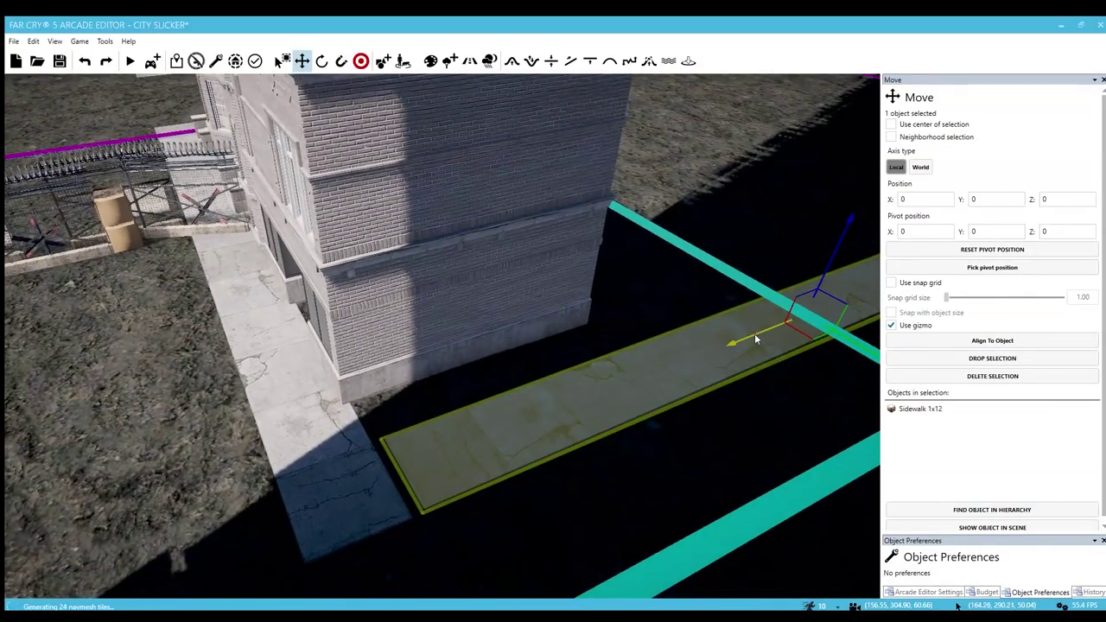
{"action": "left_click_drag", "start_coordinate": [744, 332], "coordinate": [745, 333]}
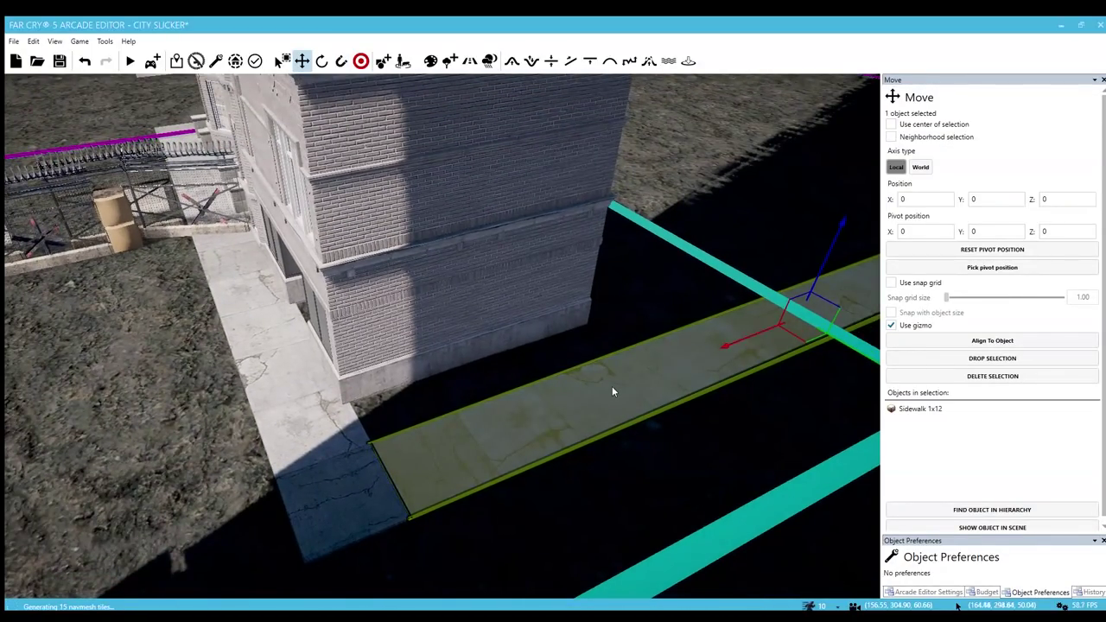
- Try snapping the Sidewalk 1x12 piece to the existing sidewalk with 90-degree counterclockwise snap angles and undo the snap
{"action": "key", "text": "4"}
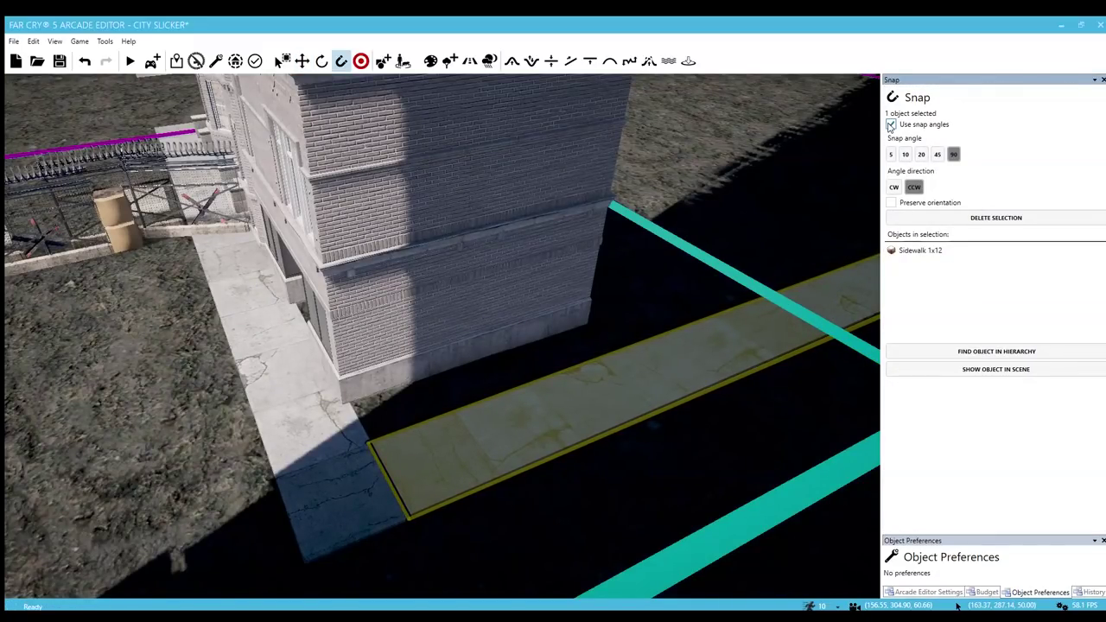
{"action": "right_click_drag", "start_coordinate": [623, 337], "coordinate": [535, 397]}
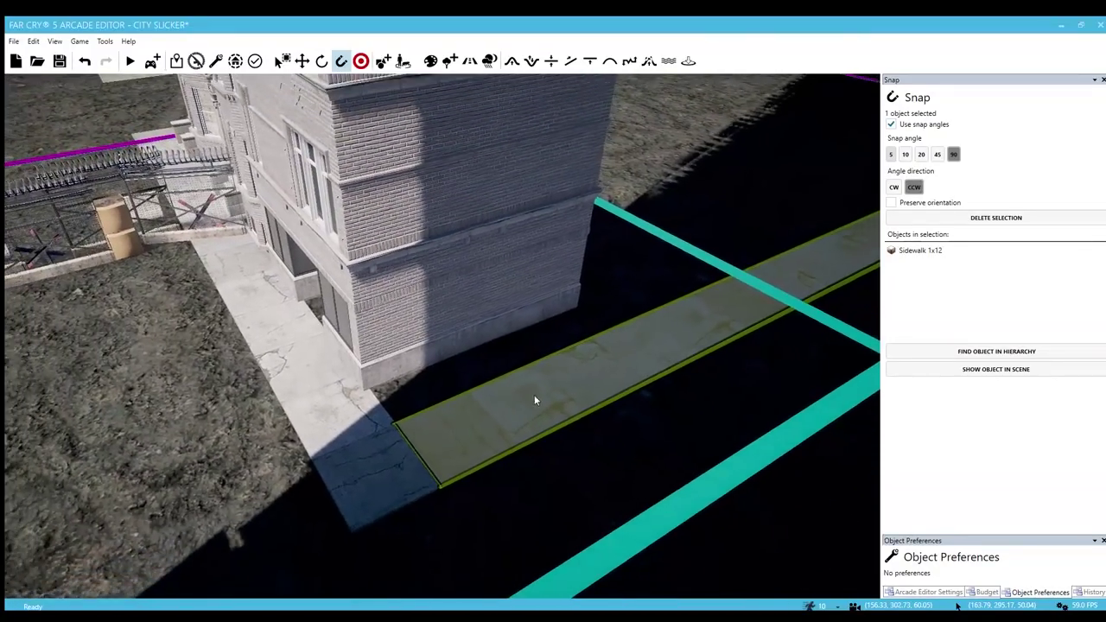
{"action": "left_click_drag", "start_coordinate": [415, 440], "coordinate": [390, 437]}
{"action": "right_click_drag", "start_coordinate": [438, 458], "coordinate": [436, 458]}
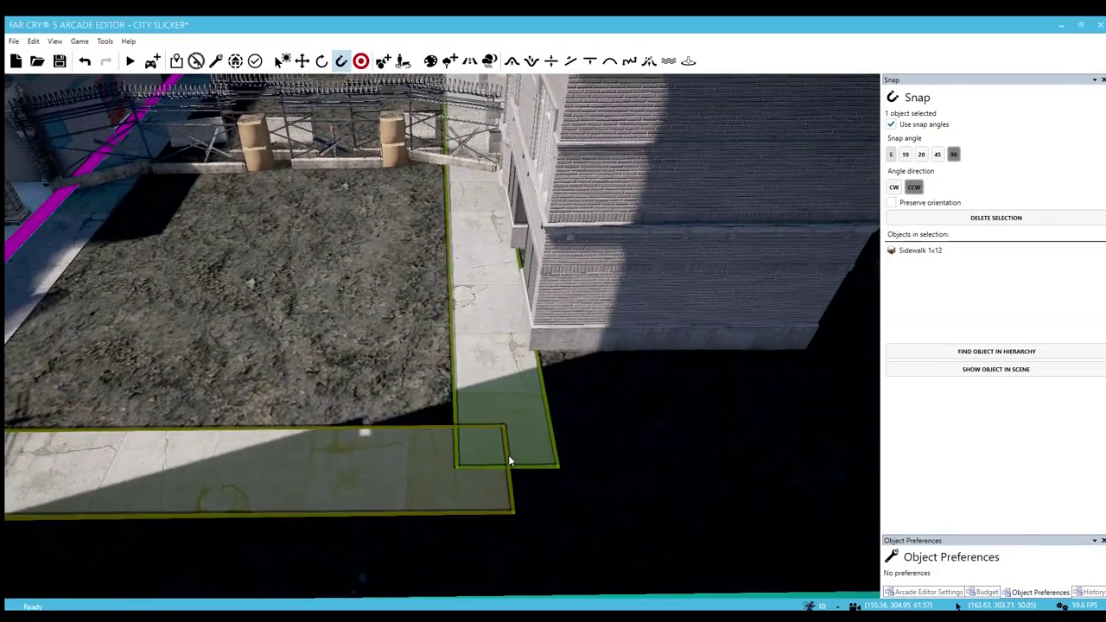
{"action": "key", "text": "ctrl+z"}
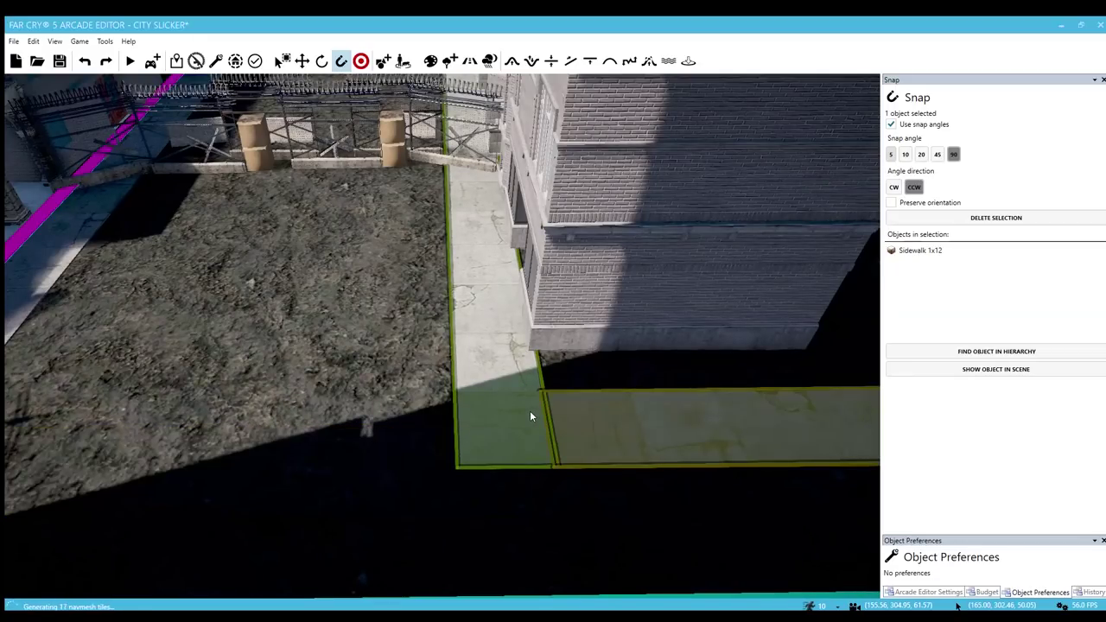
- Return to the Move tool for the sidewalk piece and undo the last two changes
{"action": "key", "text": "w"}
{"action": "key", "text": "d"}
{"action": "key", "text": "2"}
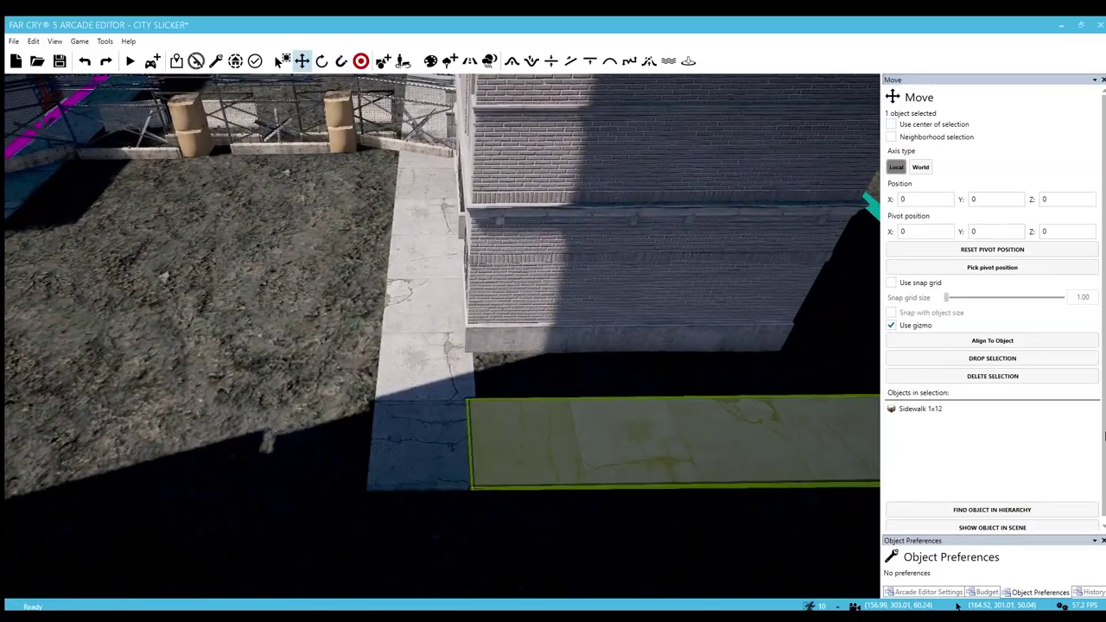
{"action": "key", "text": "s"}
{"action": "right_click_drag", "start_coordinate": [762, 405], "coordinate": [718, 503]}
{"action": "key", "text": "ctrl+z"}
{"action": "key", "text": "ctrl+z"}
- Examine the surrounding streets and the empty ground between the brick buildings and the sidewalk
{"action": "key", "text": "w"}
{"action": "left_click", "coordinate": [580, 265]}
{"action": "key", "text": "s"}
{"action": "key", "text": "a"}
{"action": "left_click", "coordinate": [642, 379]}
{"action": "key", "text": "w"}
{"action": "key", "text": "w"}
{"action": "key", "text": "d"}
{"action": "key", "text": "w"}
{"action": "key", "text": "w"}
{"action": "key", "text": "a"}
{"action": "right_click_drag", "start_coordinate": [442, 345], "coordinate": [466, 389]}
{"action": "right_click_drag", "start_coordinate": [641, 380], "coordinate": [642, 380]}
{"action": "key", "text": "w"}
{"action": "right_click_drag", "start_coordinate": [553, 363], "coordinate": [405, 376]}
{"action": "key", "text": "w"}
{"action": "mouse_move", "coordinate": [642, 380]}
{"action": "right_mouse_down"}
{"action": "mouse_move", "coordinate": [863, 381]}
{"action": "mouse_move", "coordinate": [642, 380]}
{"action": "right_mouse_up"}
{"action": "key", "text": "w"}
{"action": "right_click_drag", "start_coordinate": [506, 365], "coordinate": [506, 365]}
- Search the object library for "build" and browse to the Building C models
{"action": "key", "text": "5"}
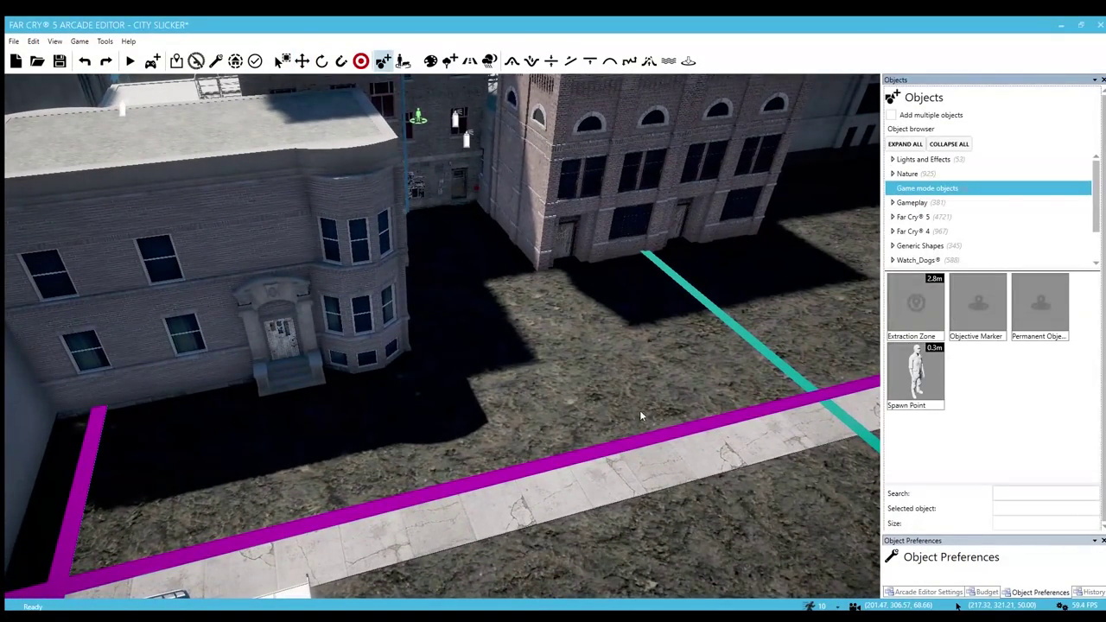
{"action": "right_click_drag", "start_coordinate": [639, 411], "coordinate": [615, 421]}
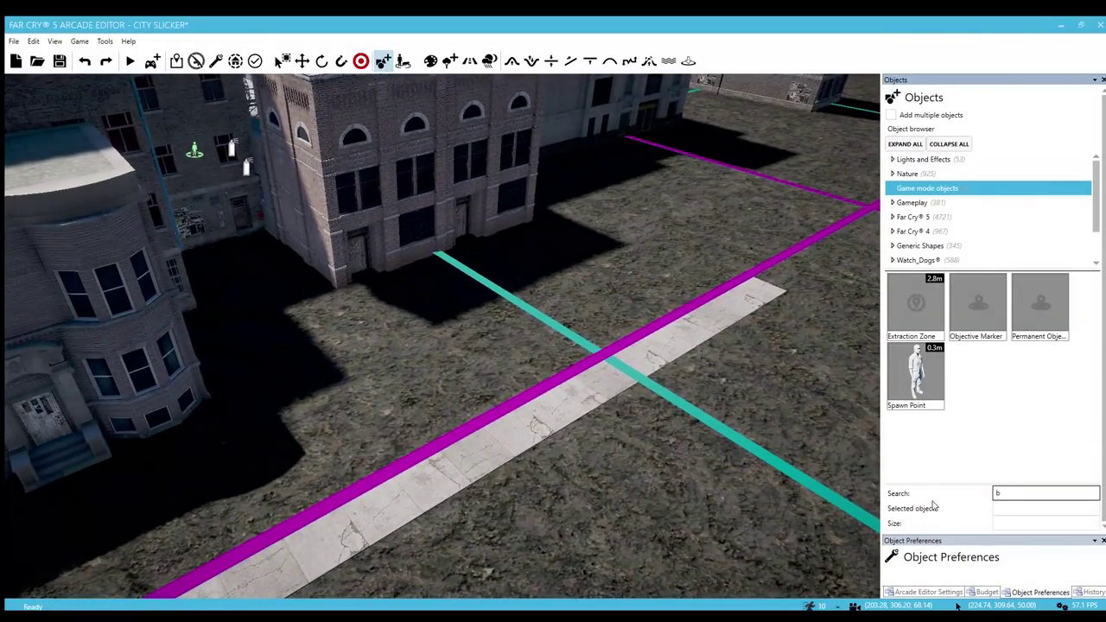
{"action": "type", "text": "d"}
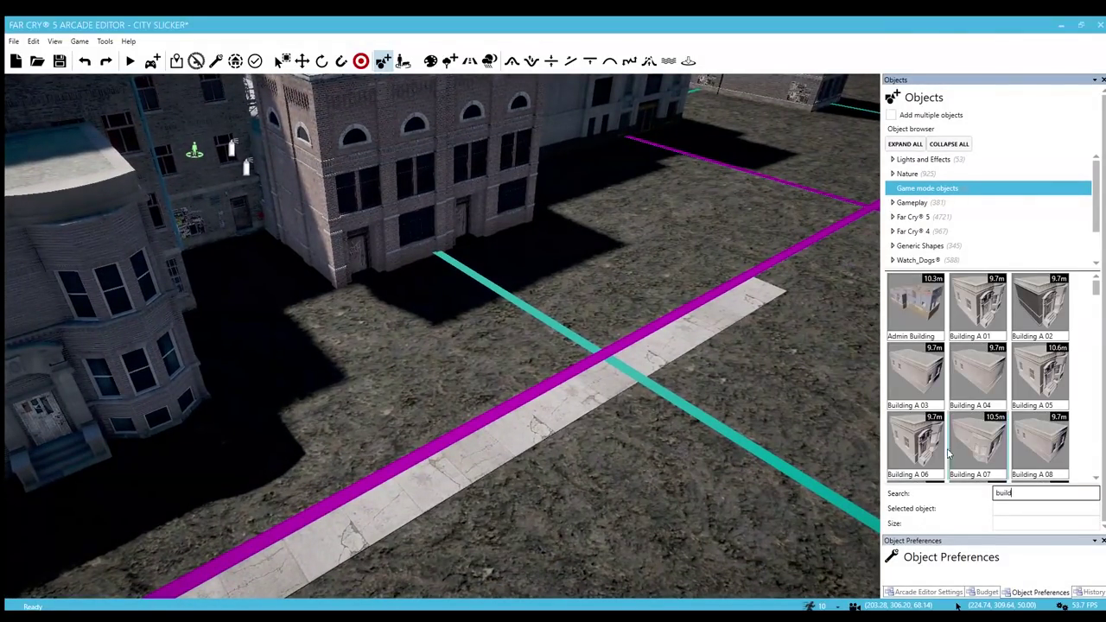
{"action": "right_click_drag", "start_coordinate": [507, 374], "coordinate": [484, 350]}
{"action": "scroll", "coordinate": [984, 386], "scroll_direction": "down", "scroll_amount": 6}
{"action": "scroll", "coordinate": [983, 387], "scroll_direction": "down", "scroll_amount": 3}
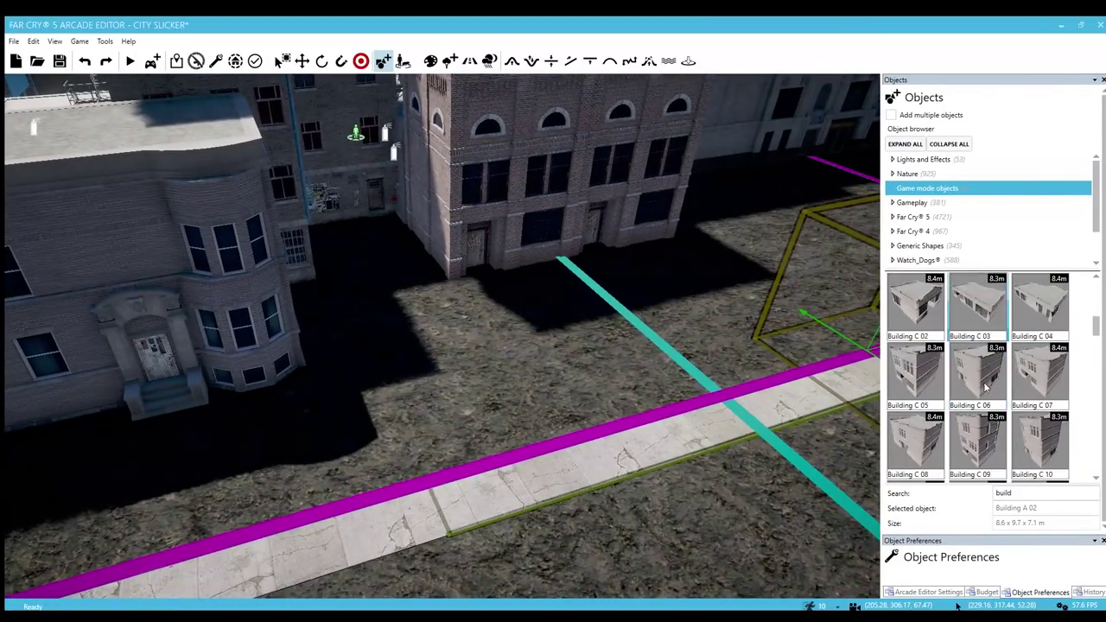
- Try Building C 06, switch to Building C 08 and place it on the empty lot along the sidewalk
{"action": "left_click", "coordinate": [982, 389]}
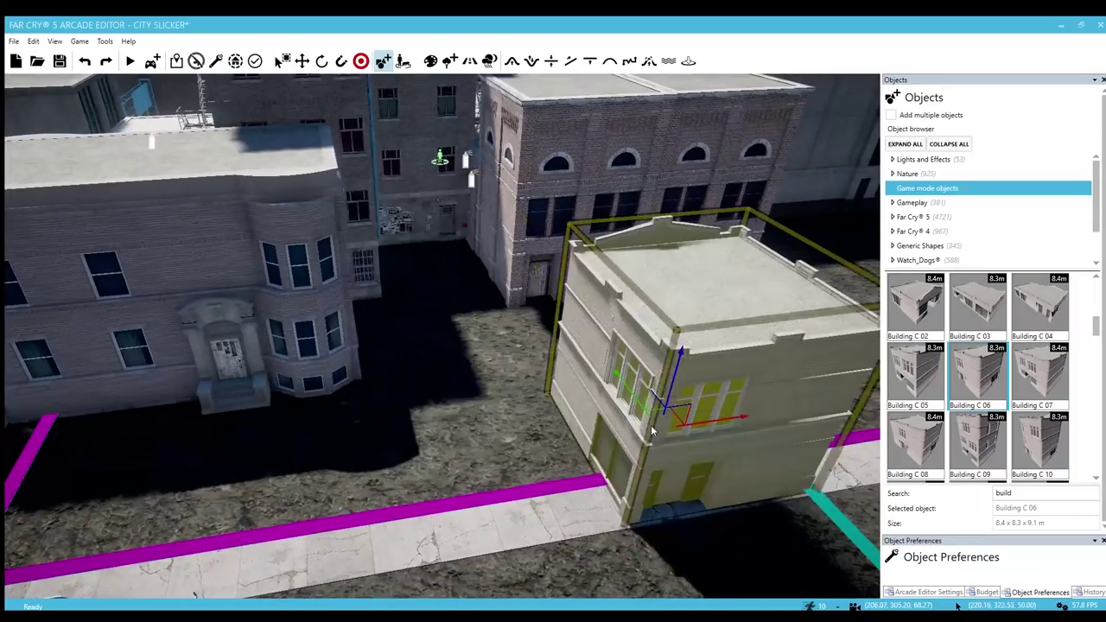
{"action": "scroll", "coordinate": [957, 421], "scroll_direction": "down", "scroll_amount": 1}
{"action": "left_click", "coordinate": [916, 384]}
{"action": "scroll", "coordinate": [509, 409], "scroll_direction": "up", "scroll_amount": 2}
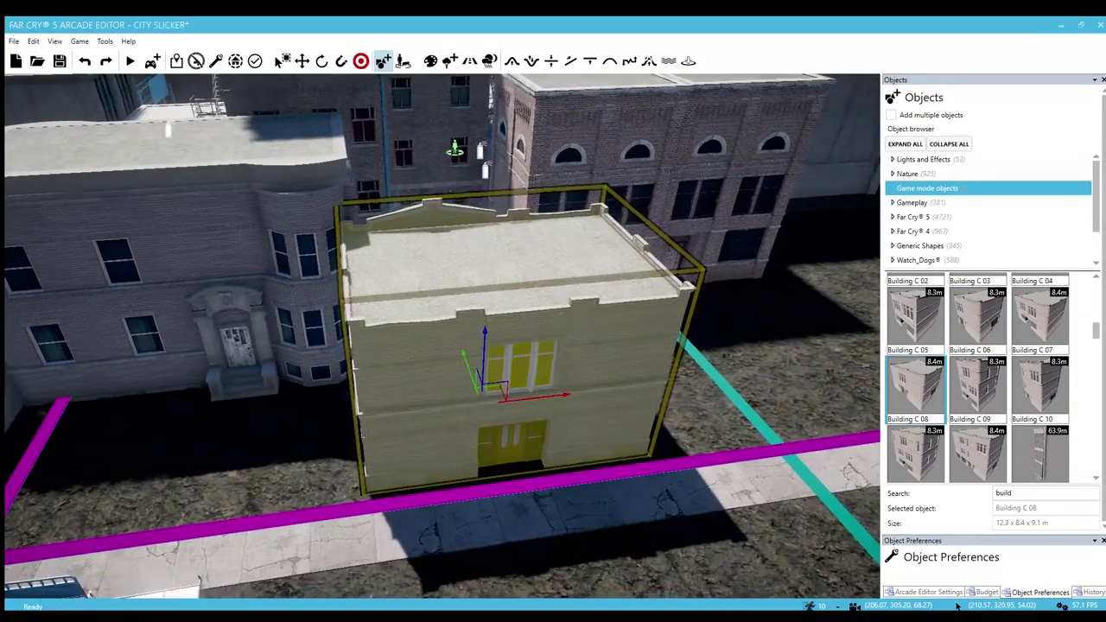
{"action": "right_click_drag", "start_coordinate": [459, 414], "coordinate": [448, 417]}
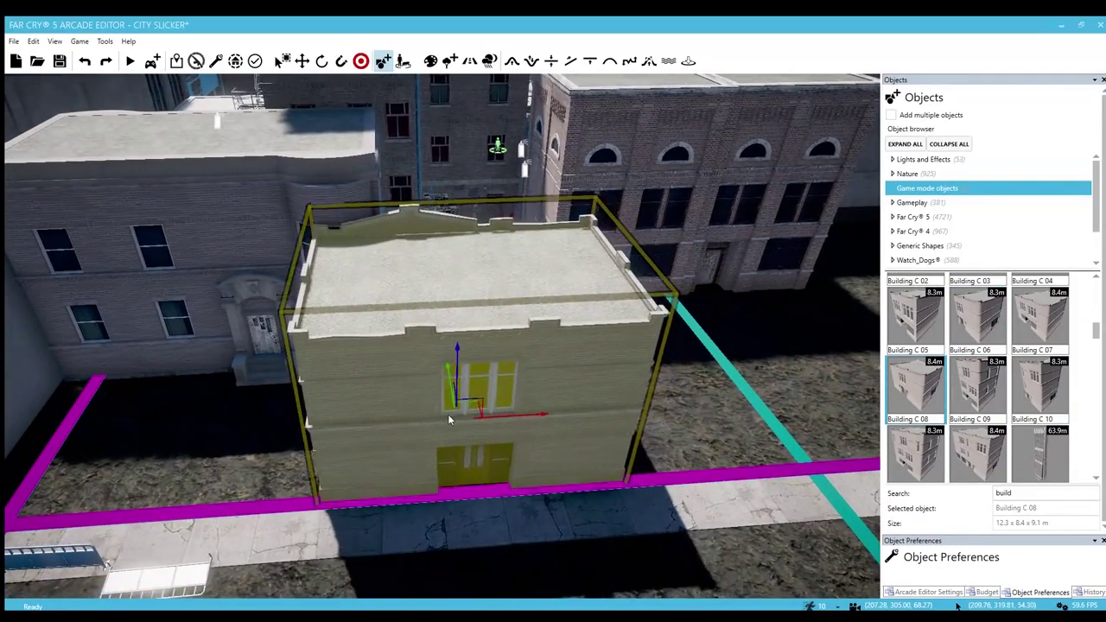
{"action": "left_click", "coordinate": [444, 416]}
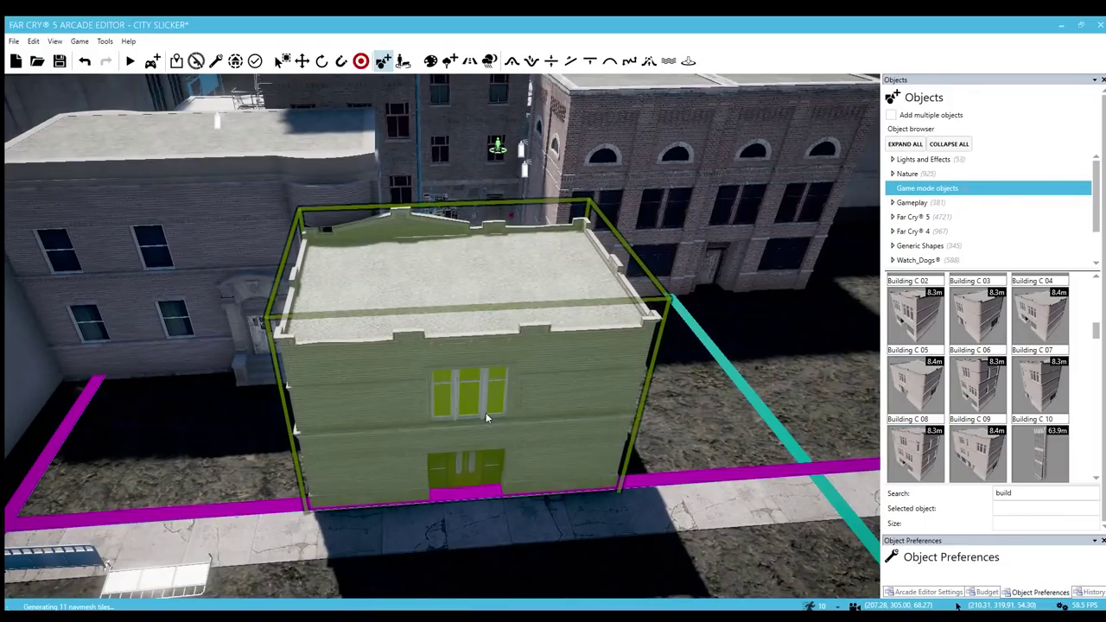
{"action": "key", "text": "s"}
- Search the object library for "build" again to find a neighbour for the newly placed building
{"action": "key", "text": "5"}
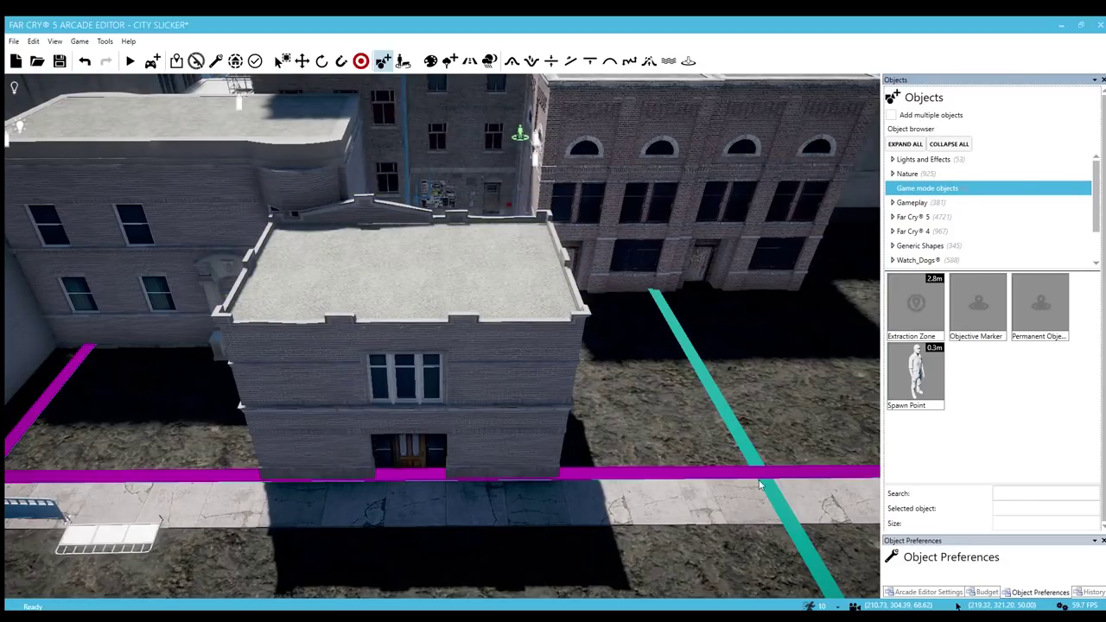
{"action": "right_click_drag", "start_coordinate": [666, 442], "coordinate": [717, 432]}
{"action": "key", "text": "a"}
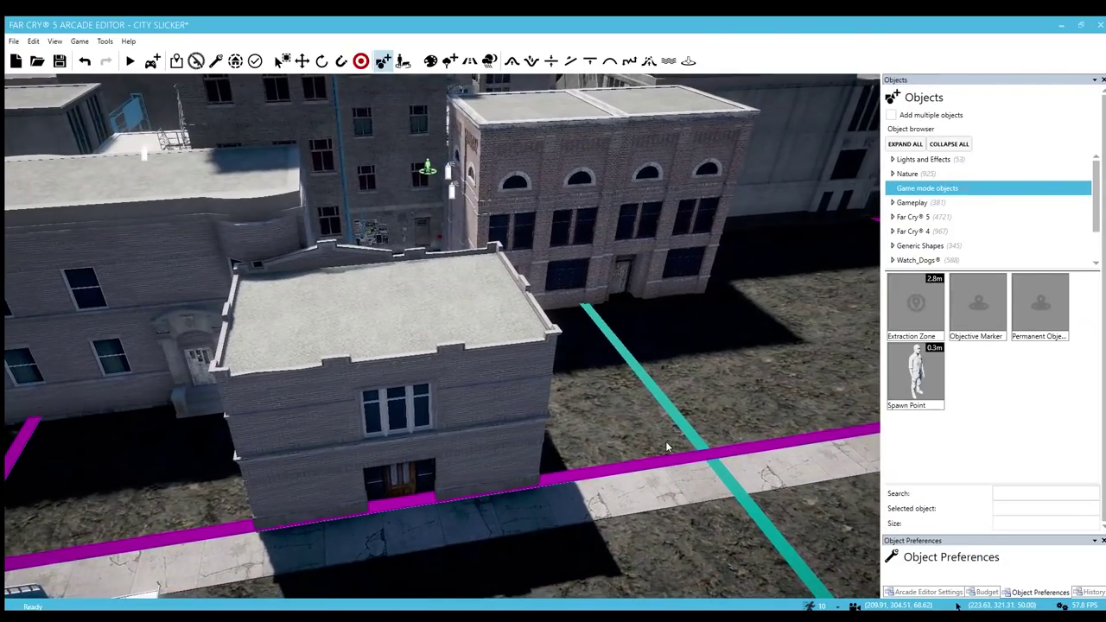
{"action": "right_click_drag", "start_coordinate": [609, 446], "coordinate": [606, 446]}
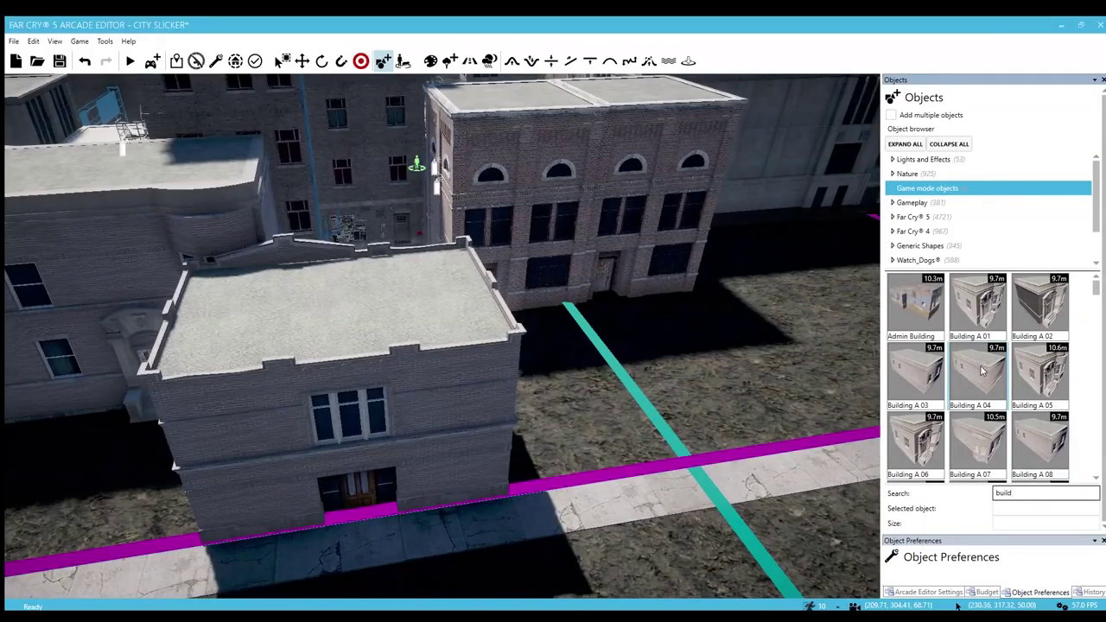
{"action": "right_click_drag", "start_coordinate": [589, 415], "coordinate": [453, 384]}
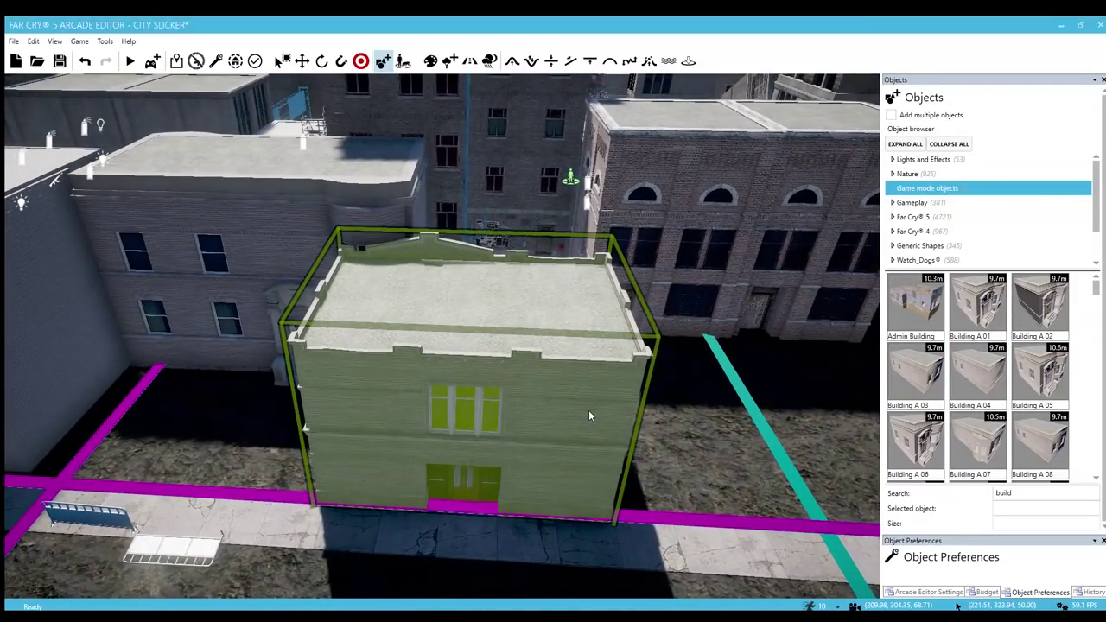
{"action": "right_click_drag", "start_coordinate": [596, 416], "coordinate": [596, 415]}
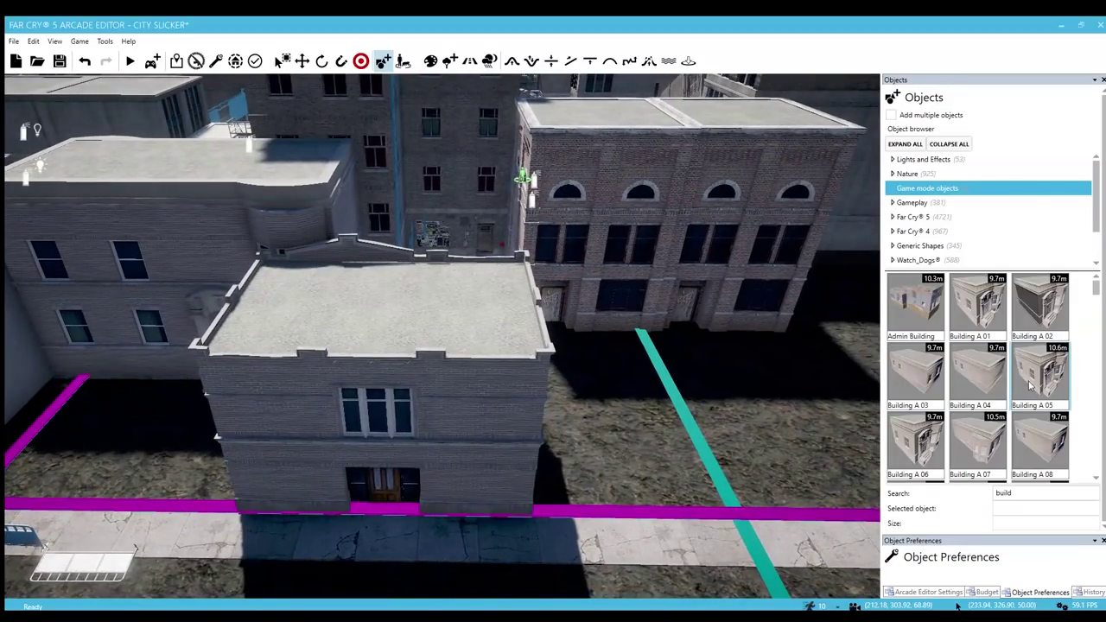
- Try Building A 16 on the empty ground beside the newly placed Building C 08
{"action": "scroll", "coordinate": [1029, 418], "scroll_direction": "down", "scroll_amount": 5}
{"action": "scroll", "coordinate": [1029, 418], "scroll_direction": "down", "scroll_amount": 2}
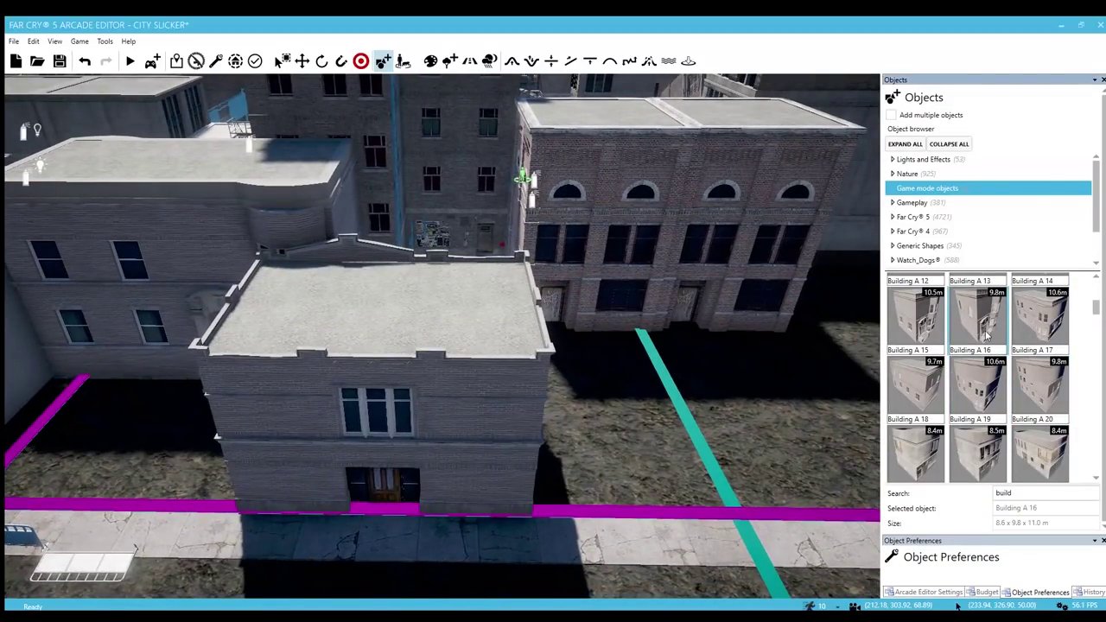
{"action": "left_click_drag", "start_coordinate": [977, 319], "coordinate": [625, 424]}
{"action": "key", "text": "d"}
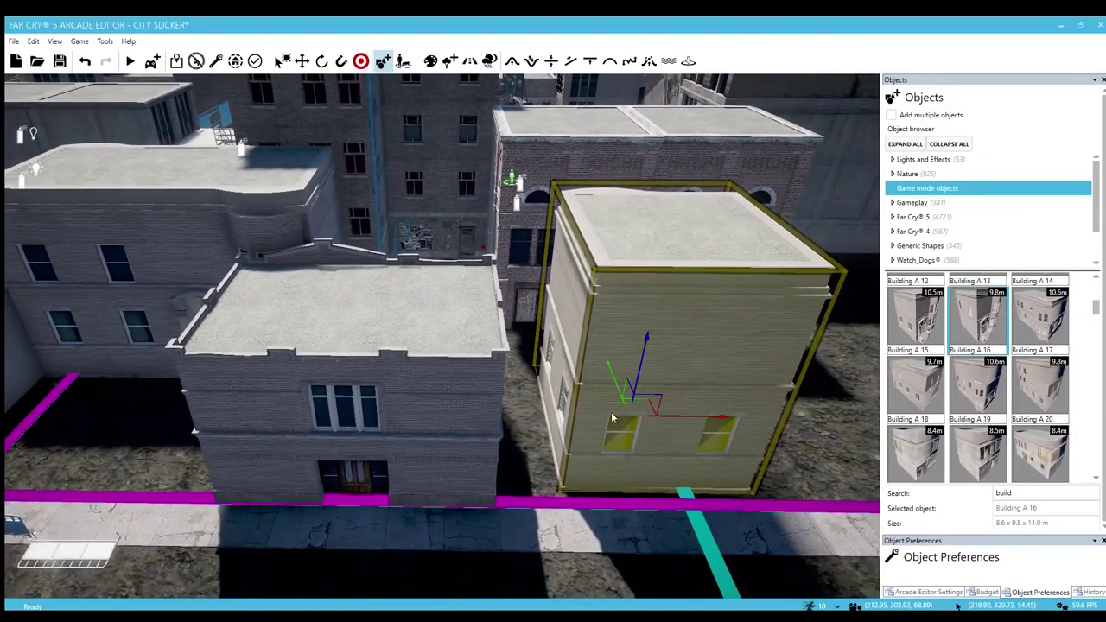
{"action": "key", "text": "Delete"}
- Rotate Building C 08 using snap angles so that its shop-window side faces the sidewalk
{"action": "right_click_drag", "start_coordinate": [612, 418], "coordinate": [612, 418]}
{"action": "key", "text": "w"}
{"action": "left_click", "coordinate": [561, 380]}
{"action": "right_click_drag", "start_coordinate": [561, 380], "coordinate": [561, 380]}
{"action": "right_click_drag", "start_coordinate": [475, 371], "coordinate": [475, 370]}
{"action": "key", "text": "s"}
{"action": "key", "text": "3"}
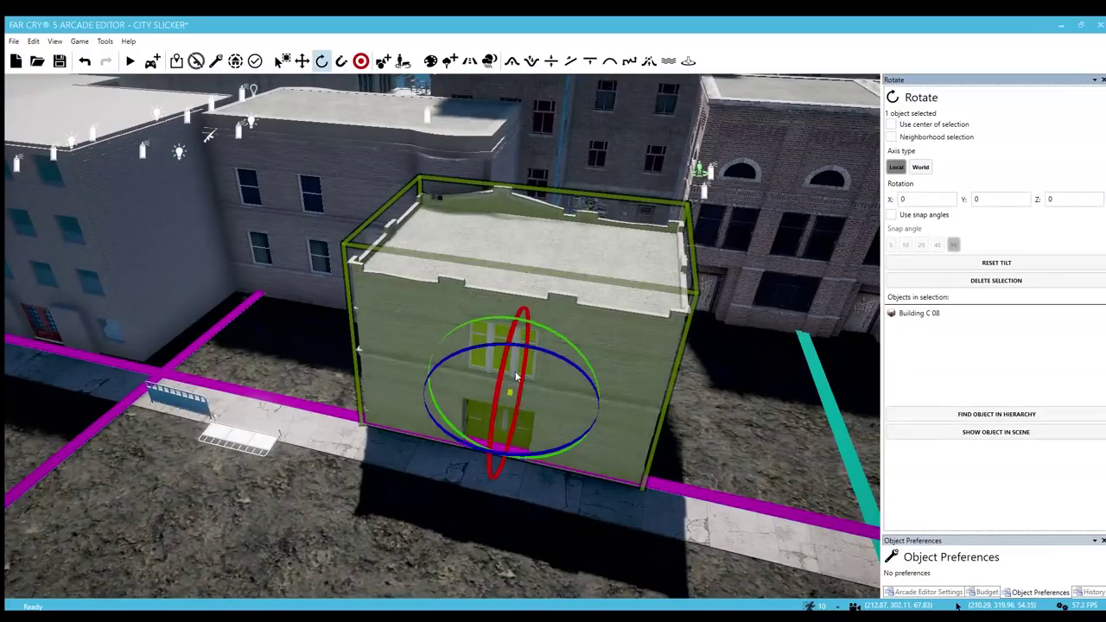
{"action": "left_click_drag", "start_coordinate": [539, 348], "coordinate": [611, 368]}
{"action": "key", "text": "ctrl+z"}
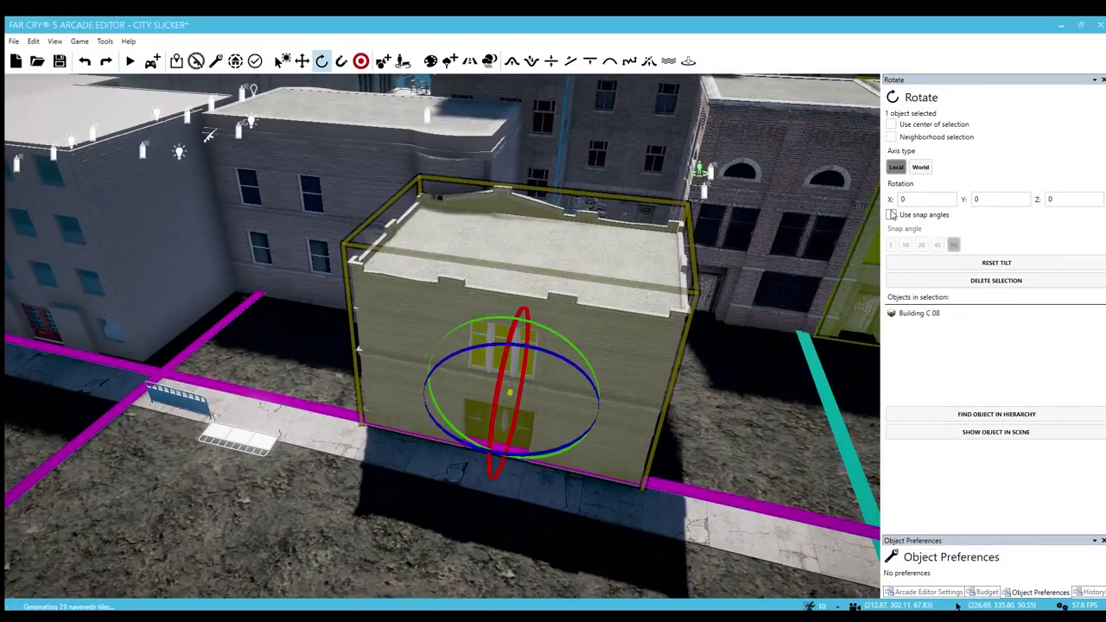
{"action": "mouse_move", "coordinate": [552, 351]}
{"action": "left_mouse_down"}
{"action": "mouse_move", "coordinate": [596, 367]}
{"action": "mouse_move", "coordinate": [547, 356]}
{"action": "left_mouse_up"}
- Shift Building C 08 back from the sidewalk toward the brick buildings behind it
{"action": "key", "text": "2"}
{"action": "right_click_drag", "start_coordinate": [547, 357], "coordinate": [547, 357]}
{"action": "key", "text": "a"}
{"action": "left_click_drag", "start_coordinate": [396, 373], "coordinate": [489, 375]}
{"action": "key", "text": "a"}
{"action": "right_click_drag", "start_coordinate": [465, 375], "coordinate": [465, 375]}
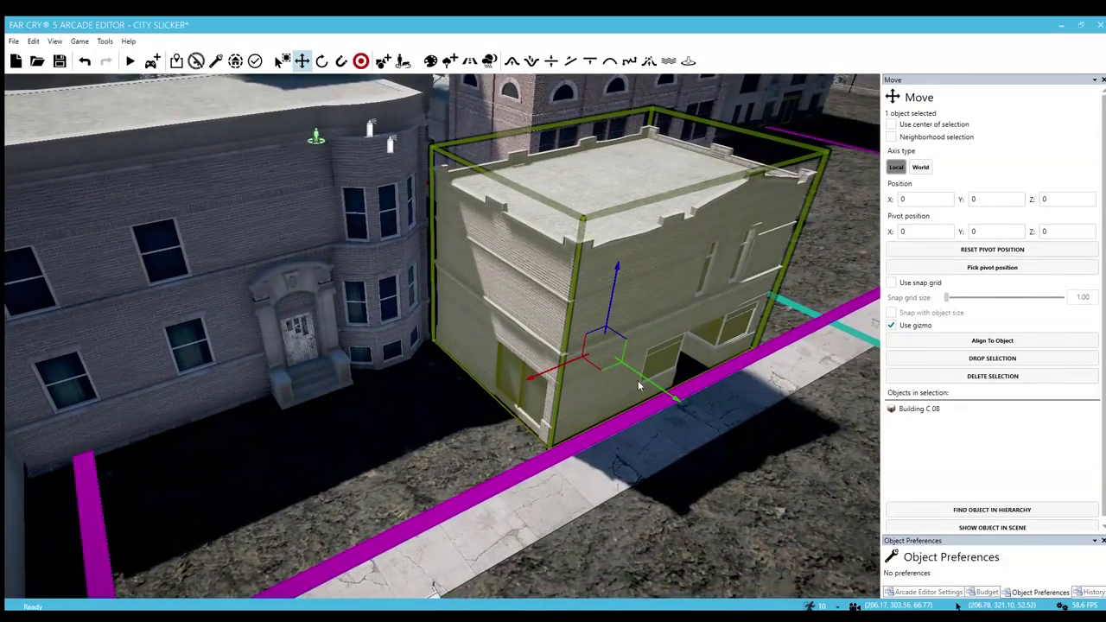
{"action": "left_click_drag", "start_coordinate": [568, 356], "coordinate": [630, 374]}
{"action": "left_click", "coordinate": [505, 451]}
- Duplicate the Sidewalk 1x12 piece in front of Building C 08 and place the copy alongside it, under the storefront
{"action": "right_click_drag", "start_coordinate": [506, 451], "coordinate": [488, 438]}
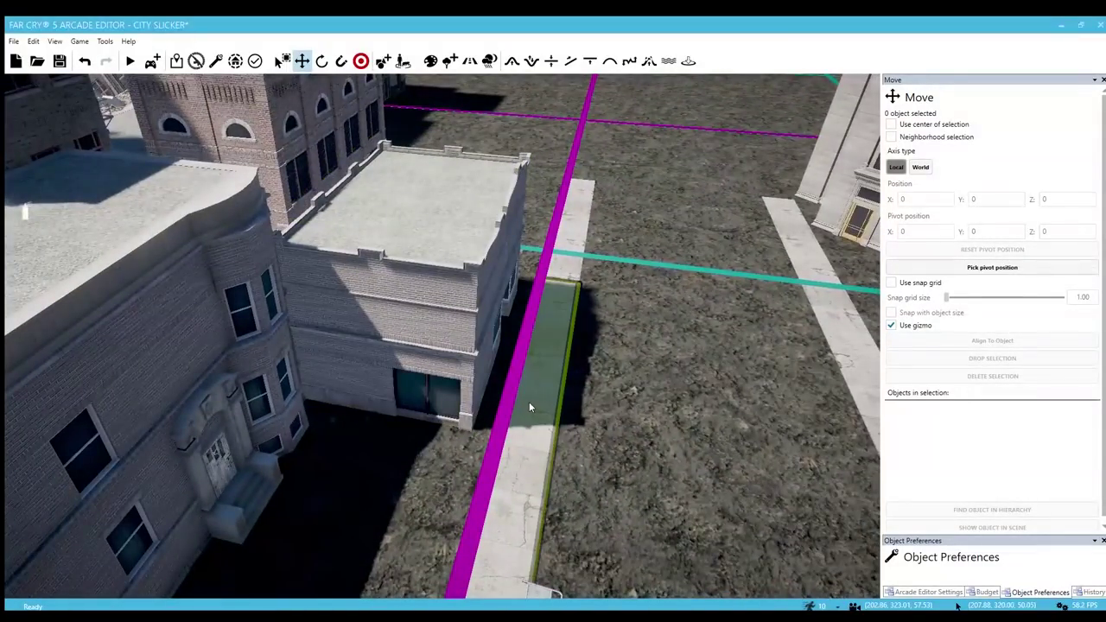
{"action": "left_click", "coordinate": [529, 401]}
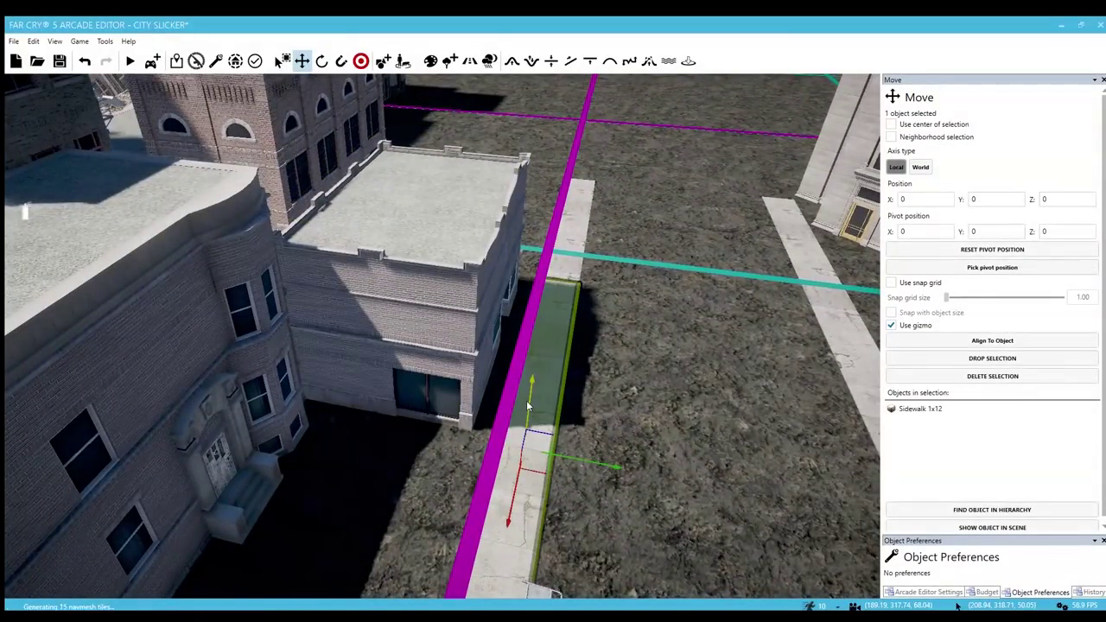
{"action": "right_click_drag", "start_coordinate": [529, 401], "coordinate": [545, 381]}
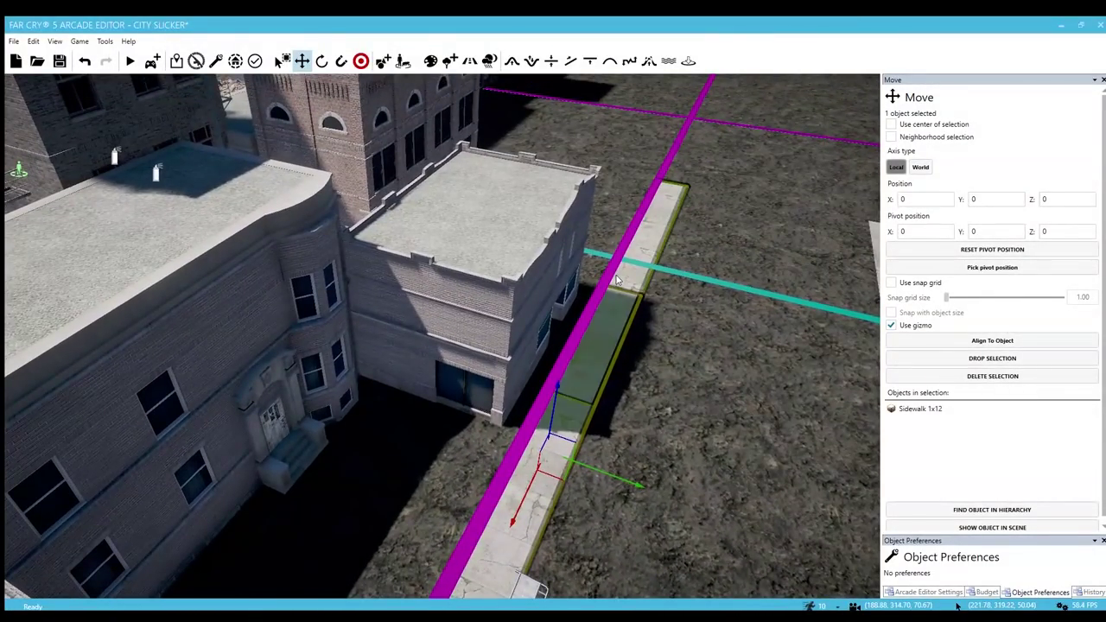
{"action": "key", "text": "w"}
{"action": "key", "text": "d"}
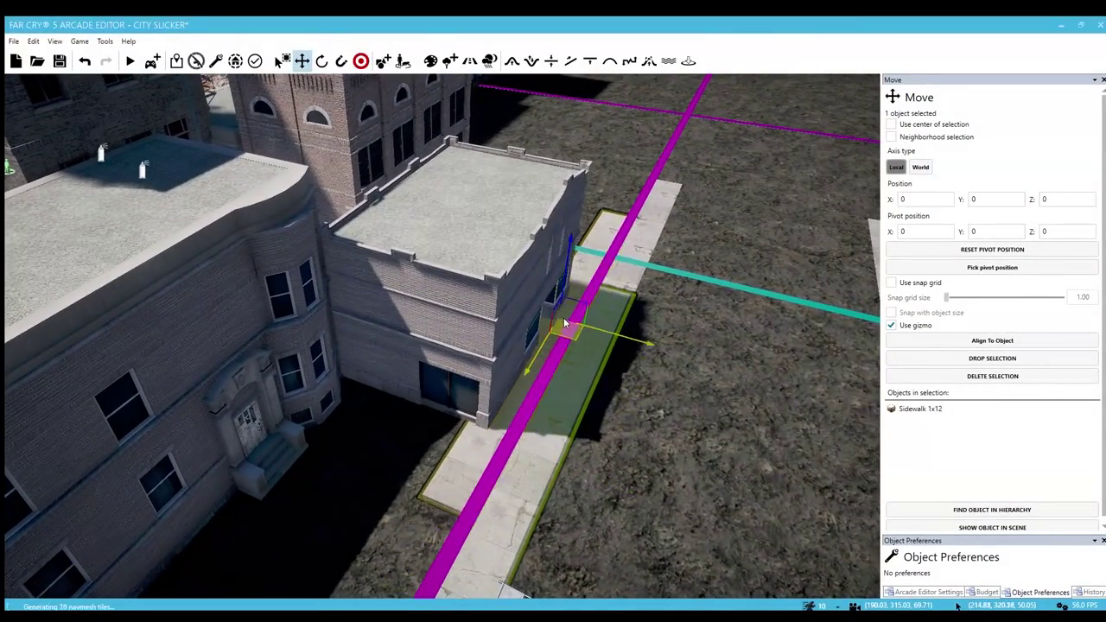
{"action": "left_click", "coordinate": [608, 325]}
- Align the edge of the copied Sidewalk 1x12 with the adjoining sidewalk strip
{"action": "key", "text": "w"}
{"action": "key", "text": "d"}
{"action": "key", "text": "w"}
{"action": "right_click_drag", "start_coordinate": [630, 432], "coordinate": [636, 406]}
{"action": "key", "text": "d"}
{"action": "left_click", "coordinate": [447, 369]}
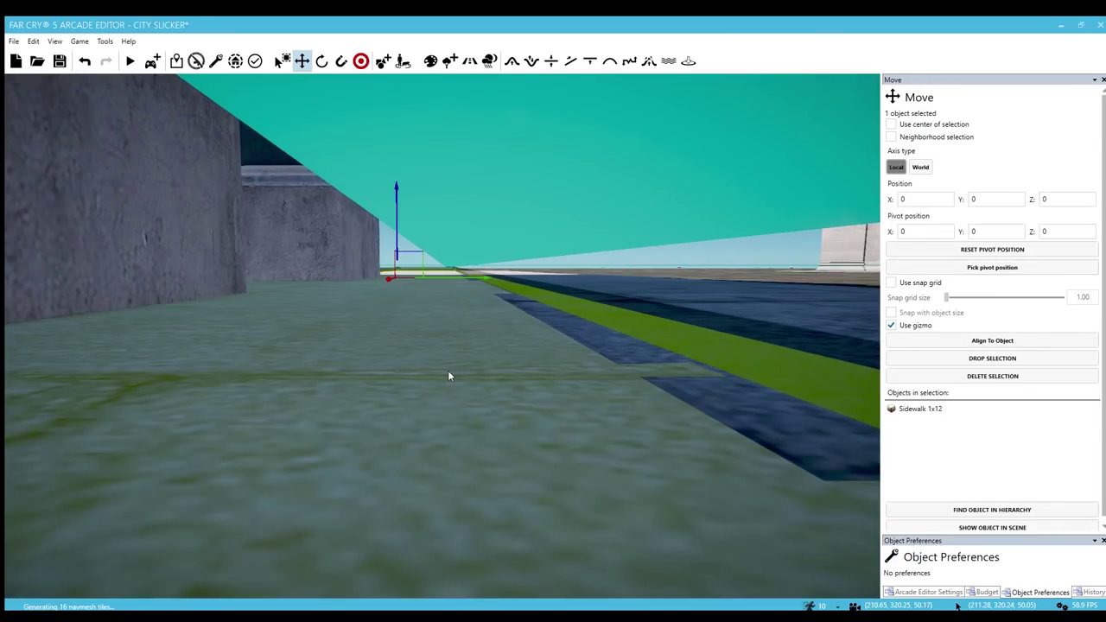
{"action": "right_click_drag", "start_coordinate": [447, 370], "coordinate": [437, 372]}
{"action": "left_click_drag", "start_coordinate": [468, 271], "coordinate": [463, 273]}
{"action": "key", "text": "s"}
{"action": "right_click_drag", "start_coordinate": [577, 348], "coordinate": [535, 375]}
{"action": "left_click", "coordinate": [586, 370]}
- Search the object library for "buil" and browse to the Building D and Building E models
{"action": "key", "text": "s"}
{"action": "key", "text": "s"}
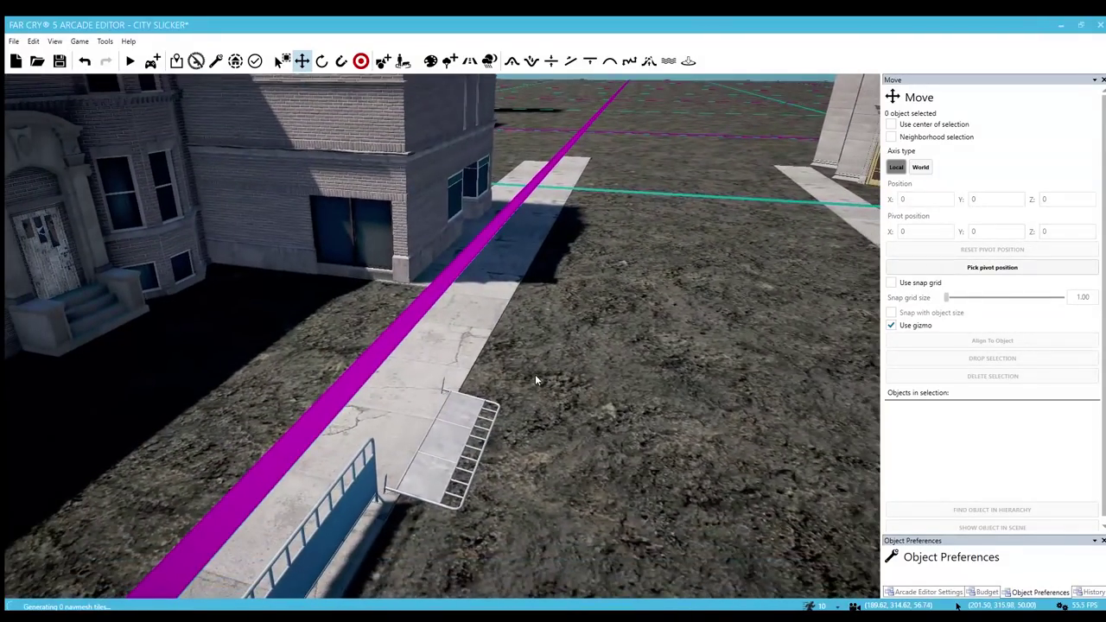
{"action": "right_click_drag", "start_coordinate": [619, 414], "coordinate": [544, 409]}
{"action": "key", "text": "w"}
{"action": "key", "text": "s"}
{"action": "key", "text": "ctrl+v"}
{"action": "key", "text": "w"}
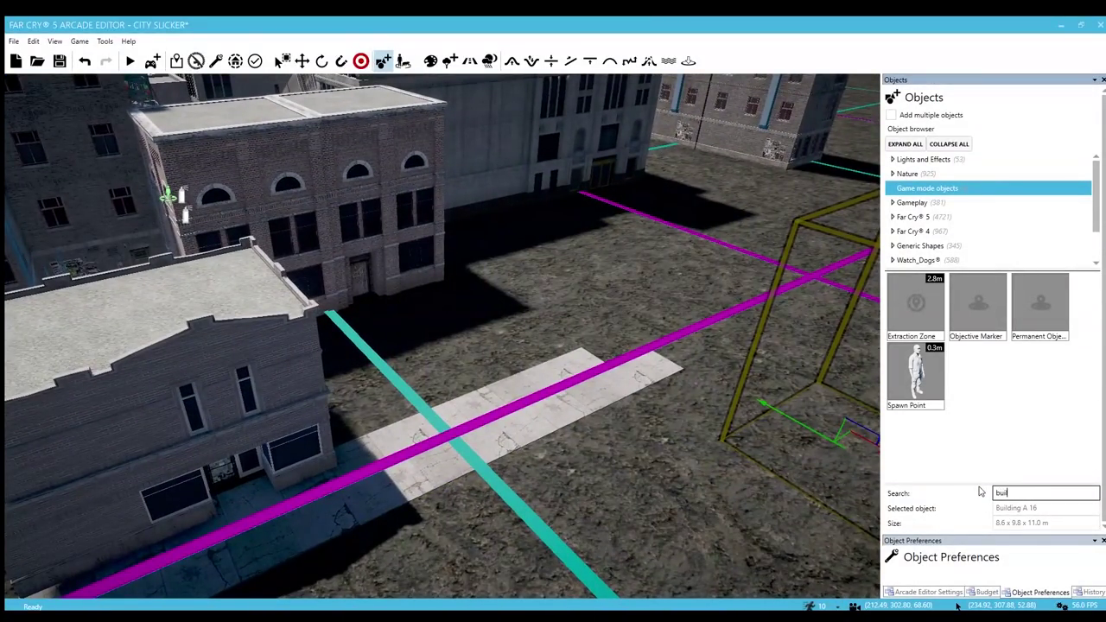
{"action": "scroll", "coordinate": [1006, 397], "scroll_direction": "down", "scroll_amount": 10}
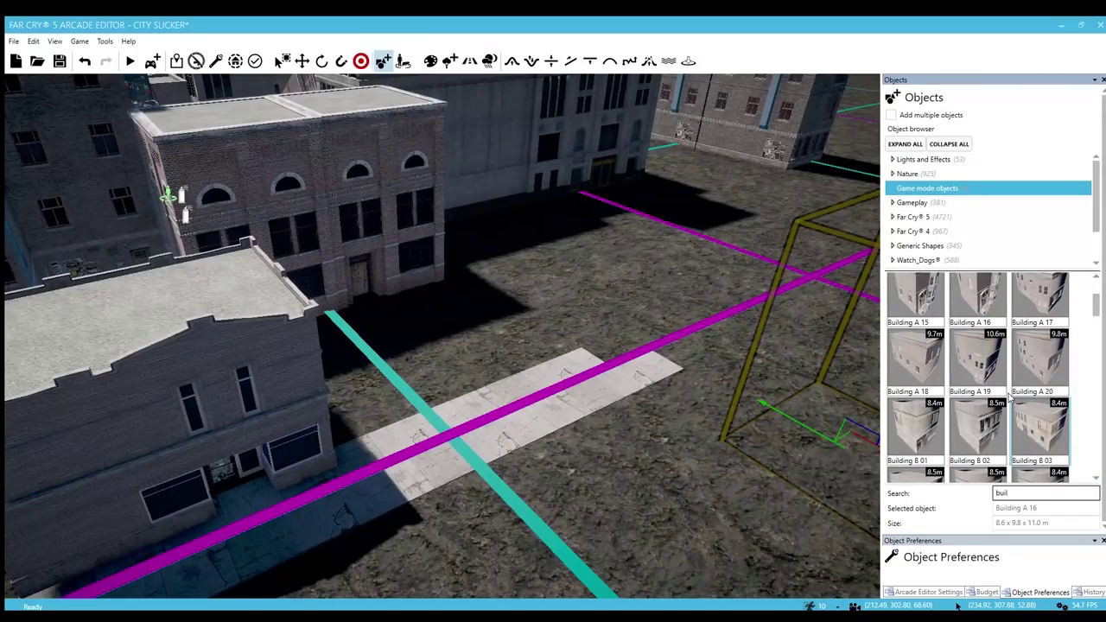
{"action": "scroll", "coordinate": [1007, 400], "scroll_direction": "up", "scroll_amount": 2}
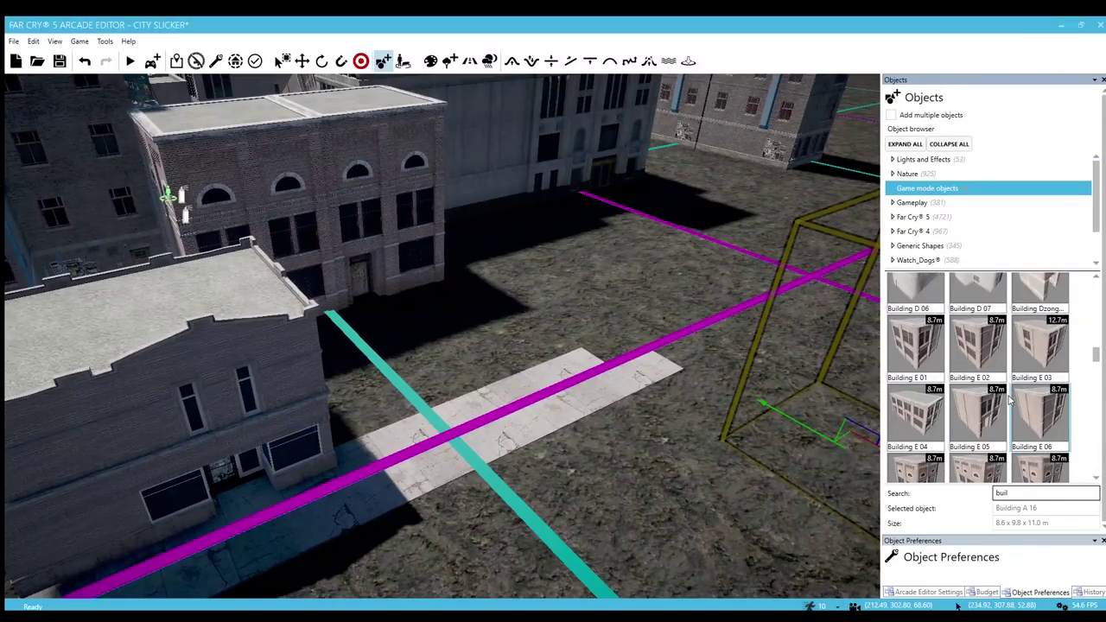
- Try the Building Dzong Connector, Building E 02, Building E 11 and Building E 13 beside Building C 08
{"action": "right_click_drag", "start_coordinate": [585, 373], "coordinate": [579, 377]}
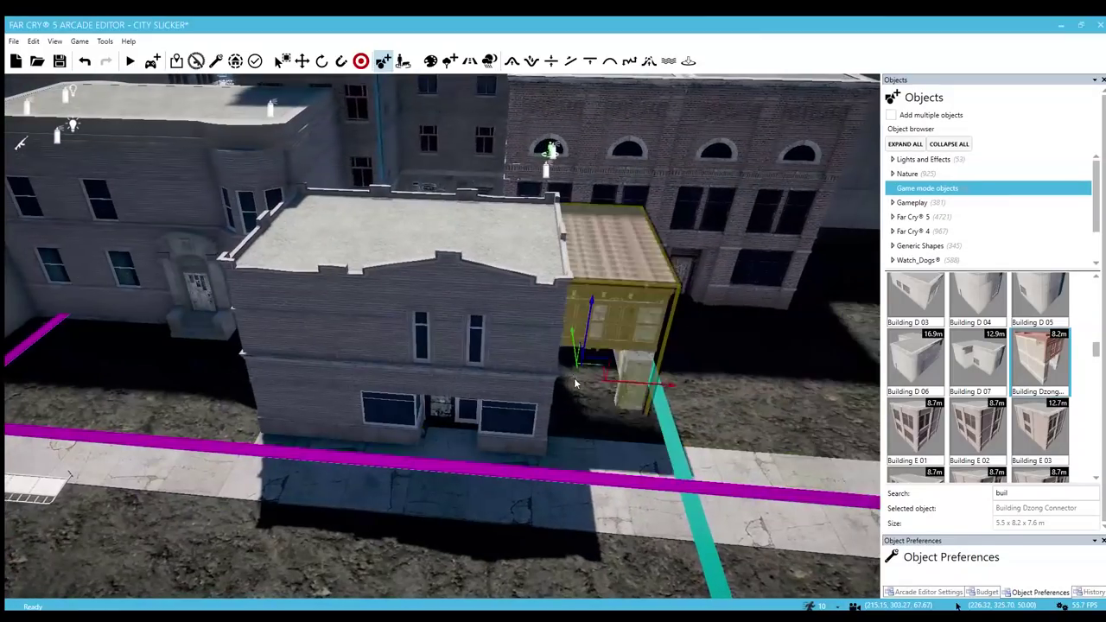
{"action": "key", "text": "d"}
{"action": "left_click", "coordinate": [920, 377]}
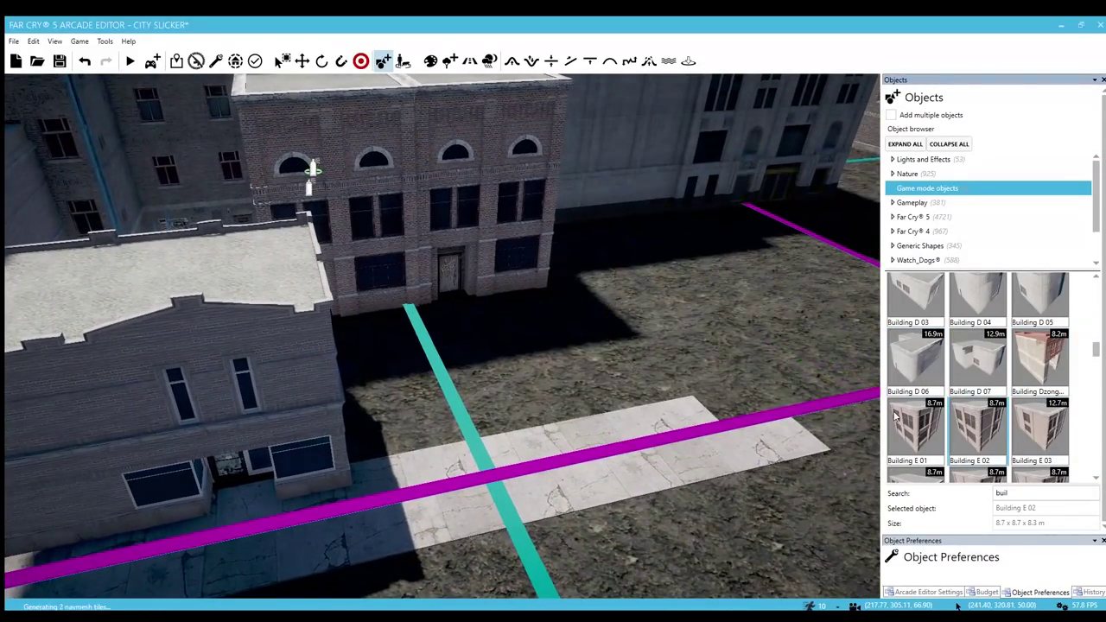
{"action": "left_click", "coordinate": [977, 429]}
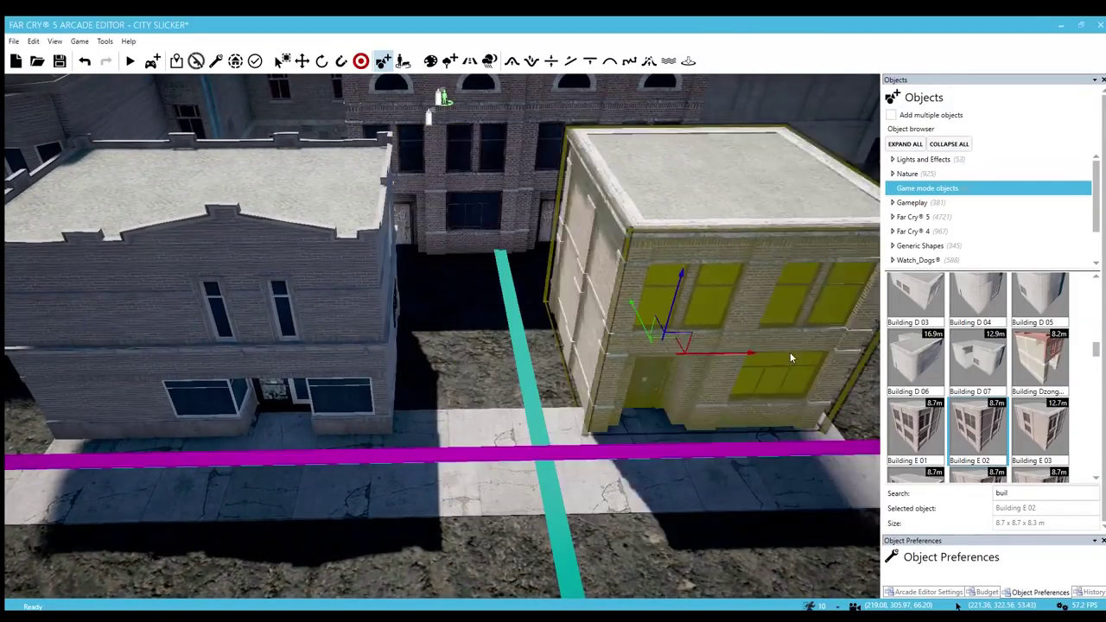
{"action": "scroll", "coordinate": [1002, 388], "scroll_direction": "down", "scroll_amount": 4}
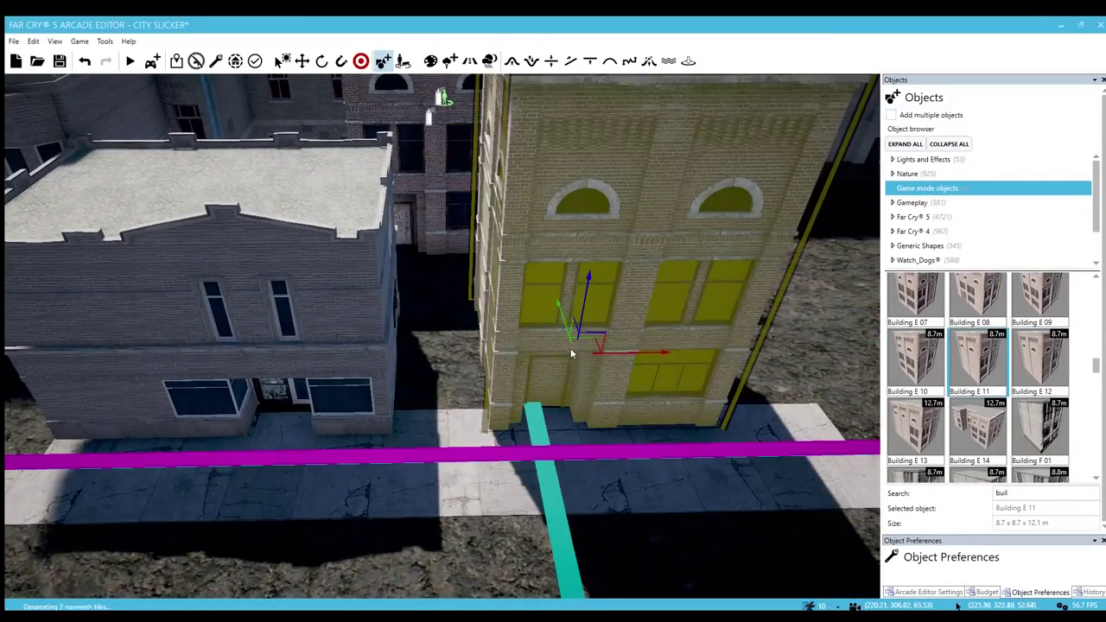
{"action": "left_click", "coordinate": [993, 390]}
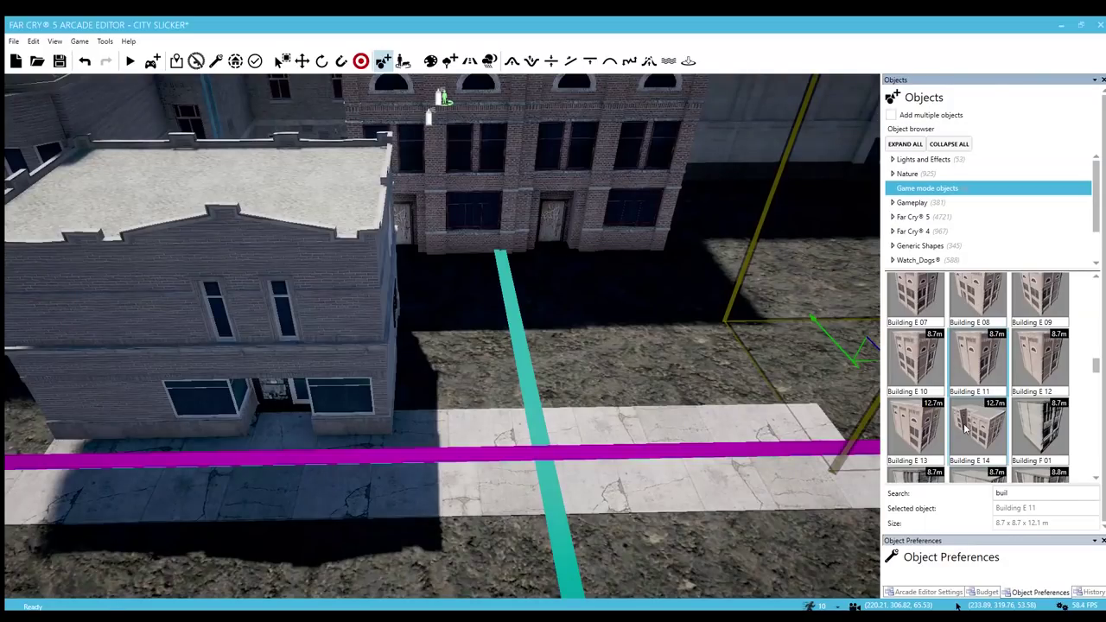
{"action": "right_click_drag", "start_coordinate": [605, 333], "coordinate": [579, 373]}
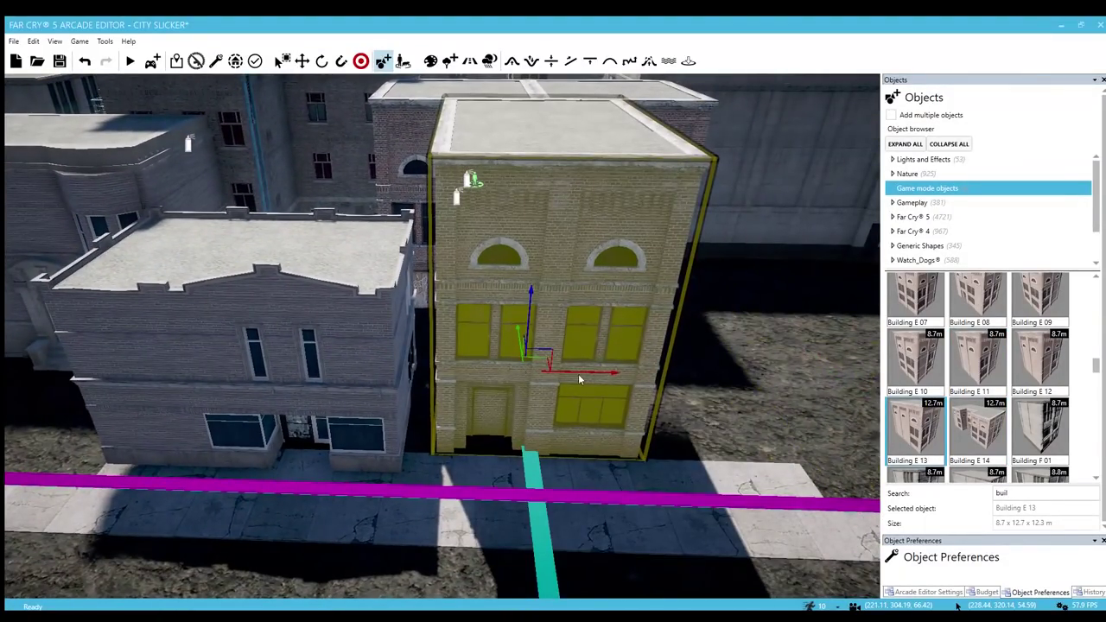
- Switch to Building E 14 and place it along the sidewalk, leaving a gap beside Building C 08
{"action": "scroll", "coordinate": [981, 406], "scroll_direction": "down", "scroll_amount": 1}
{"action": "left_click", "coordinate": [977, 346]}
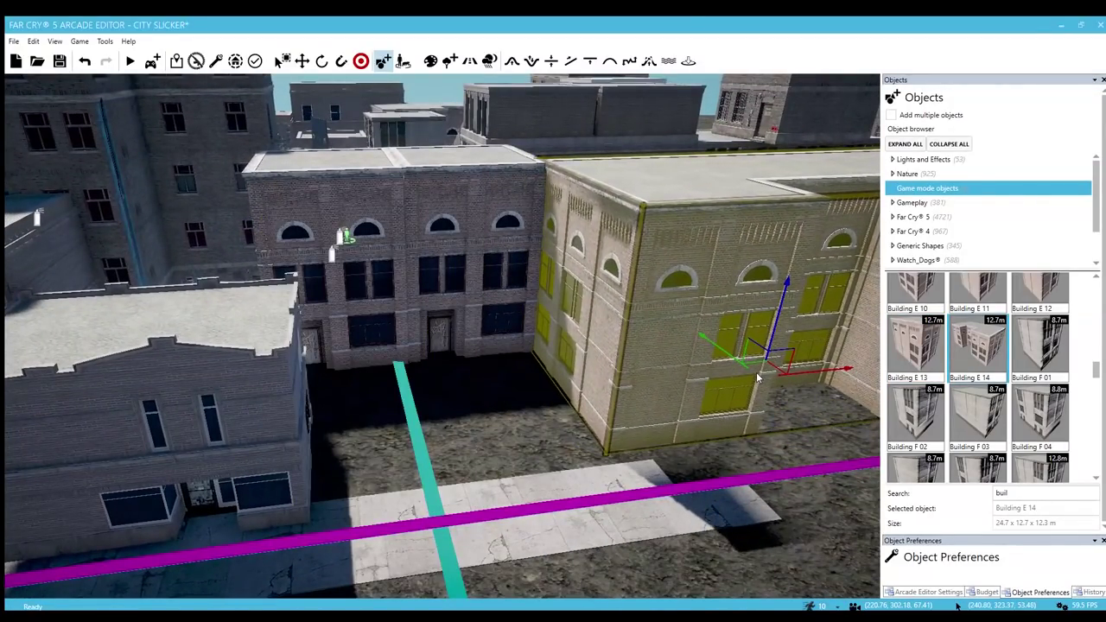
{"action": "right_click_drag", "start_coordinate": [758, 378], "coordinate": [775, 332]}
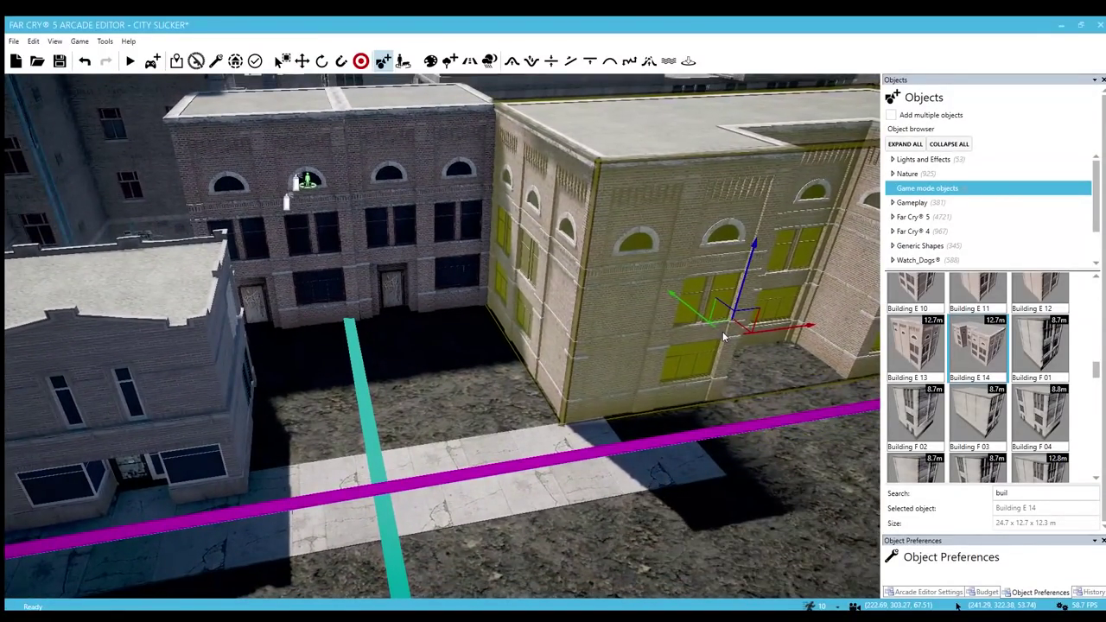
{"action": "left_click", "coordinate": [723, 331]}
- Display the AI navigation mesh over the empty lot in front of the brick house's entrance
{"action": "right_click_drag", "start_coordinate": [617, 379], "coordinate": [484, 407]}
{"action": "key", "text": "w"}
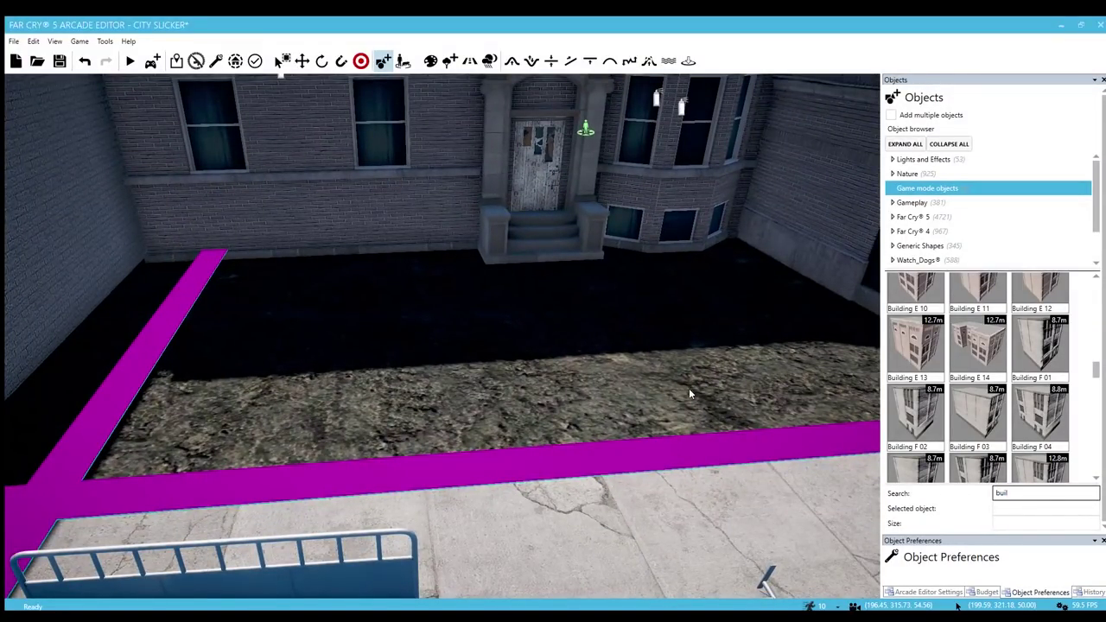
{"action": "key", "text": "n"}
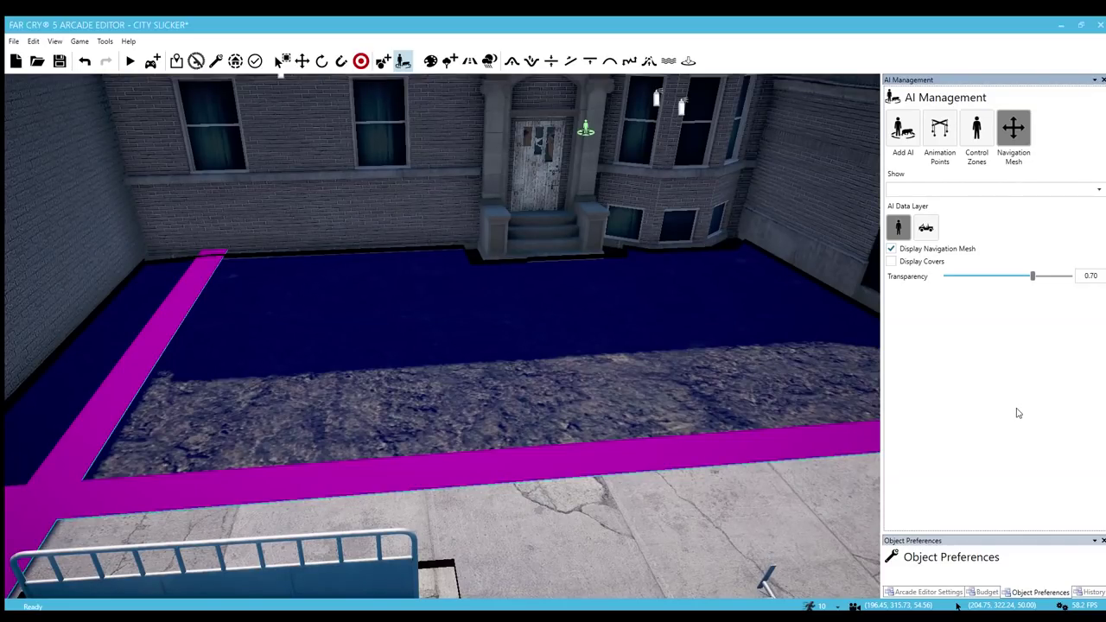
- Search the object library for "fence" and place Fence 120x200x20 against the building corner at the lot's edge
{"action": "key", "text": "o"}
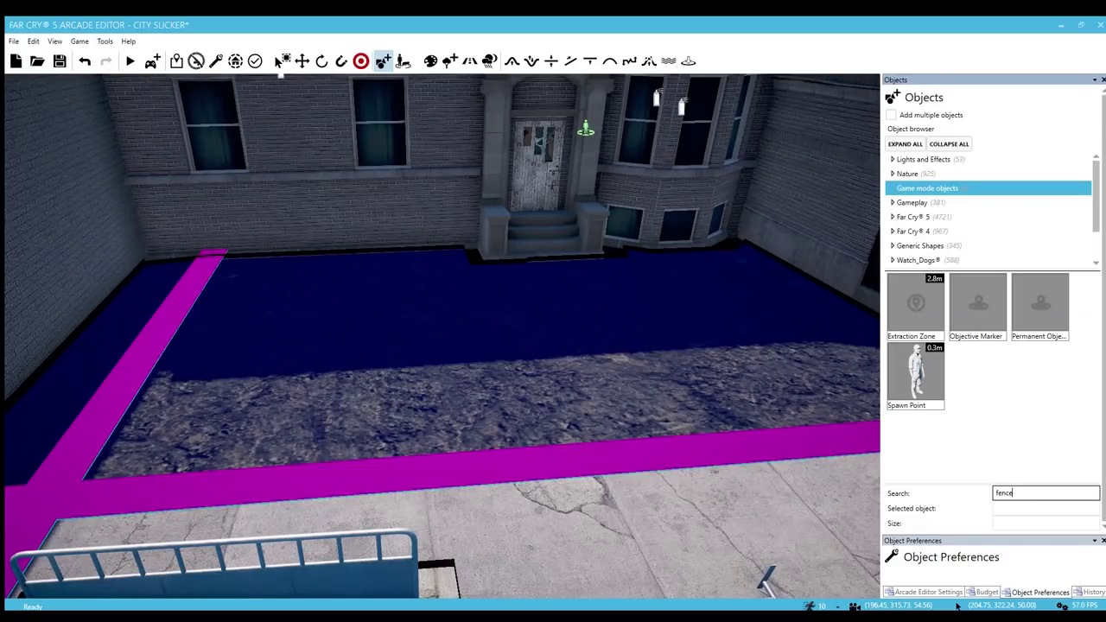
{"action": "scroll", "coordinate": [994, 403], "scroll_direction": "down", "scroll_amount": 1}
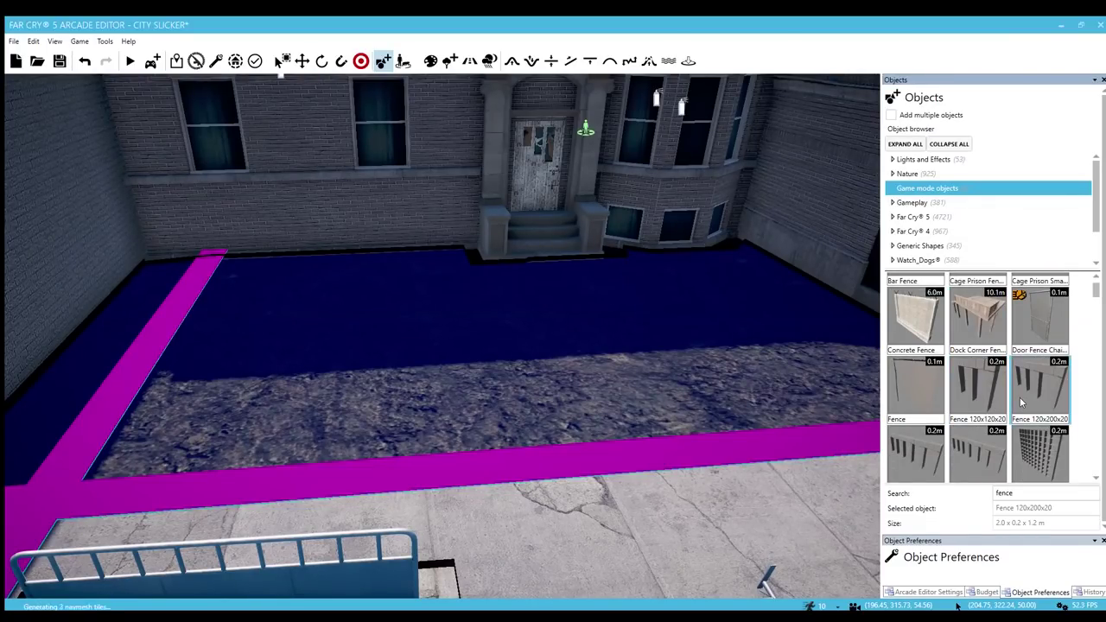
{"action": "mouse_move", "coordinate": [553, 407]}
{"action": "right_mouse_down"}
{"action": "mouse_move", "coordinate": [328, 393]}
{"action": "mouse_move", "coordinate": [302, 410]}
{"action": "mouse_move", "coordinate": [542, 414]}
{"action": "right_mouse_up"}
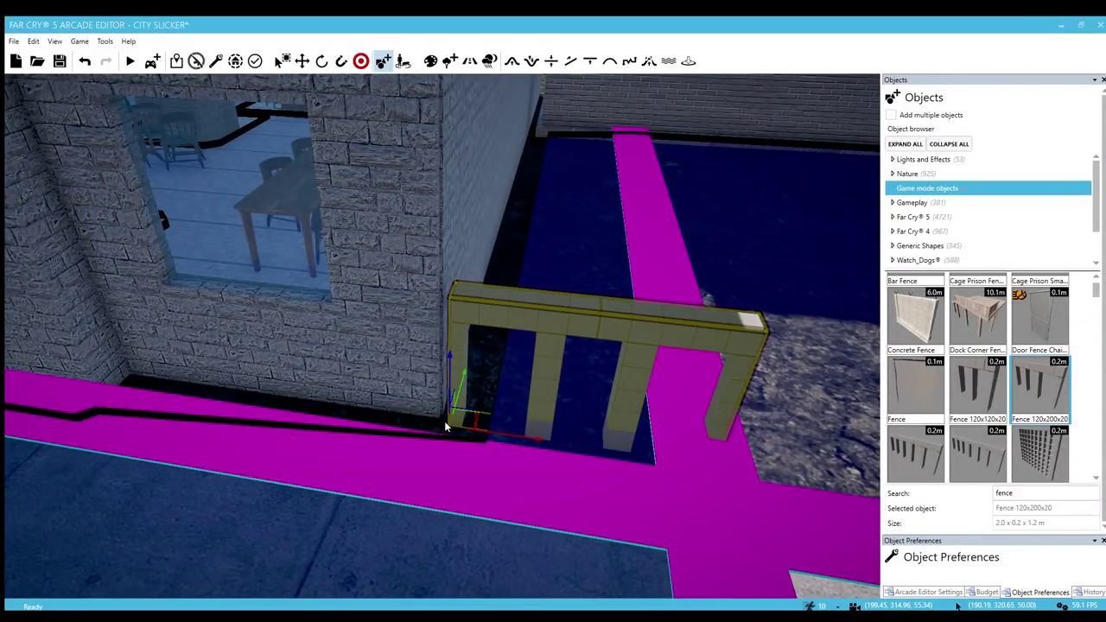
{"action": "left_click", "coordinate": [443, 420]}
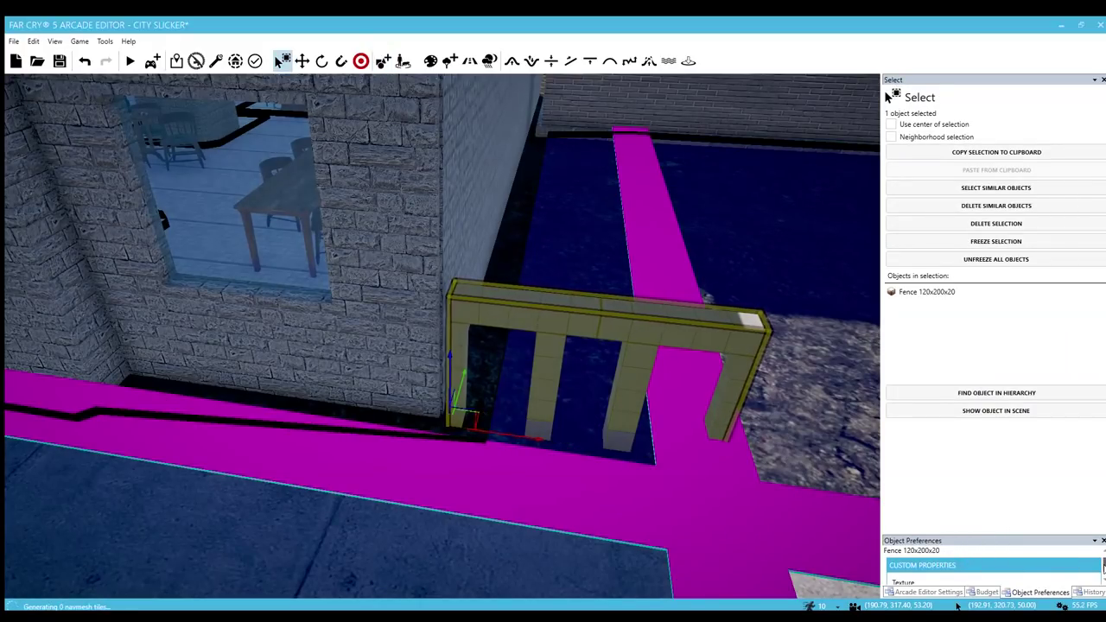
- Try the Misc_Junk_Pile, Stone_Gravel and Tiles_Square textures on the fence, then set its texture to Wood_Pine_Flat_Painted
{"action": "left_click_drag", "start_coordinate": [1103, 565], "coordinate": [1103, 571]}
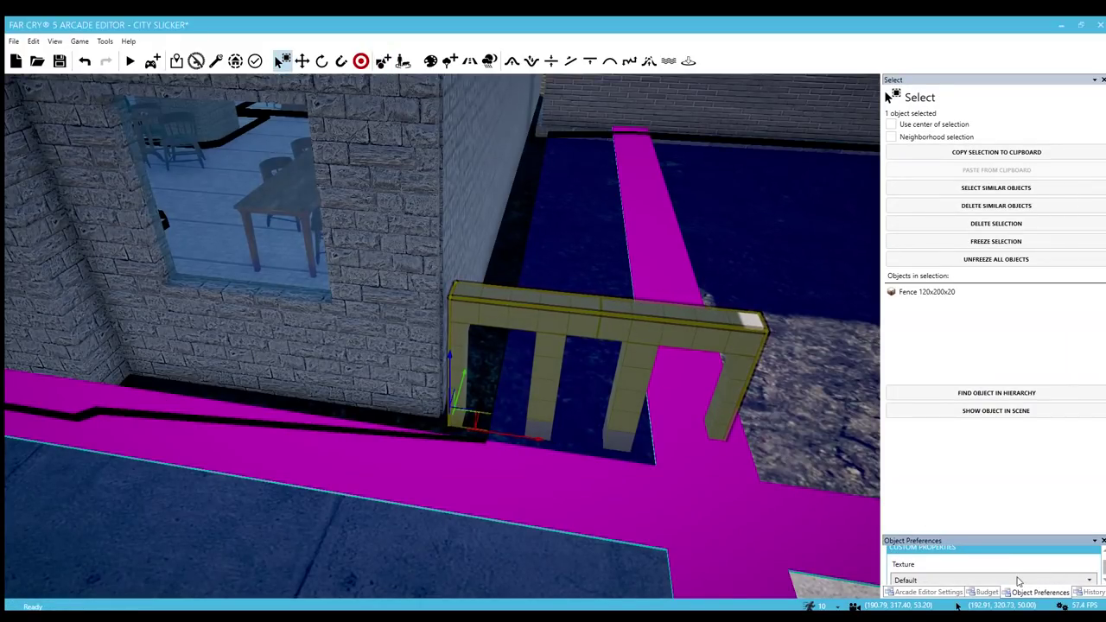
{"action": "left_click", "coordinate": [926, 505]}
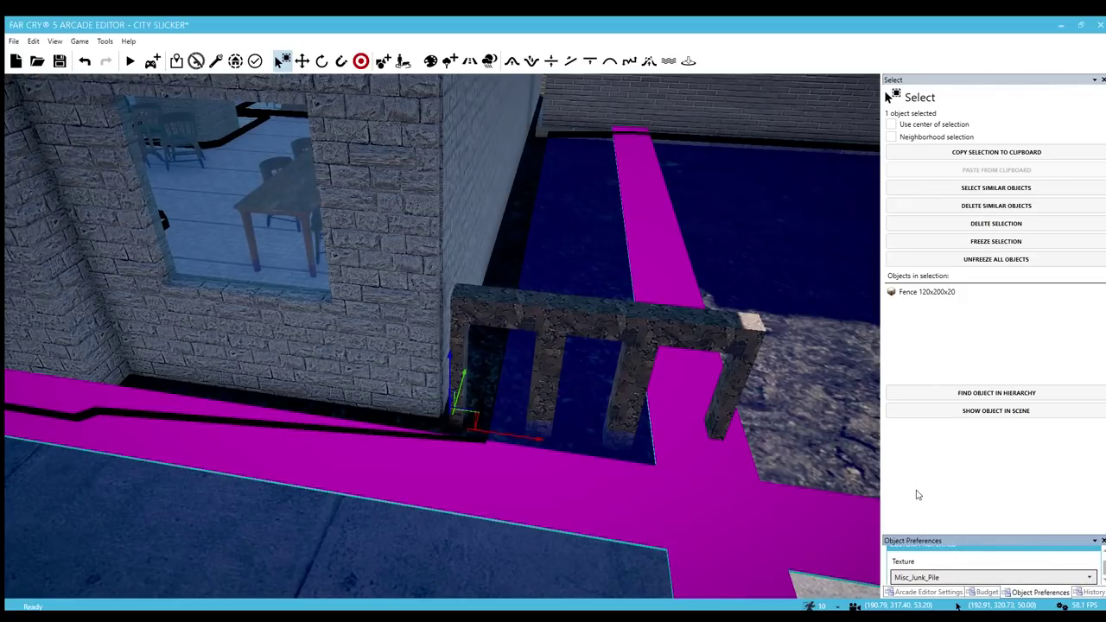
{"action": "key", "text": "Down"}
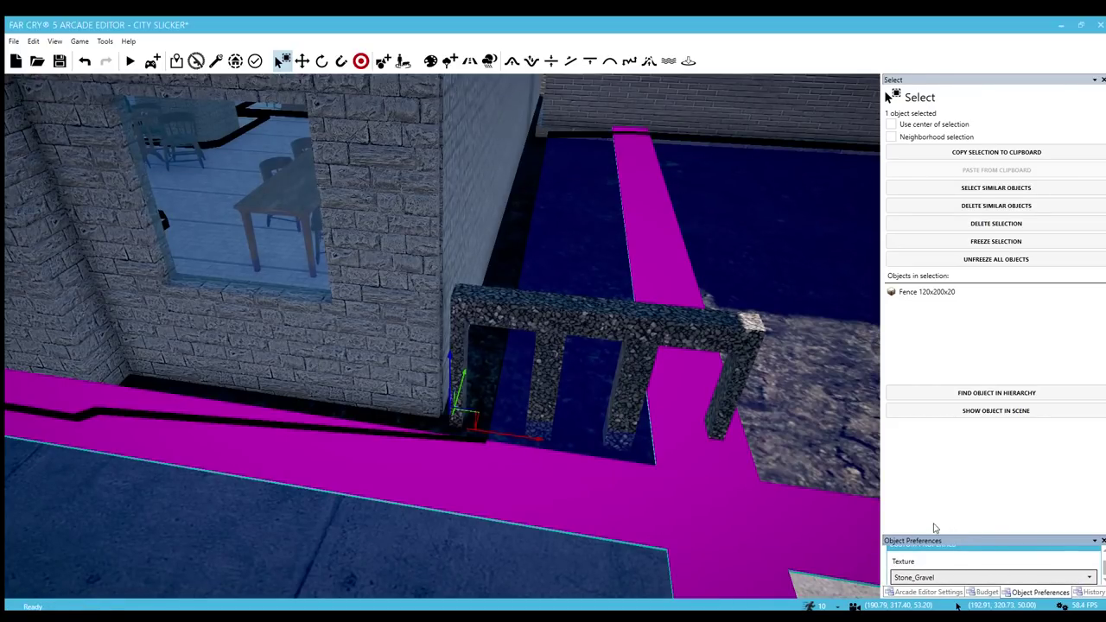
{"action": "key", "text": "Down"}
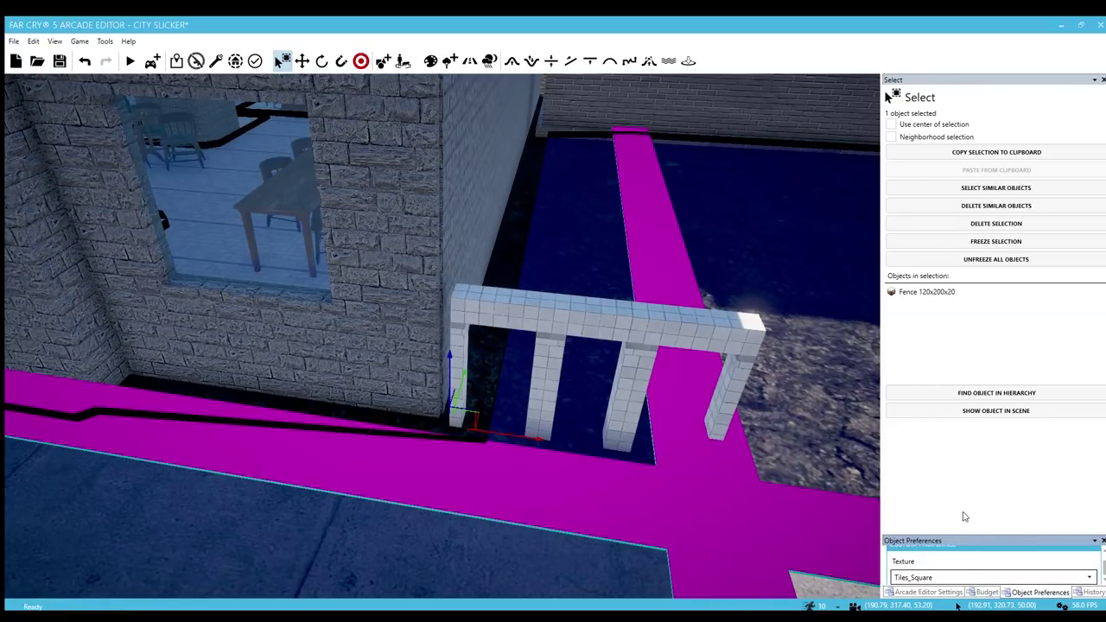
{"action": "right_click_drag", "start_coordinate": [769, 467], "coordinate": [929, 432]}
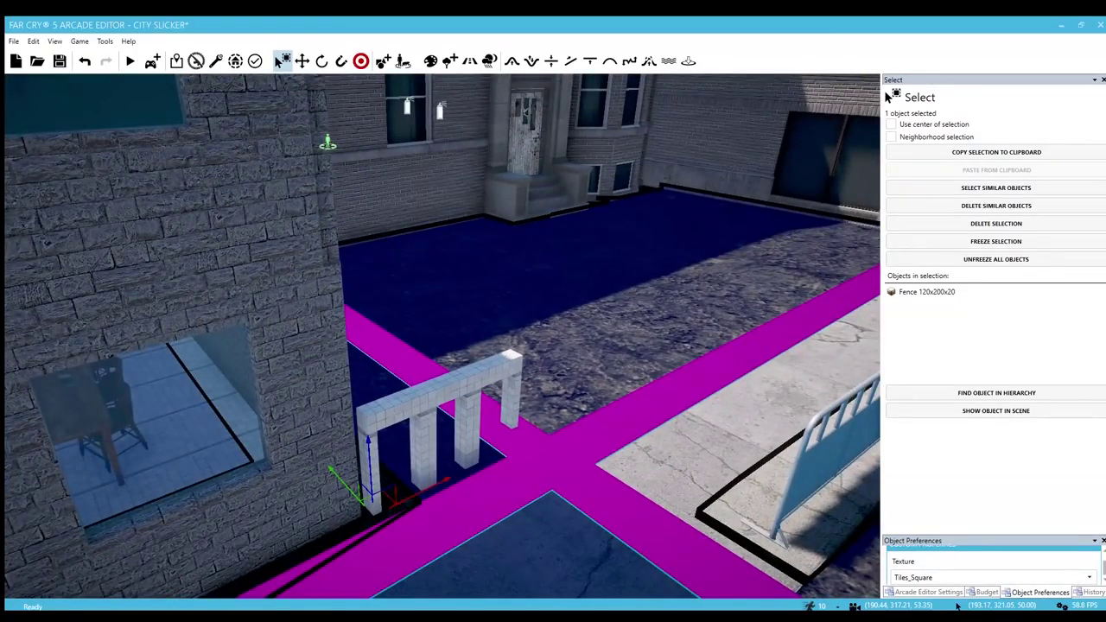
{"action": "right_click_drag", "start_coordinate": [769, 467], "coordinate": [678, 483]}
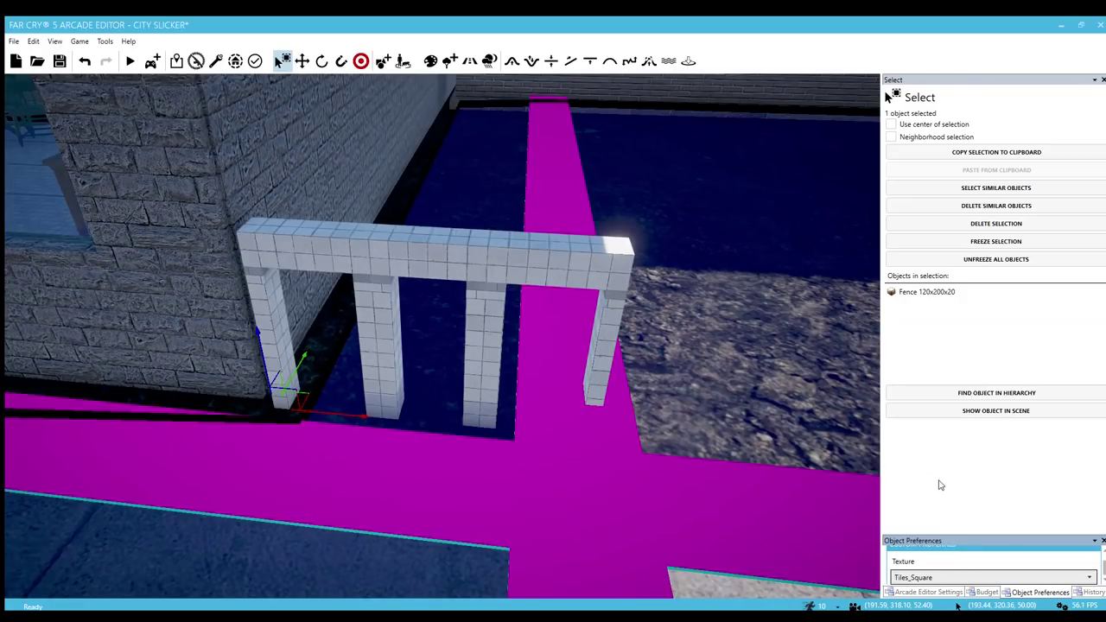
{"action": "key", "text": "d"}
{"action": "right_click_drag", "start_coordinate": [517, 409], "coordinate": [483, 413]}
{"action": "key", "text": "a"}
{"action": "key", "text": "s"}
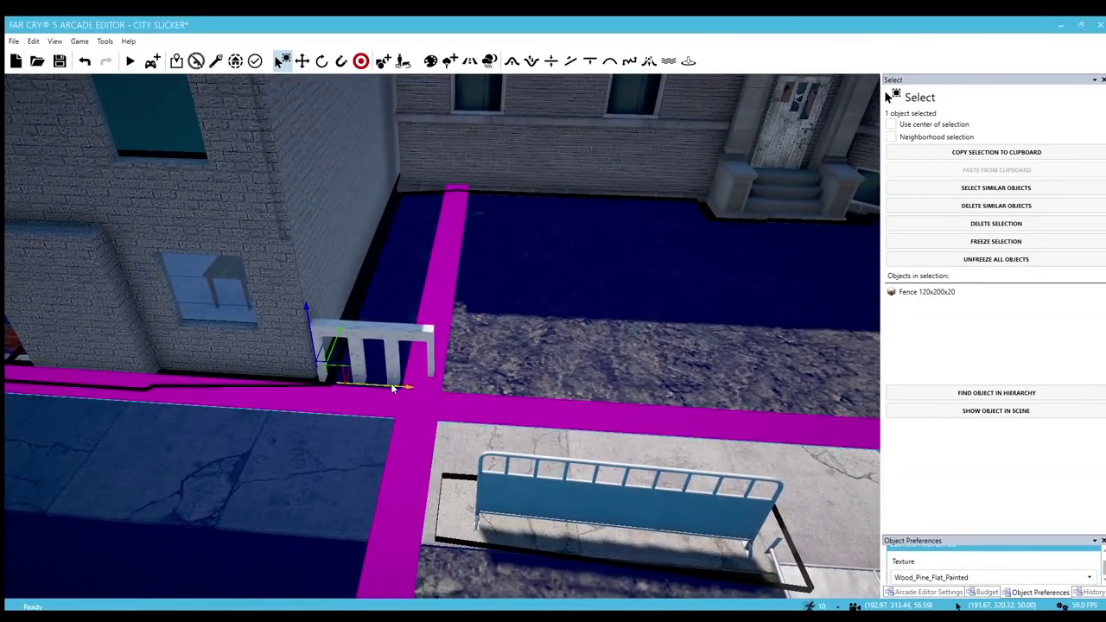
- Duplicate the Fence 120x200x20 panel along the sidewalk edge to form a continuous row of four panels from the building corner
{"action": "left_click_drag", "start_coordinate": [393, 389], "coordinate": [518, 391], "text": "shift"}
{"action": "left_click", "coordinate": [406, 330]}
{"action": "left_click", "coordinate": [458, 337], "text": "ctrl"}
{"action": "key", "text": "d"}
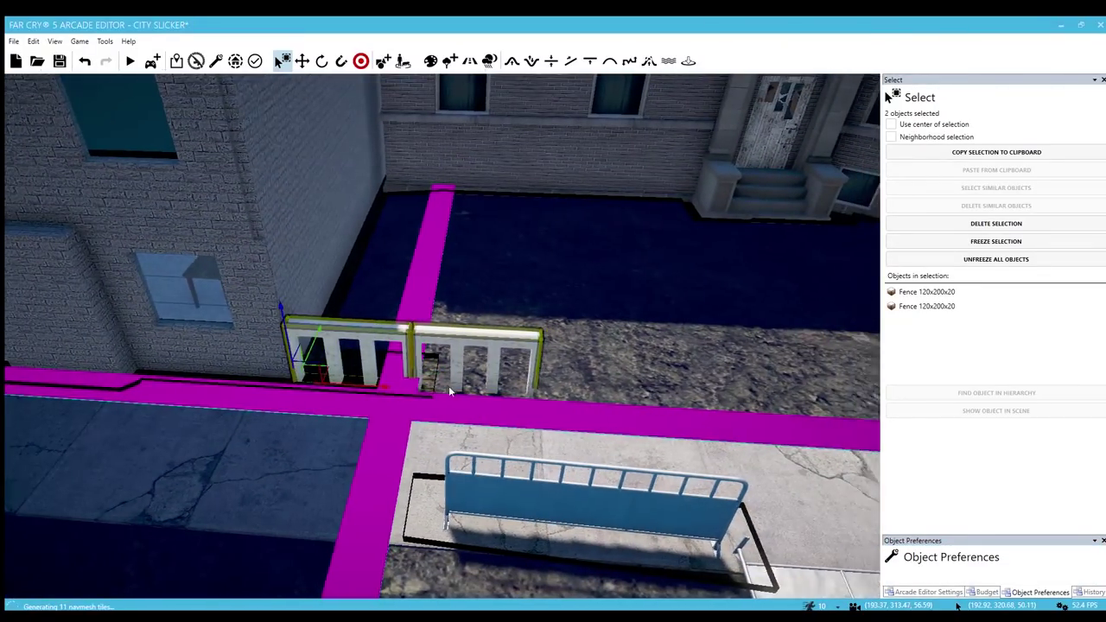
{"action": "key", "text": "s"}
{"action": "left_click_drag", "start_coordinate": [321, 382], "coordinate": [519, 386], "text": "shift"}
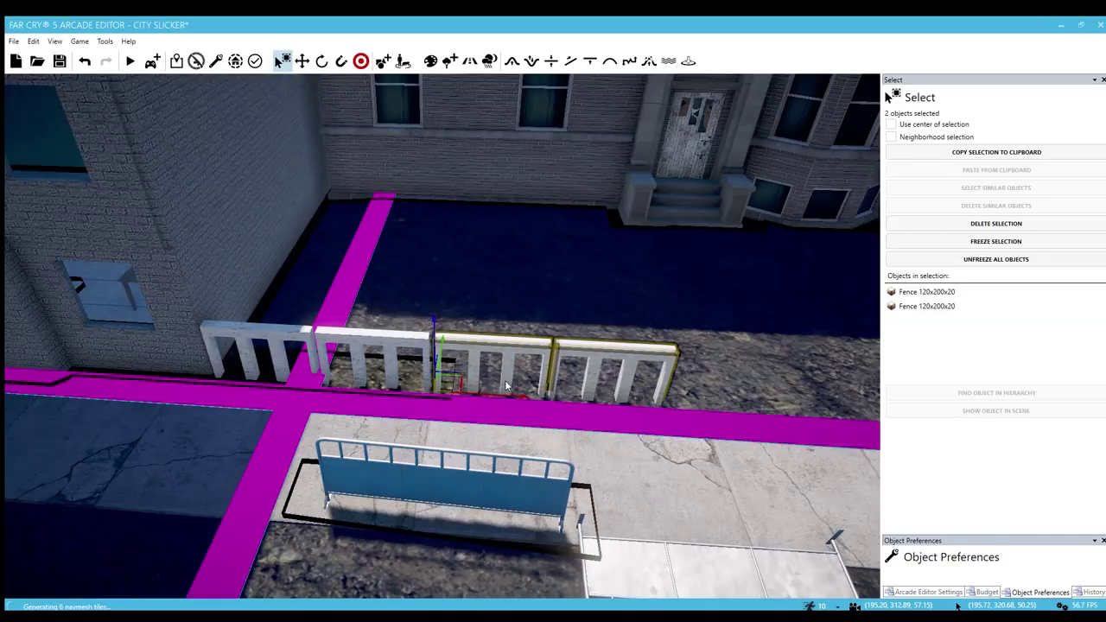
{"action": "key", "text": "d"}
{"action": "key", "text": "s"}
{"action": "right_click_drag", "start_coordinate": [565, 362], "coordinate": [540, 337]}
{"action": "key", "text": "d"}
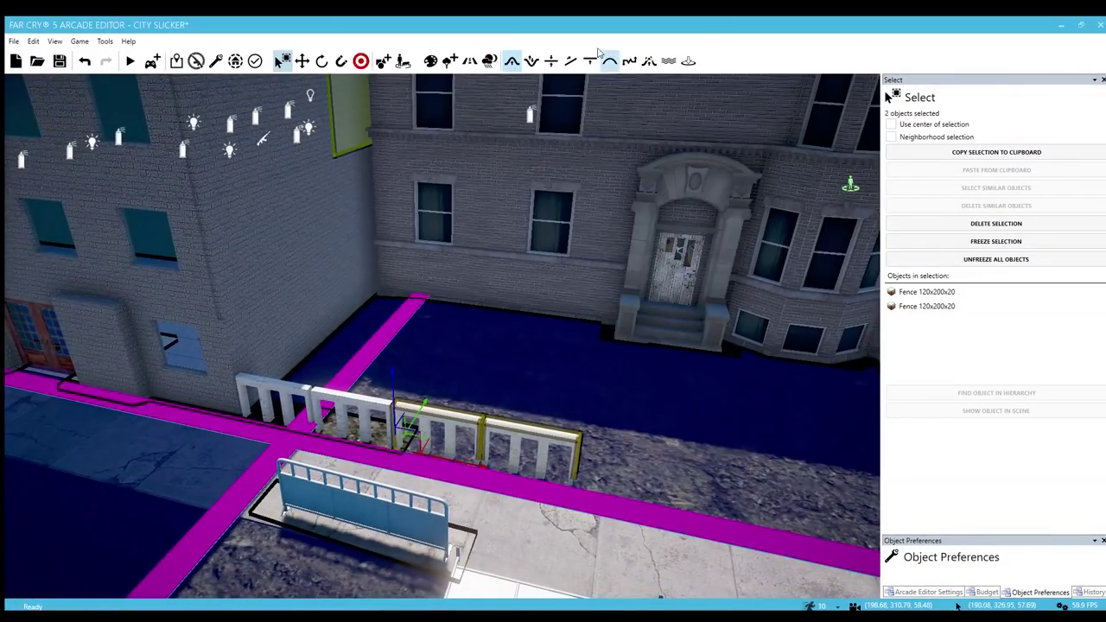
- Hide the AI navigation mesh display over the yard
{"action": "left_click", "coordinate": [403, 60]}
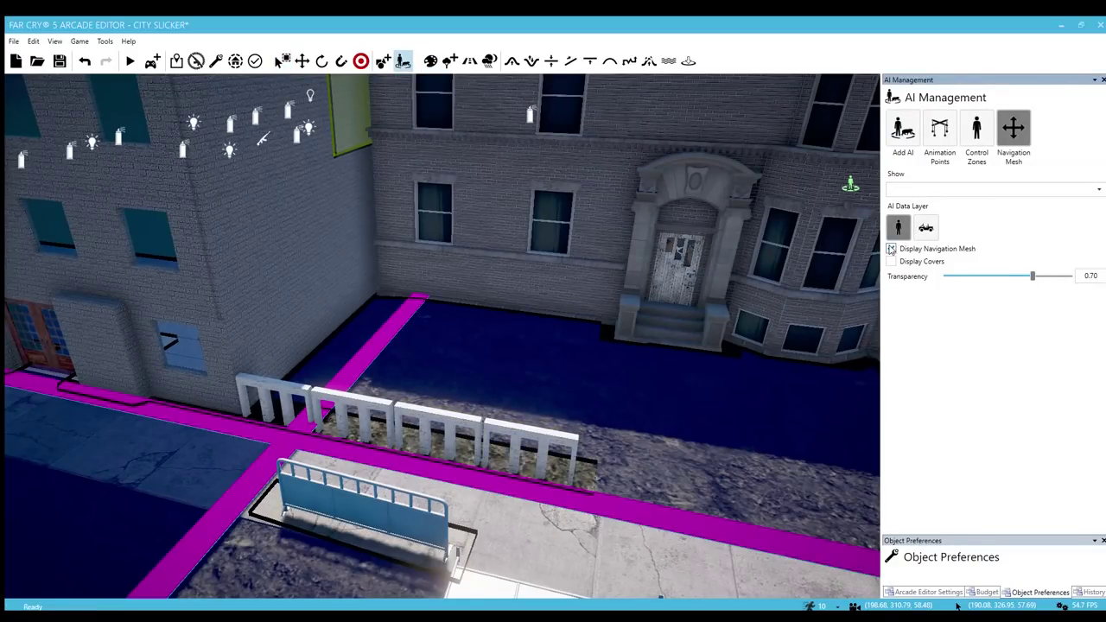
{"action": "left_click", "coordinate": [890, 248]}
{"action": "key", "text": "w"}
{"action": "right_click_drag", "start_coordinate": [597, 428], "coordinate": [586, 430]}
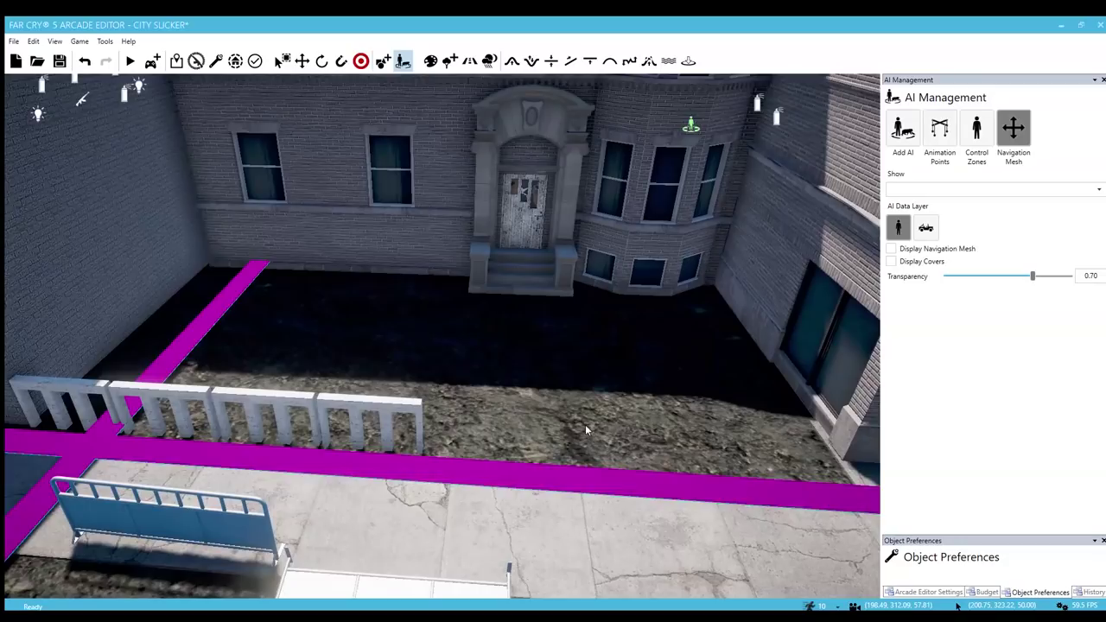
- Duplicate the end fence panel into two more panels at the yard's opposite corner, leaving an opening in front of the entrance
{"action": "left_click", "coordinate": [389, 413]}
{"action": "left_click_drag", "start_coordinate": [377, 446], "coordinate": [710, 467]}
{"action": "key", "text": "d"}
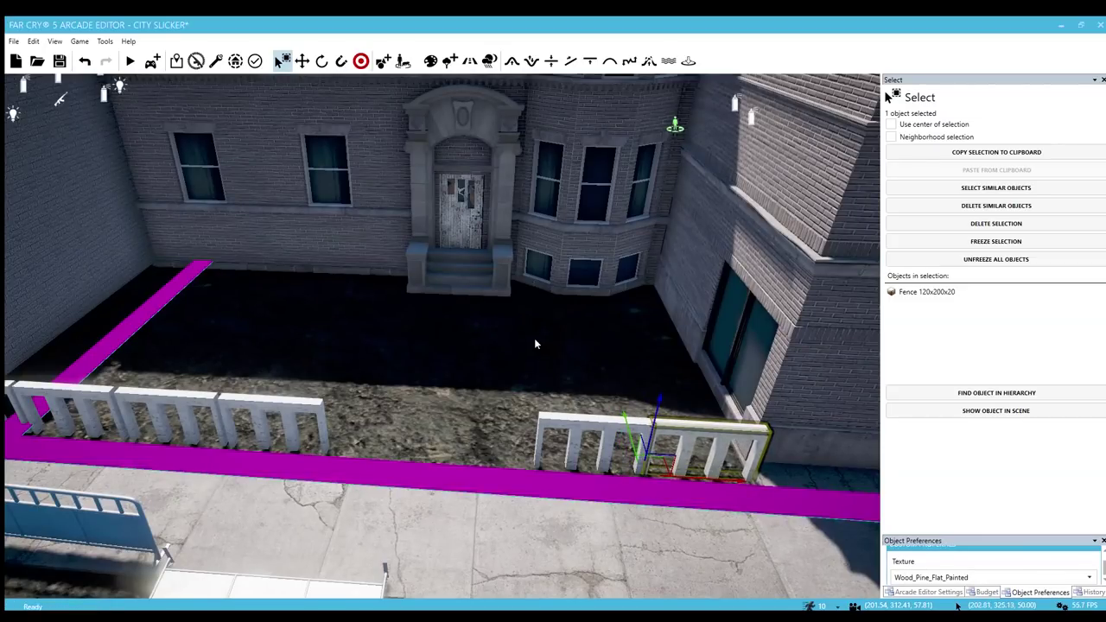
{"action": "left_click", "coordinate": [535, 343]}
{"action": "key", "text": "d"}
{"action": "key", "text": "w"}
- Search the object library for "stone" and preview Chorten Stone Medium, Bridge Wood Stone Small End and Flint Stone Large in the yard
{"action": "mouse_move", "coordinate": [538, 403]}
{"action": "right_mouse_down"}
{"action": "mouse_move", "coordinate": [484, 432]}
{"action": "mouse_move", "coordinate": [511, 410]}
{"action": "mouse_move", "coordinate": [525, 419]}
{"action": "right_mouse_up"}
{"action": "key", "text": "a"}
{"action": "key", "text": "d"}
{"action": "key", "text": "5"}
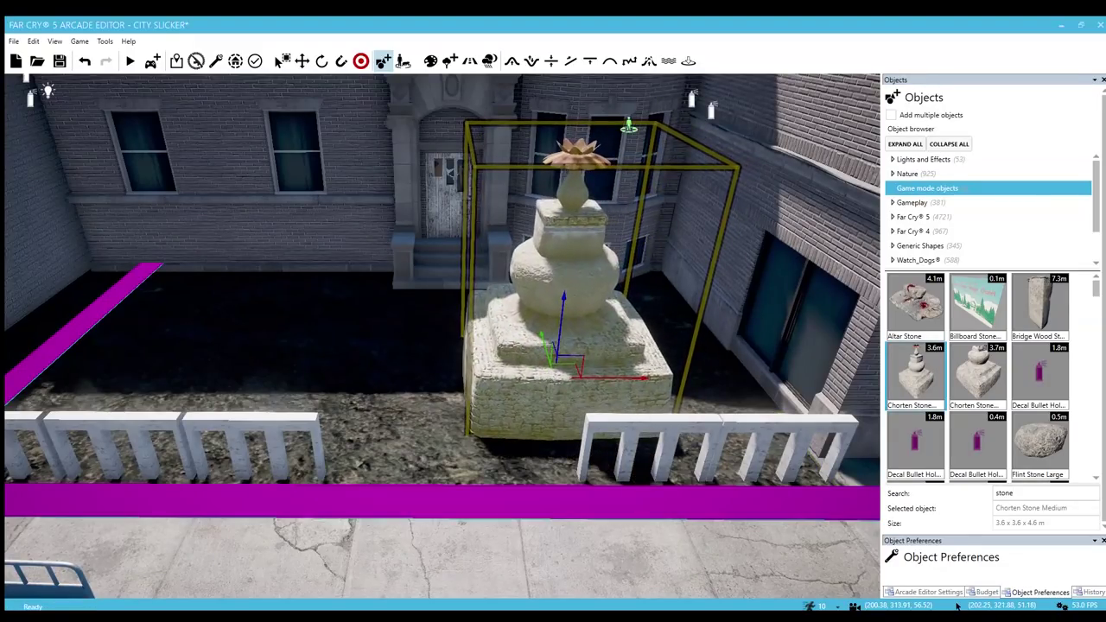
{"action": "right_click_drag", "start_coordinate": [561, 368], "coordinate": [492, 368]}
{"action": "key", "text": "a"}
{"action": "right_click_drag", "start_coordinate": [394, 336], "coordinate": [480, 368]}
{"action": "left_click", "coordinate": [1039, 309]}
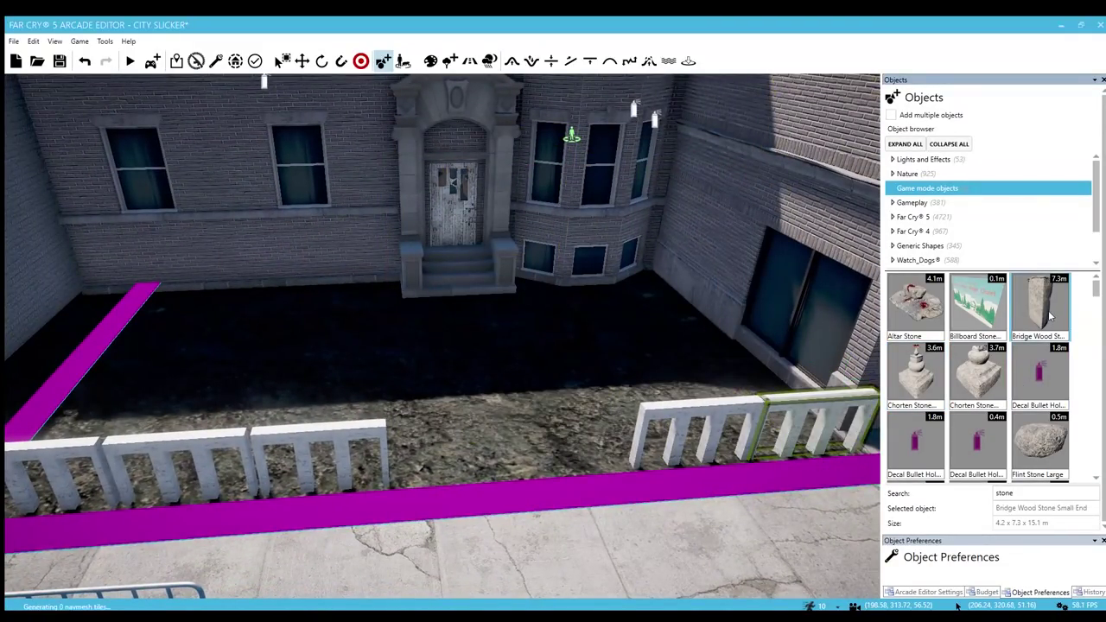
{"action": "scroll", "coordinate": [956, 364], "scroll_direction": "down", "scroll_amount": 2}
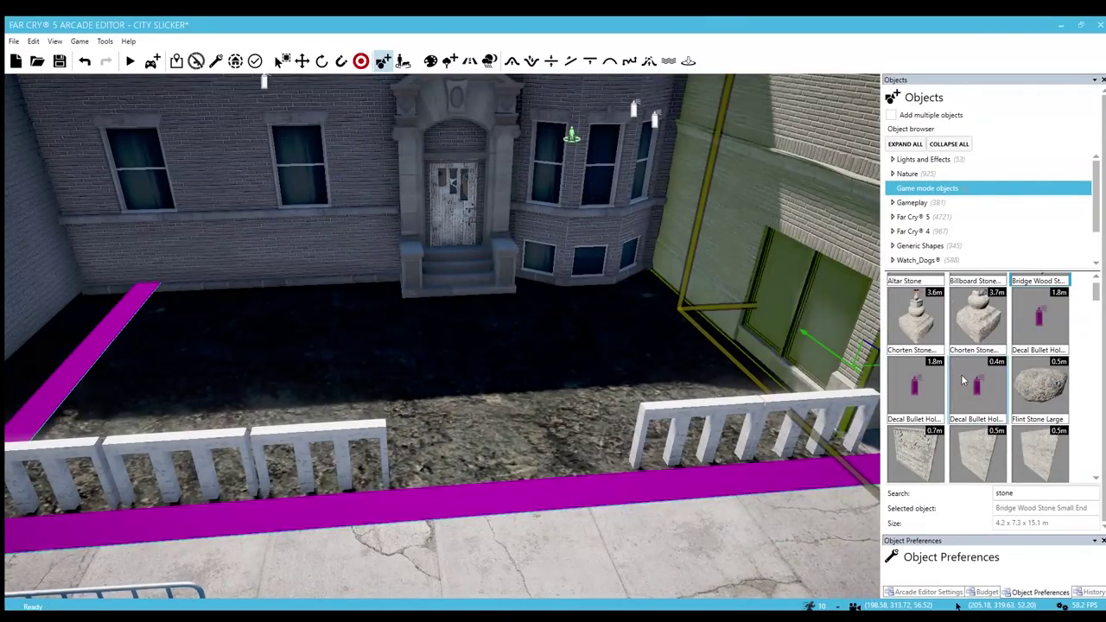
{"action": "scroll", "coordinate": [963, 380], "scroll_direction": "down", "scroll_amount": 1}
{"action": "left_click", "coordinate": [1039, 332]}
{"action": "left_click", "coordinate": [466, 418]}
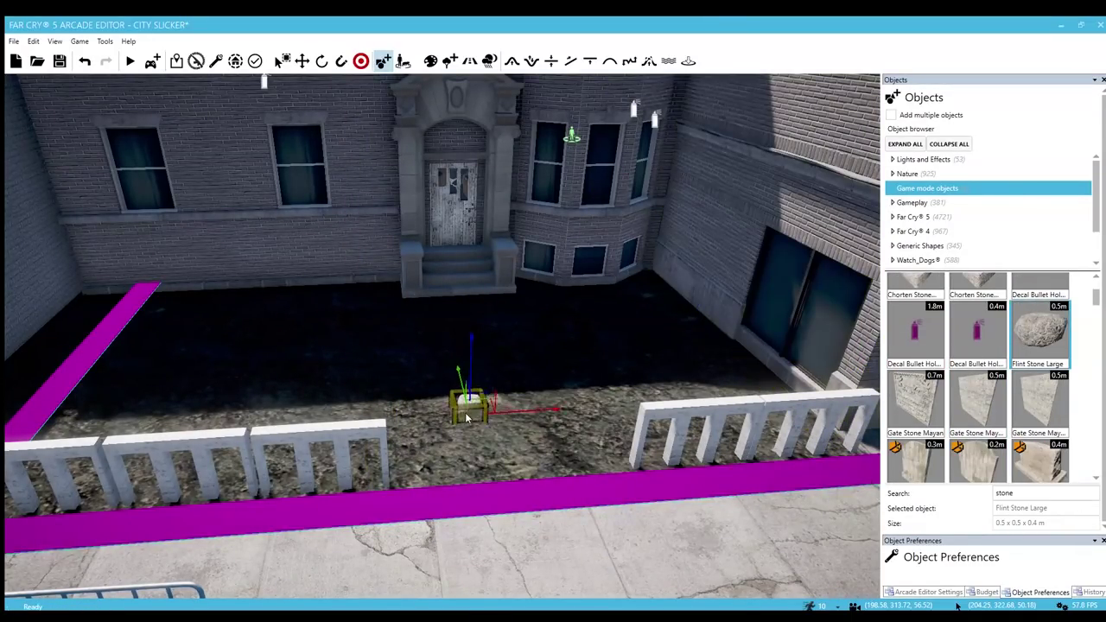
{"action": "scroll", "coordinate": [466, 418], "scroll_direction": "up", "scroll_amount": 3}
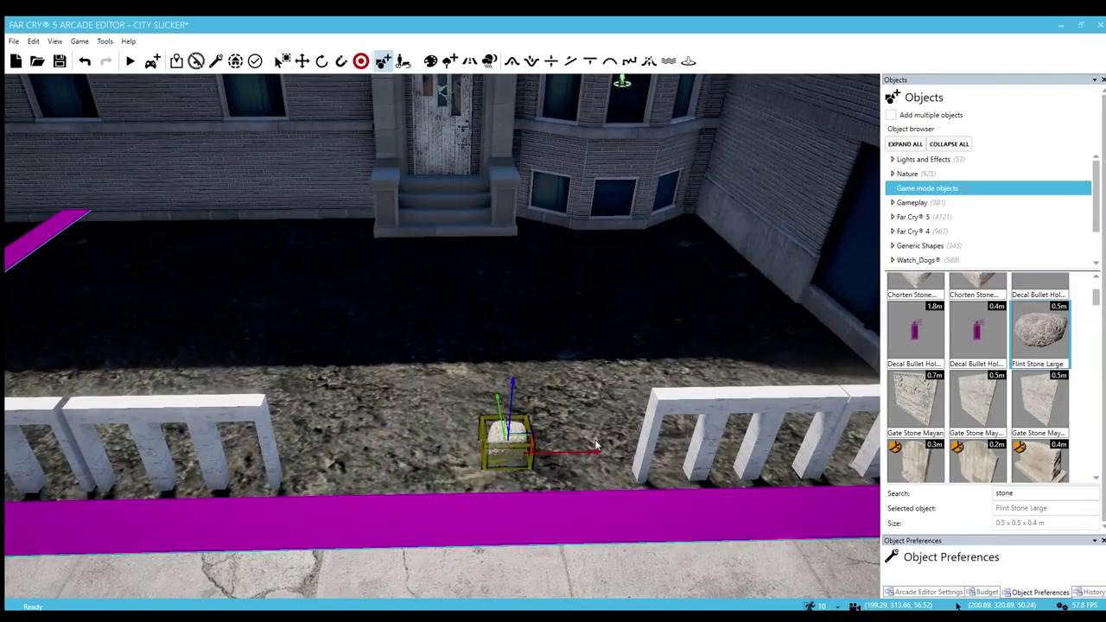
- Preview Grave Stone 02, Grave Stone 05 American Flag and Pilgrimage Stone near the fence opening
{"action": "key", "text": "w"}
{"action": "key", "text": "a"}
{"action": "scroll", "coordinate": [952, 390], "scroll_direction": "down", "scroll_amount": 3}
{"action": "left_click", "coordinate": [968, 373]}
{"action": "scroll", "coordinate": [956, 386], "scroll_direction": "down", "scroll_amount": 1}
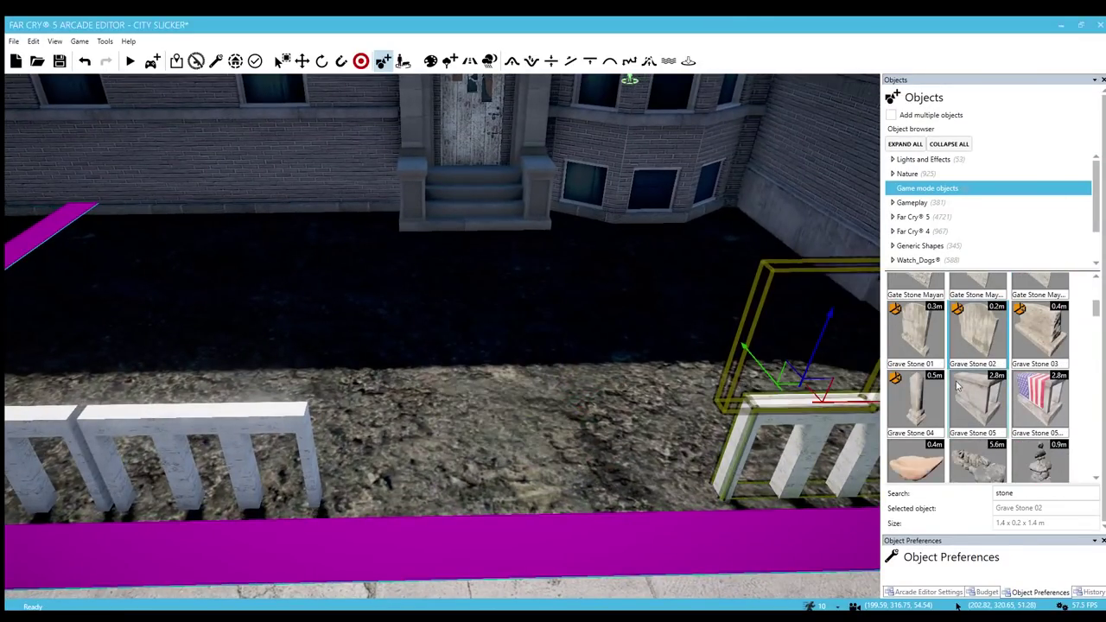
{"action": "left_click", "coordinate": [1039, 371]}
{"action": "scroll", "coordinate": [991, 395], "scroll_direction": "down", "scroll_amount": 2}
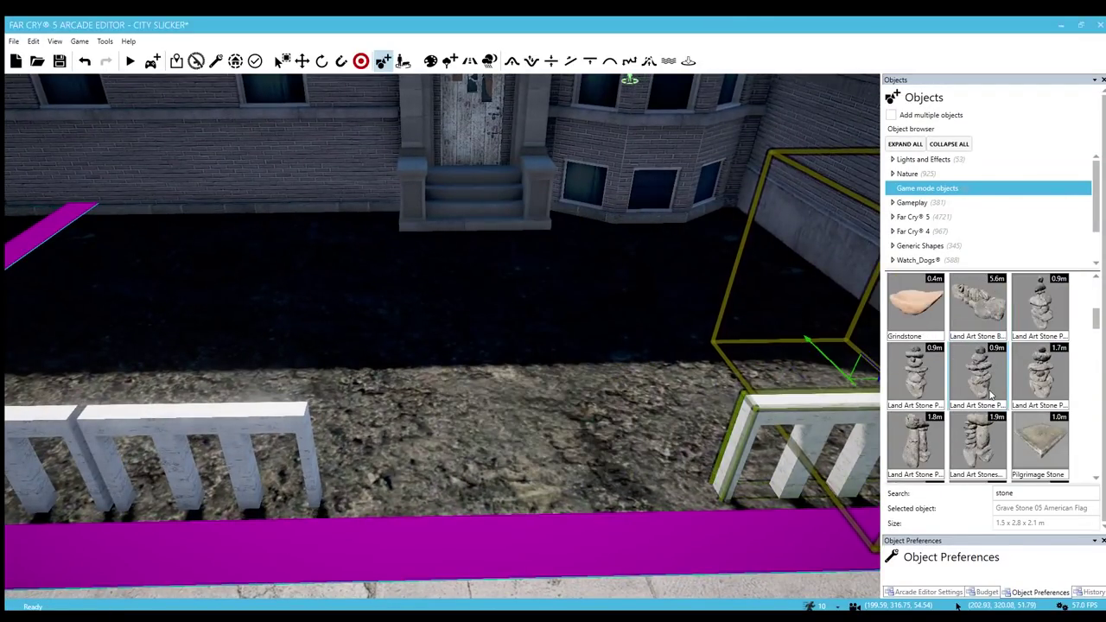
{"action": "scroll", "coordinate": [991, 395], "scroll_direction": "down", "scroll_amount": 1}
{"action": "left_click", "coordinate": [1039, 384]}
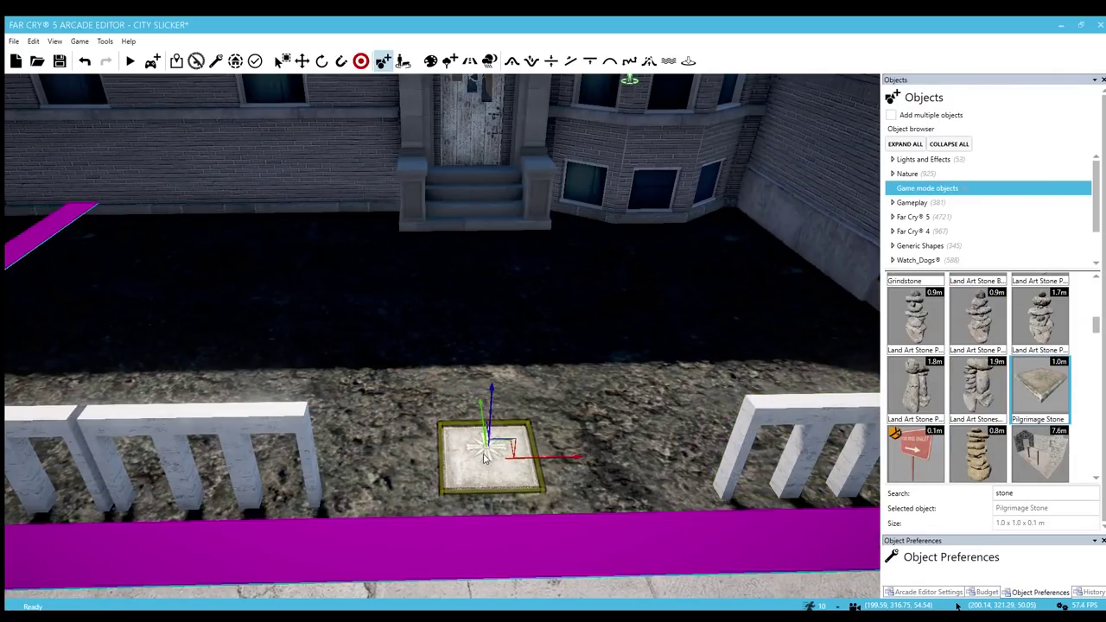
{"action": "scroll", "coordinate": [989, 400], "scroll_direction": "down", "scroll_amount": 4}
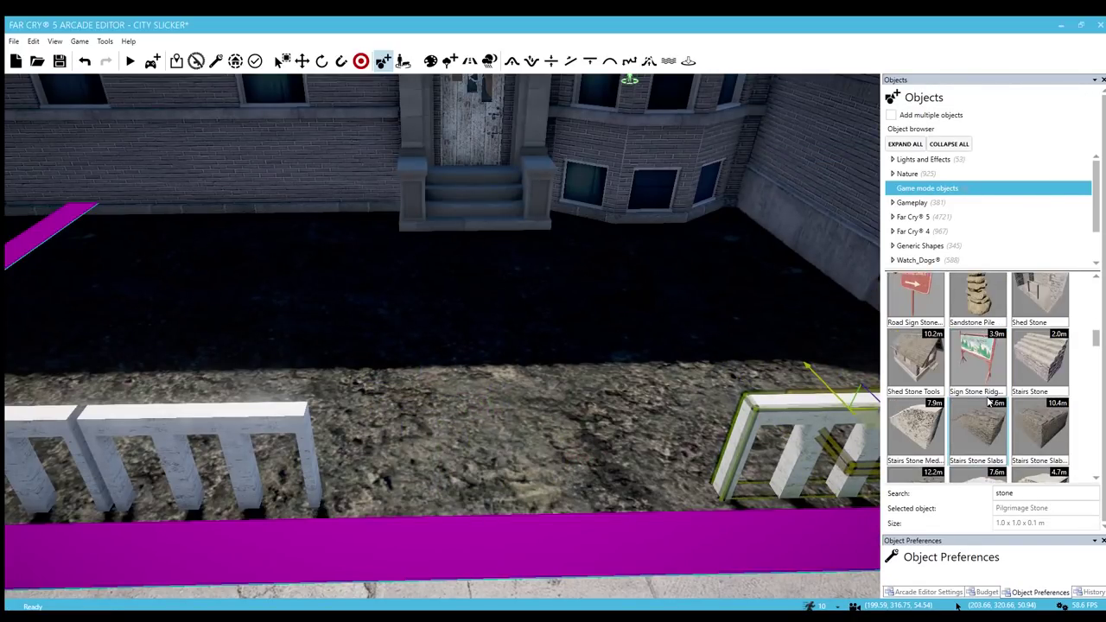
{"action": "scroll", "coordinate": [989, 400], "scroll_direction": "up", "scroll_amount": 4}
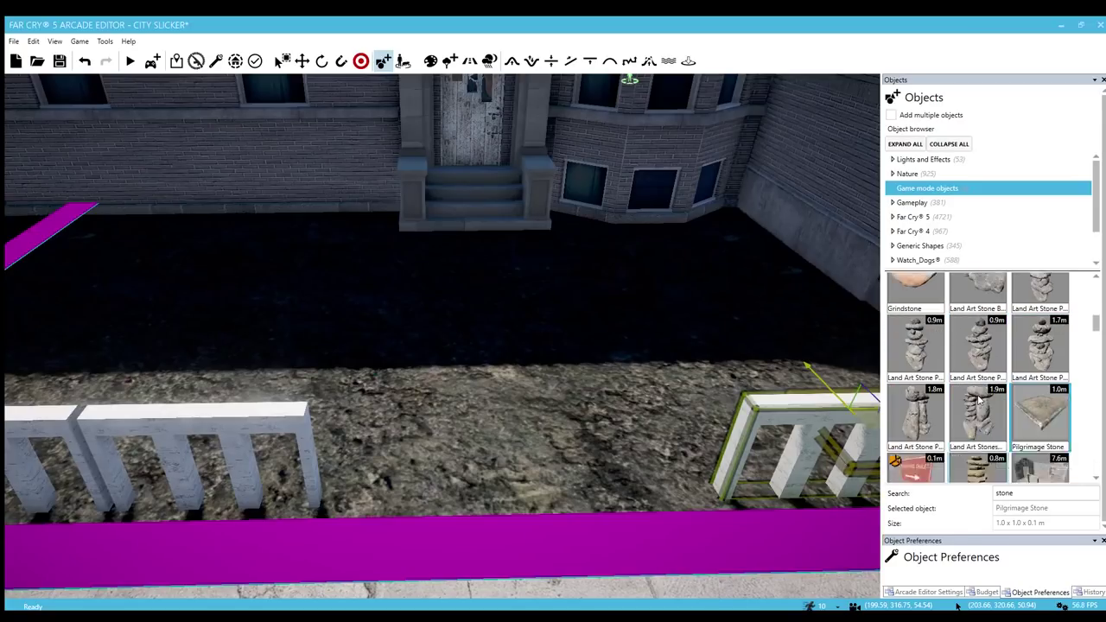
- Preview Land Art Stones Stacked Pillar, Stone Arch Large and Stone Slabs Small, and browse the remaining stone objects for walkway pieces
{"action": "left_click", "coordinate": [969, 423]}
{"action": "scroll", "coordinate": [981, 365], "scroll_direction": "down", "scroll_amount": 4}
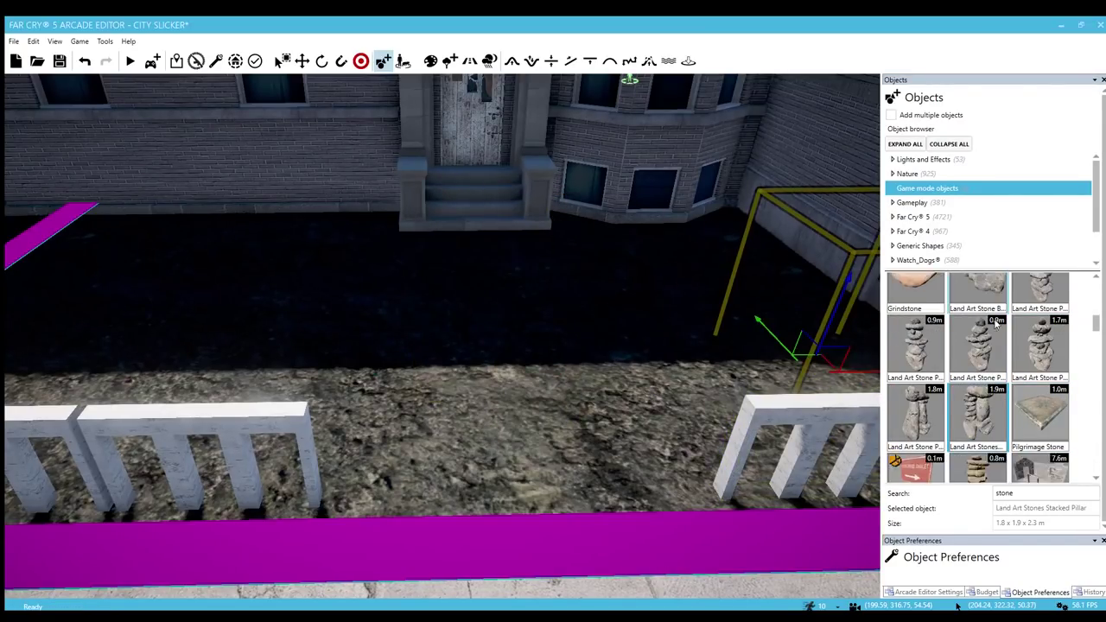
{"action": "scroll", "coordinate": [981, 365], "scroll_direction": "down", "scroll_amount": 5}
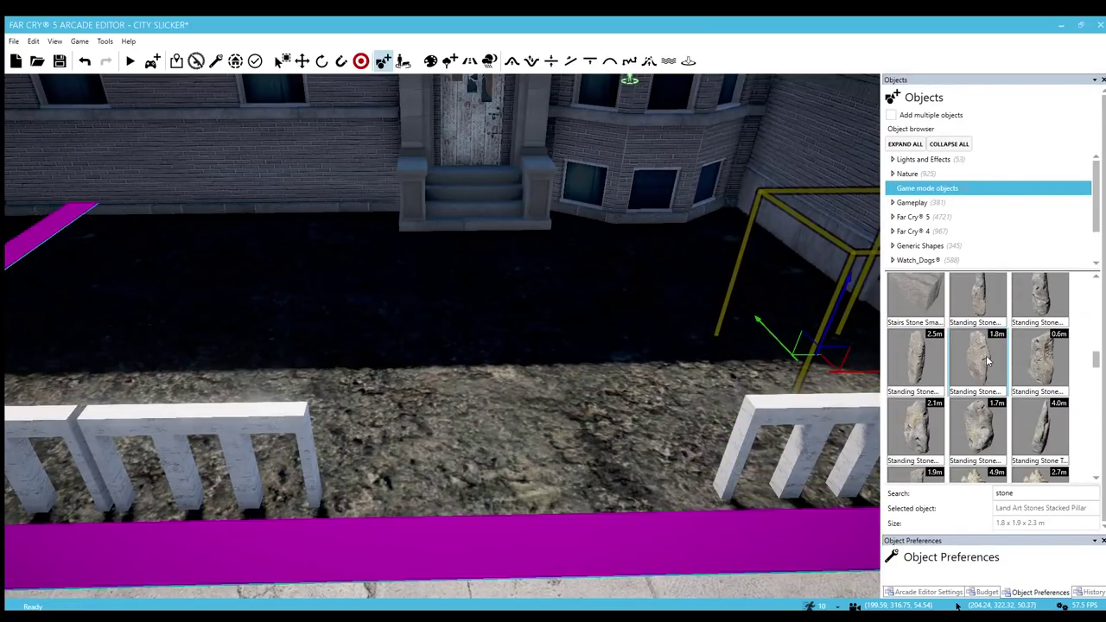
{"action": "scroll", "coordinate": [986, 363], "scroll_direction": "down", "scroll_amount": 2}
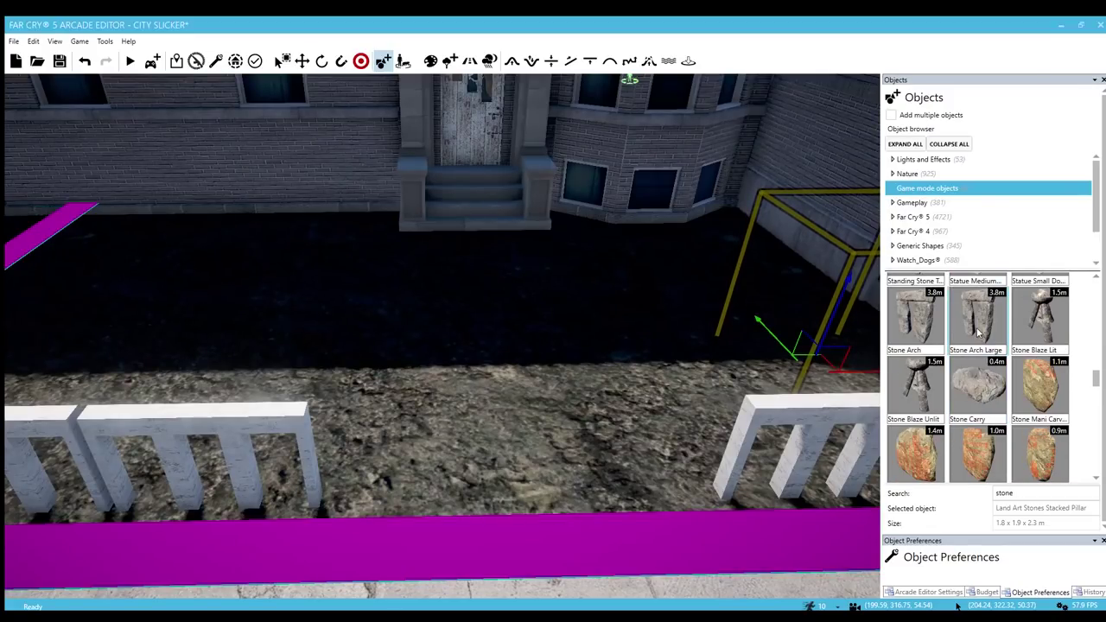
{"action": "left_click", "coordinate": [978, 332]}
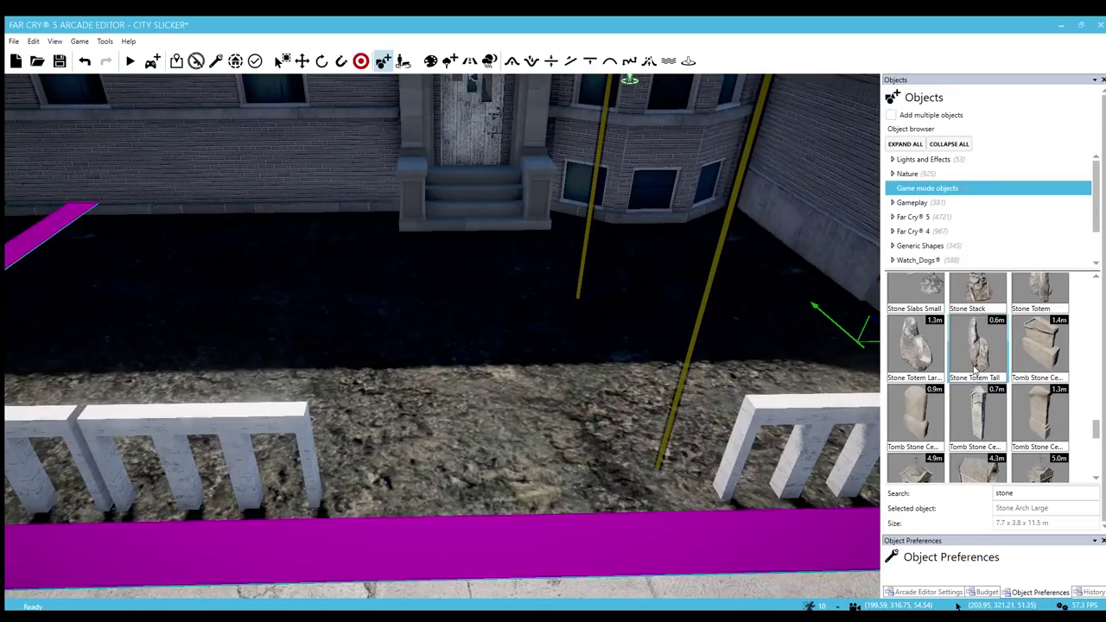
{"action": "left_click", "coordinate": [917, 330]}
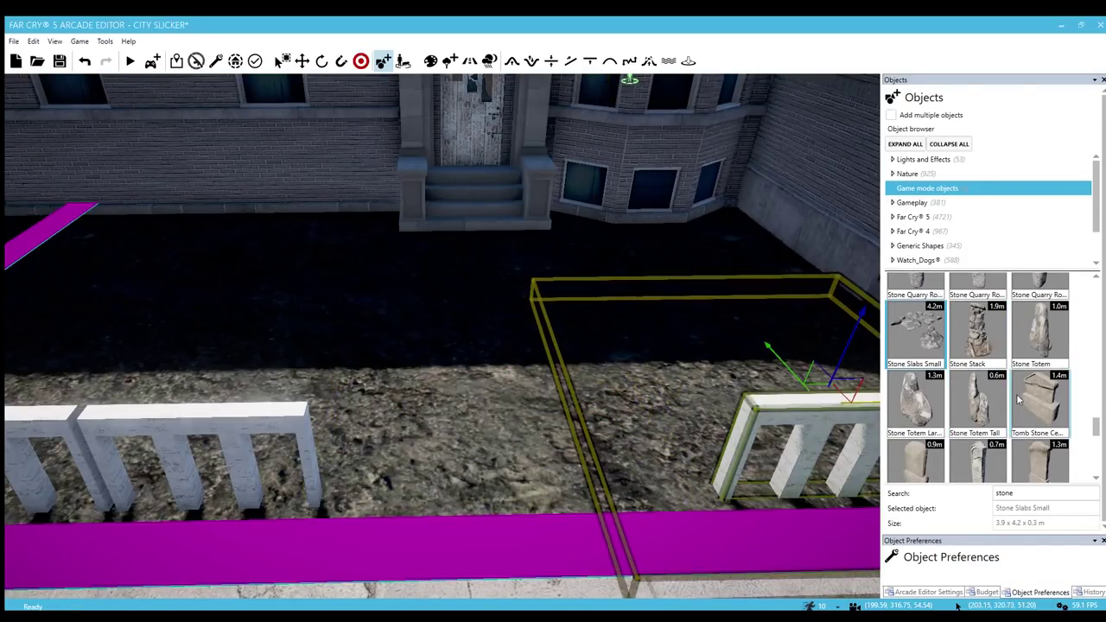
{"action": "scroll", "coordinate": [1018, 396], "scroll_direction": "down", "scroll_amount": 3}
{"action": "scroll", "coordinate": [1015, 397], "scroll_direction": "down", "scroll_amount": 1}
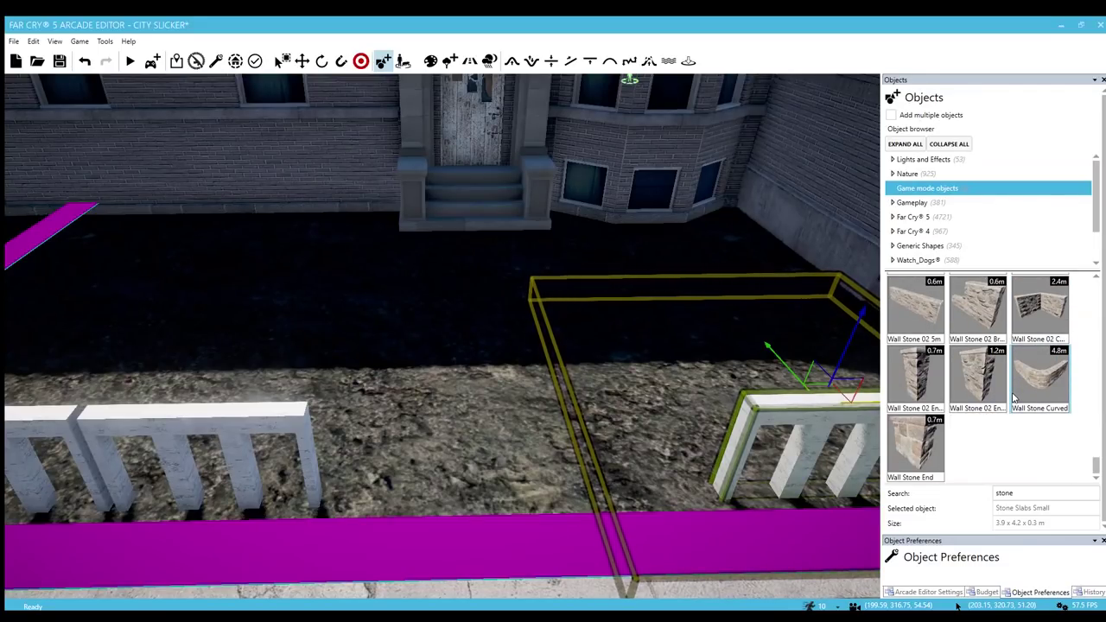
{"action": "scroll", "coordinate": [1012, 396], "scroll_direction": "up", "scroll_amount": 2}
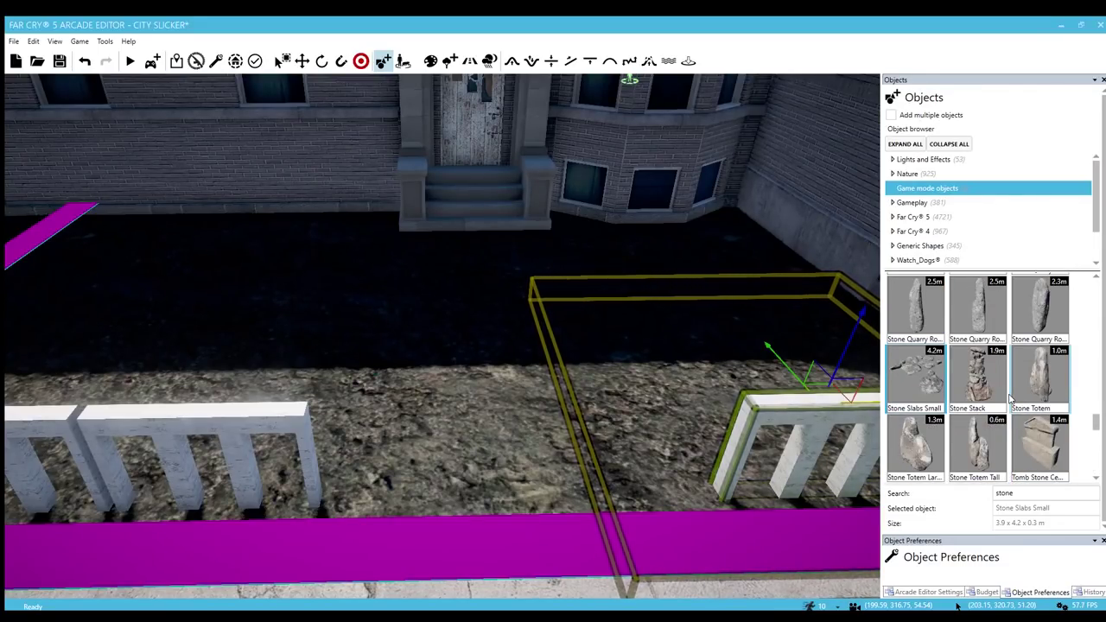
{"action": "scroll", "coordinate": [1009, 396], "scroll_direction": "up", "scroll_amount": 3}
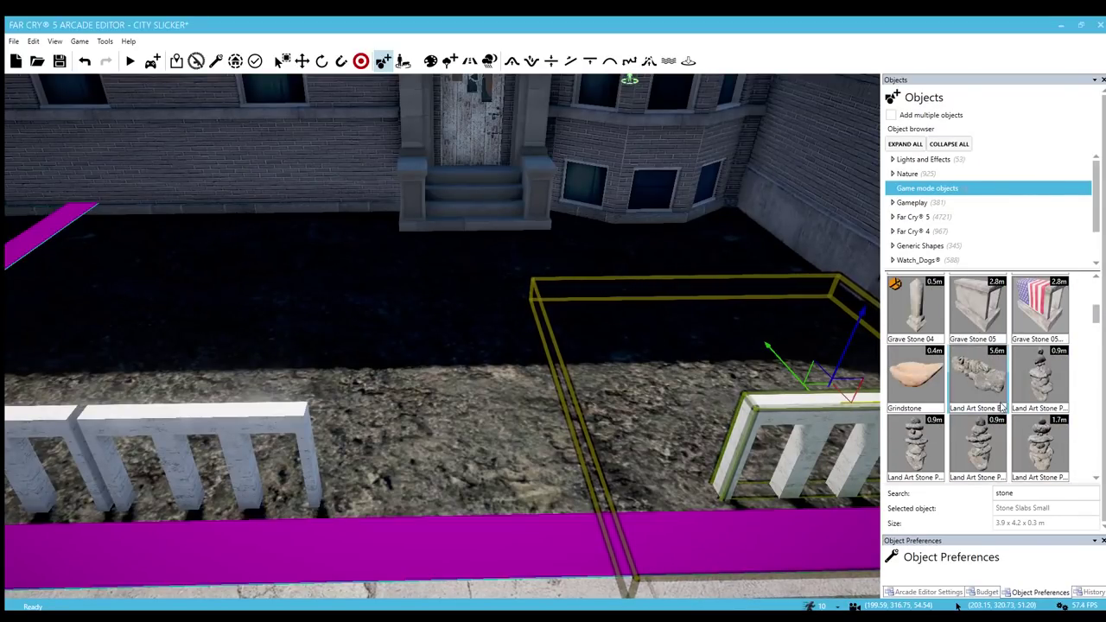
{"action": "scroll", "coordinate": [1002, 406], "scroll_direction": "down", "scroll_amount": 2}
- Place a Pilgrimage Stone flat on the ground in the opening between the fences and select it
{"action": "left_click_drag", "start_coordinate": [1039, 401], "coordinate": [492, 471]}
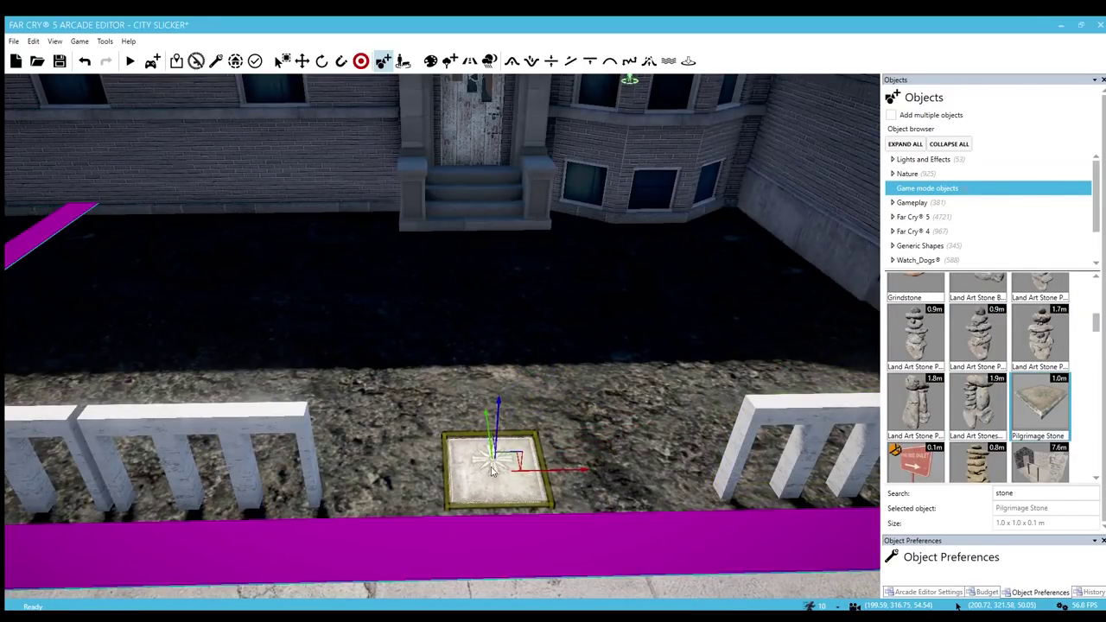
{"action": "left_click", "coordinate": [498, 467]}
{"action": "right_click_drag", "start_coordinate": [498, 467], "coordinate": [499, 464]}
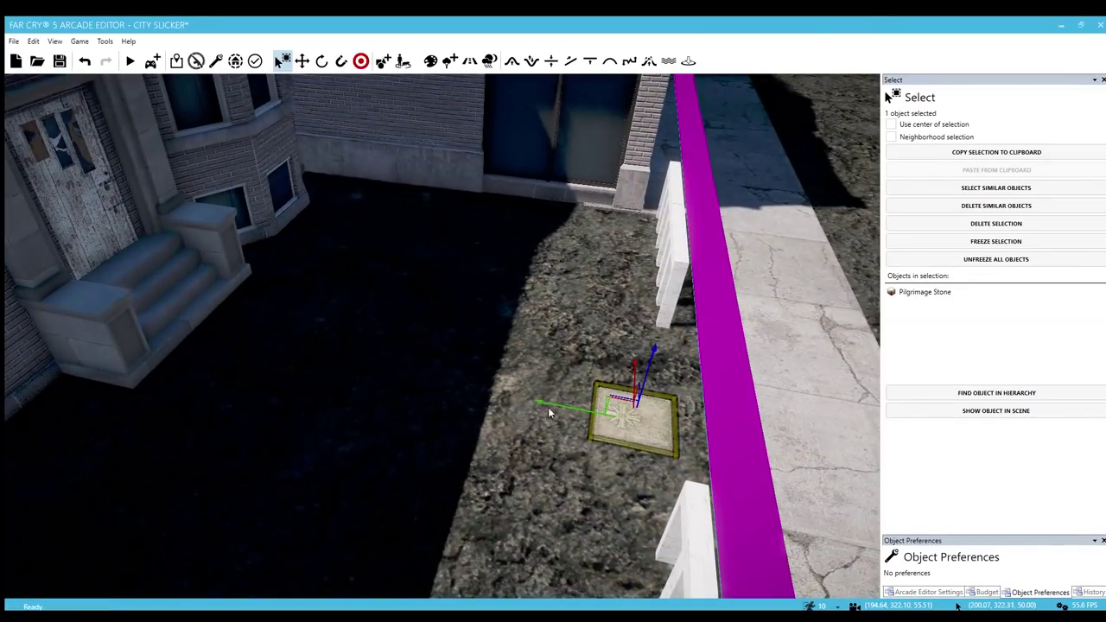
- Duplicate the Pilgrimage Stone toward the house steps to form an evenly spaced walkway of five stones
{"action": "left_click_drag", "start_coordinate": [570, 409], "coordinate": [473, 386], "text": "shift"}
{"action": "left_click", "coordinate": [613, 413], "text": "ctrl"}
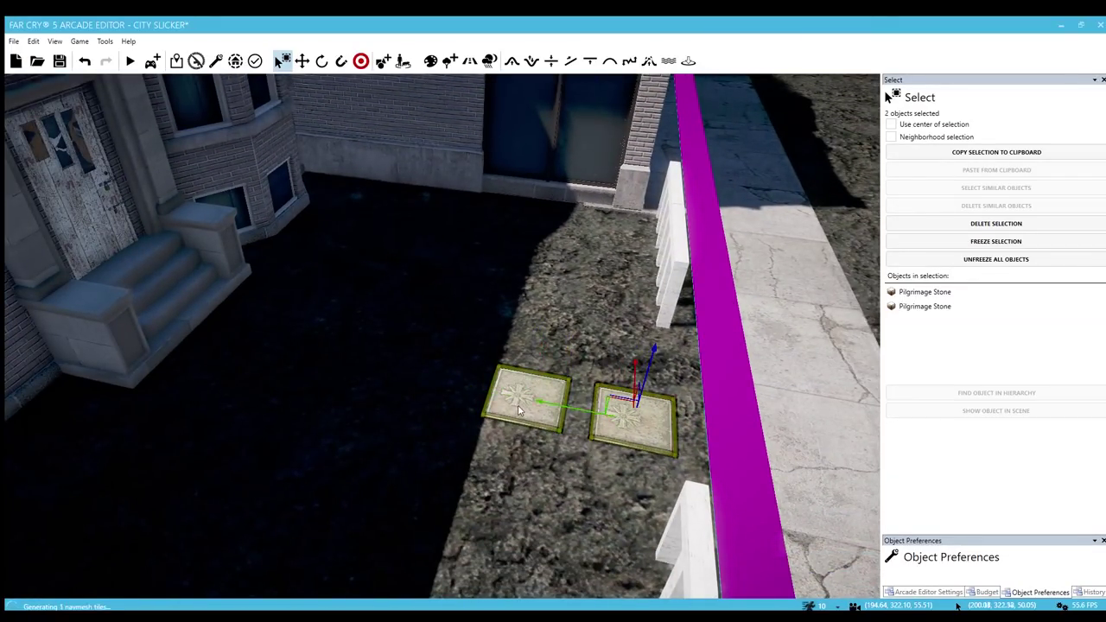
{"action": "left_click_drag", "start_coordinate": [565, 403], "coordinate": [360, 361], "text": "shift"}
{"action": "left_click", "coordinate": [343, 347]}
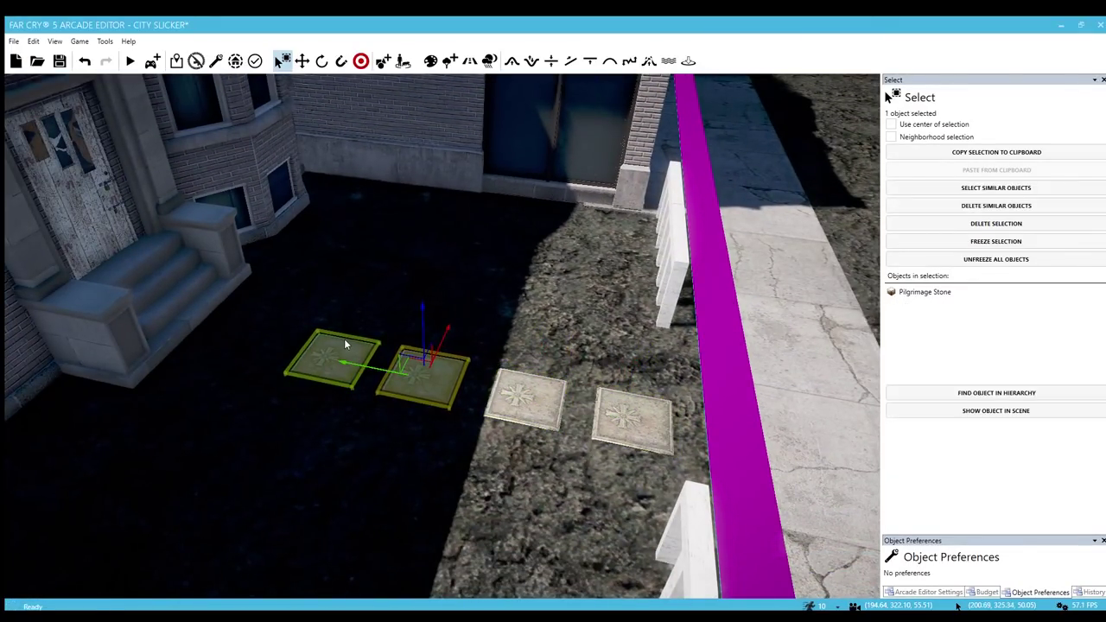
{"action": "left_click_drag", "start_coordinate": [283, 348], "coordinate": [198, 325], "text": "shift"}
{"action": "left_click", "coordinate": [366, 311]}
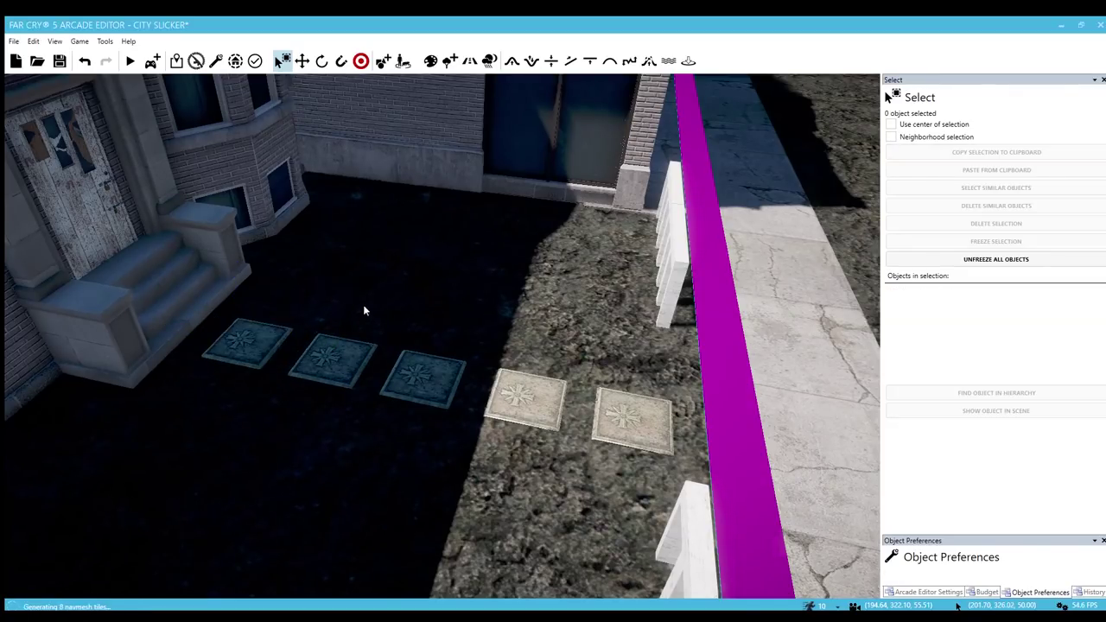
- Select all five Pilgrimage Stones and shift the walkway slightly sideways to line up with the entrance steps
{"action": "key", "text": "d"}
{"action": "right_click_drag", "start_coordinate": [365, 311], "coordinate": [430, 326]}
{"action": "left_click", "coordinate": [397, 302]}
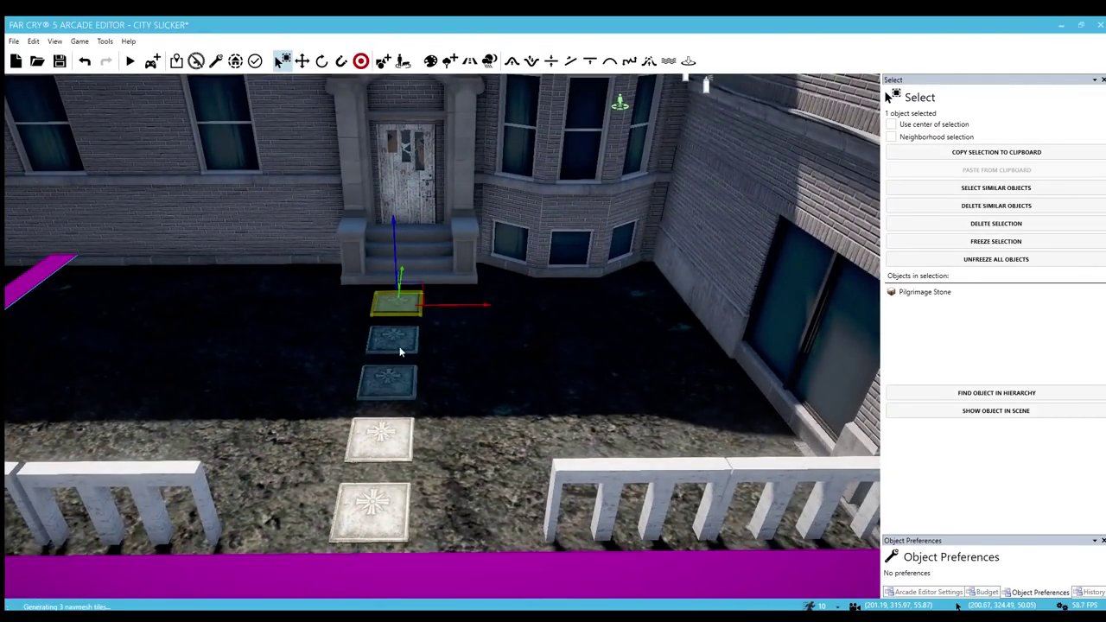
{"action": "left_click", "coordinate": [393, 339], "text": "ctrl"}
{"action": "left_click", "coordinate": [386, 380], "text": "ctrl"}
{"action": "left_click", "coordinate": [380, 439], "text": "ctrl"}
{"action": "left_click", "coordinate": [380, 499], "text": "ctrl"}
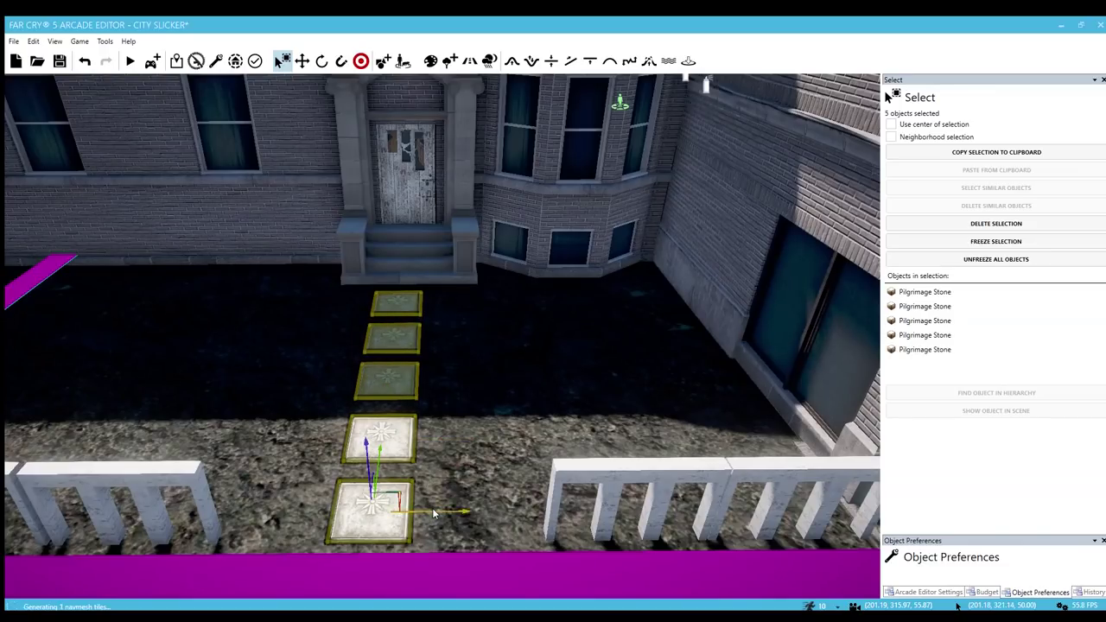
{"action": "left_click_drag", "start_coordinate": [433, 513], "coordinate": [453, 511]}
{"action": "left_click", "coordinate": [503, 410]}
- Paint the Grass_Dirt_02 texture over the bare yard around the stone walkway using a square Texture Painter brush
{"action": "key", "text": "s"}
{"action": "right_click_drag", "start_coordinate": [504, 409], "coordinate": [471, 409]}
{"action": "key", "text": "d"}
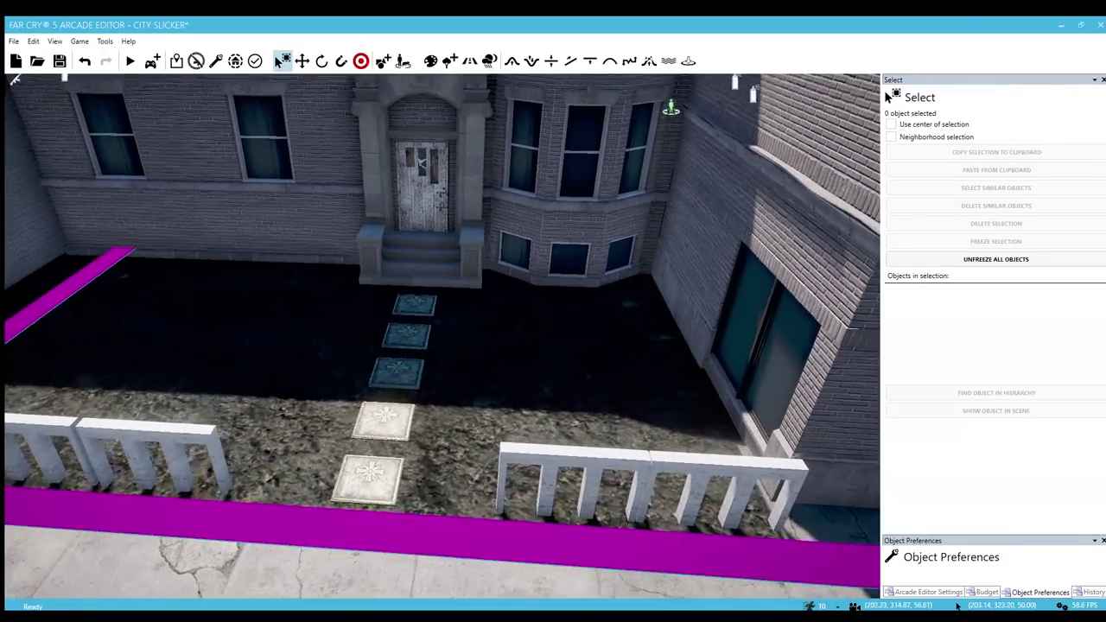
{"action": "key", "text": "s"}
{"action": "key", "text": "a"}
{"action": "key", "text": "w"}
{"action": "key", "text": "d"}
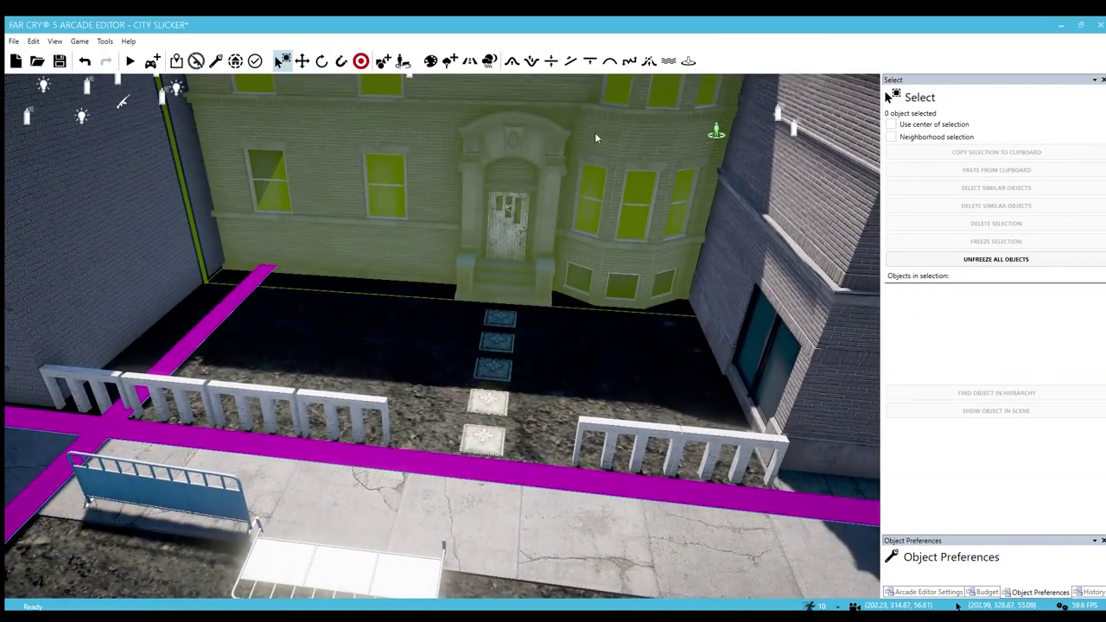
{"action": "left_click", "coordinate": [430, 61]}
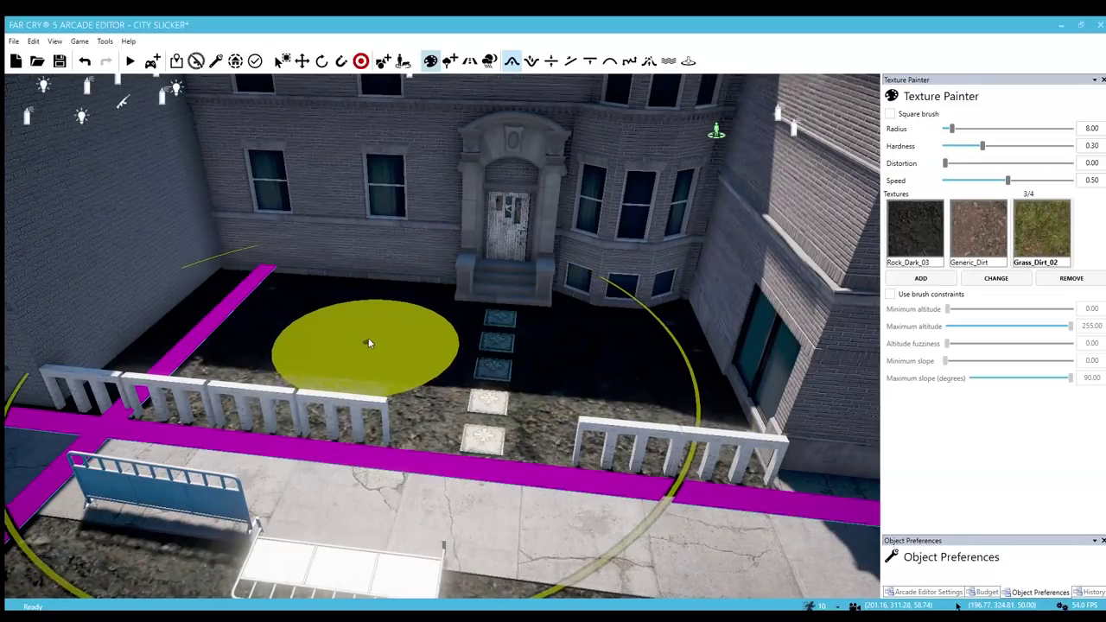
{"action": "scroll", "coordinate": [429, 341], "scroll_direction": "down", "scroll_amount": 5, "text": "ctrl"}
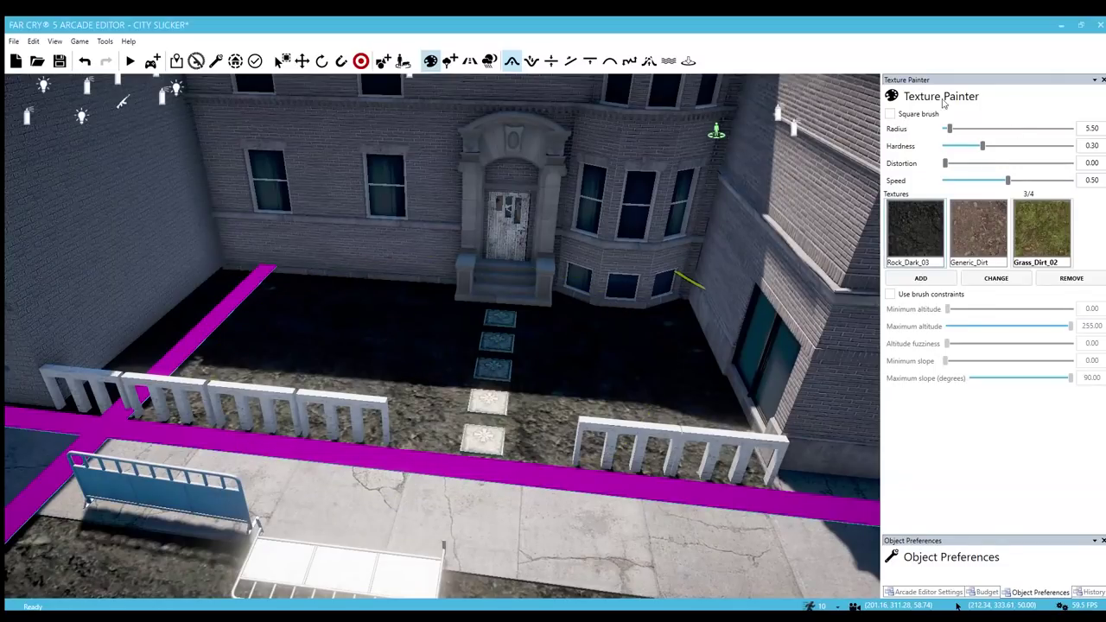
{"action": "left_click", "coordinate": [889, 113]}
{"action": "scroll", "coordinate": [354, 338], "scroll_direction": "down", "scroll_amount": 2}
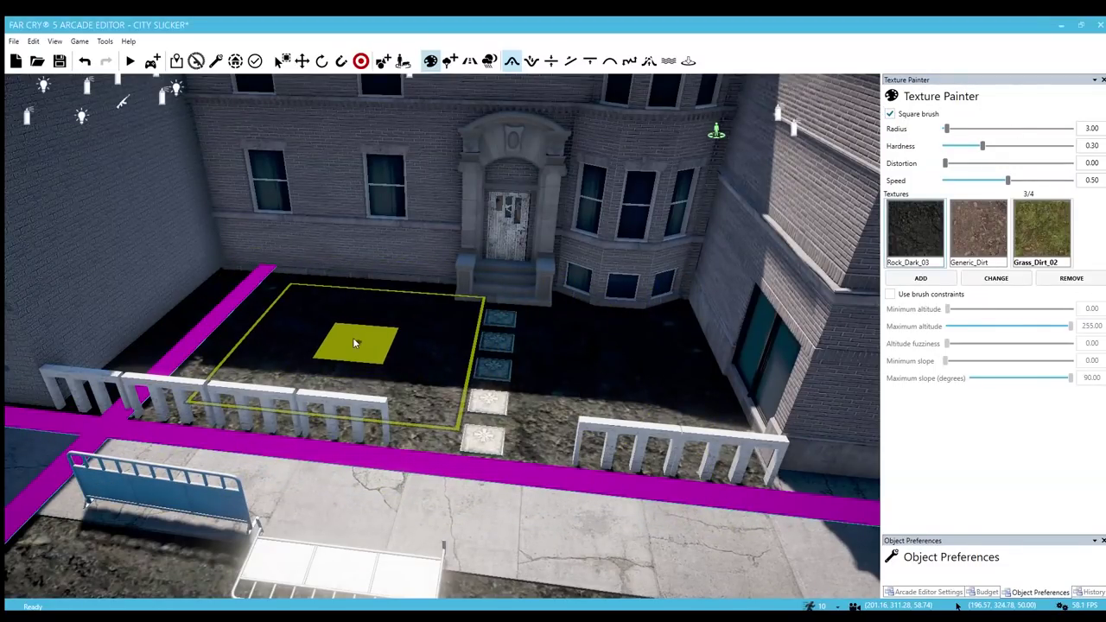
{"action": "scroll", "coordinate": [357, 342], "scroll_direction": "up", "scroll_amount": 3}
{"action": "mouse_move", "coordinate": [338, 339]}
{"action": "left_mouse_down"}
{"action": "mouse_move", "coordinate": [306, 316]}
{"action": "mouse_move", "coordinate": [691, 351]}
{"action": "mouse_move", "coordinate": [415, 346]}
{"action": "mouse_move", "coordinate": [232, 306]}
{"action": "mouse_move", "coordinate": [432, 325]}
{"action": "left_mouse_up"}
{"action": "key", "text": "w"}
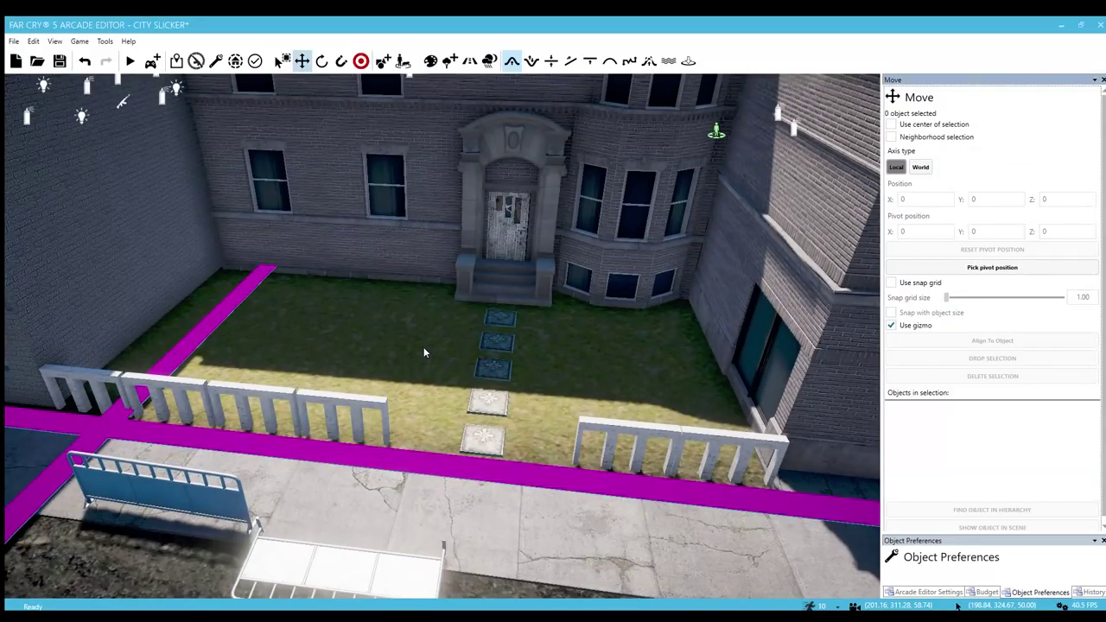
- Search the objects for "dump" and place a dumpster against the corner of the red-brick building beside the sidewalk
{"action": "right_click_drag", "start_coordinate": [456, 381], "coordinate": [346, 373]}
{"action": "scroll", "coordinate": [456, 381], "scroll_direction": "up", "scroll_amount": 2}
{"action": "right_click_drag", "start_coordinate": [456, 380], "coordinate": [253, 410]}
{"action": "key", "text": "s"}
{"action": "key", "text": "w"}
{"action": "right_click_drag", "start_coordinate": [457, 418], "coordinate": [423, 430]}
{"action": "key", "text": "w"}
{"action": "key", "text": "5"}
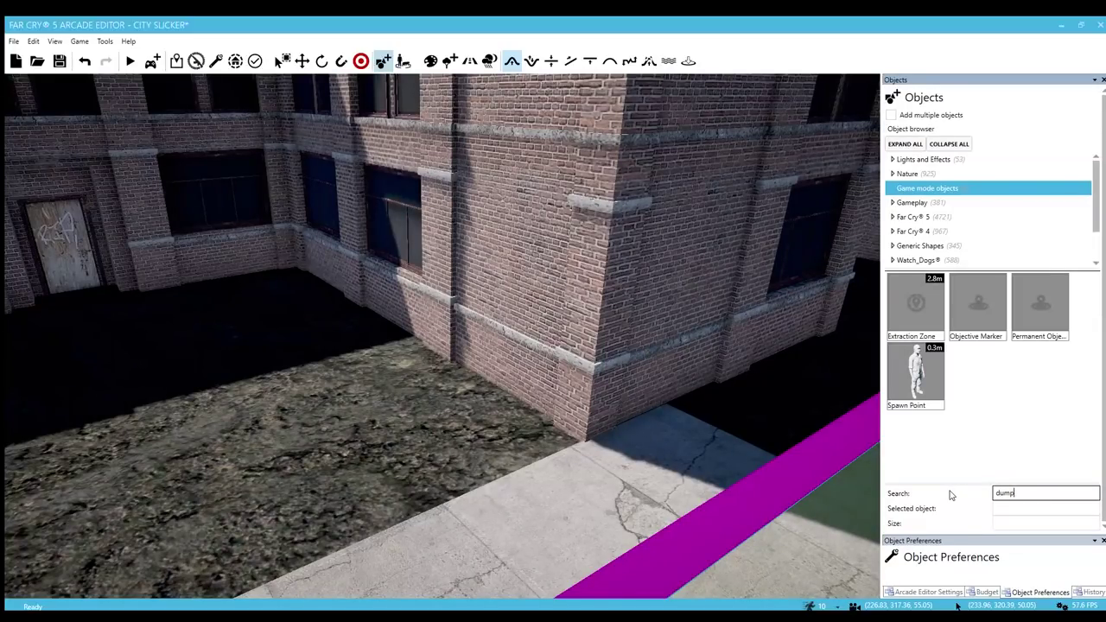
{"action": "left_click_drag", "start_coordinate": [957, 367], "coordinate": [488, 427]}
{"action": "left_click", "coordinate": [490, 426]}
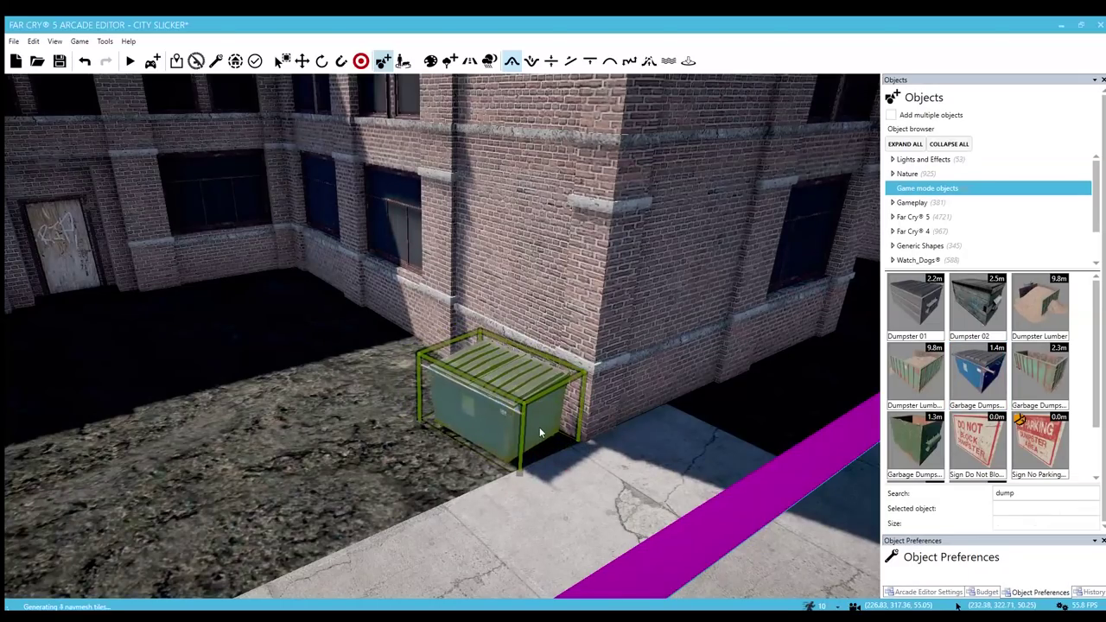
- Examine the unfinished street and sidewalks between the columned building and the brick house
{"action": "key", "text": "s"}
{"action": "right_click_drag", "start_coordinate": [539, 427], "coordinate": [393, 411]}
{"action": "key", "text": "w"}
{"action": "key", "text": "s"}
{"action": "right_click_drag", "start_coordinate": [577, 424], "coordinate": [605, 425]}
{"action": "right_click_drag", "start_coordinate": [488, 365], "coordinate": [548, 406]}
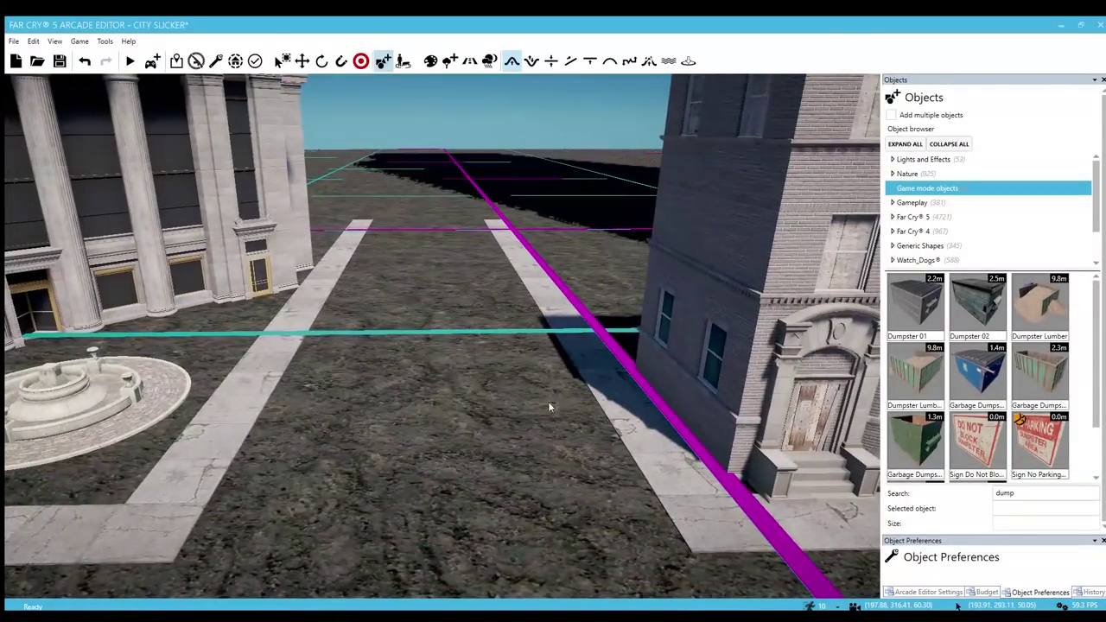
{"action": "right_click_drag", "start_coordinate": [493, 361], "coordinate": [502, 431]}
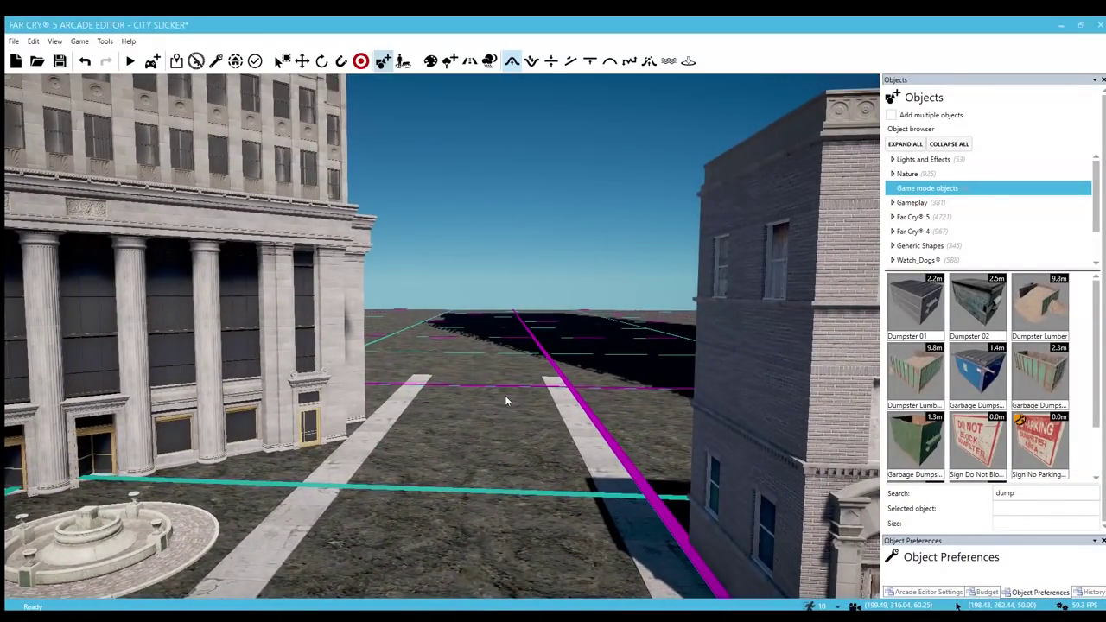
{"action": "key", "text": "w"}
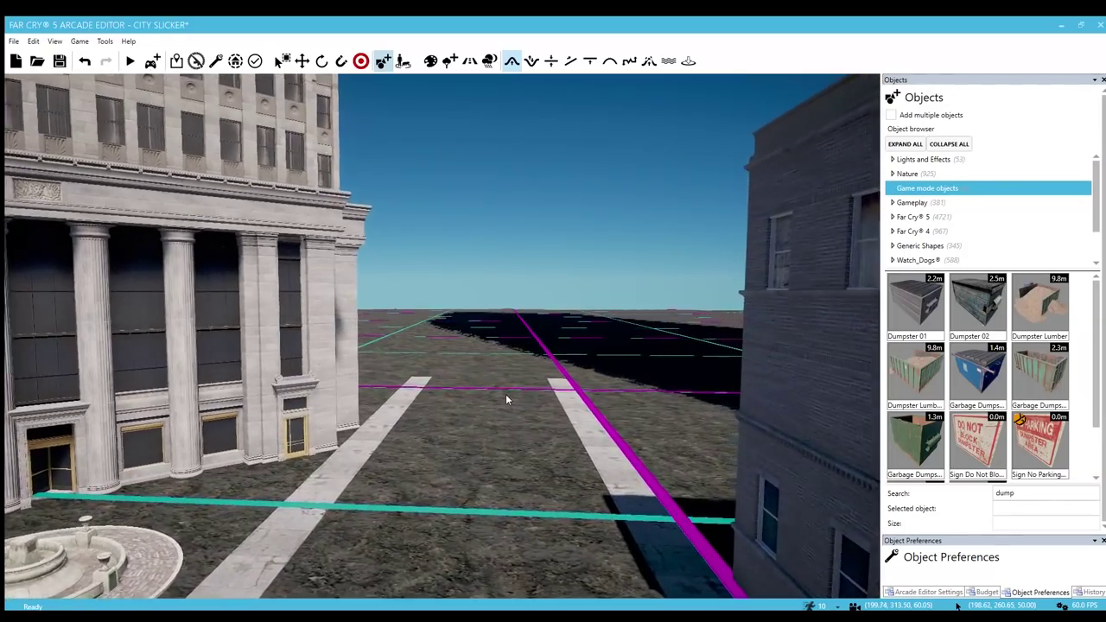
{"action": "right_click_drag", "start_coordinate": [505, 395], "coordinate": [514, 427]}
{"action": "key", "text": "w"}
{"action": "key", "text": "w"}
- Toggle the navigation mesh display on and back off from above the fountain plaza
{"action": "key", "text": "s"}
{"action": "key", "text": "d"}
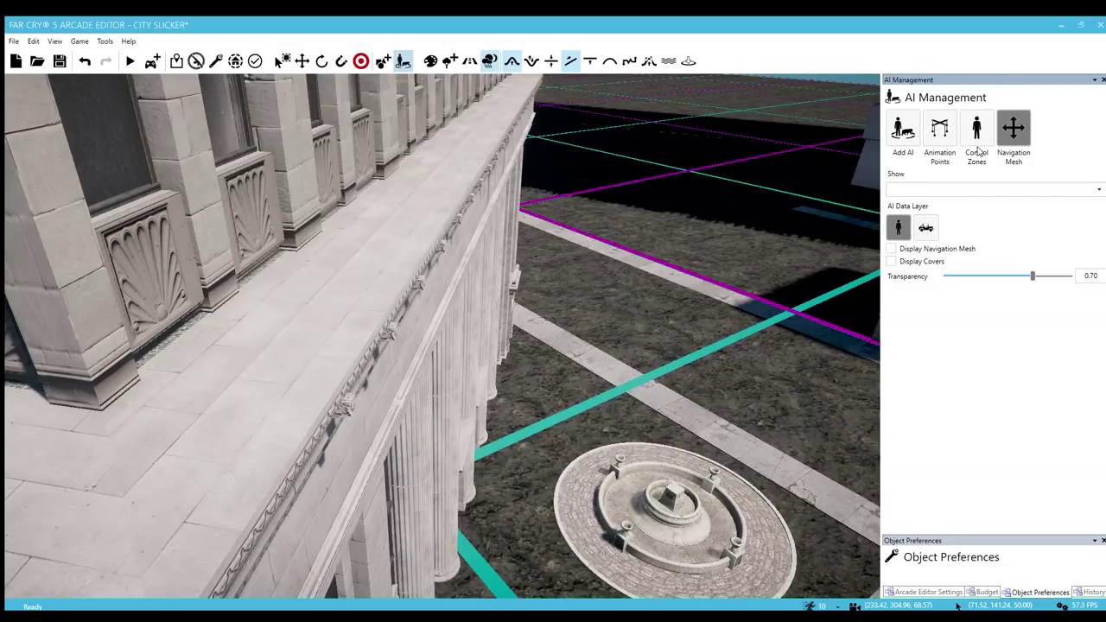
{"action": "left_click", "coordinate": [889, 249]}
{"action": "left_click", "coordinate": [891, 249]}
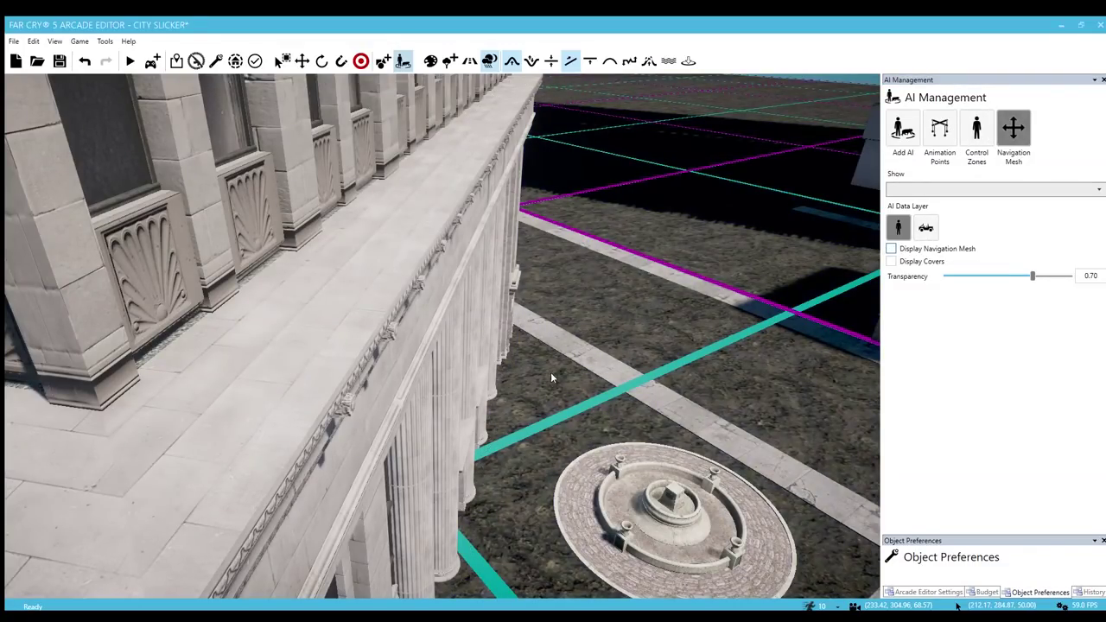
- Search the object library for "stil" with the fountain plaza in view
{"action": "right_click_drag", "start_coordinate": [557, 370], "coordinate": [563, 406]}
{"action": "key", "text": "s"}
{"action": "key", "text": "o"}
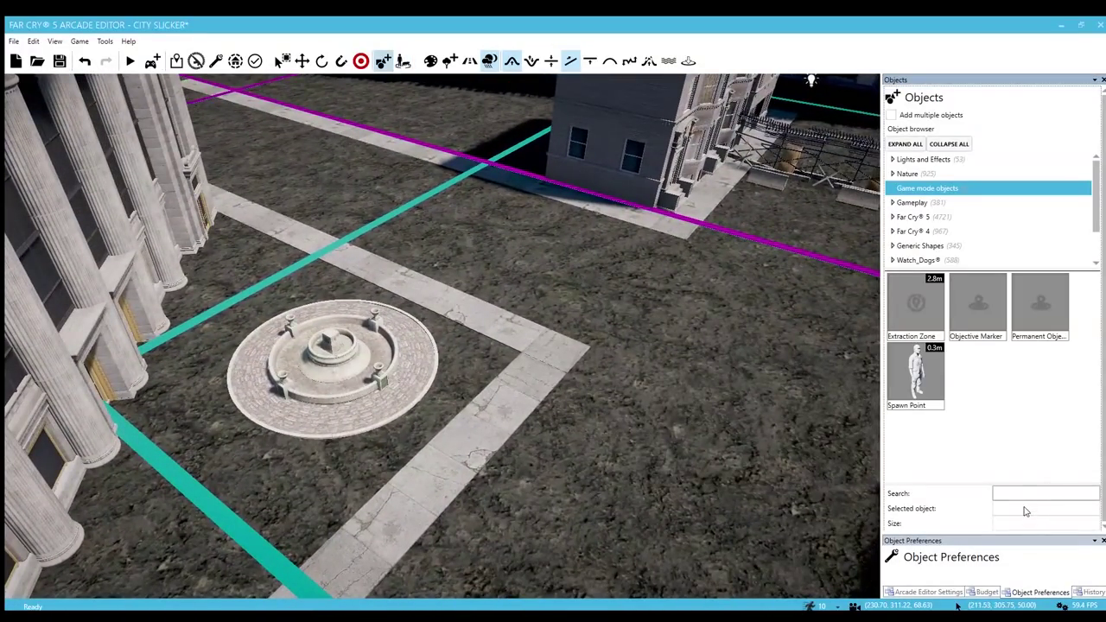
{"action": "type", "text": "str"}
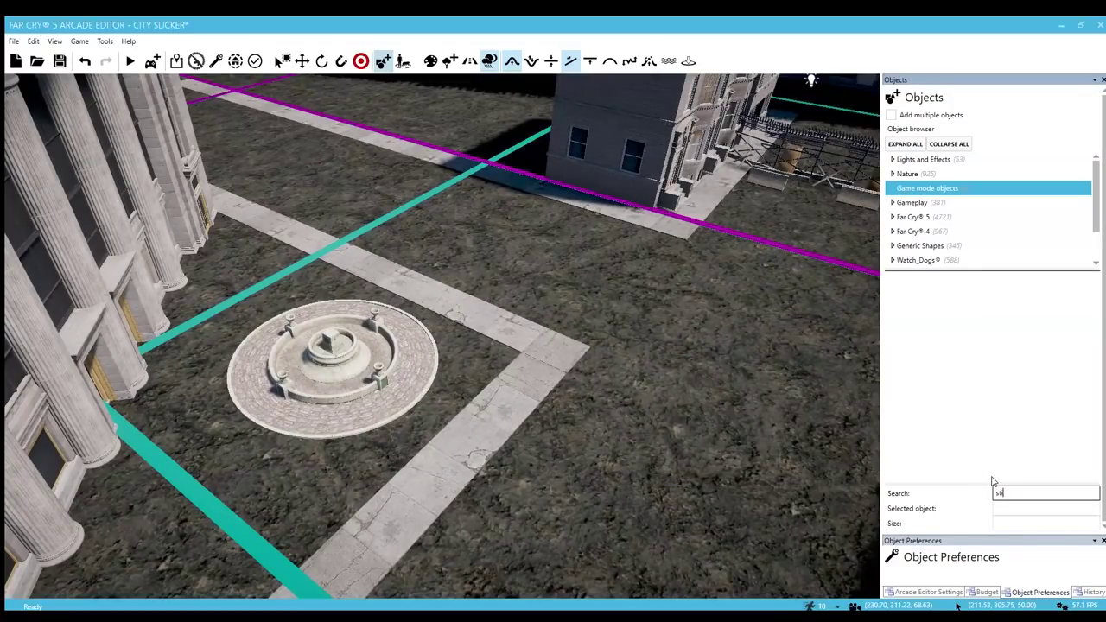
{"action": "type", "text": "l"}
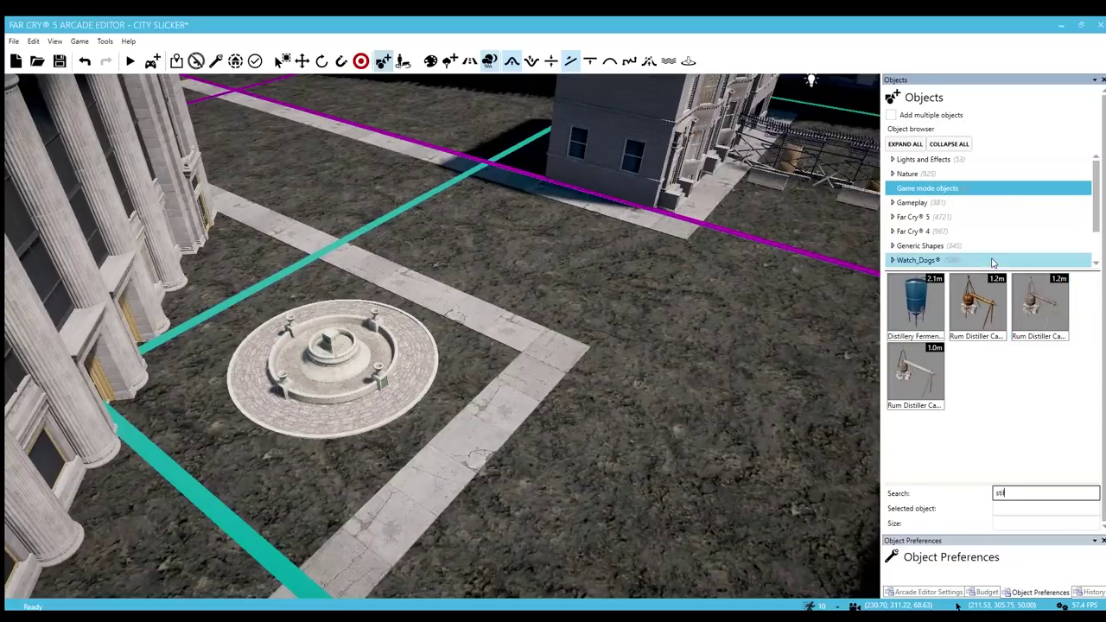
- Browse the Far Cry 4 Industrial objects, checking the Exterior, Supplies and Tools categories
{"action": "left_click_drag", "start_coordinate": [1093, 204], "coordinate": [1092, 207]}
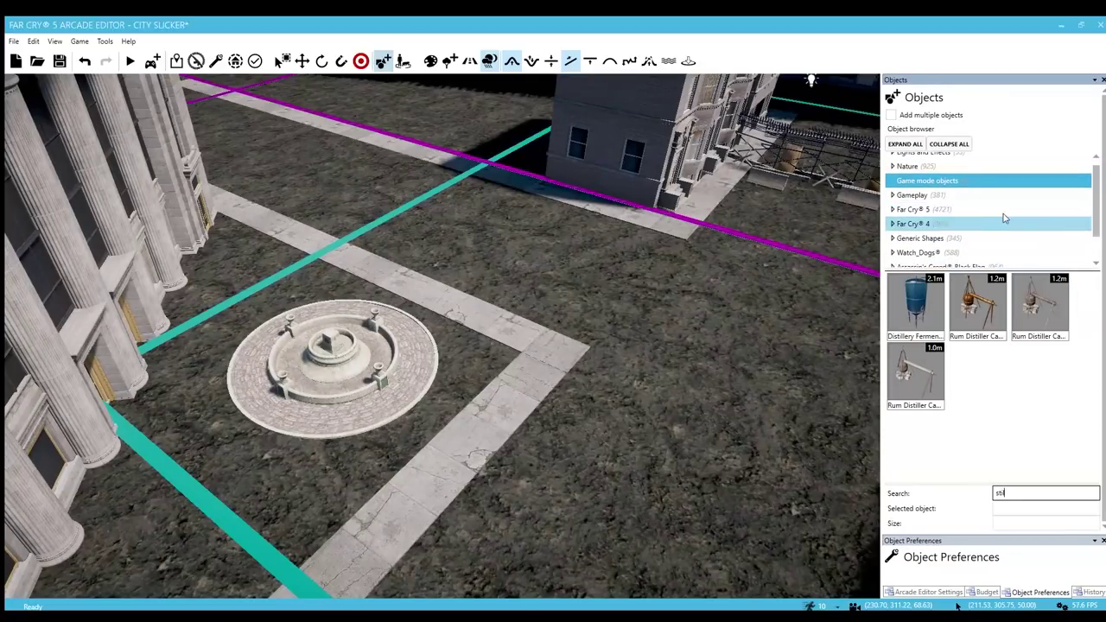
{"action": "left_click", "coordinate": [892, 223]}
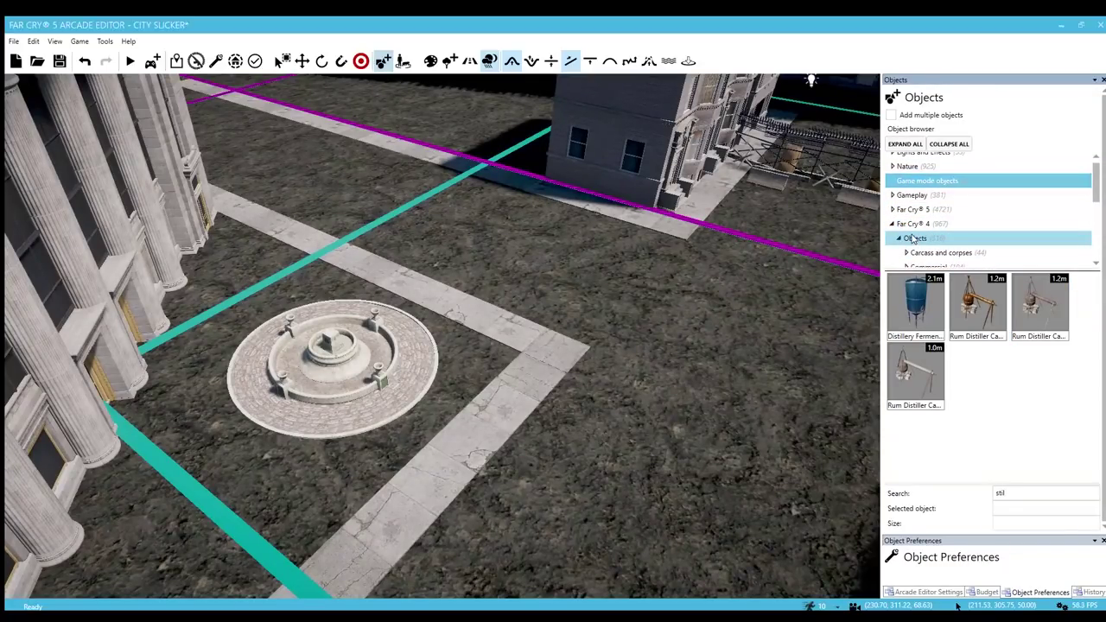
{"action": "scroll", "coordinate": [916, 233], "scroll_direction": "down", "scroll_amount": 2}
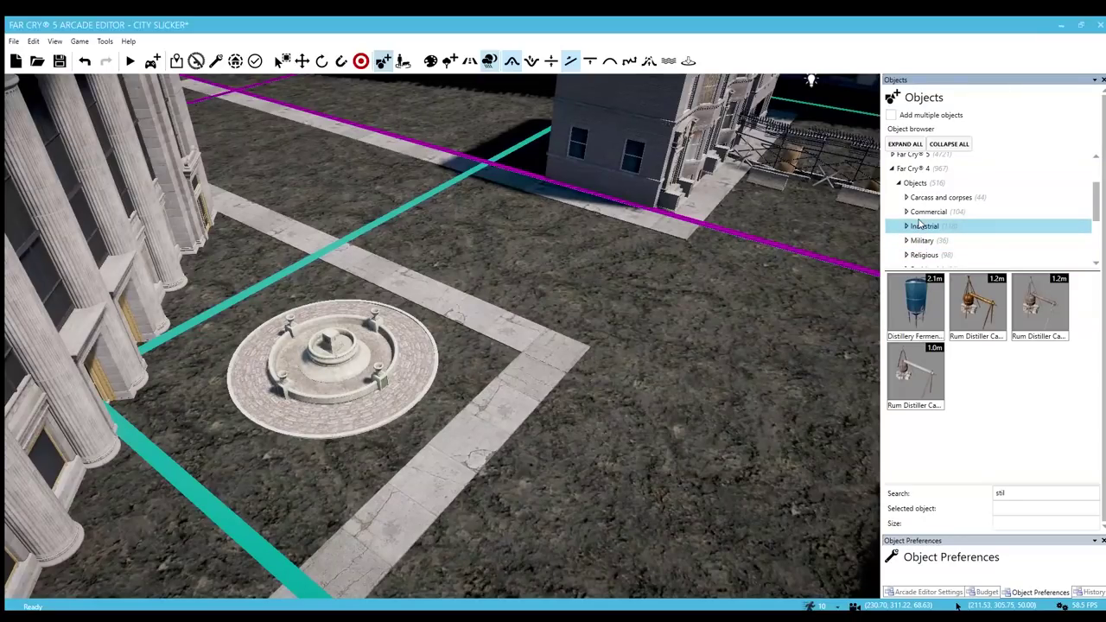
{"action": "scroll", "coordinate": [993, 230], "scroll_direction": "down", "scroll_amount": 2}
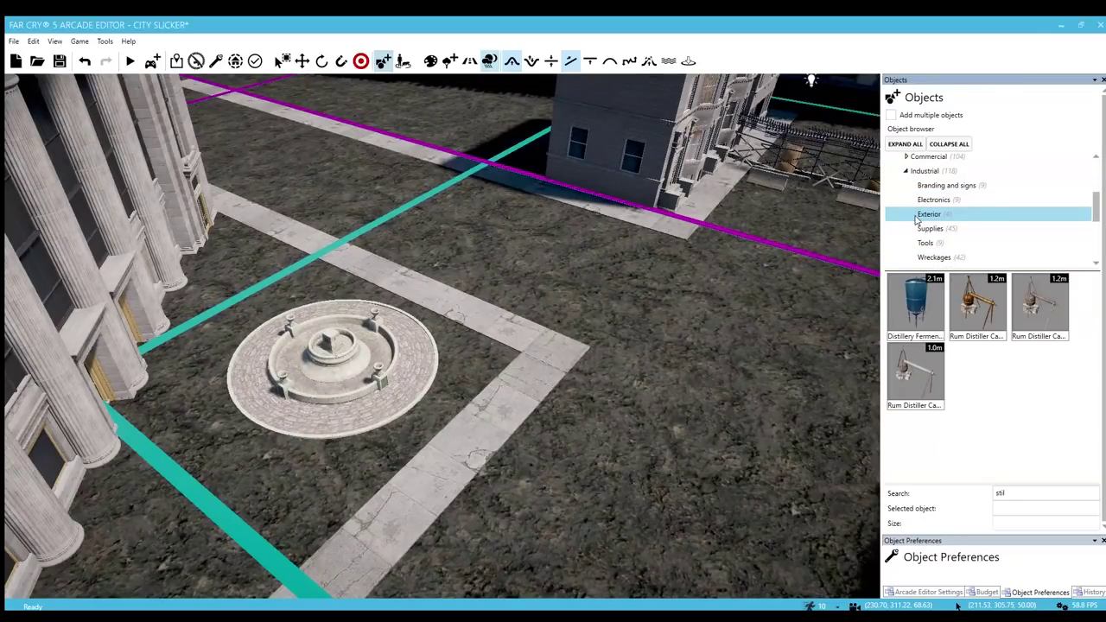
{"action": "left_click", "coordinate": [921, 212]}
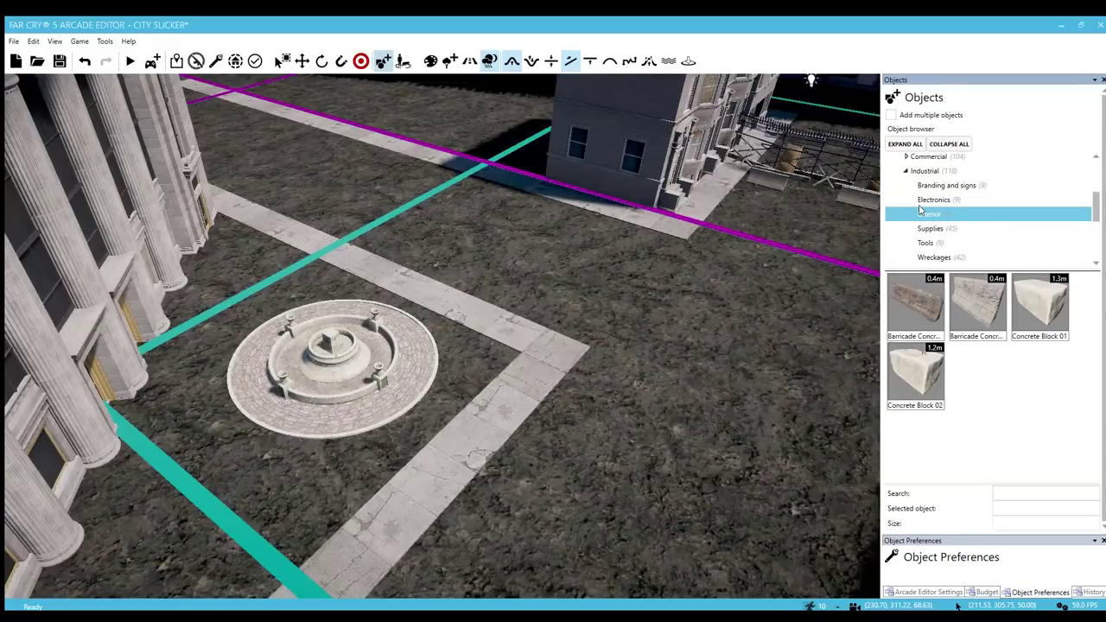
{"action": "left_click", "coordinate": [927, 227]}
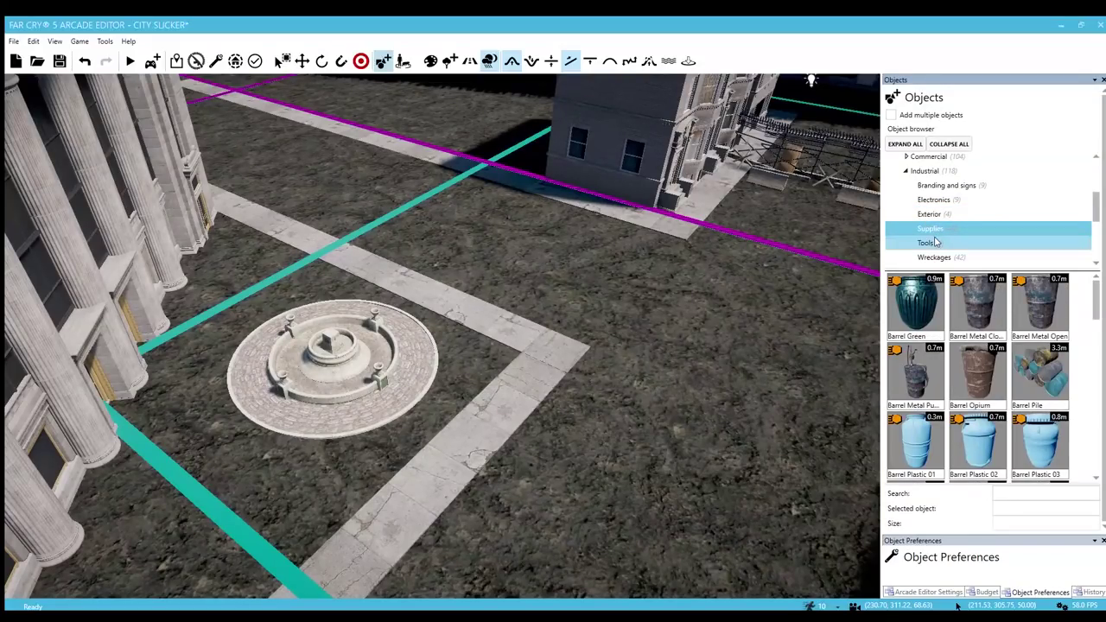
{"action": "scroll", "coordinate": [935, 242], "scroll_direction": "down", "scroll_amount": 2}
{"action": "left_click", "coordinate": [928, 187]}
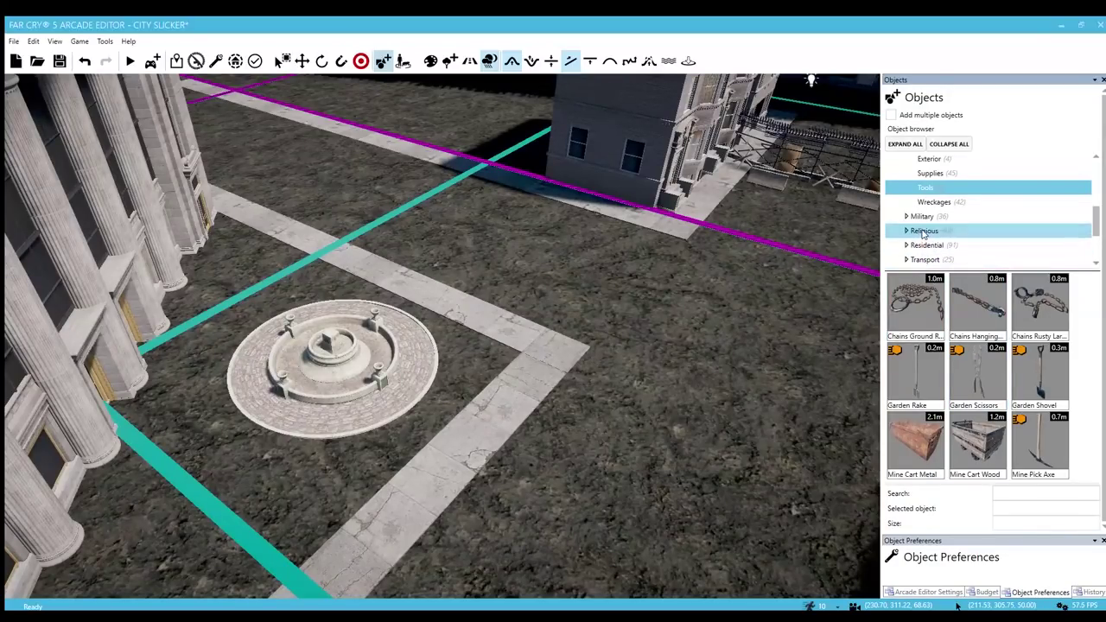
{"action": "scroll", "coordinate": [930, 220], "scroll_direction": "up", "scroll_amount": 2}
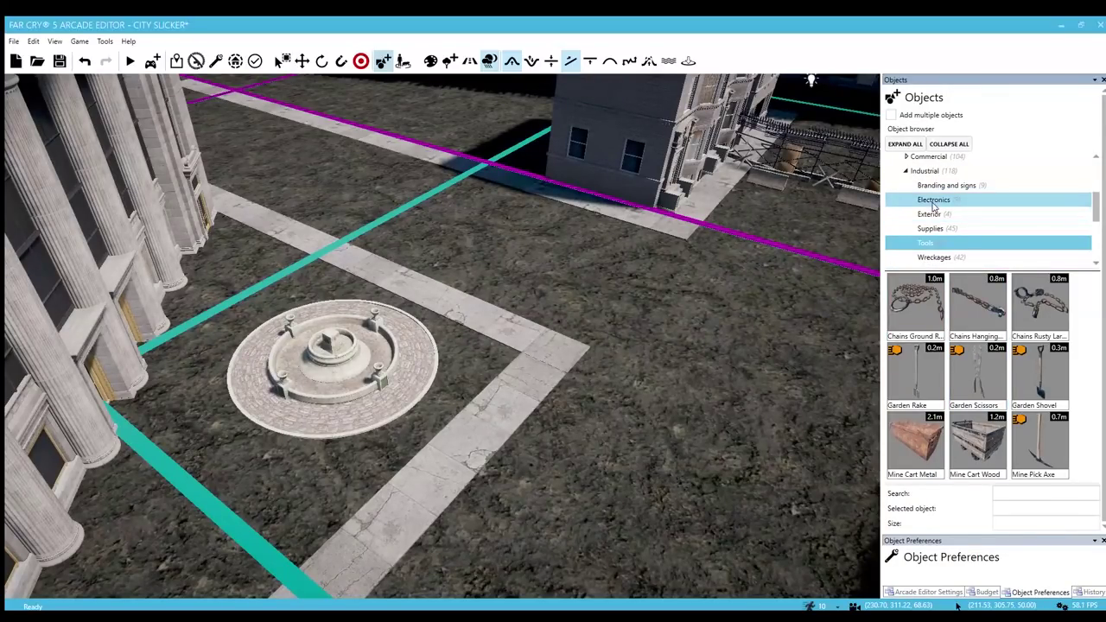
{"action": "scroll", "coordinate": [928, 208], "scroll_direction": "up", "scroll_amount": 2}
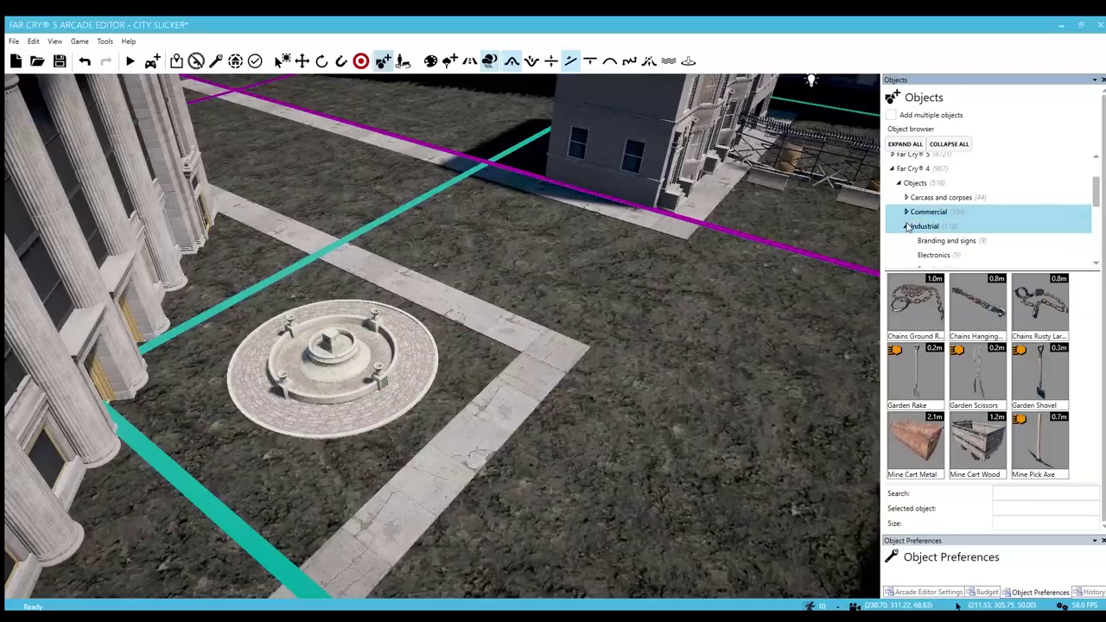
{"action": "left_click", "coordinate": [907, 227]}
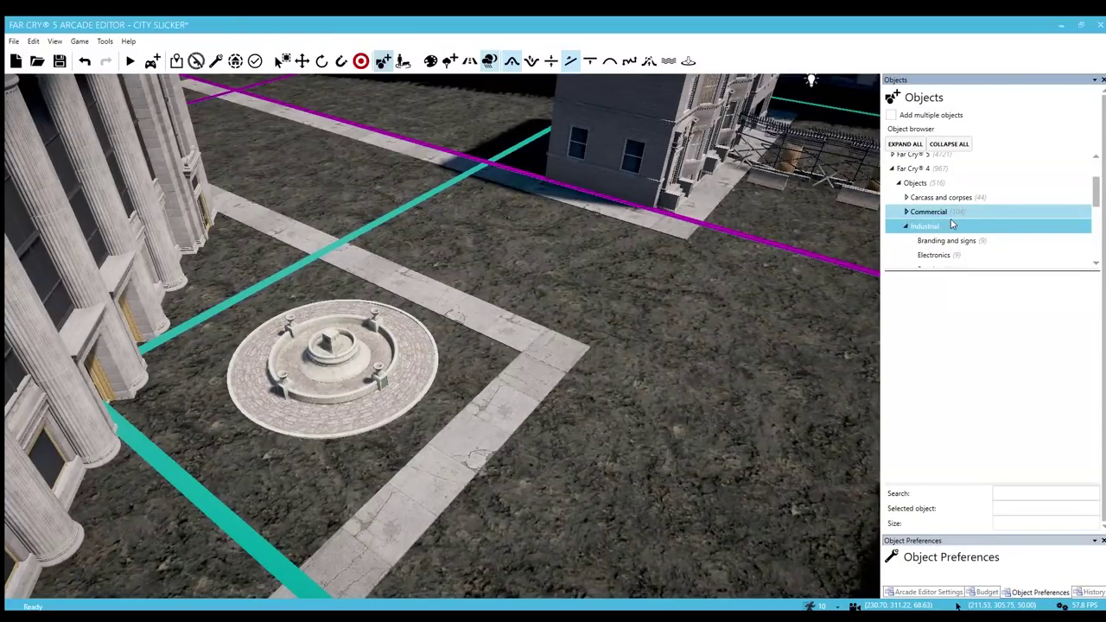
- Browse the Far Cry 4 Military objects, checking the Storage and Supplies categories
{"action": "scroll", "coordinate": [952, 223], "scroll_direction": "down", "scroll_amount": 2}
{"action": "scroll", "coordinate": [952, 224], "scroll_direction": "down", "scroll_amount": 1}
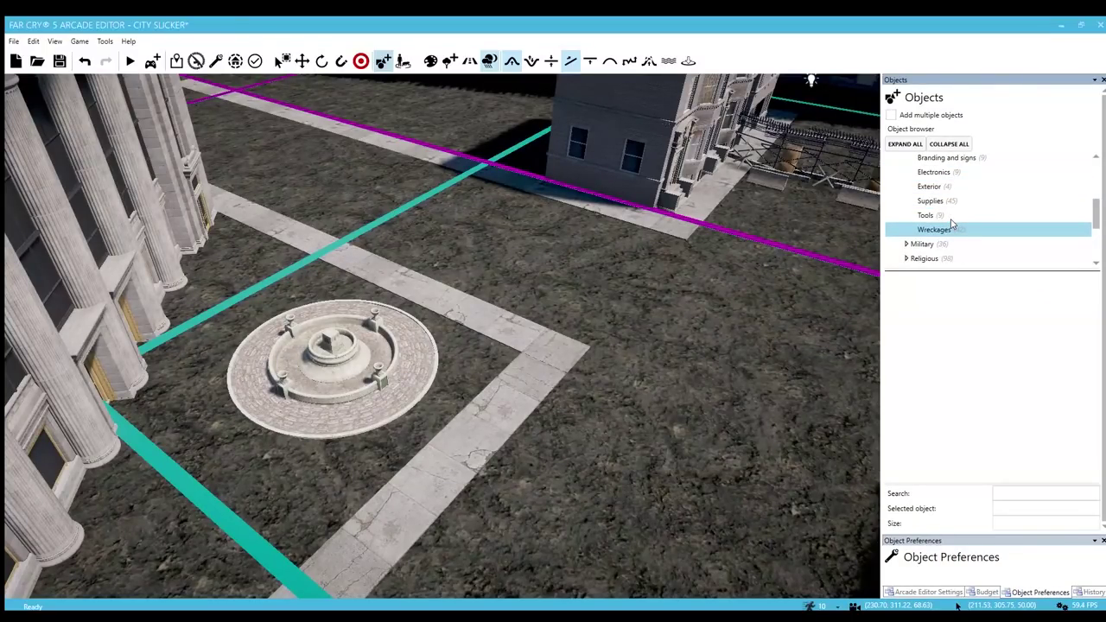
{"action": "scroll", "coordinate": [952, 224], "scroll_direction": "down", "scroll_amount": 1}
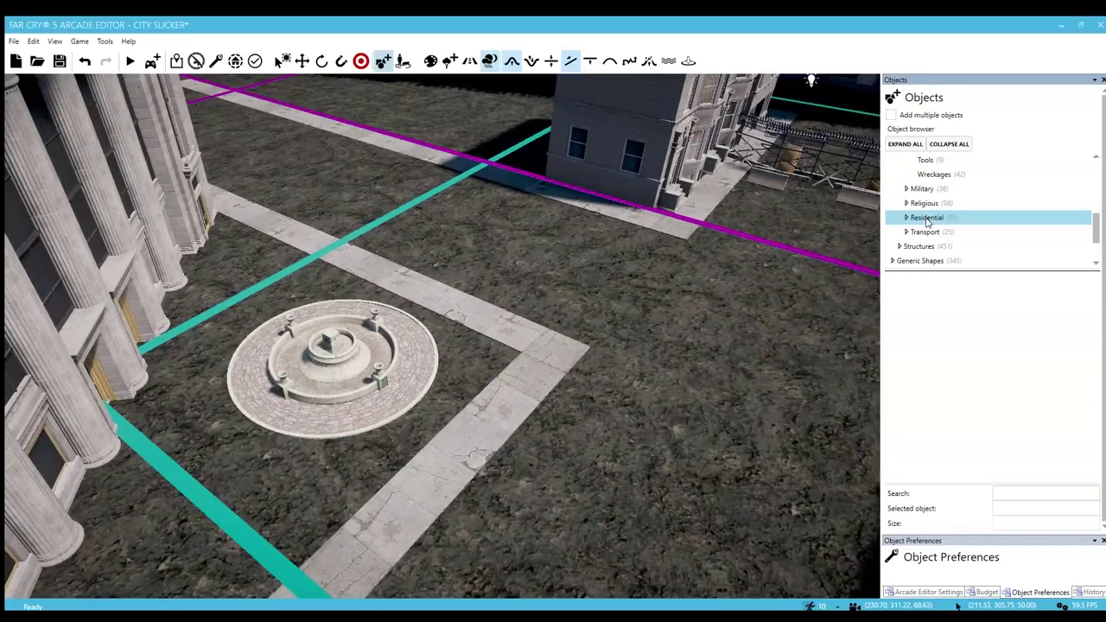
{"action": "left_click", "coordinate": [918, 189]}
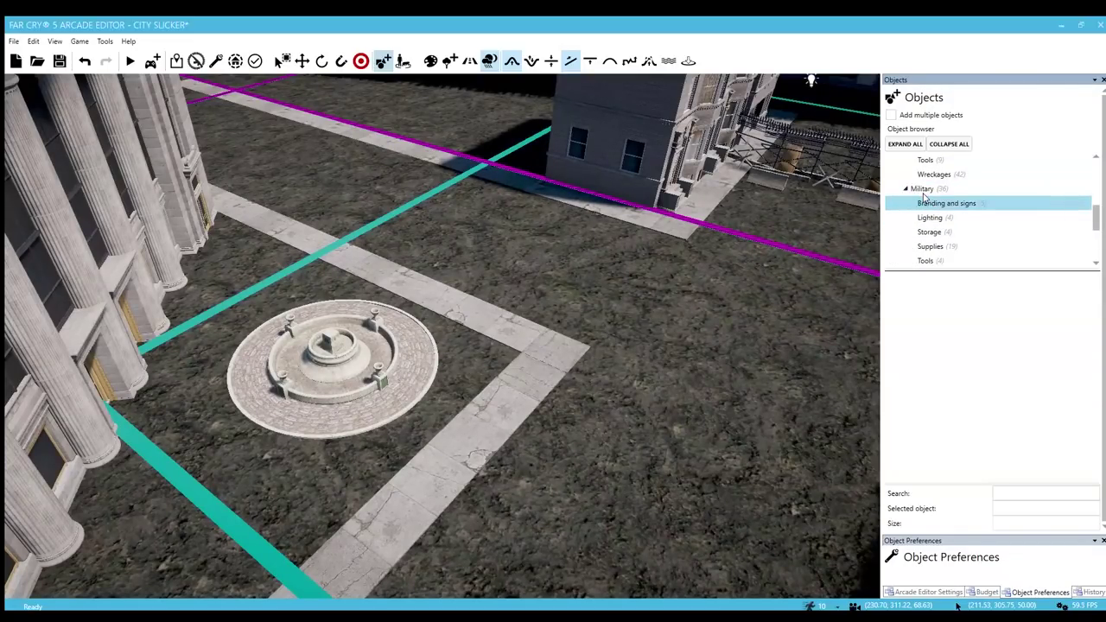
{"action": "left_click", "coordinate": [932, 230]}
{"action": "scroll", "coordinate": [932, 230], "scroll_direction": "down", "scroll_amount": 1}
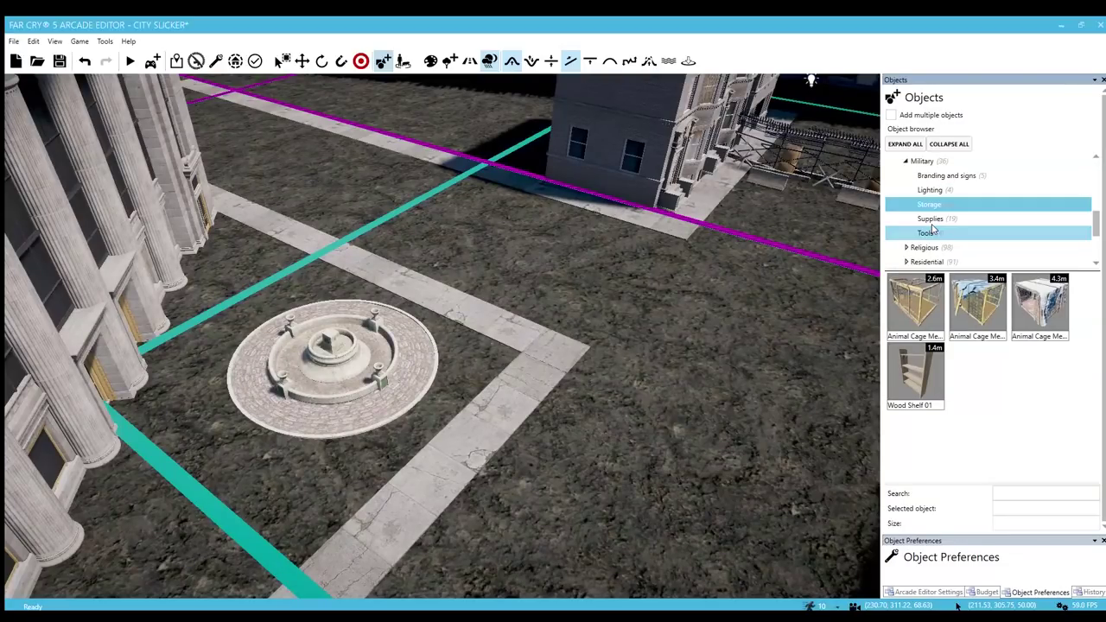
{"action": "left_click", "coordinate": [931, 218]}
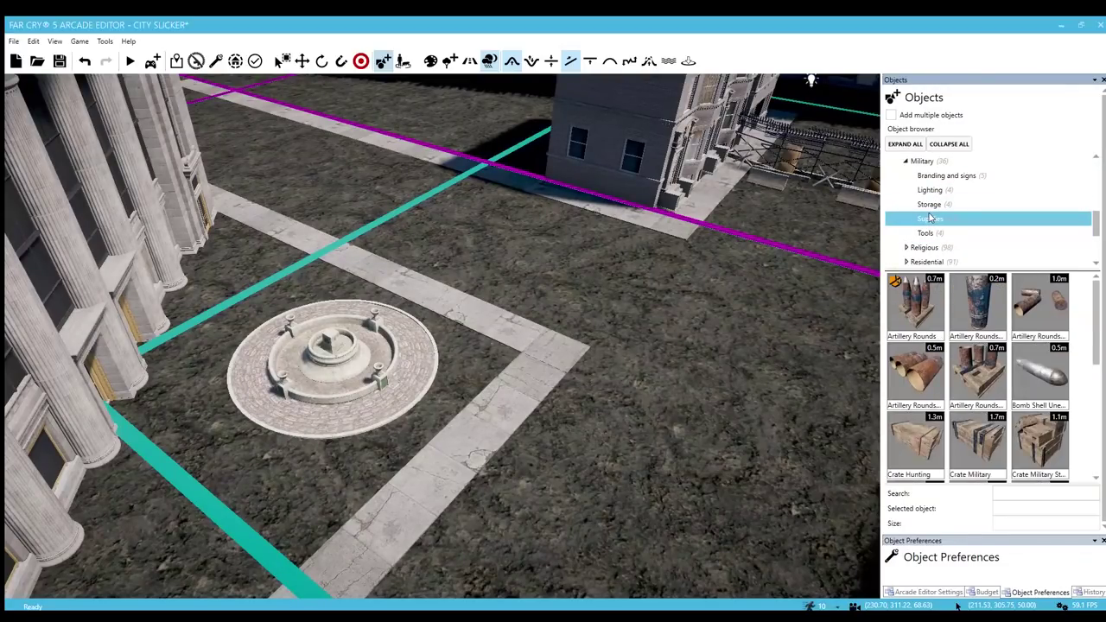
{"action": "scroll", "coordinate": [930, 219], "scroll_direction": "down", "scroll_amount": 3}
{"action": "scroll", "coordinate": [978, 344], "scroll_direction": "down", "scroll_amount": 4}
{"action": "scroll", "coordinate": [979, 343], "scroll_direction": "up", "scroll_amount": 4}
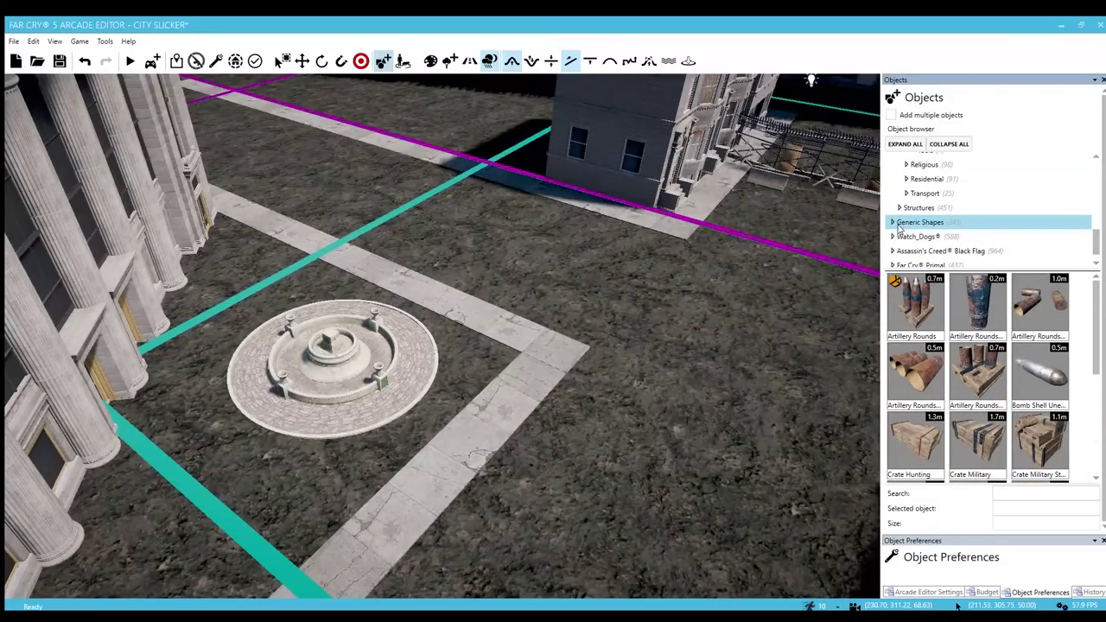
- Search the object library for "paint" and look through the matching objects
{"action": "right_click_drag", "start_coordinate": [723, 248], "coordinate": [518, 345]}
{"action": "key", "text": "w"}
{"action": "key", "text": "w"}
{"action": "key", "text": "a"}
{"action": "key", "text": "s"}
{"action": "left_click", "coordinate": [1012, 499]}
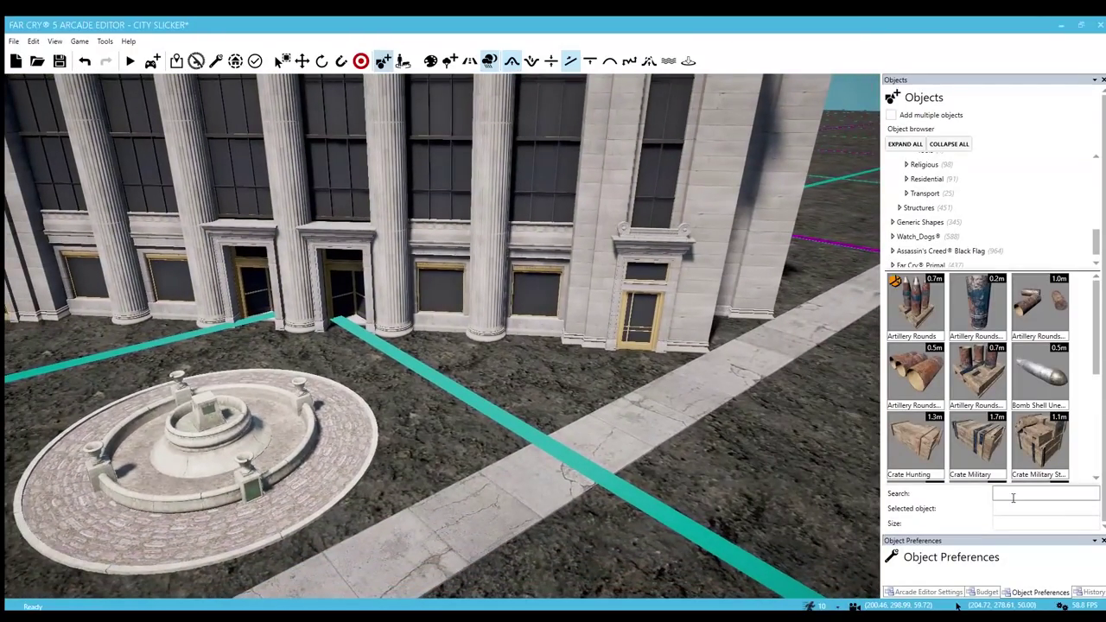
{"action": "key", "text": "s"}
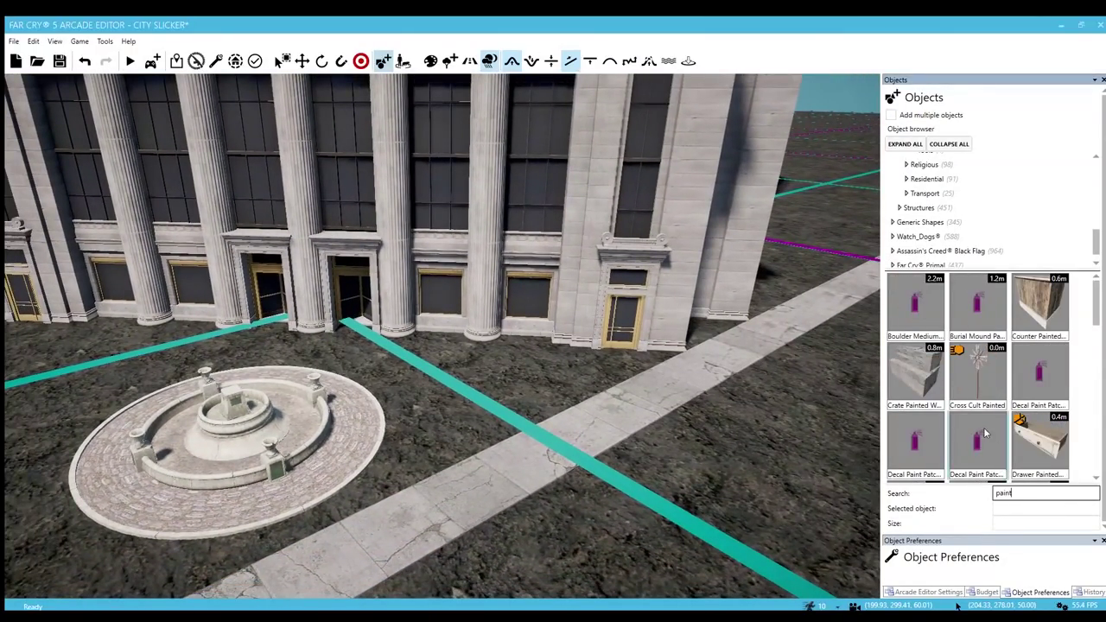
{"action": "scroll", "coordinate": [989, 427], "scroll_direction": "down", "scroll_amount": 5}
{"action": "scroll", "coordinate": [1009, 404], "scroll_direction": "up", "scroll_amount": 5}
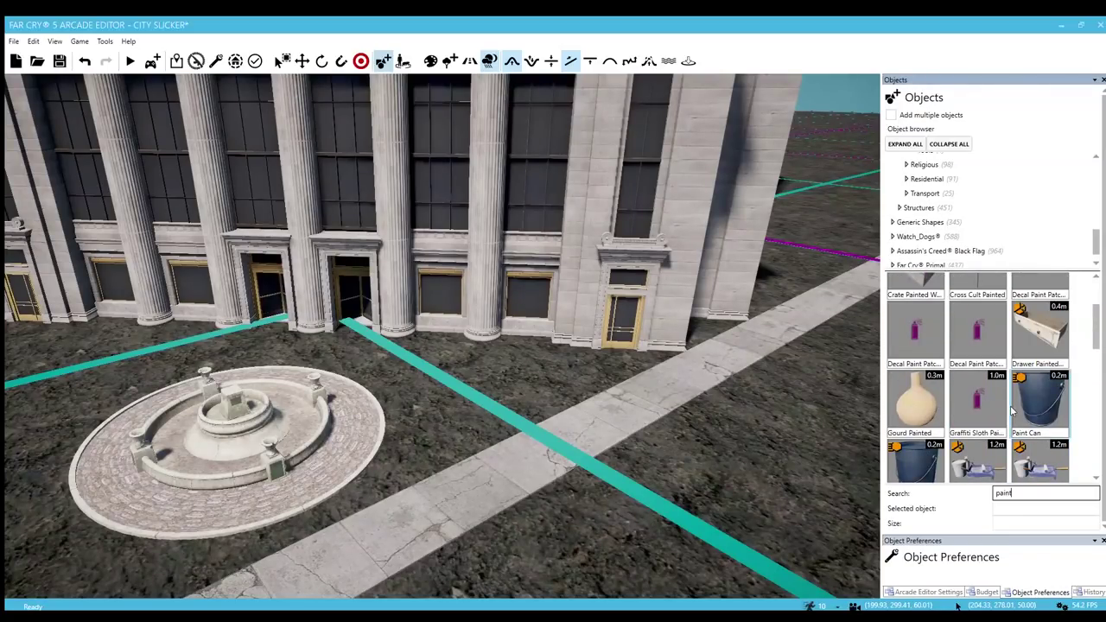
- Look through the remaining "paint" objects and inspect the columned building's front around the fountain plaza
{"action": "scroll", "coordinate": [1012, 413], "scroll_direction": "down", "scroll_amount": 10}
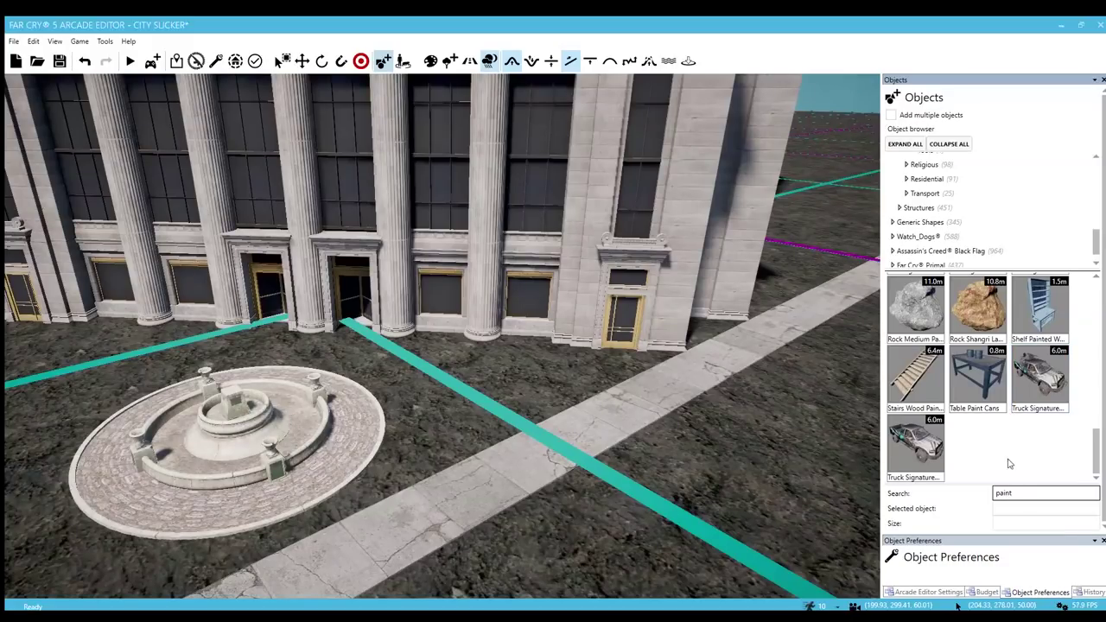
{"action": "key", "text": "s"}
{"action": "right_click_drag", "start_coordinate": [584, 430], "coordinate": [233, 427]}
{"action": "right_click_drag", "start_coordinate": [380, 431], "coordinate": [432, 356]}
{"action": "key", "text": "w"}
{"action": "key", "text": "a"}
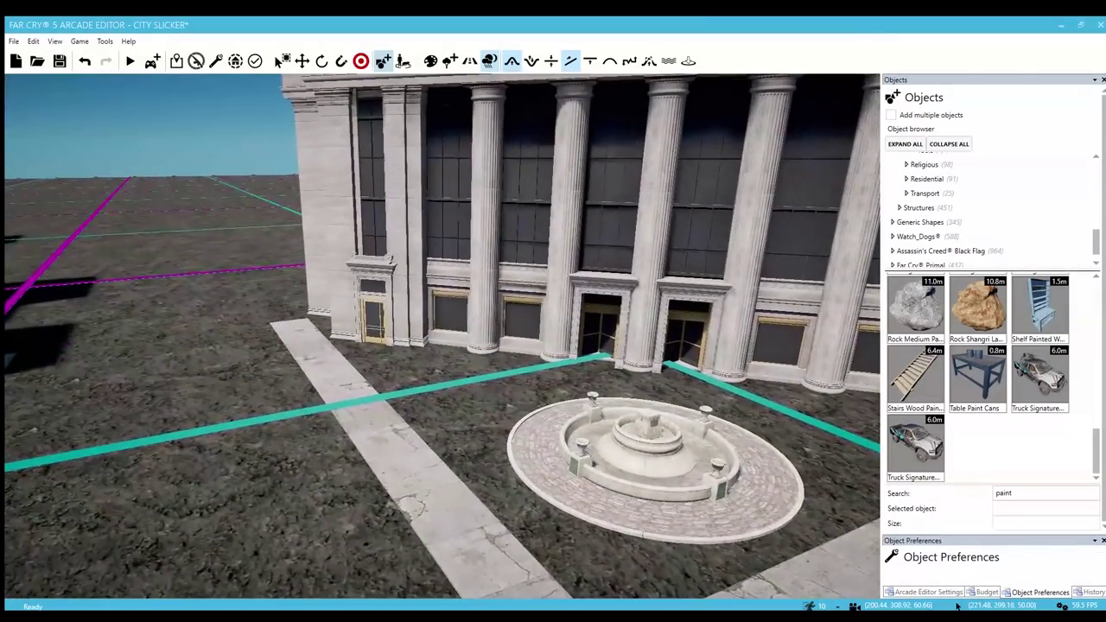
{"action": "right_click_drag", "start_coordinate": [476, 414], "coordinate": [501, 406]}
{"action": "key", "text": "a"}
{"action": "key", "text": "w"}
{"action": "key", "text": "s"}
- Search the object library for "plank" and preview the Scaffold Kit Plank against the columned building
{"action": "left_click", "coordinate": [1004, 494]}
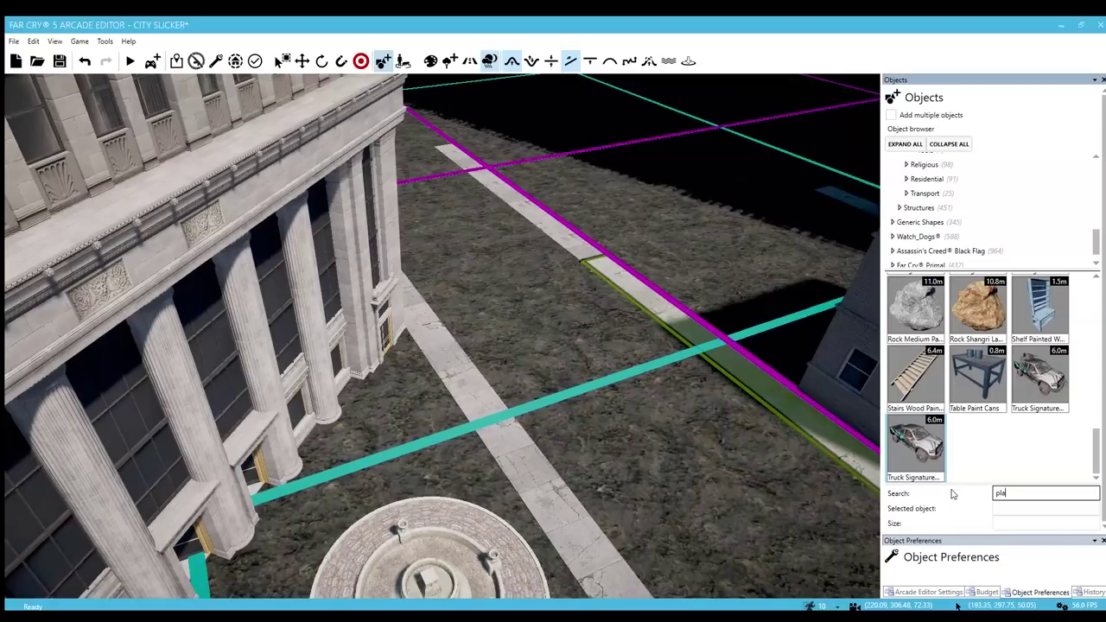
{"action": "scroll", "coordinate": [1011, 414], "scroll_direction": "up", "scroll_amount": 3}
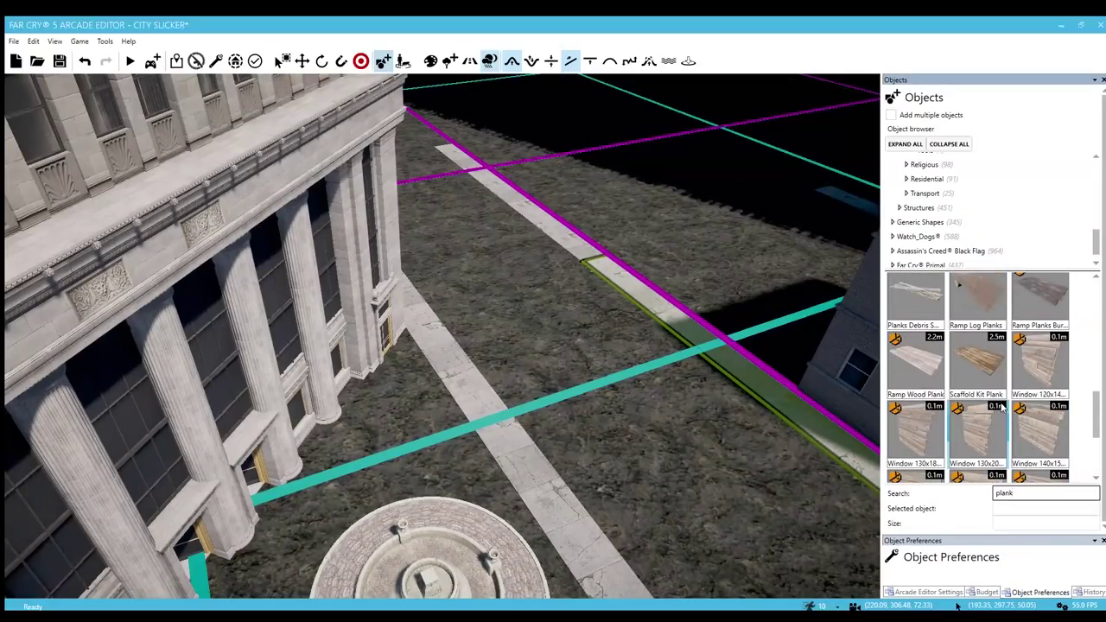
{"action": "left_click", "coordinate": [977, 392]}
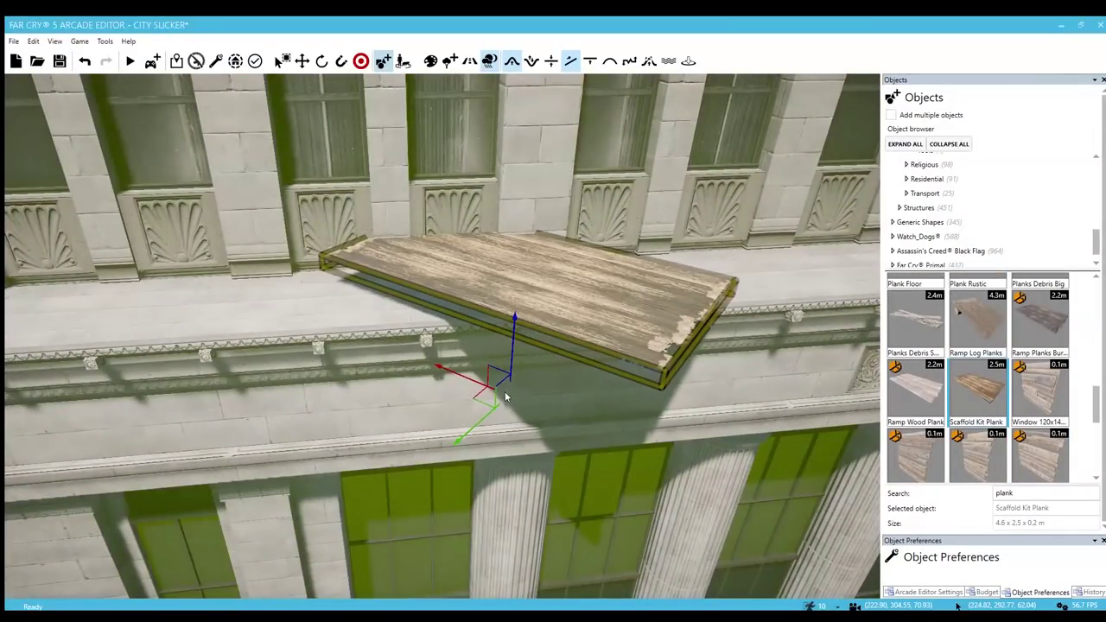
{"action": "right_click_drag", "start_coordinate": [507, 395], "coordinate": [674, 419]}
- Search the object library for "scaf" and preview Scaffolding 05 and Scaffold Kit Mid in the street
{"action": "left_click", "coordinate": [1023, 496]}
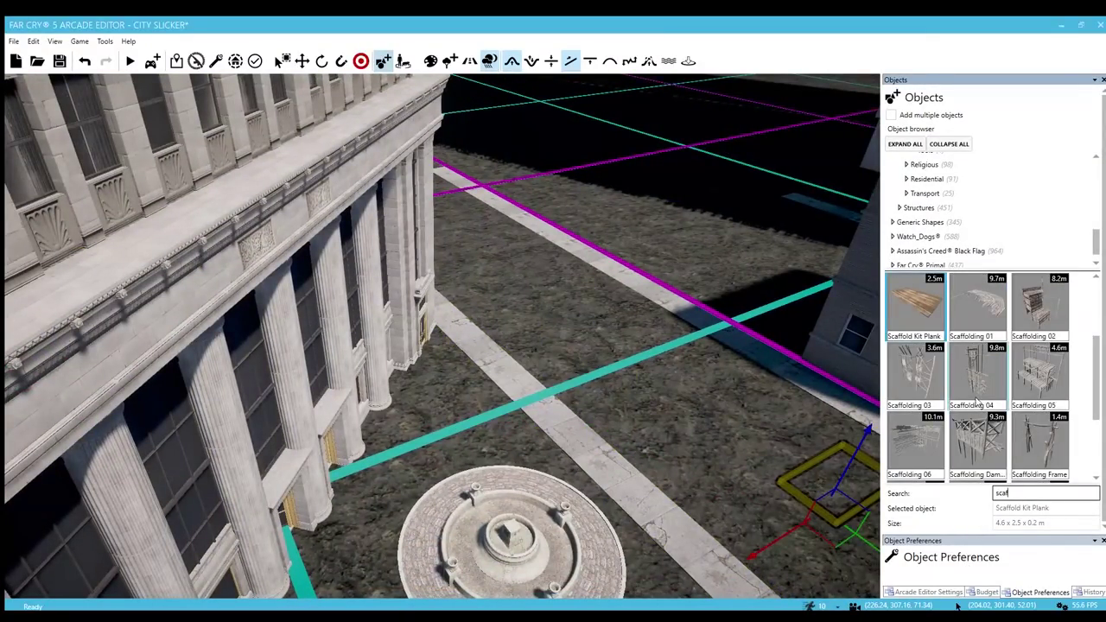
{"action": "left_click", "coordinate": [1039, 373]}
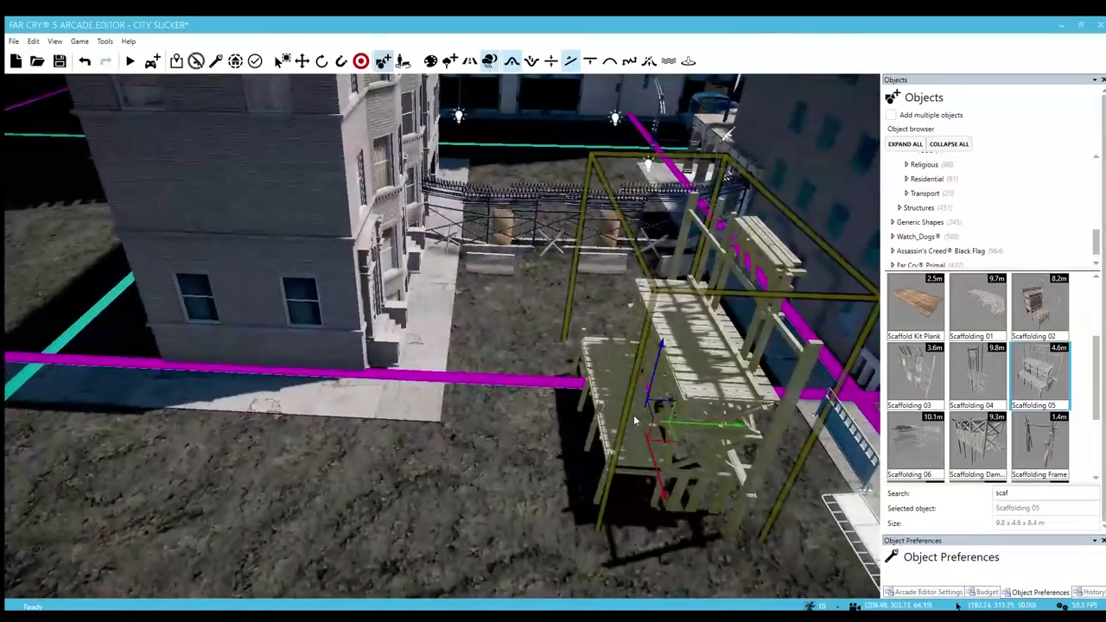
{"action": "right_click_drag", "start_coordinate": [691, 420], "coordinate": [807, 393]}
{"action": "scroll", "coordinate": [1014, 340], "scroll_direction": "up", "scroll_amount": 3}
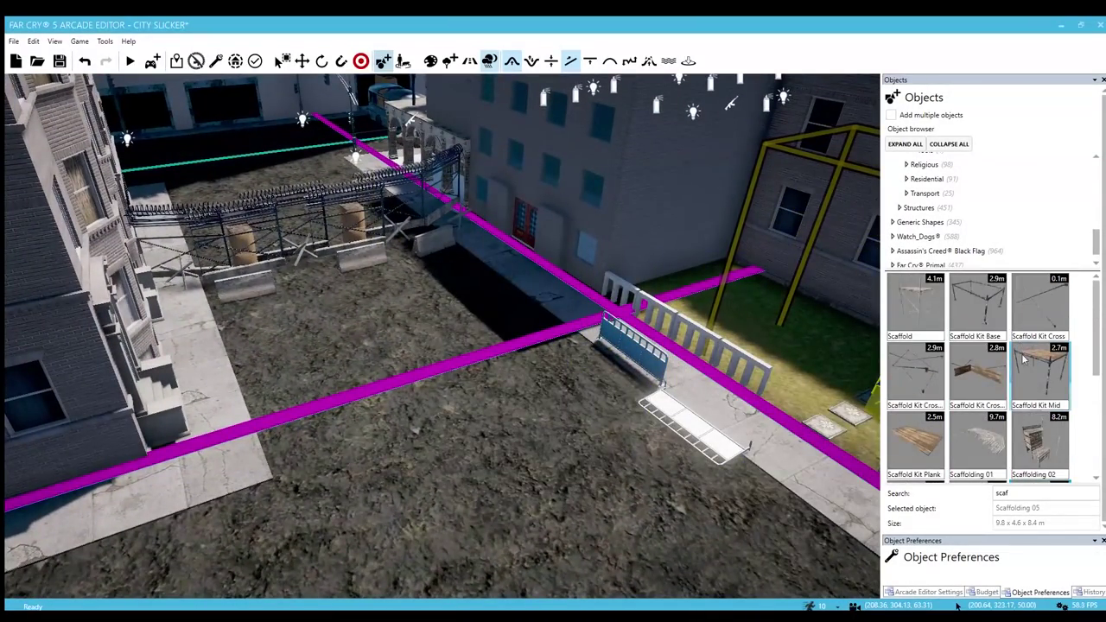
{"action": "left_click", "coordinate": [1023, 361]}
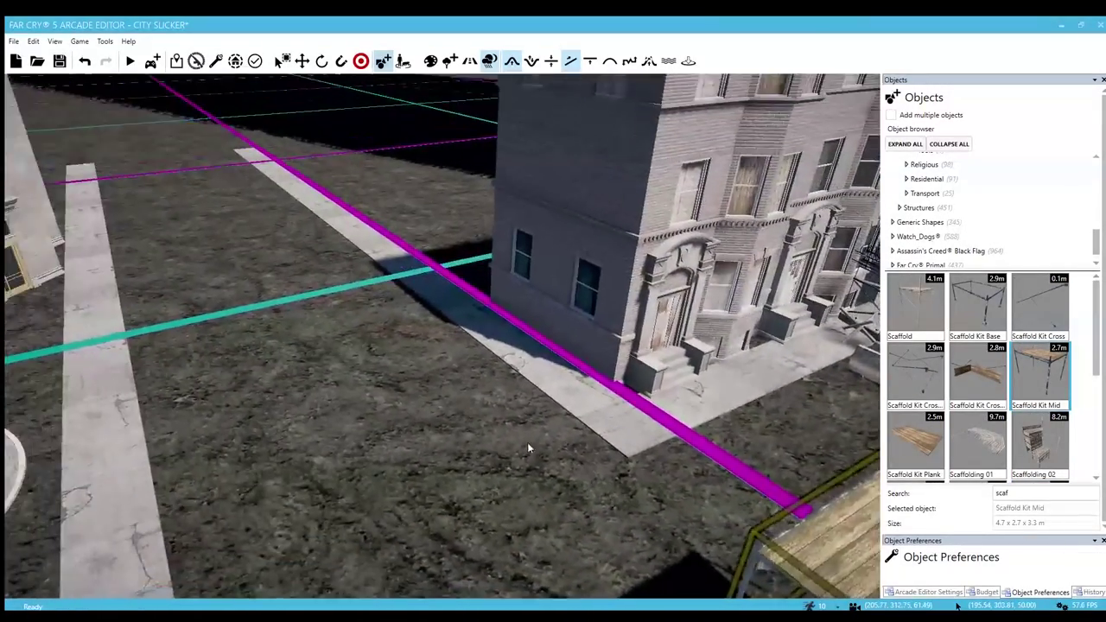
- Place a Scaffold object on the ground against the columned building's front, beside the corner door and parallel to the facade
{"action": "right_click_drag", "start_coordinate": [528, 447], "coordinate": [328, 450]}
{"action": "key", "text": "w"}
{"action": "key", "text": "s"}
{"action": "right_click_drag", "start_coordinate": [528, 470], "coordinate": [488, 436]}
{"action": "key", "text": "w"}
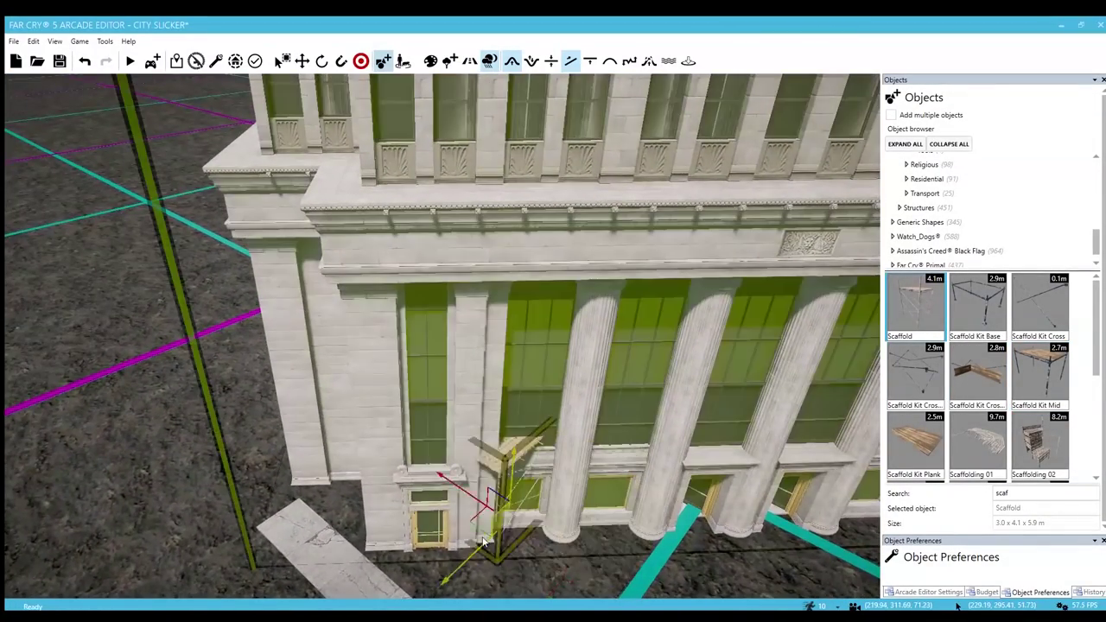
{"action": "right_click_drag", "start_coordinate": [488, 510], "coordinate": [477, 540]}
{"action": "scroll", "coordinate": [490, 525], "scroll_direction": "up", "scroll_amount": 3}
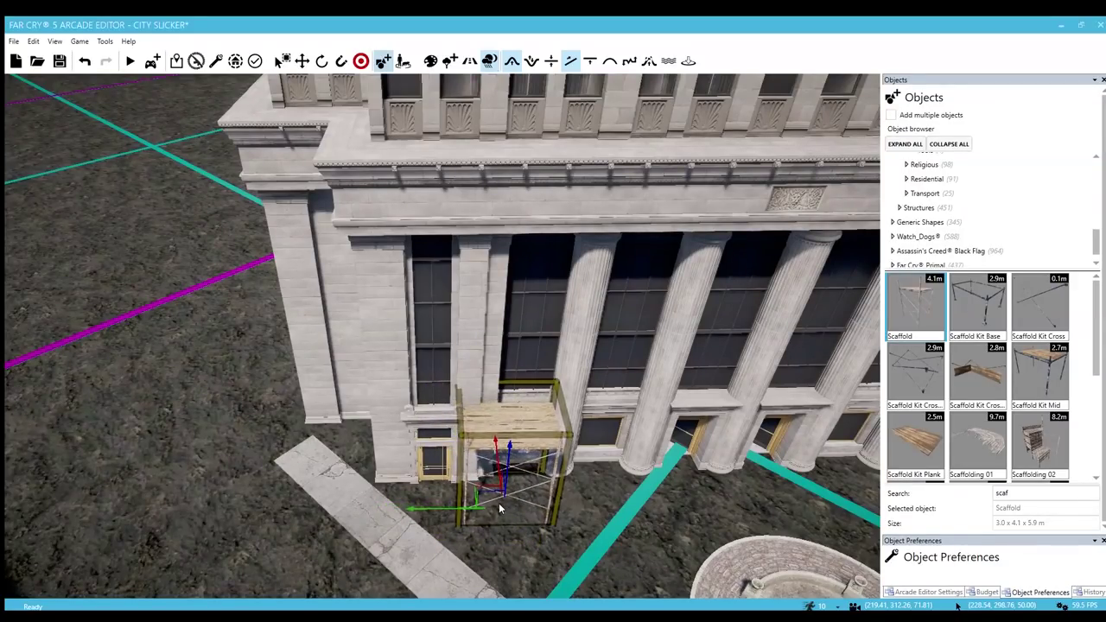
{"action": "left_click", "coordinate": [500, 504]}
- Stack copies of the scaffold upward into a four-piece tower reaching the ledge above the columns
{"action": "left_click", "coordinate": [504, 435]}
{"action": "left_click_drag", "start_coordinate": [508, 434], "coordinate": [520, 246]}
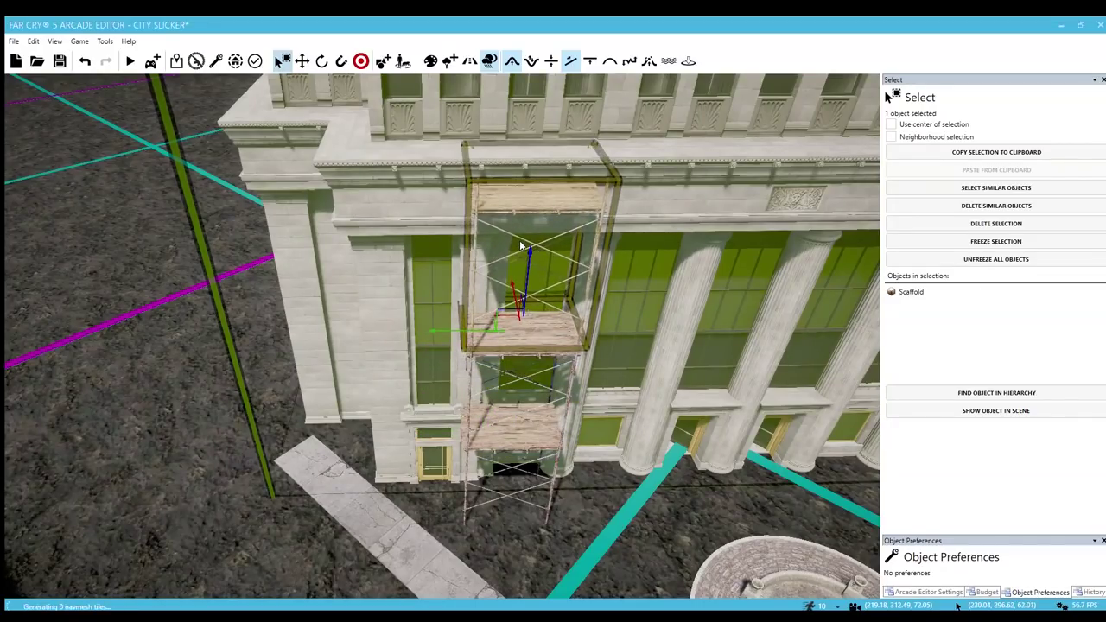
{"action": "key", "text": "w"}
{"action": "right_click_drag", "start_coordinate": [518, 259], "coordinate": [658, 240]}
{"action": "key", "text": "s"}
{"action": "left_click_drag", "start_coordinate": [452, 456], "coordinate": [454, 399], "text": "shift"}
{"action": "right_click_drag", "start_coordinate": [455, 395], "coordinate": [591, 298]}
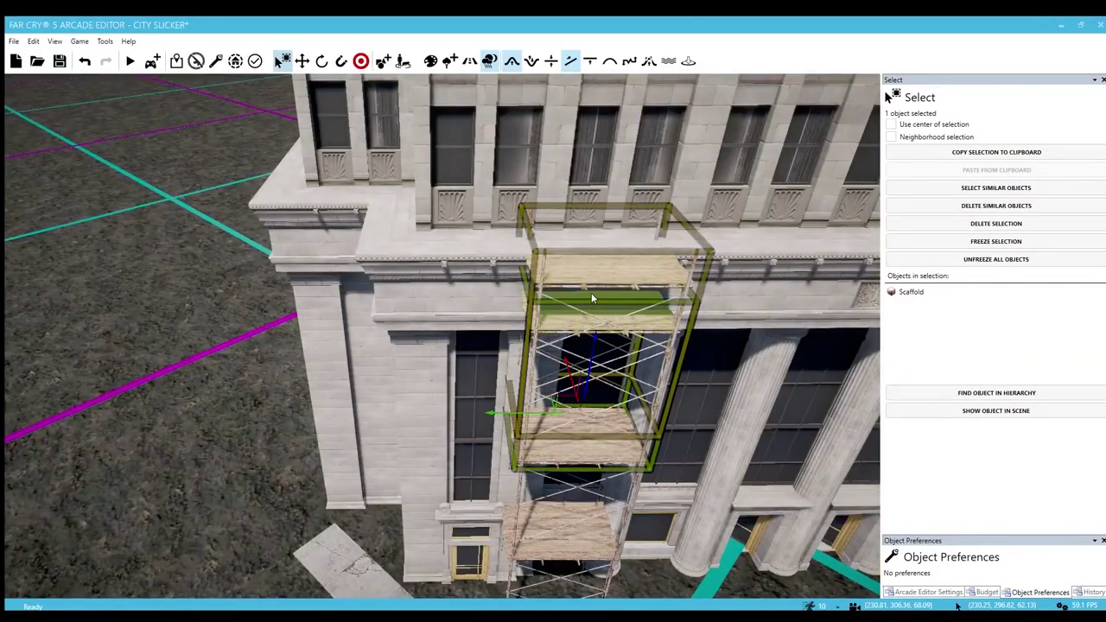
- Select all four scaffolds of the tower and duplicate them sideways along the facade as an adjoining second tower
{"action": "left_click", "coordinate": [591, 294], "text": "ctrl"}
{"action": "left_click", "coordinate": [567, 515], "text": "ctrl"}
{"action": "left_click", "coordinate": [574, 448], "text": "ctrl"}
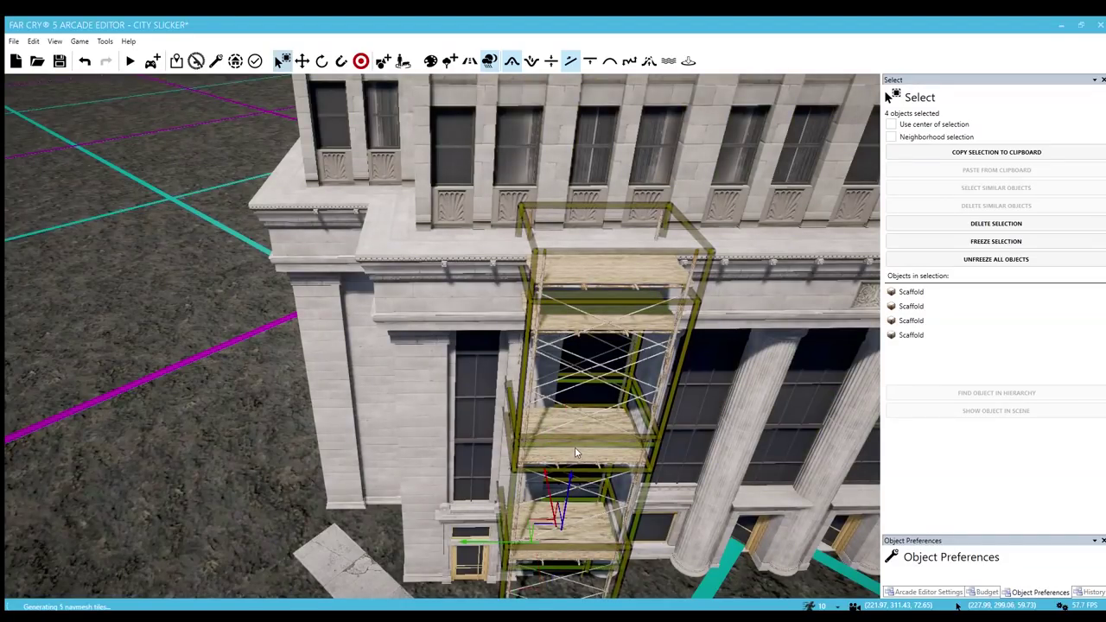
{"action": "key", "text": "s"}
{"action": "right_click_drag", "start_coordinate": [575, 448], "coordinate": [572, 486]}
{"action": "left_click_drag", "start_coordinate": [419, 424], "coordinate": [515, 429], "text": "shift"}
- Add the first tower's scaffolds to the selection so that all eight pieces of both towers are selected
{"action": "key", "text": "d"}
{"action": "right_click_drag", "start_coordinate": [515, 429], "coordinate": [393, 399]}
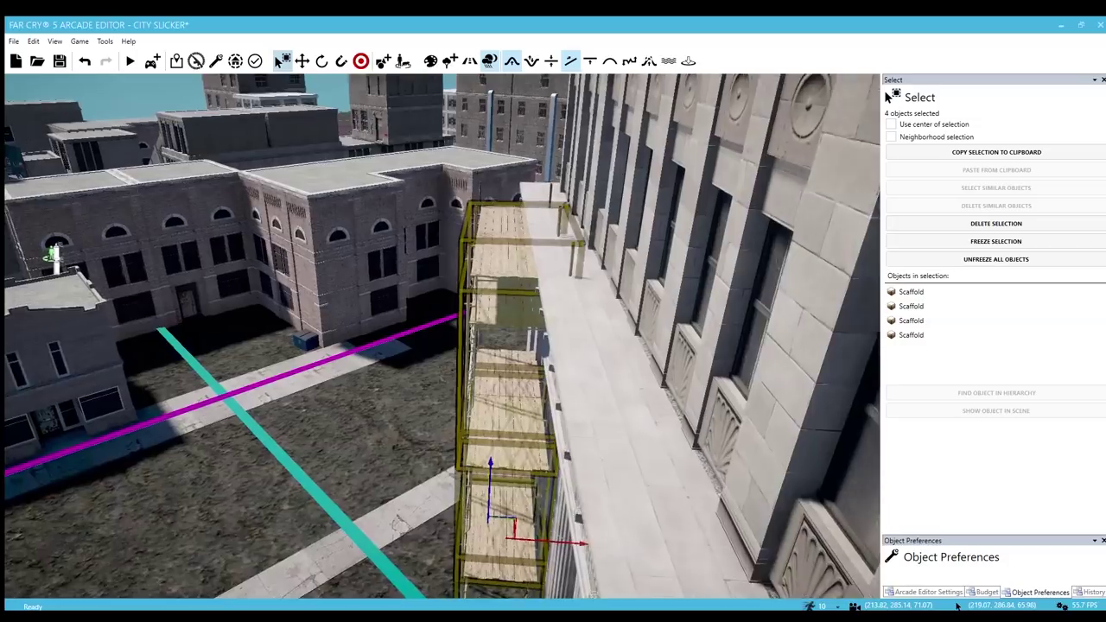
{"action": "right_click_drag", "start_coordinate": [450, 423], "coordinate": [450, 247]}
{"action": "key", "text": "a"}
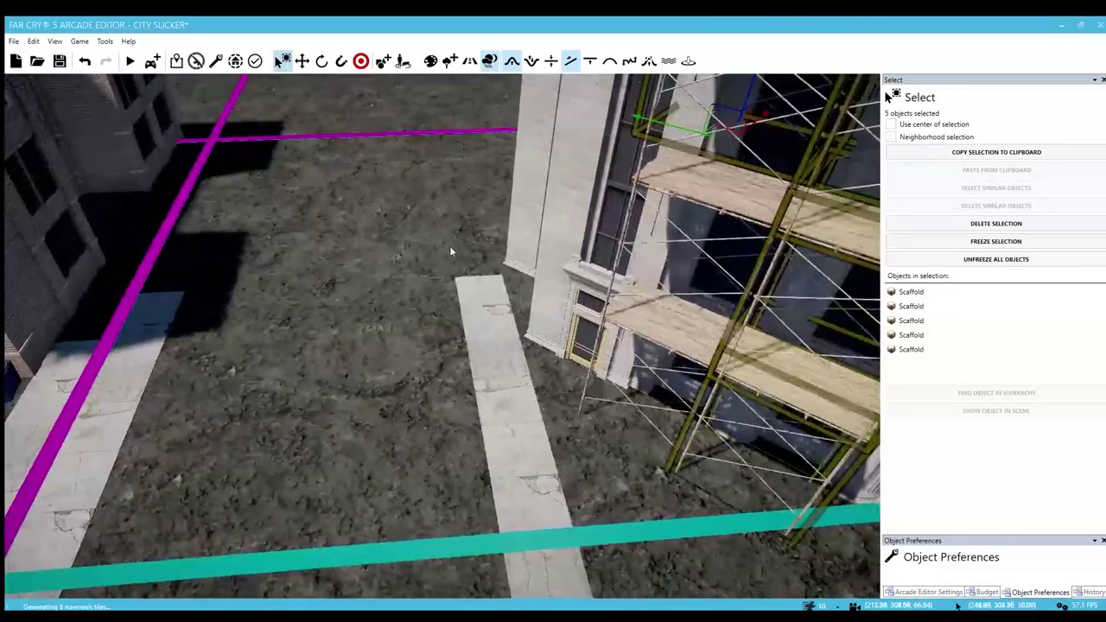
{"action": "left_click", "coordinate": [716, 162], "text": "ctrl"}
{"action": "right_click_drag", "start_coordinate": [717, 162], "coordinate": [527, 251]}
{"action": "key", "text": "d"}
{"action": "right_click_drag", "start_coordinate": [669, 235], "coordinate": [678, 239]}
{"action": "key", "text": "w"}
{"action": "key", "text": "d"}
{"action": "key", "text": "a"}
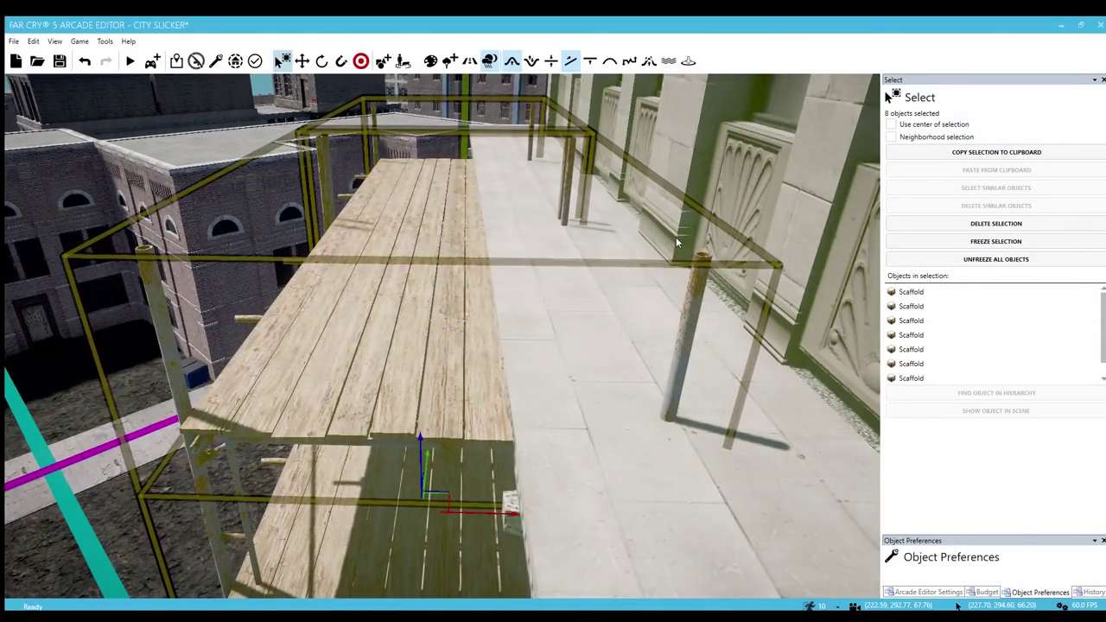
- Duplicate the eight selected scaffolds along the facade and position the copy beyond the building's central entrance doors
{"action": "key", "text": "w"}
{"action": "key", "text": "space"}
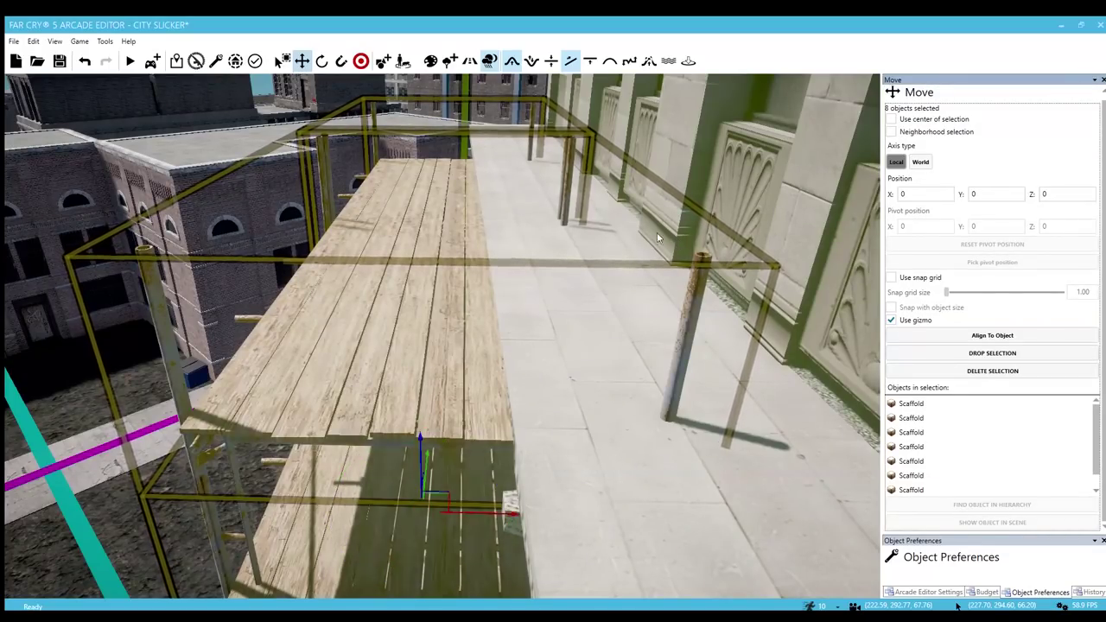
{"action": "scroll", "coordinate": [436, 296], "scroll_direction": "up", "scroll_amount": 2}
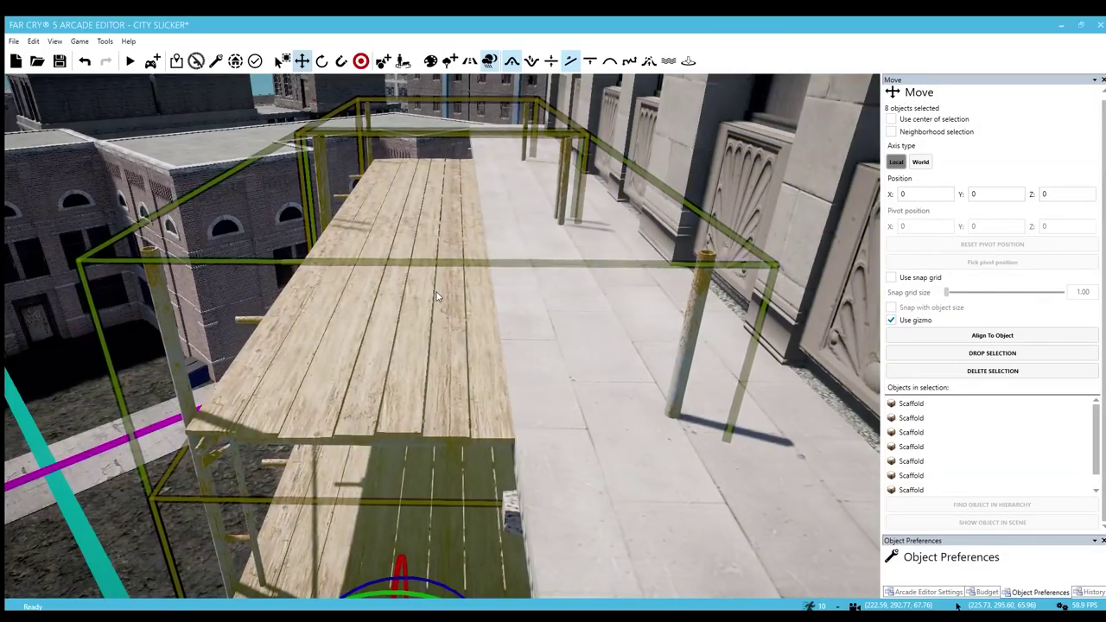
{"action": "key", "text": "s"}
{"action": "right_click_drag", "start_coordinate": [436, 297], "coordinate": [436, 297]}
{"action": "right_click_drag", "start_coordinate": [421, 406], "coordinate": [255, 325]}
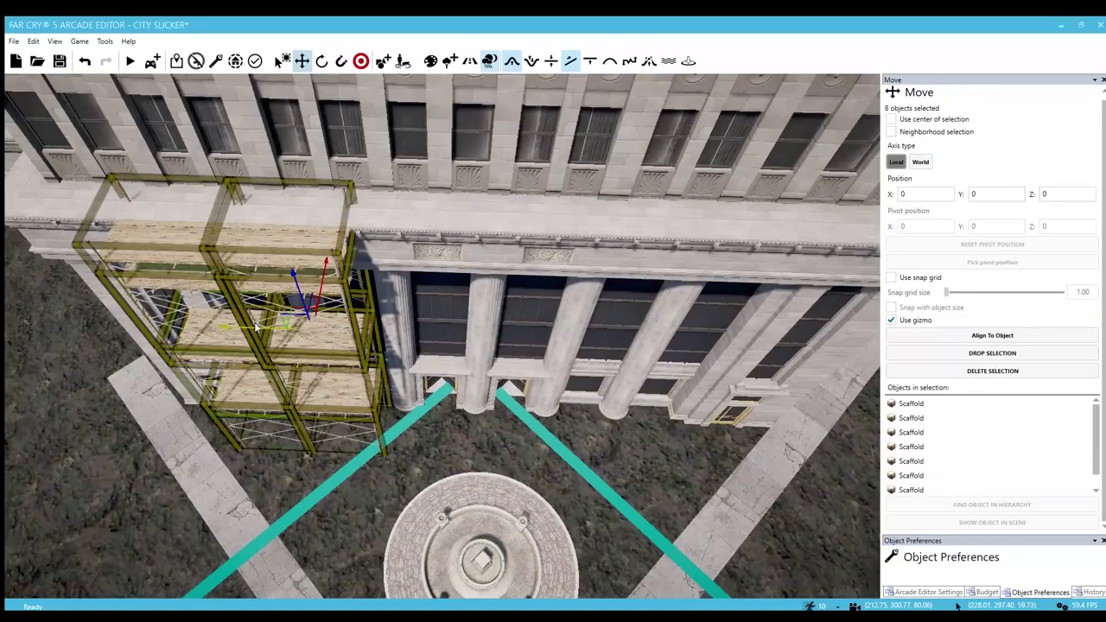
{"action": "left_click_drag", "start_coordinate": [256, 325], "coordinate": [469, 337]}
{"action": "key", "text": "w"}
{"action": "right_click_drag", "start_coordinate": [469, 337], "coordinate": [522, 319]}
{"action": "key", "text": "s"}
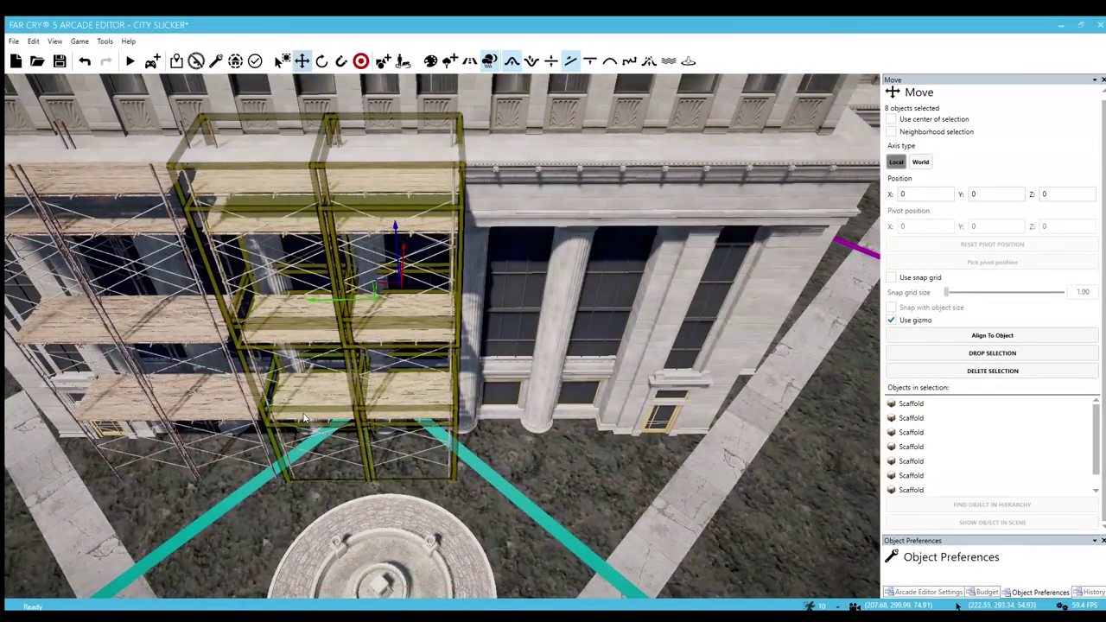
{"action": "left_click_drag", "start_coordinate": [341, 298], "coordinate": [560, 304]}
{"action": "key", "text": "d"}
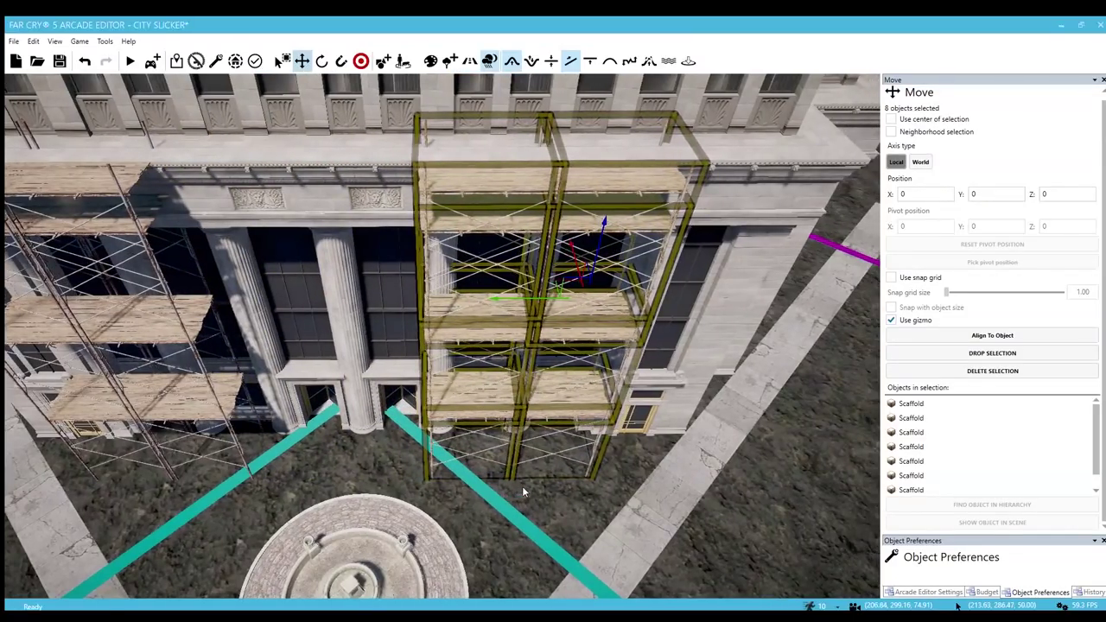
- Select the four scaffolds of the copied pair's outer tower and duplicate them outward to the building's nearby corner
{"action": "left_click", "coordinate": [522, 486]}
{"action": "left_click", "coordinate": [534, 328], "text": "ctrl"}
{"action": "left_click", "coordinate": [539, 222], "text": "ctrl"}
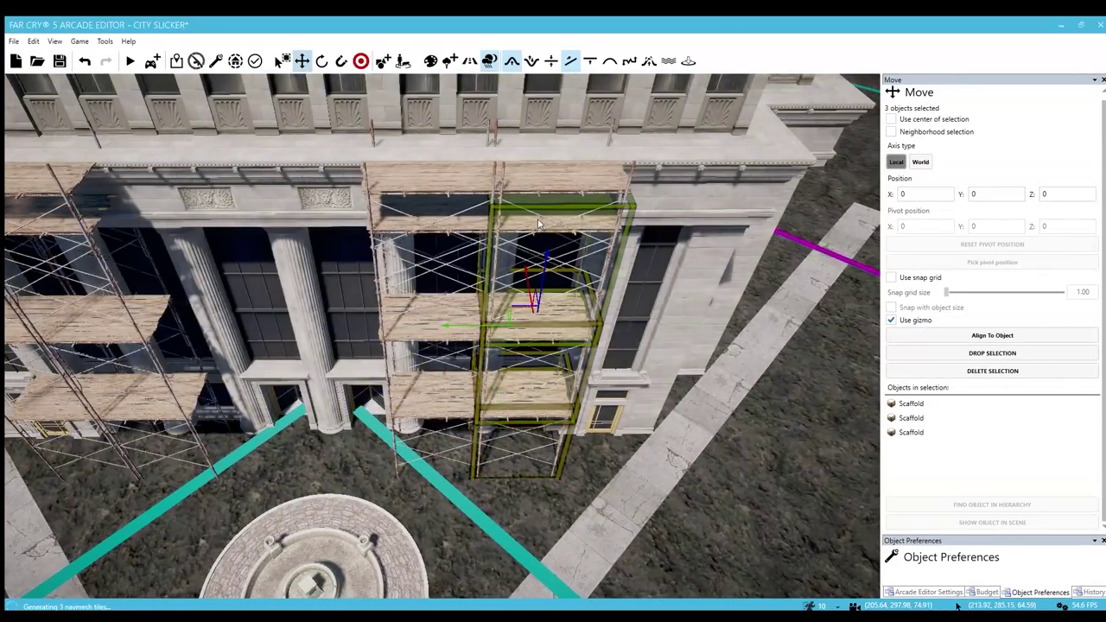
{"action": "left_click", "coordinate": [542, 179], "text": "ctrl"}
{"action": "left_click_drag", "start_coordinate": [500, 282], "coordinate": [606, 294]}
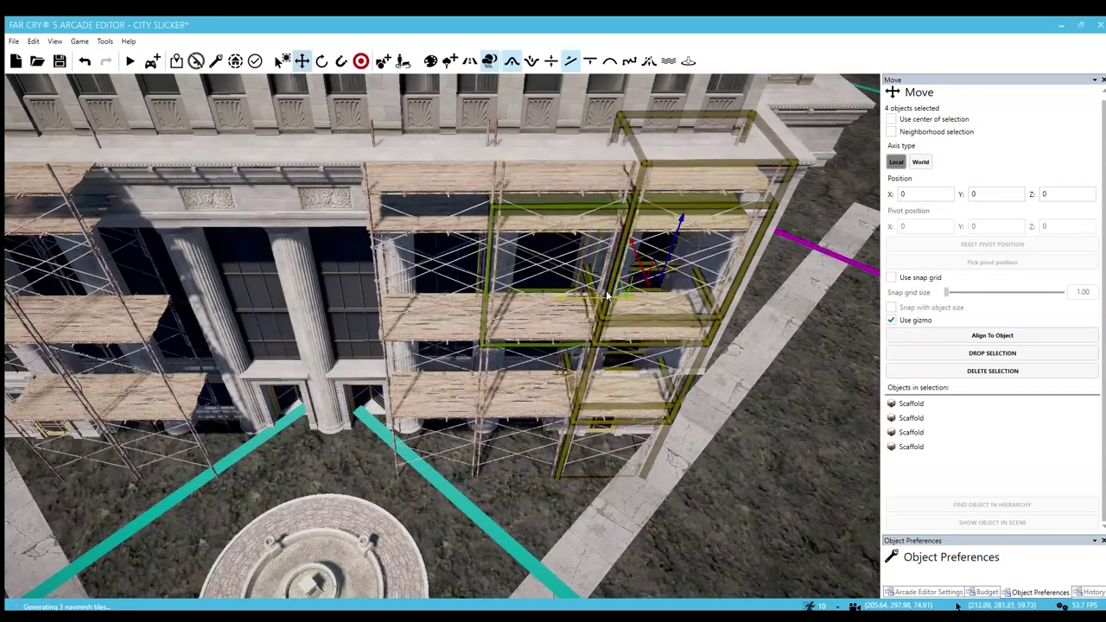
{"action": "right_click_drag", "start_coordinate": [599, 296], "coordinate": [492, 242]}
{"action": "key", "text": "Escape"}
- Select the outer four-piece tower at the facade's opposite end and duplicate it outward in front of the corner door
{"action": "key", "text": "a"}
{"action": "right_click_drag", "start_coordinate": [562, 423], "coordinate": [619, 450]}
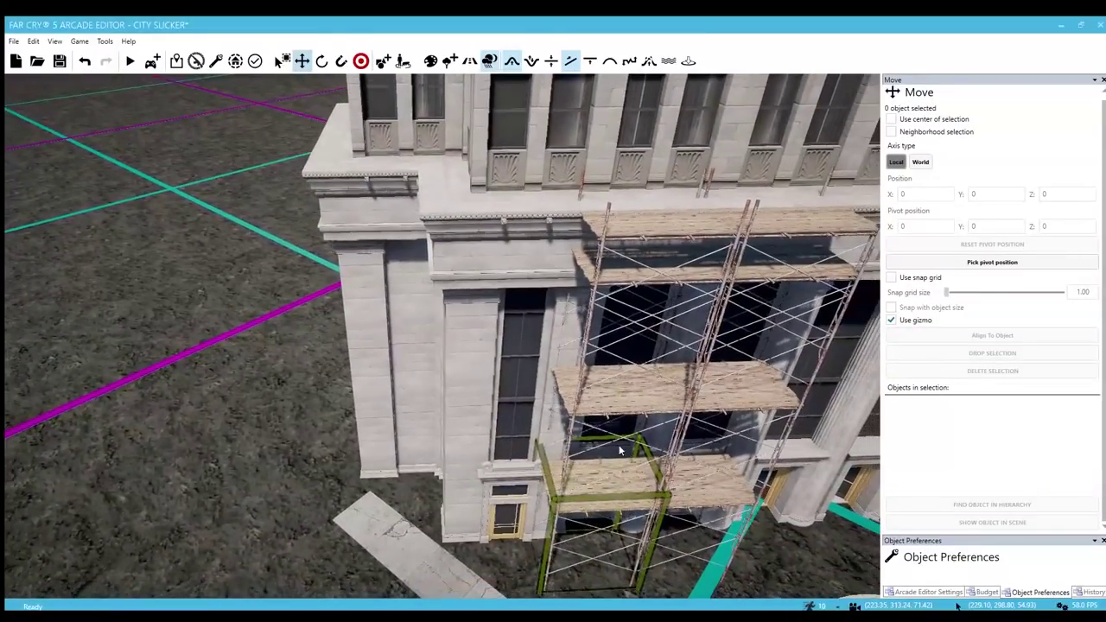
{"action": "left_click", "coordinate": [617, 393], "text": "ctrl"}
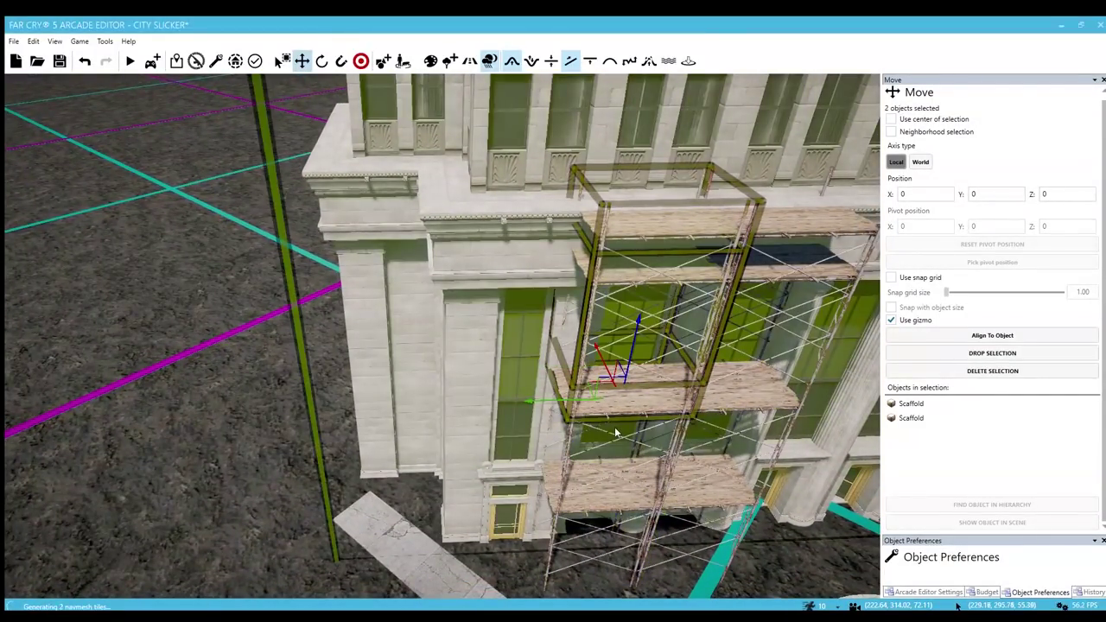
{"action": "left_click", "coordinate": [613, 478], "text": "ctrl"}
{"action": "left_click", "coordinate": [570, 540], "text": "ctrl"}
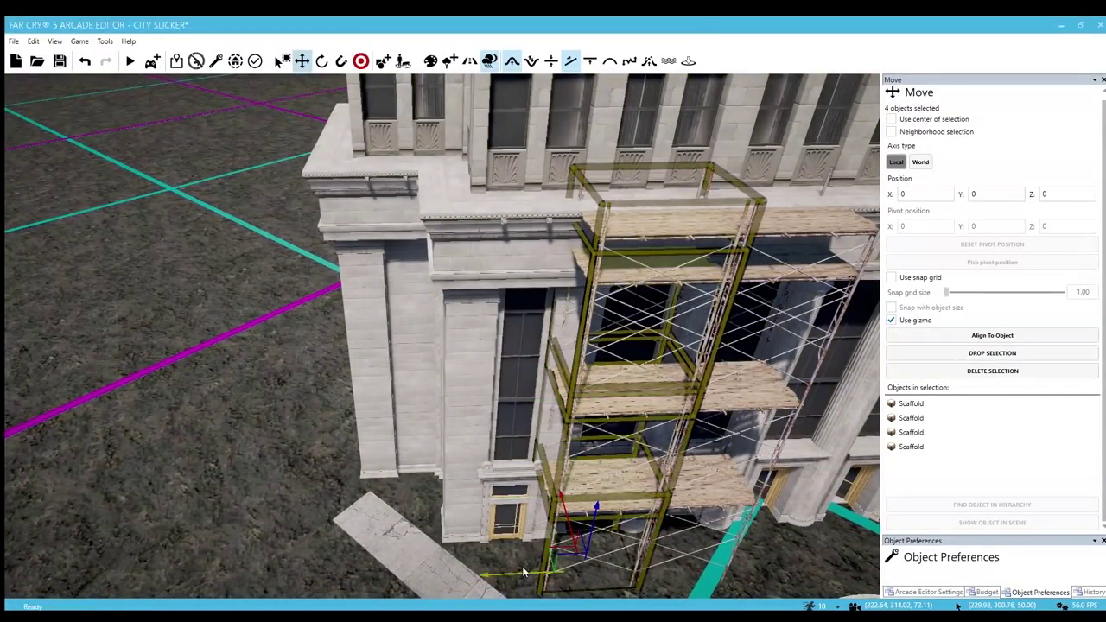
{"action": "left_click_drag", "start_coordinate": [521, 569], "coordinate": [438, 564]}
{"action": "key", "text": "a"}
{"action": "left_click", "coordinate": [358, 440]}
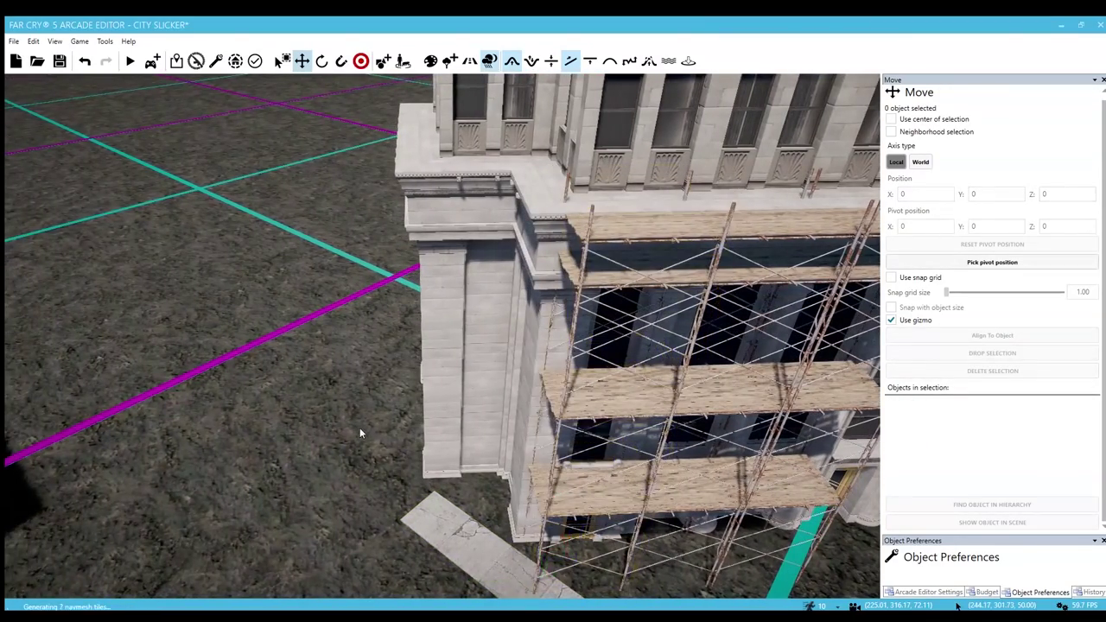
- Inspect the rows of scaffolding along the facade and how their top decks meet the ledge
{"action": "key", "text": "w"}
{"action": "right_click_drag", "start_coordinate": [360, 434], "coordinate": [486, 422]}
{"action": "key", "text": "s"}
{"action": "right_click_drag", "start_coordinate": [404, 440], "coordinate": [463, 266]}
{"action": "key", "text": "w"}
{"action": "key", "text": "s"}
{"action": "key", "text": "s"}
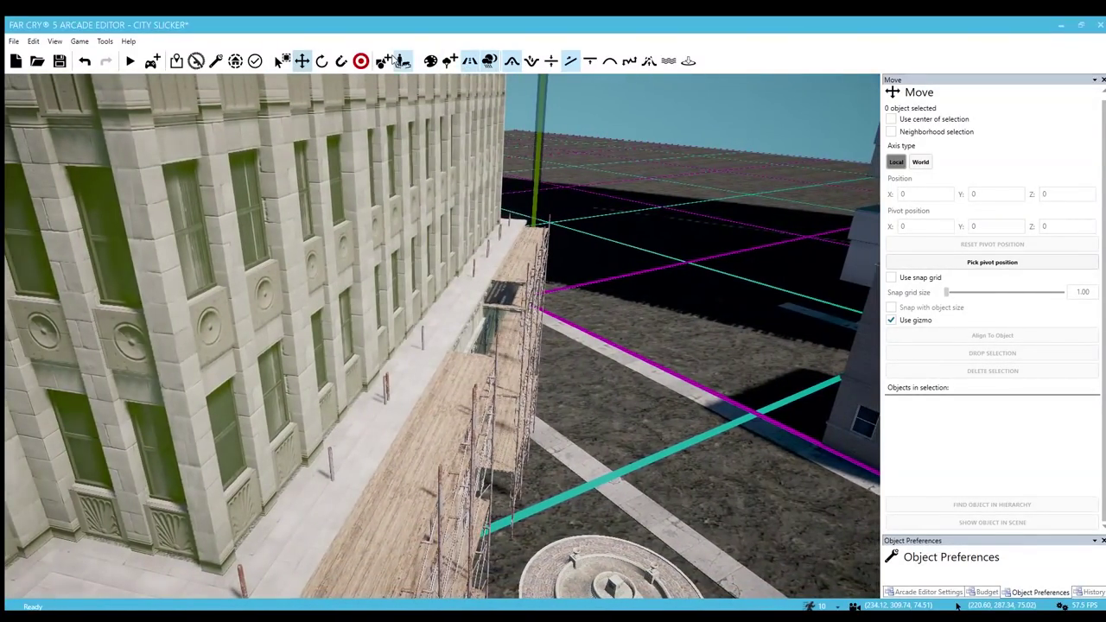
- Display the navigation mesh, examine its coverage of the scaffold decks and the building's ledge, and hide it again
{"action": "left_click", "coordinate": [403, 61]}
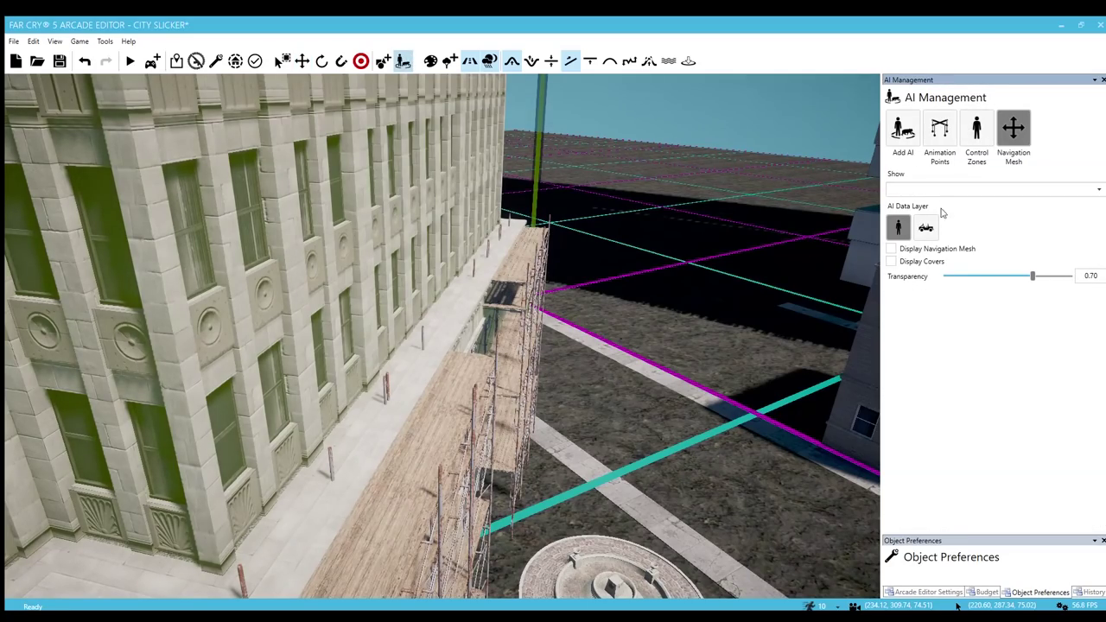
{"action": "left_click", "coordinate": [891, 248]}
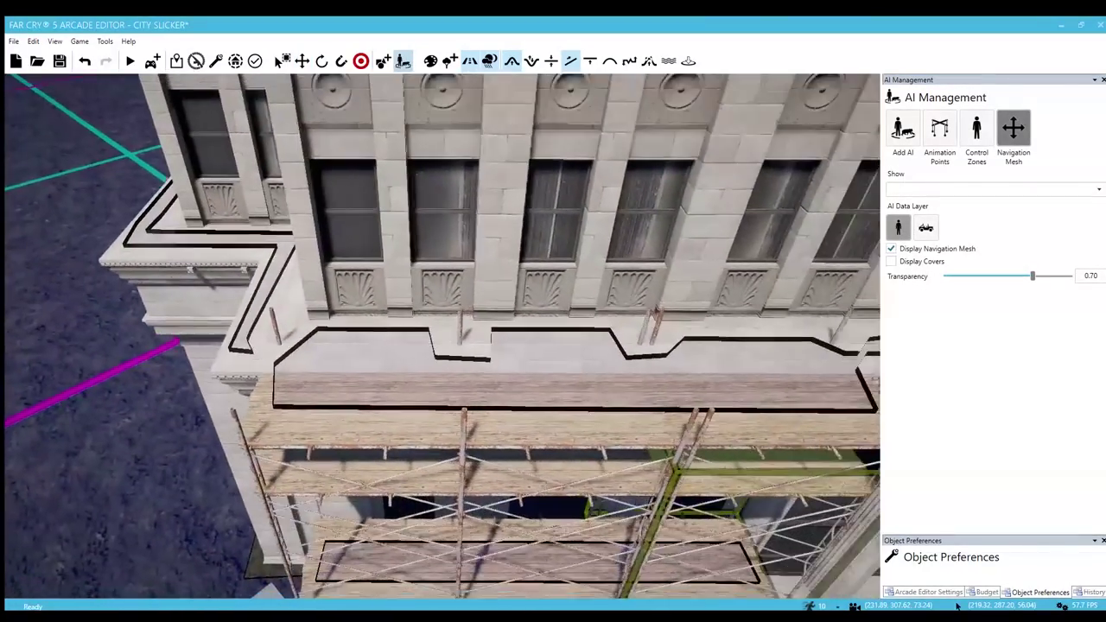
{"action": "key", "text": "w"}
{"action": "right_click_drag", "start_coordinate": [443, 337], "coordinate": [492, 354]}
{"action": "key", "text": "s"}
{"action": "right_click_drag", "start_coordinate": [536, 441], "coordinate": [485, 449]}
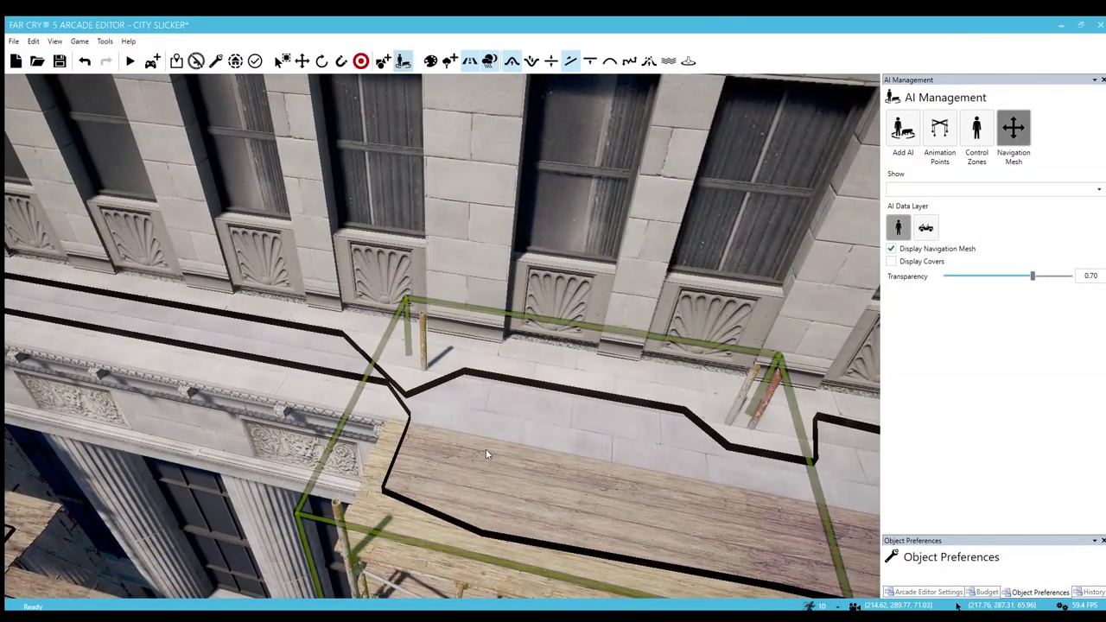
{"action": "right_click_drag", "start_coordinate": [485, 453], "coordinate": [497, 432]}
{"action": "key", "text": "w"}
{"action": "key", "text": "s"}
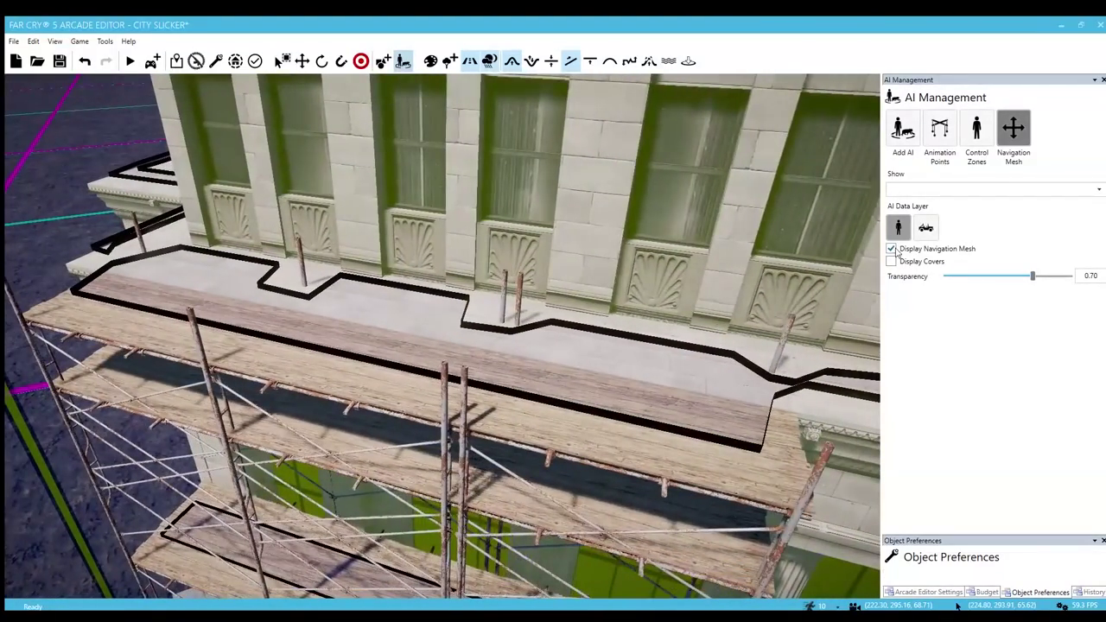
{"action": "left_click", "coordinate": [891, 248]}
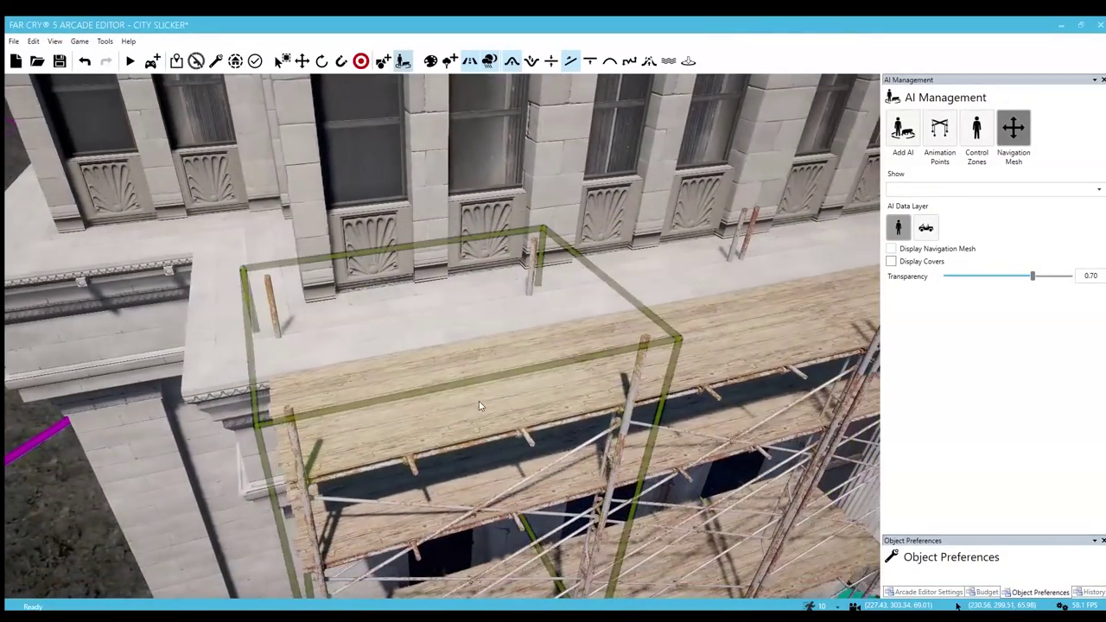
- Search the objects for "sand", try a Sandbag Barricade 04 on the scaffolding's top deck near the building corner, and delete it
{"action": "key", "text": "1"}
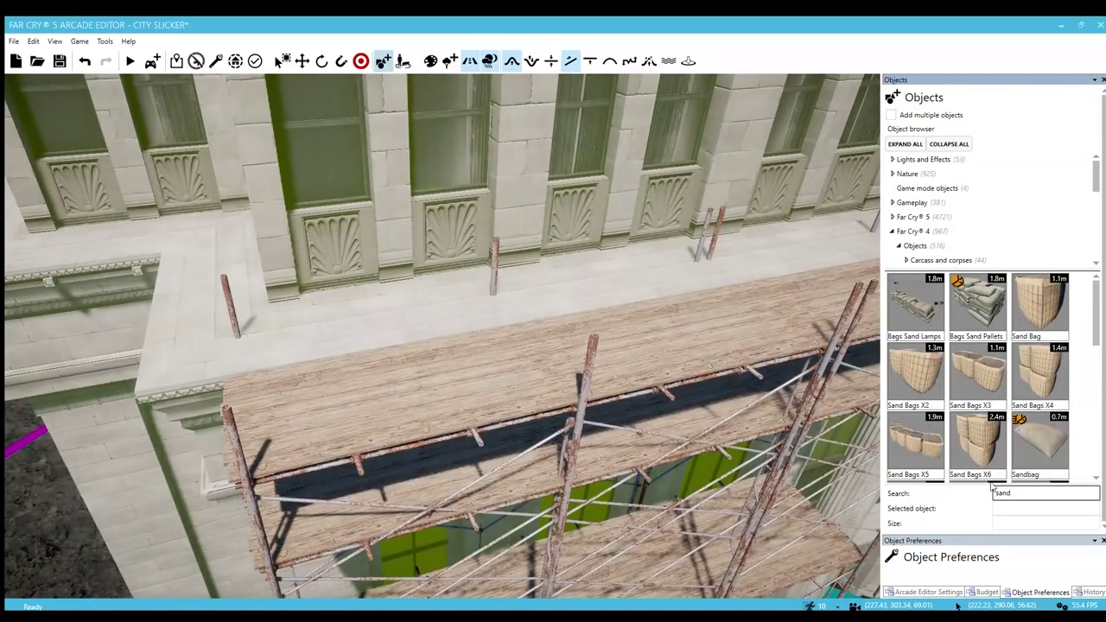
{"action": "scroll", "coordinate": [1019, 421], "scroll_direction": "down", "scroll_amount": 3}
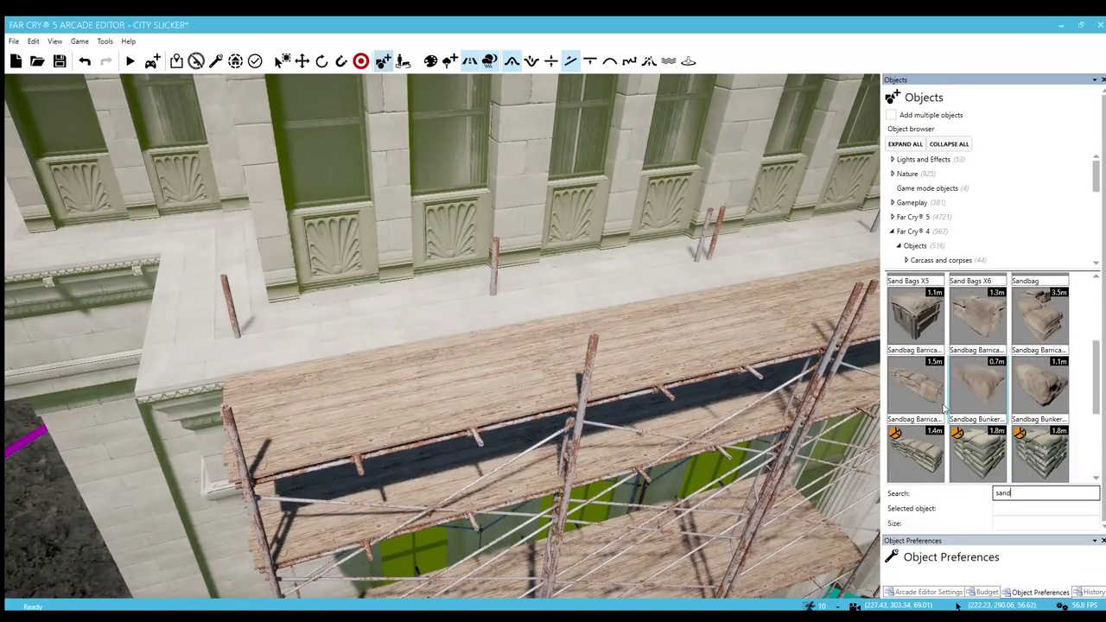
{"action": "left_click", "coordinate": [941, 406]}
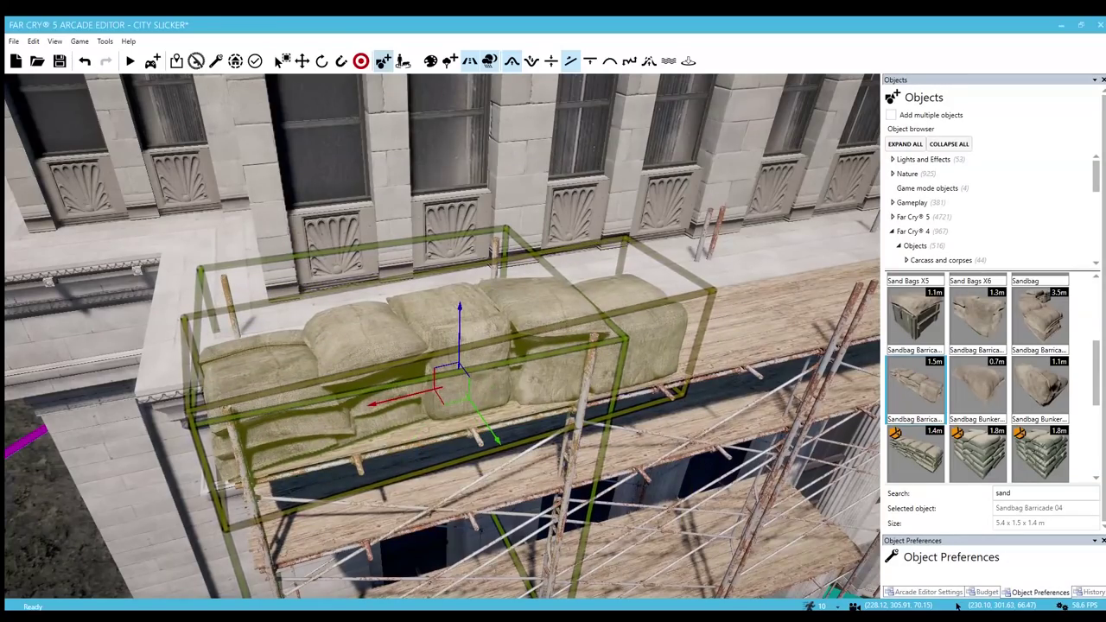
{"action": "left_click", "coordinate": [473, 384]}
{"action": "key", "text": "a"}
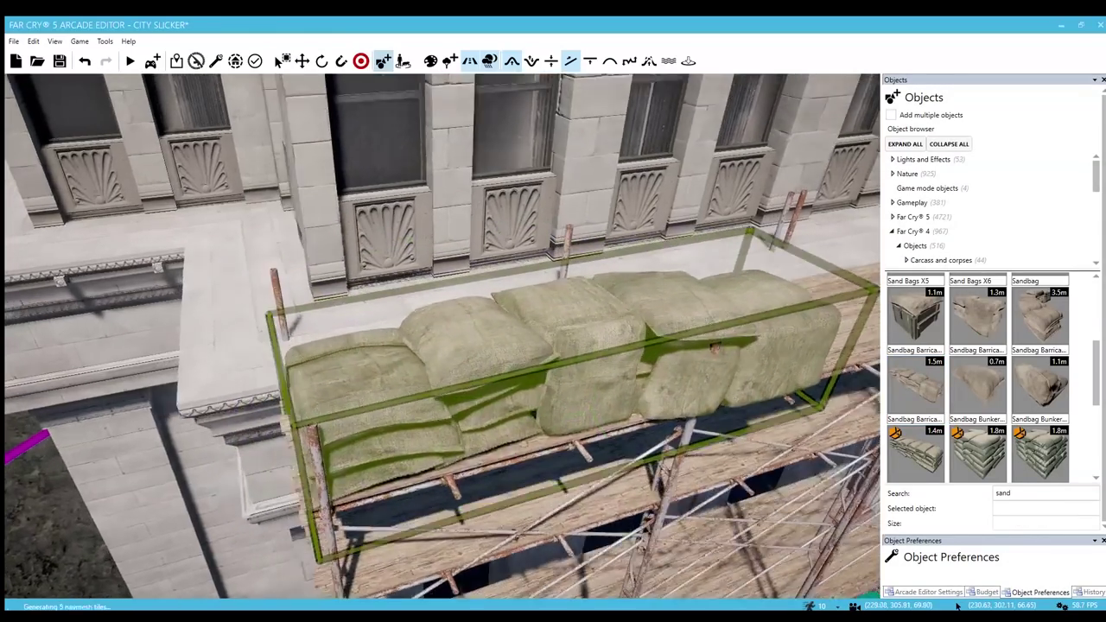
{"action": "mouse_move", "coordinate": [473, 384]}
{"action": "right_mouse_down"}
{"action": "mouse_move", "coordinate": [656, 380]}
{"action": "mouse_move", "coordinate": [472, 387]}
{"action": "right_mouse_up"}
{"action": "key", "text": "d"}
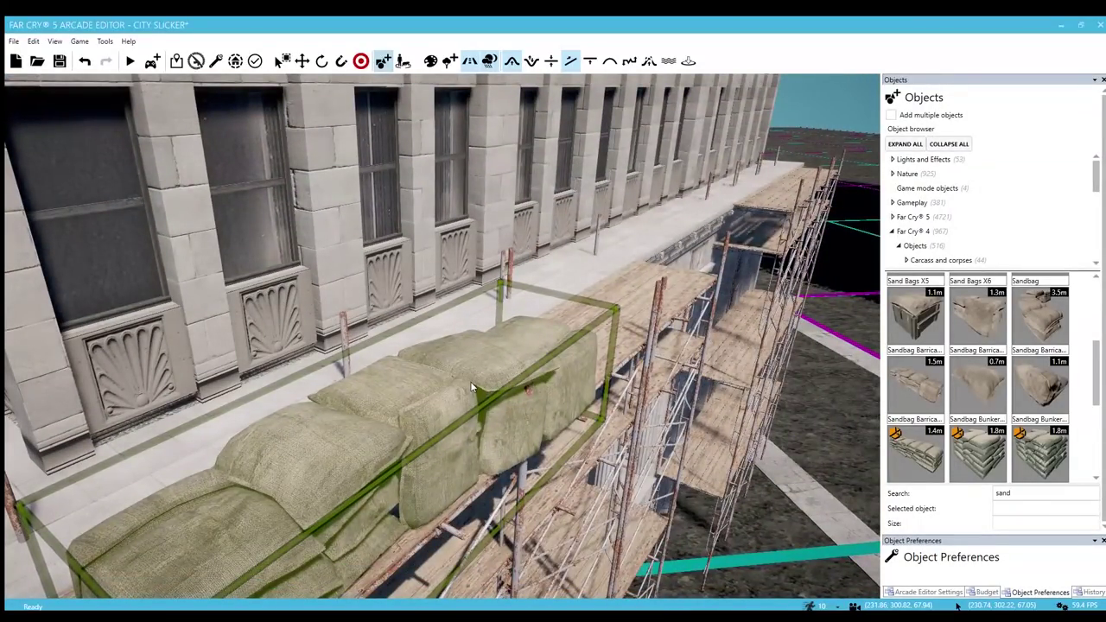
{"action": "left_click", "coordinate": [472, 386]}
{"action": "key", "text": "Delete"}
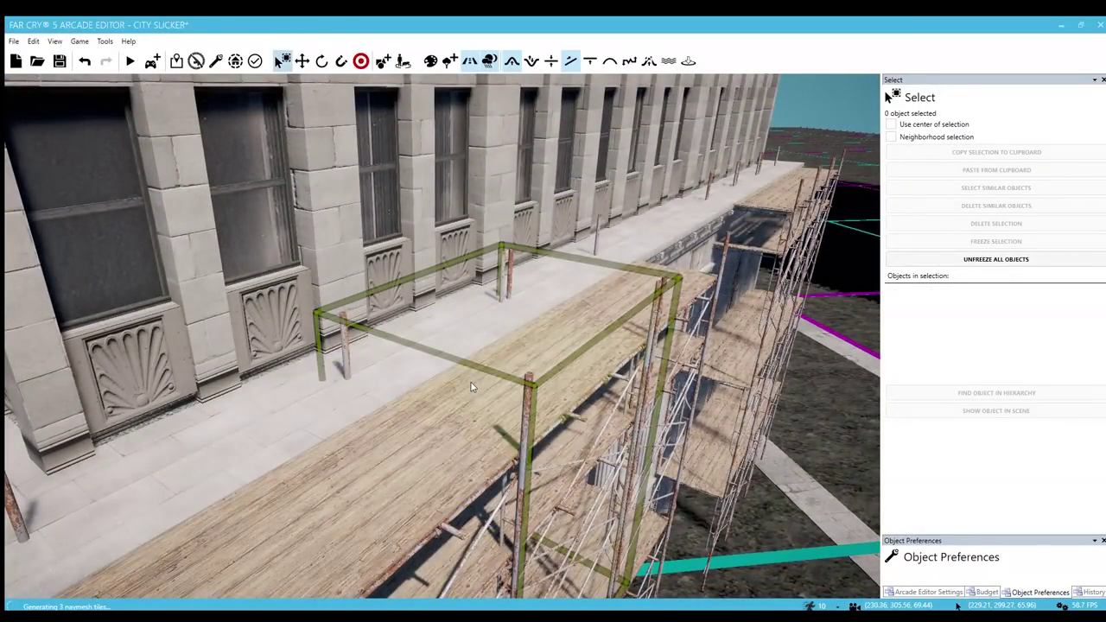
- Preview Sandbag Bunker 01 and Sandbag Bunker 02 on the scaffolding's top deck
{"action": "key", "text": "5"}
{"action": "right_click_drag", "start_coordinate": [505, 385], "coordinate": [432, 385]}
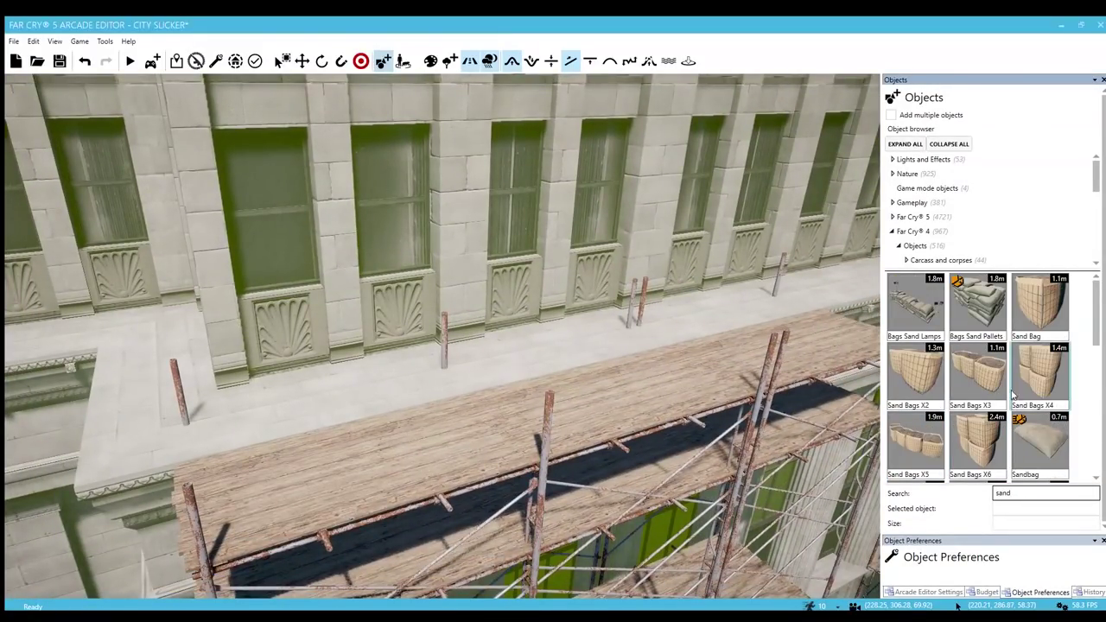
{"action": "scroll", "coordinate": [993, 398], "scroll_direction": "down", "scroll_amount": 5}
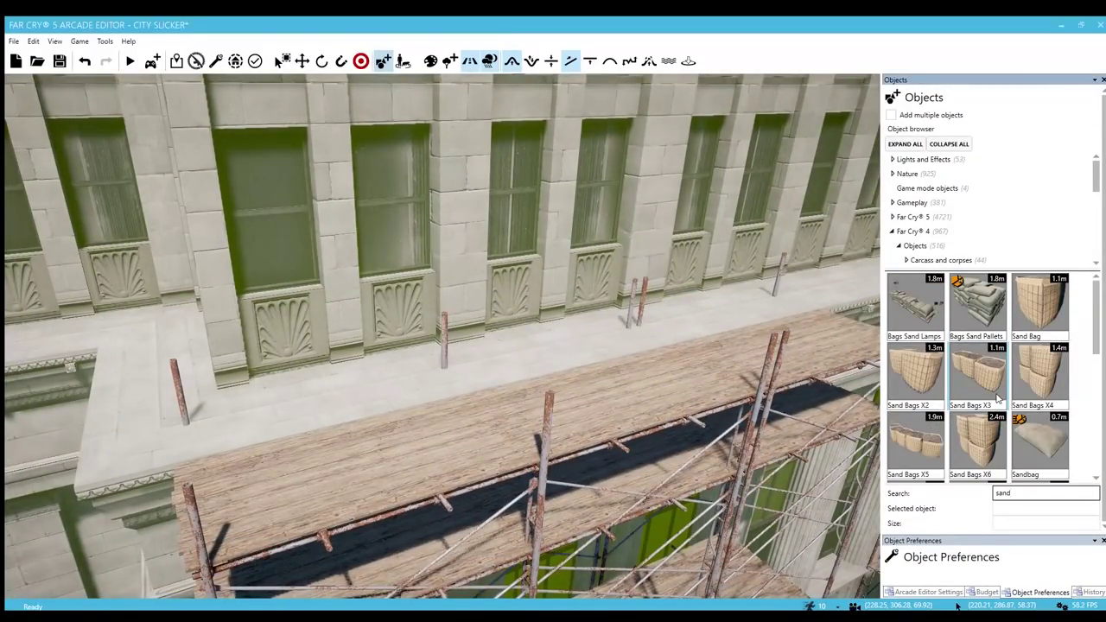
{"action": "scroll", "coordinate": [981, 396], "scroll_direction": "up", "scroll_amount": 3}
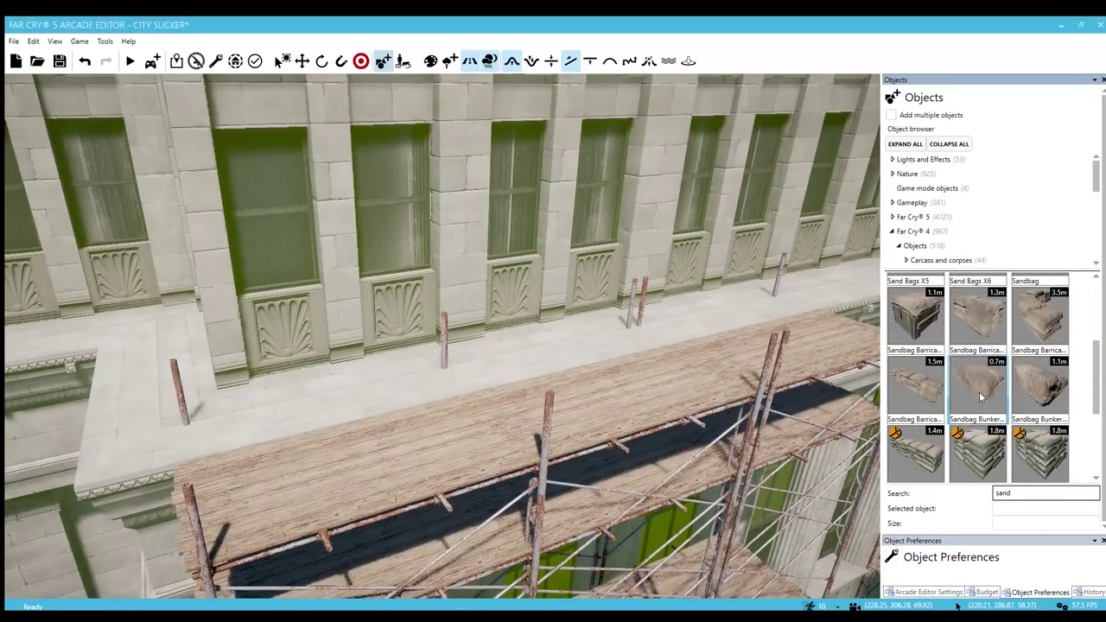
{"action": "right_click_drag", "start_coordinate": [467, 393], "coordinate": [452, 383]}
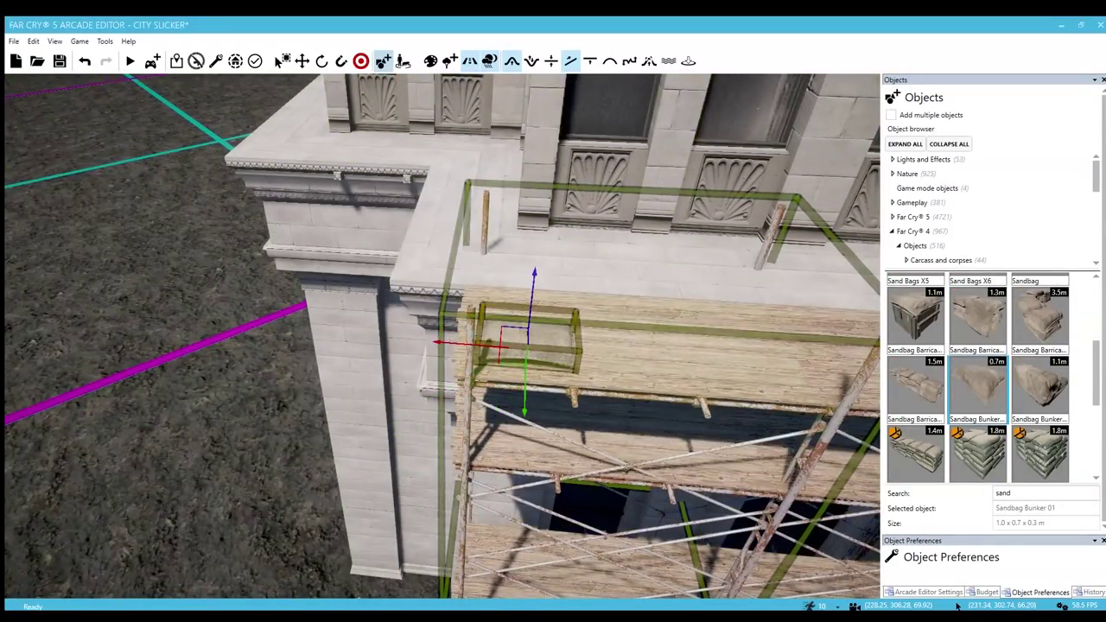
{"action": "key", "text": "d"}
{"action": "key", "text": "w"}
{"action": "scroll", "coordinate": [1039, 377], "scroll_direction": "up", "scroll_amount": 2}
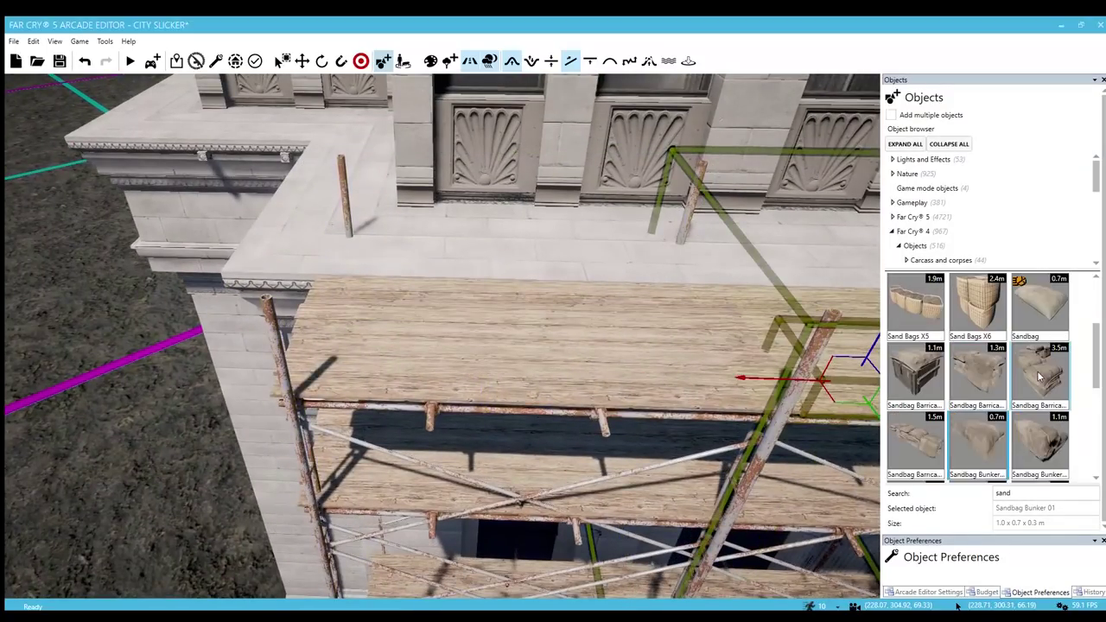
{"action": "scroll", "coordinate": [1039, 377], "scroll_direction": "down", "scroll_amount": 1}
{"action": "left_click_drag", "start_coordinate": [1040, 415], "coordinate": [459, 356]}
{"action": "scroll", "coordinate": [1022, 404], "scroll_direction": "down", "scroll_amount": 7}
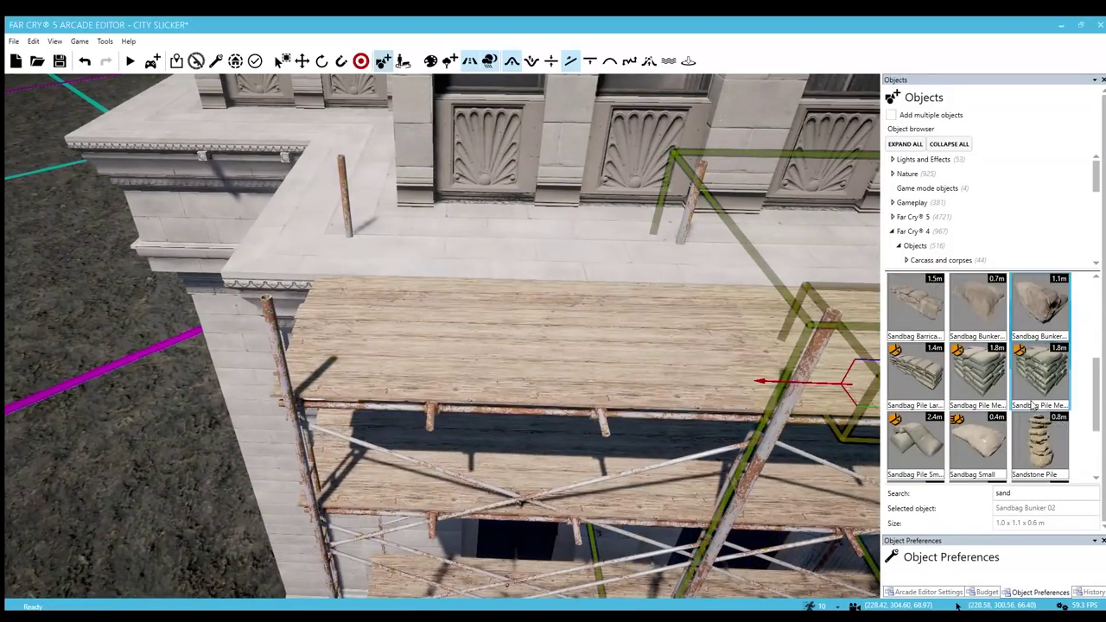
- Try a Sandbag Bunker 01 and a Sandbag Bunker 02 side by side at the top deck's corner end, and delete both
{"action": "left_click_drag", "start_coordinate": [979, 355], "coordinate": [370, 367]}
{"action": "scroll", "coordinate": [993, 388], "scroll_direction": "up", "scroll_amount": 2}
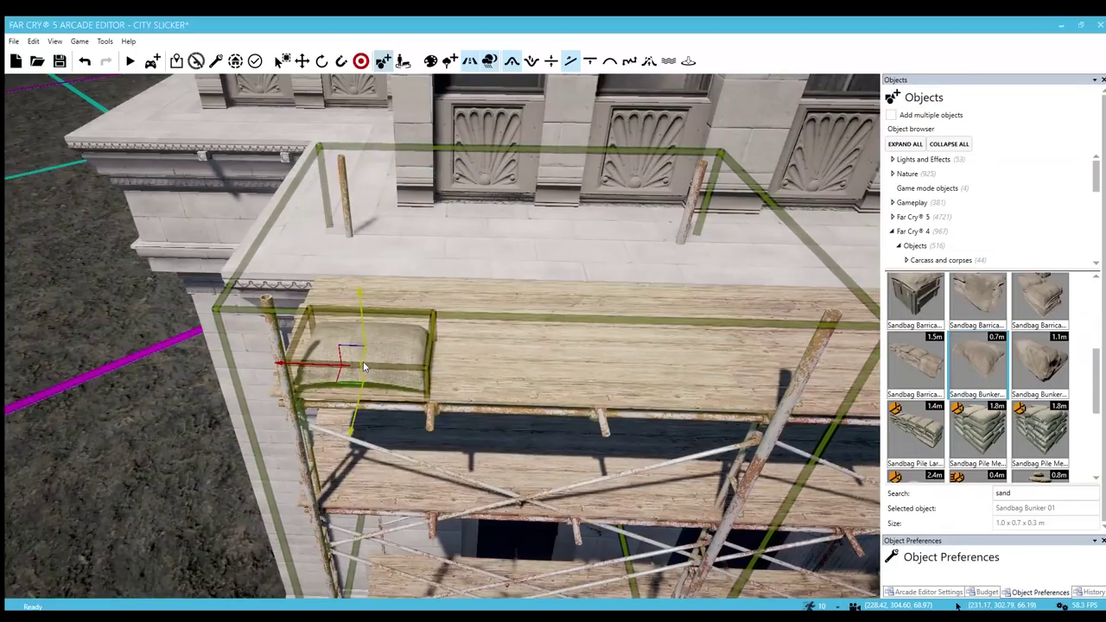
{"action": "left_click_drag", "start_coordinate": [1039, 363], "coordinate": [487, 345]}
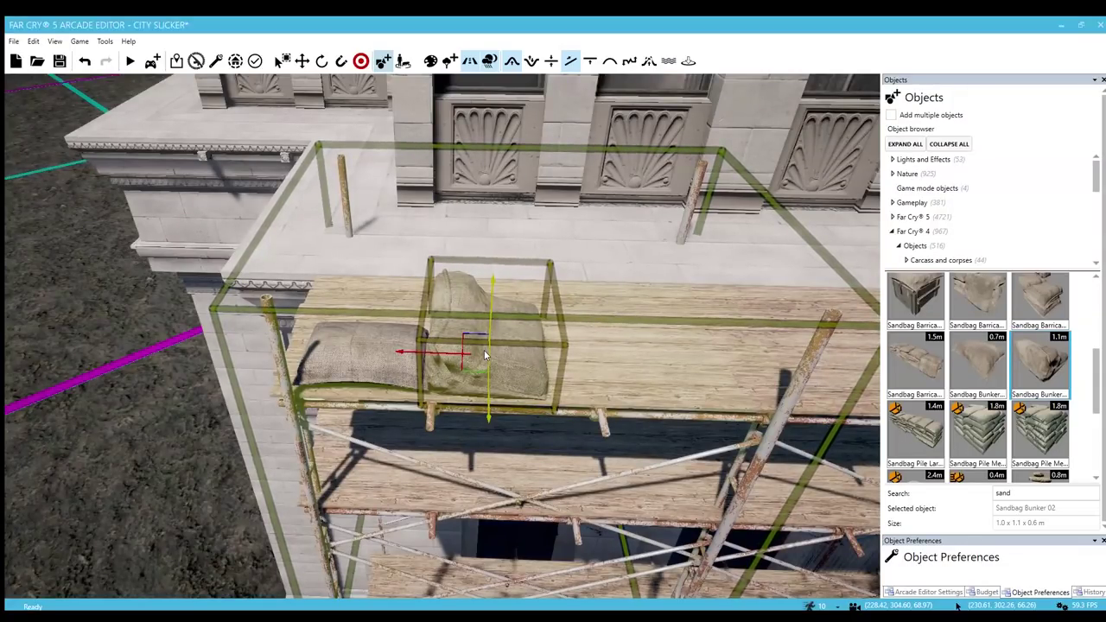
{"action": "key", "text": "Escape"}
{"action": "left_click", "coordinate": [484, 350]}
{"action": "key", "text": "Delete"}
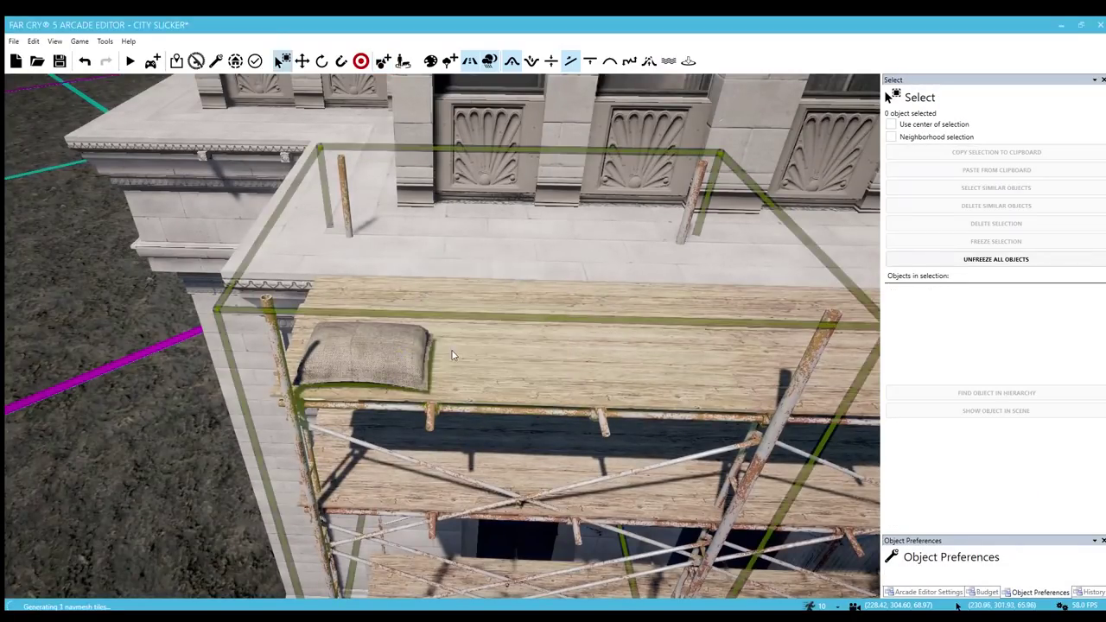
{"action": "left_click", "coordinate": [410, 339]}
{"action": "key", "text": "Delete"}
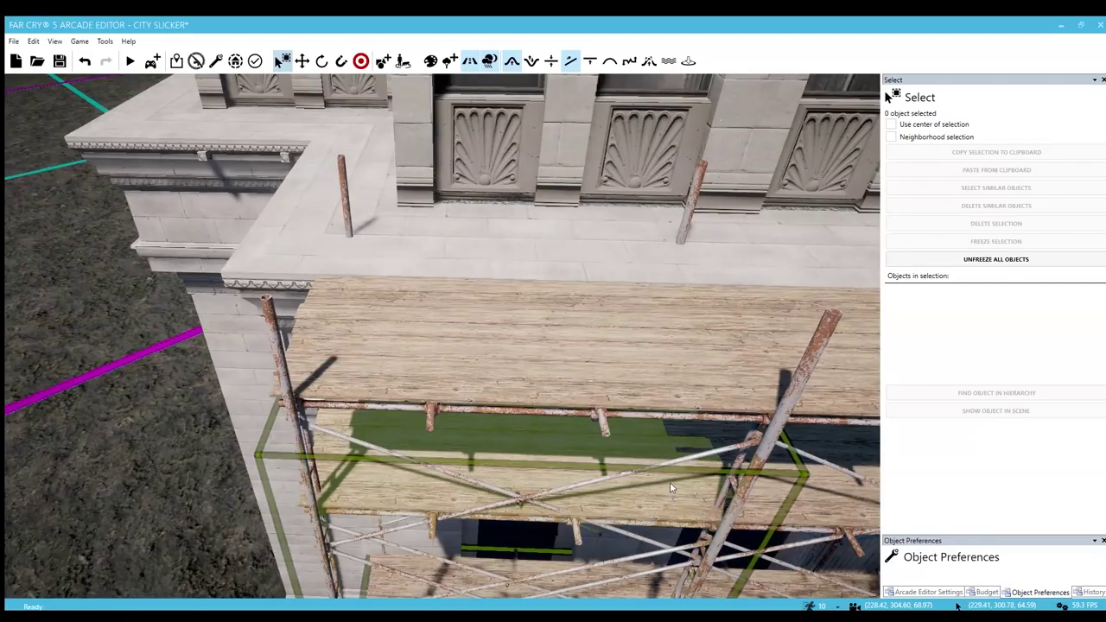
- Search the objects for "bag" and preview Bag Grain Single, Bag Nitrate Pile, Bags Cover 01 and Bags Sand Lamps on the top deck
{"action": "key", "text": "5"}
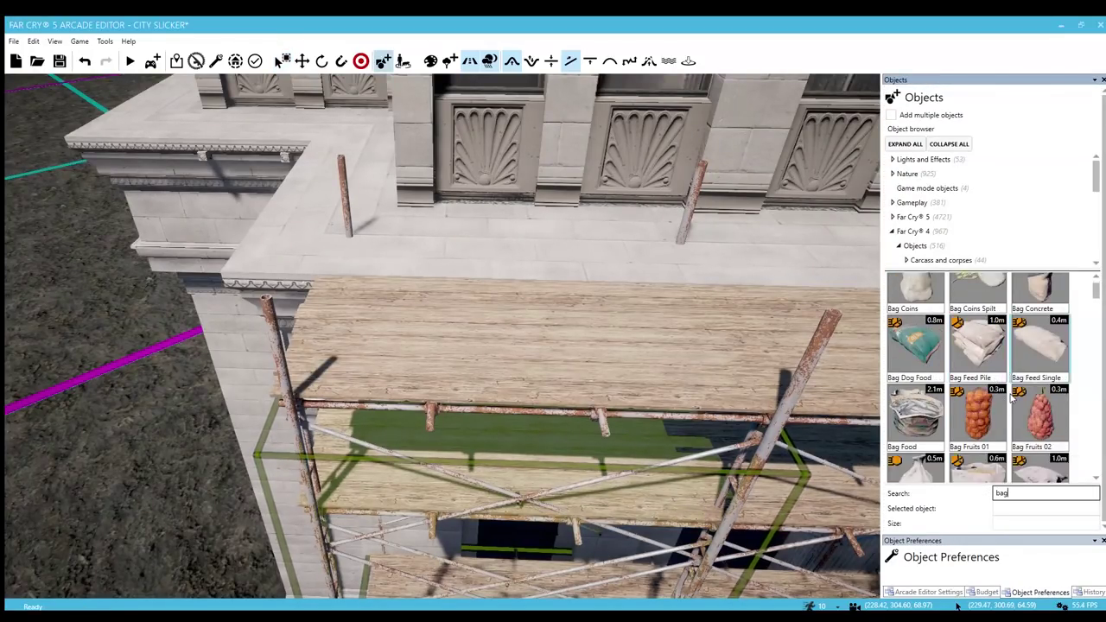
{"action": "left_click", "coordinate": [961, 367]}
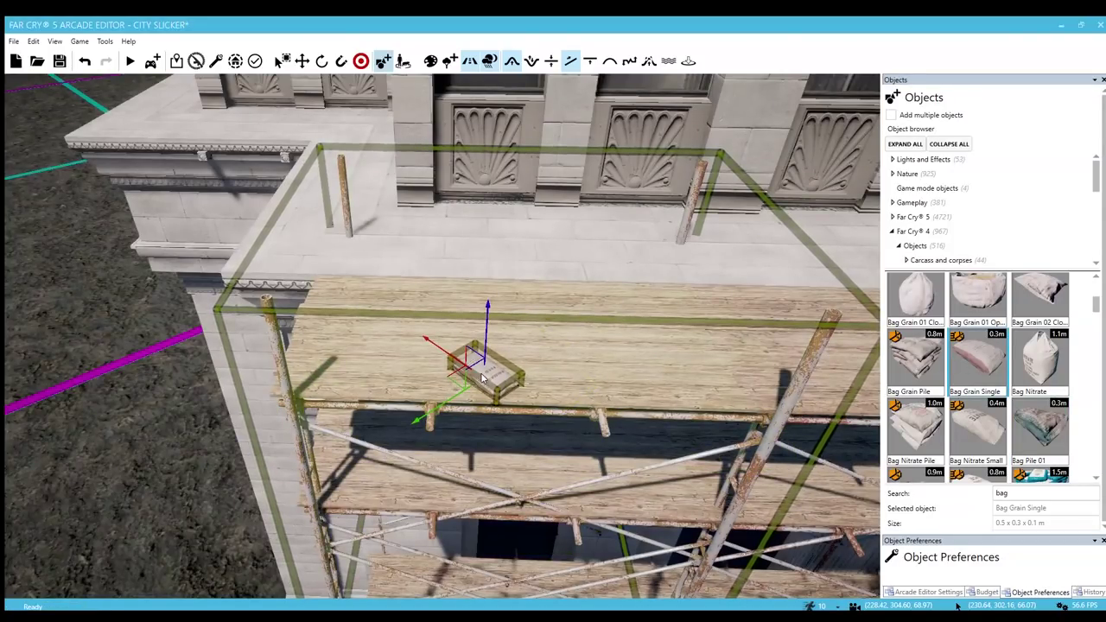
{"action": "left_click", "coordinate": [915, 358]}
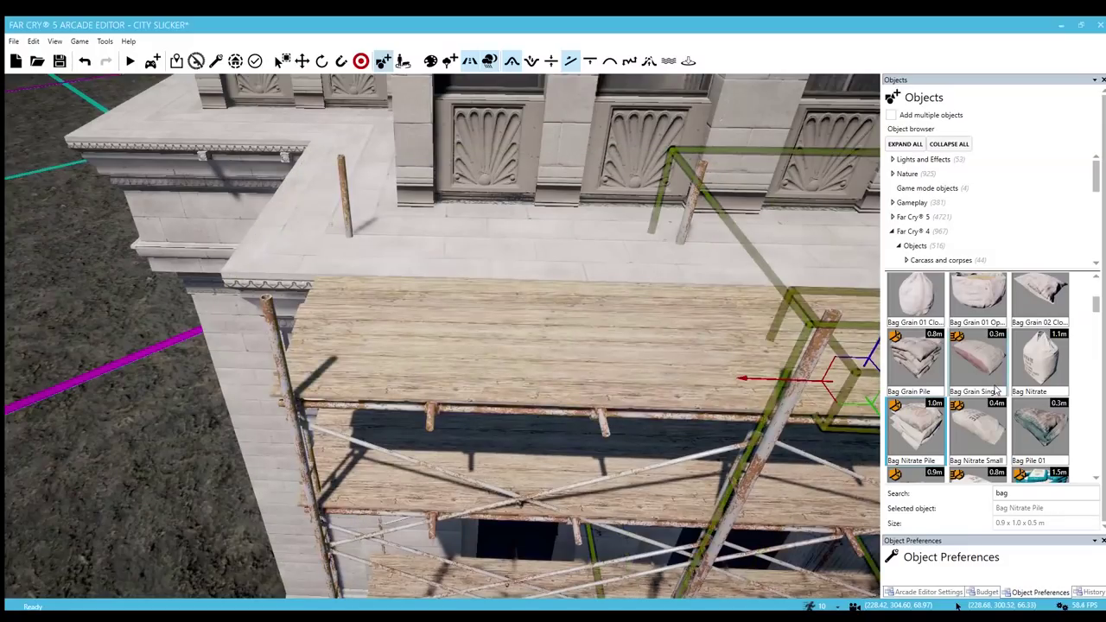
{"action": "scroll", "coordinate": [996, 391], "scroll_direction": "down", "scroll_amount": 2}
{"action": "scroll", "coordinate": [967, 402], "scroll_direction": "down", "scroll_amount": 2}
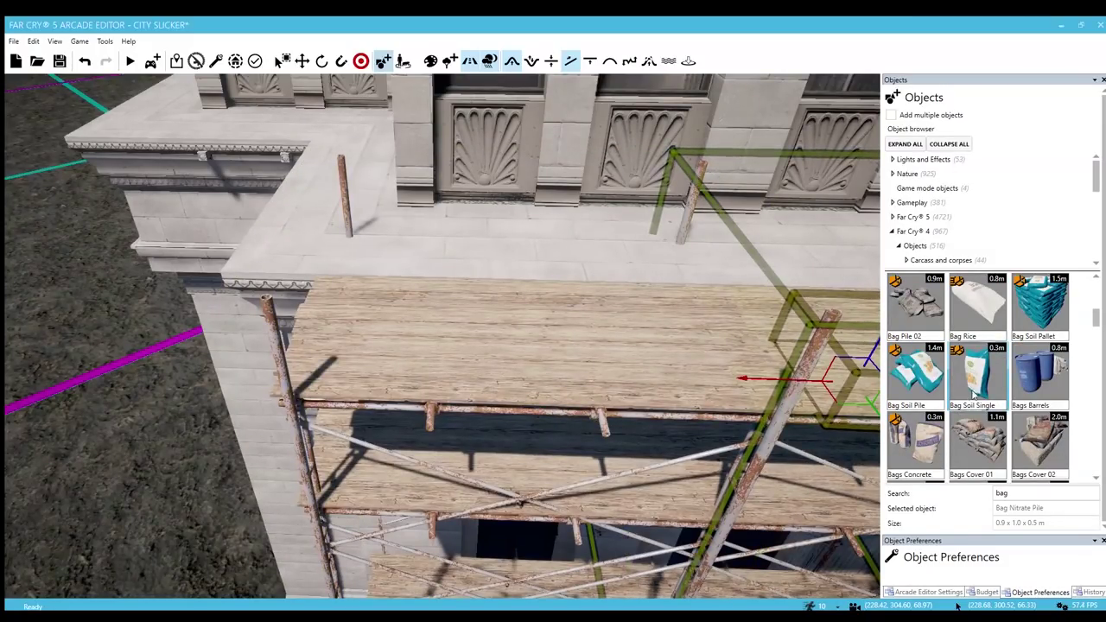
{"action": "scroll", "coordinate": [980, 343], "scroll_direction": "down", "scroll_amount": 2}
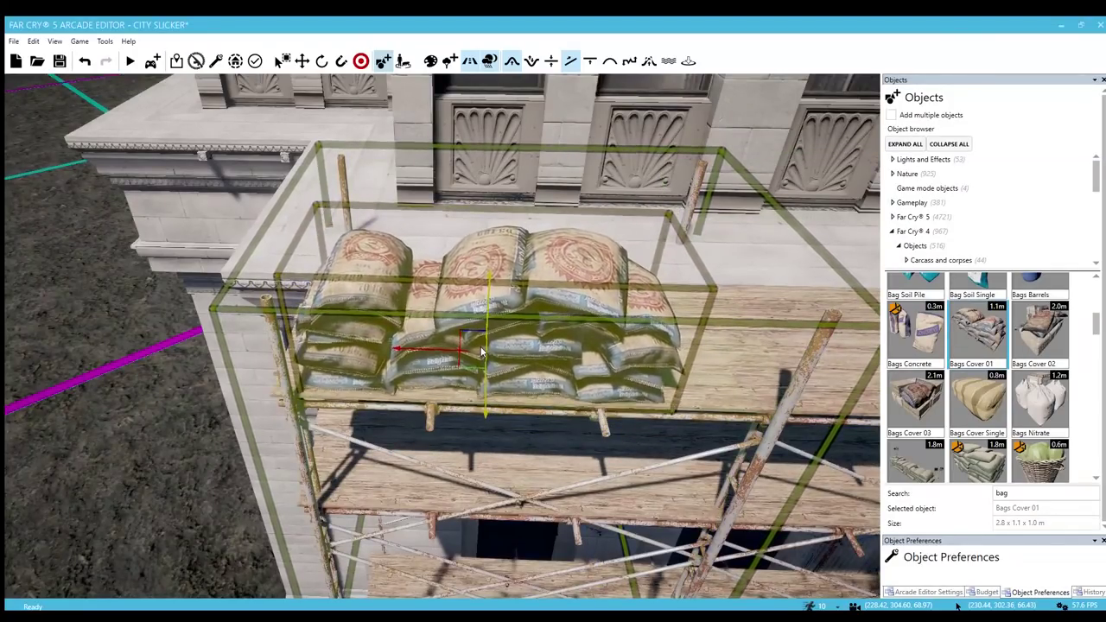
{"action": "scroll", "coordinate": [948, 380], "scroll_direction": "down", "scroll_amount": 1}
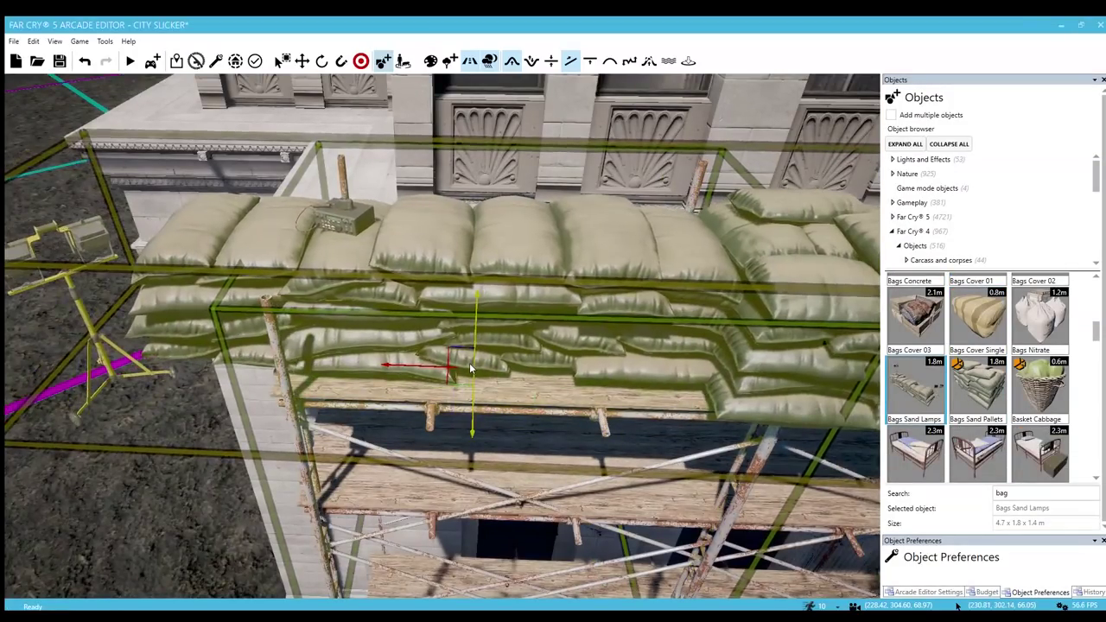
- Preview Bags Sand Pallets, try a Cement Bags Palette at the top deck's corner end, and delete the palette
{"action": "left_click", "coordinate": [974, 383]}
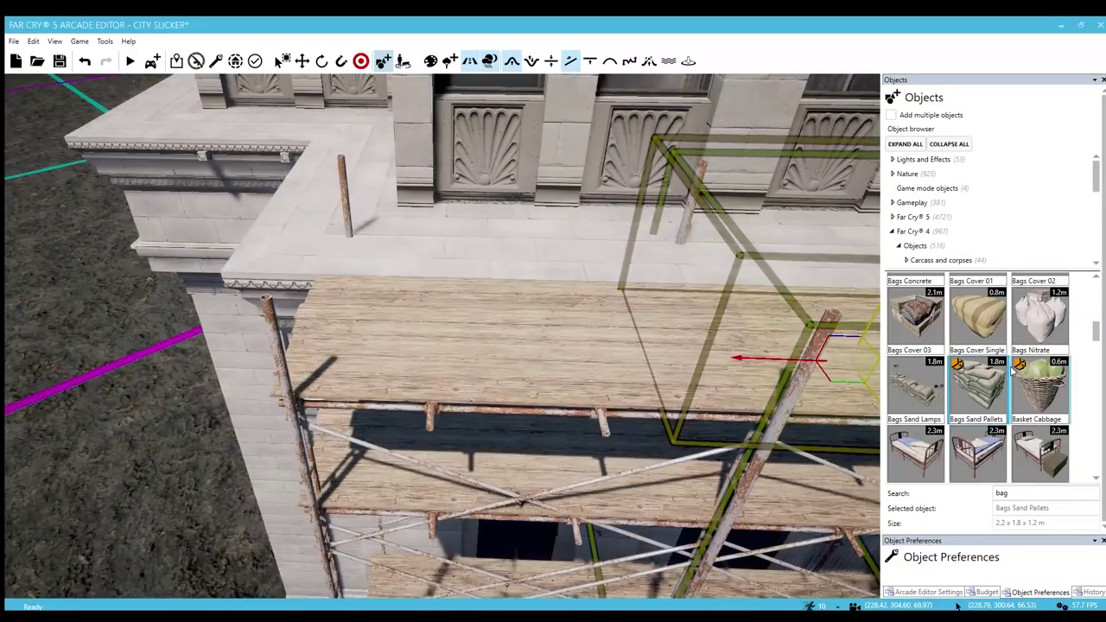
{"action": "scroll", "coordinate": [1009, 370], "scroll_direction": "down", "scroll_amount": 4}
{"action": "left_click", "coordinate": [916, 373]}
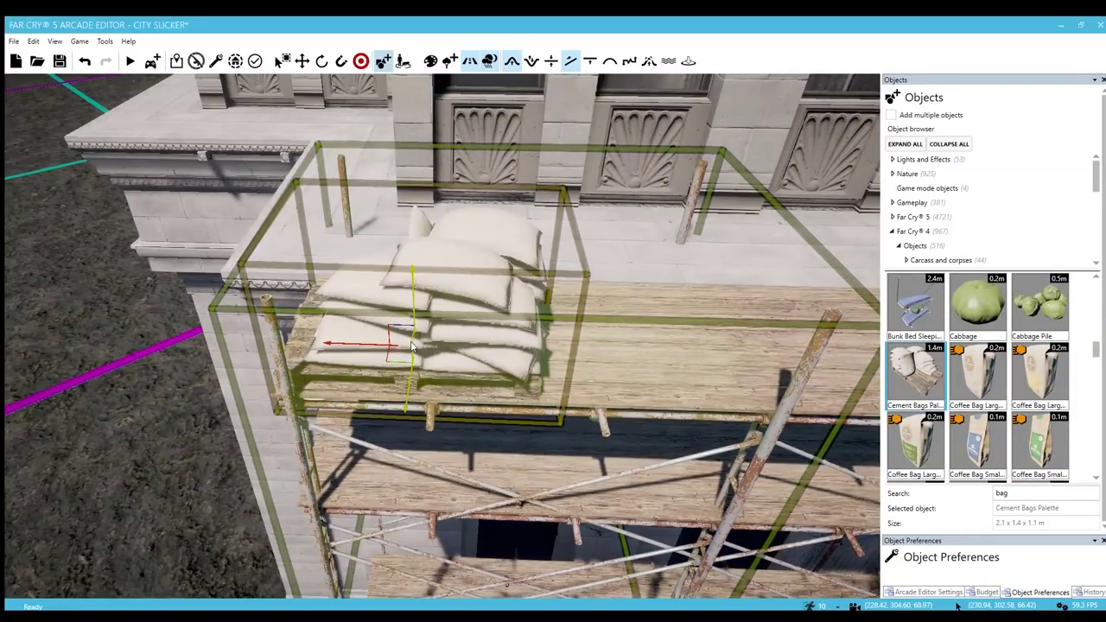
{"action": "left_click", "coordinate": [413, 315]}
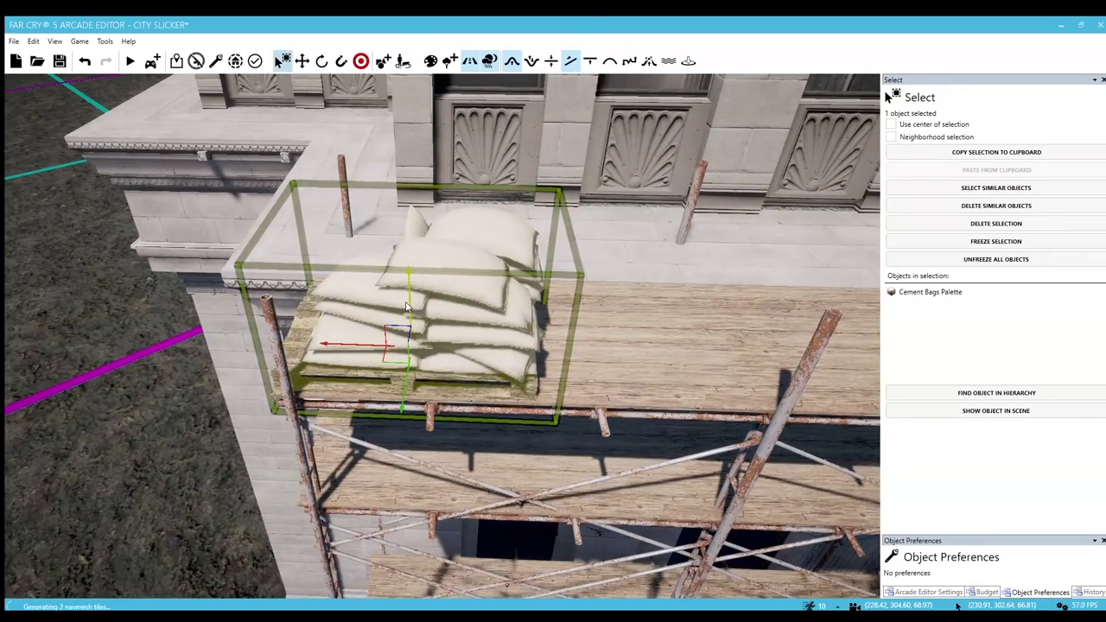
{"action": "mouse_move", "coordinate": [406, 307]}
{"action": "right_mouse_down"}
{"action": "mouse_move", "coordinate": [588, 311]}
{"action": "mouse_move", "coordinate": [407, 307]}
{"action": "right_mouse_up"}
{"action": "key", "text": "Delete"}
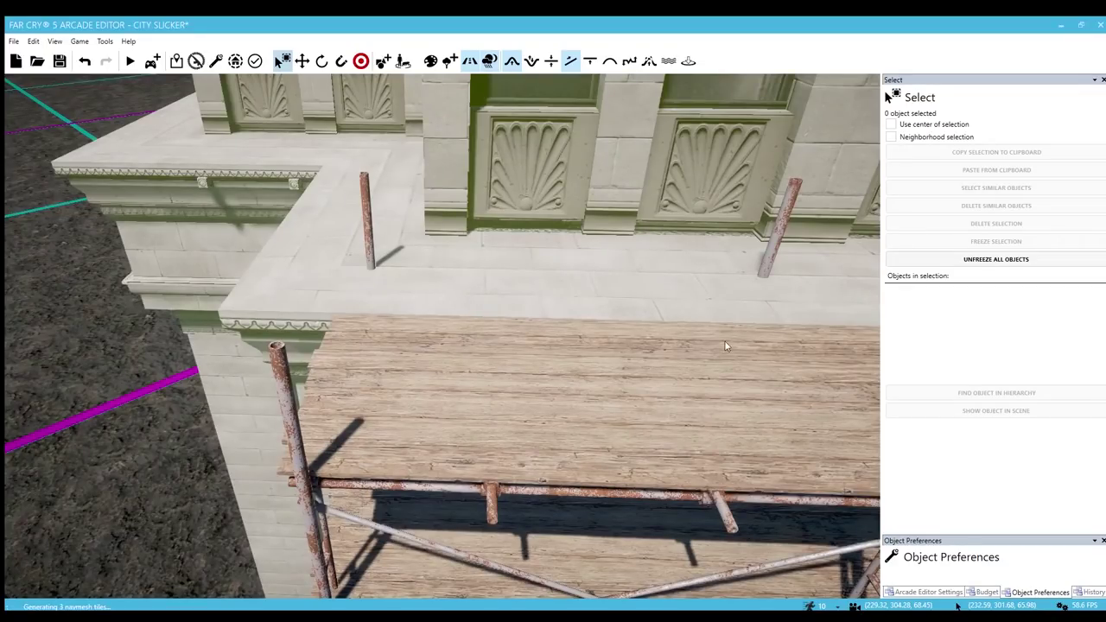
- Search for "sand", compare Sandbag Barricade 02 with Sandbag Barricade 04, and place Barricade 04 along the top deck's outer edge at the building corner
{"action": "key", "text": "5"}
{"action": "scroll", "coordinate": [1028, 405], "scroll_direction": "down", "scroll_amount": 2}
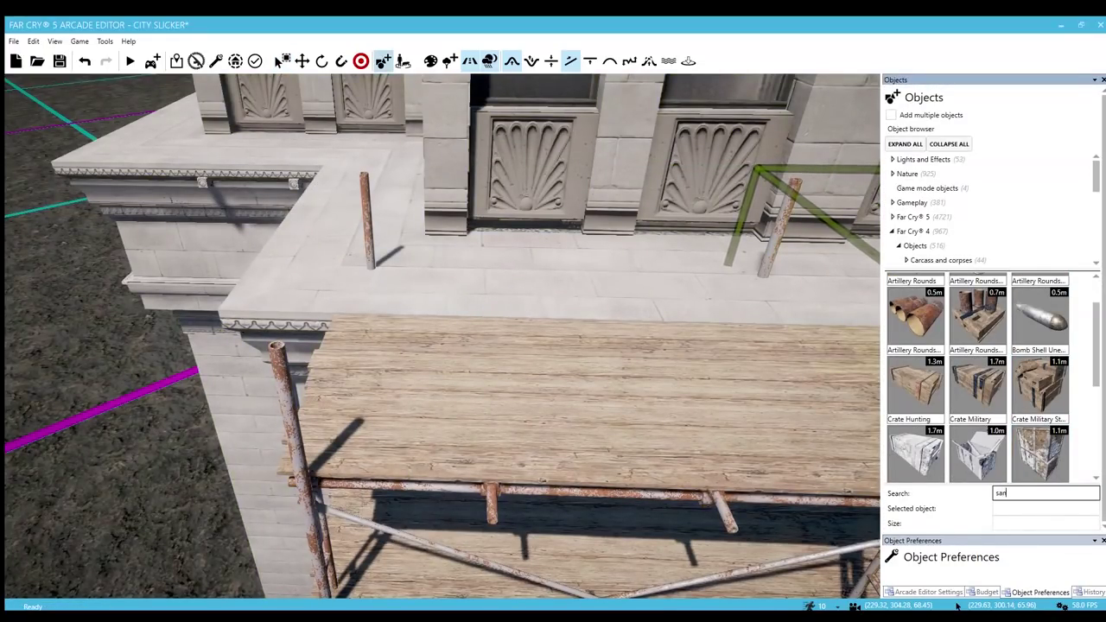
{"action": "scroll", "coordinate": [983, 411], "scroll_direction": "down", "scroll_amount": 3}
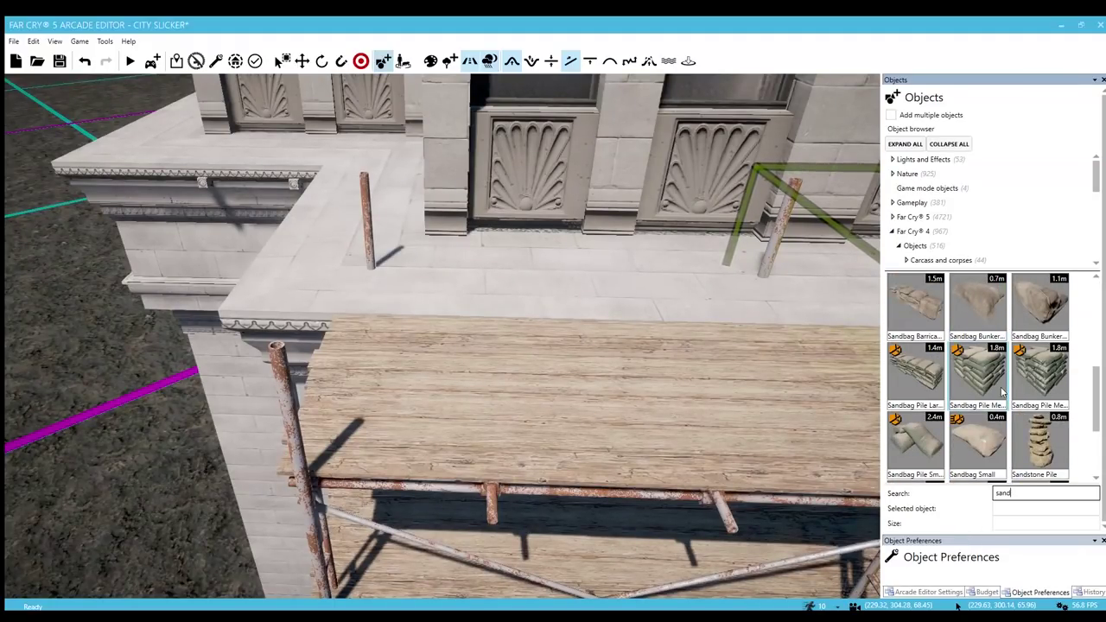
{"action": "left_click", "coordinate": [976, 344]}
{"action": "left_click_drag", "start_coordinate": [523, 398], "coordinate": [561, 397]}
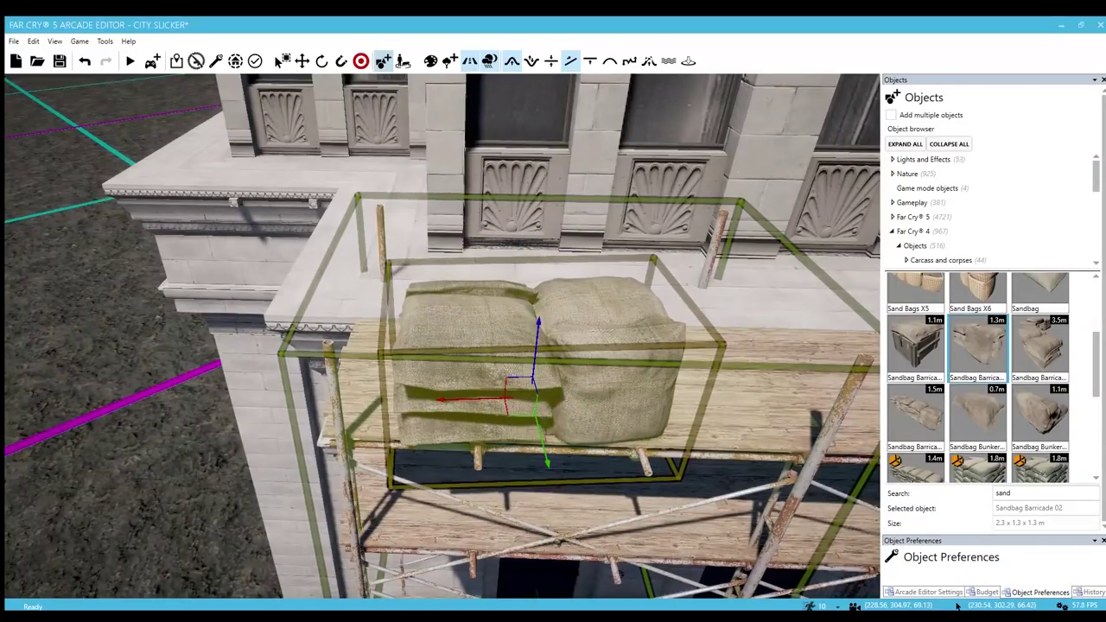
{"action": "left_click", "coordinate": [915, 415]}
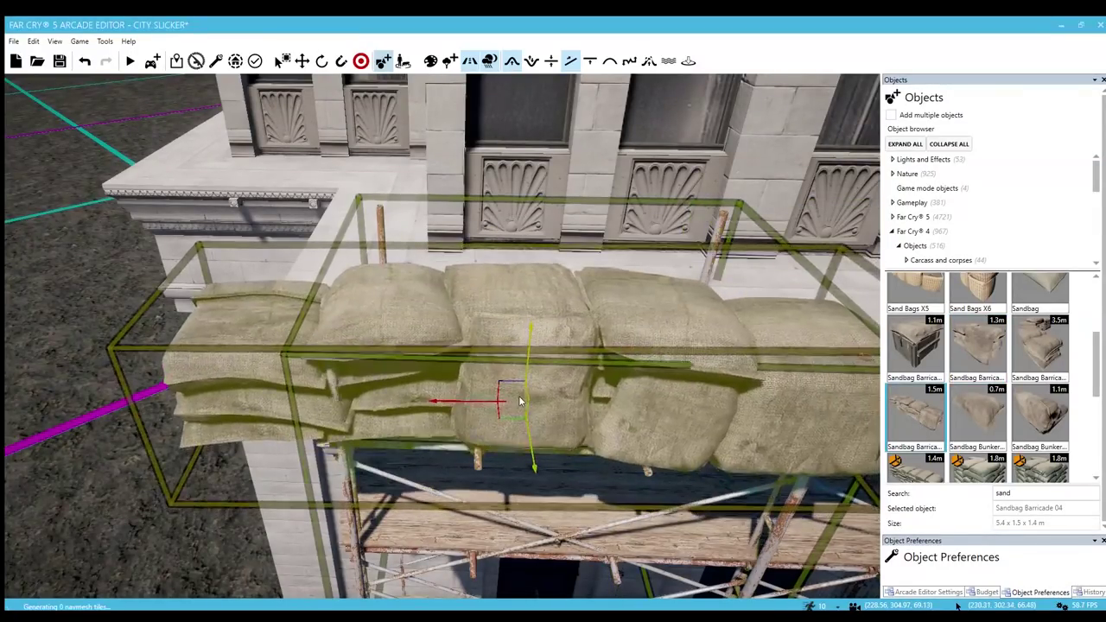
{"action": "left_click_drag", "start_coordinate": [518, 391], "coordinate": [540, 391]}
{"action": "scroll", "coordinate": [513, 357], "scroll_direction": "down", "scroll_amount": 5}
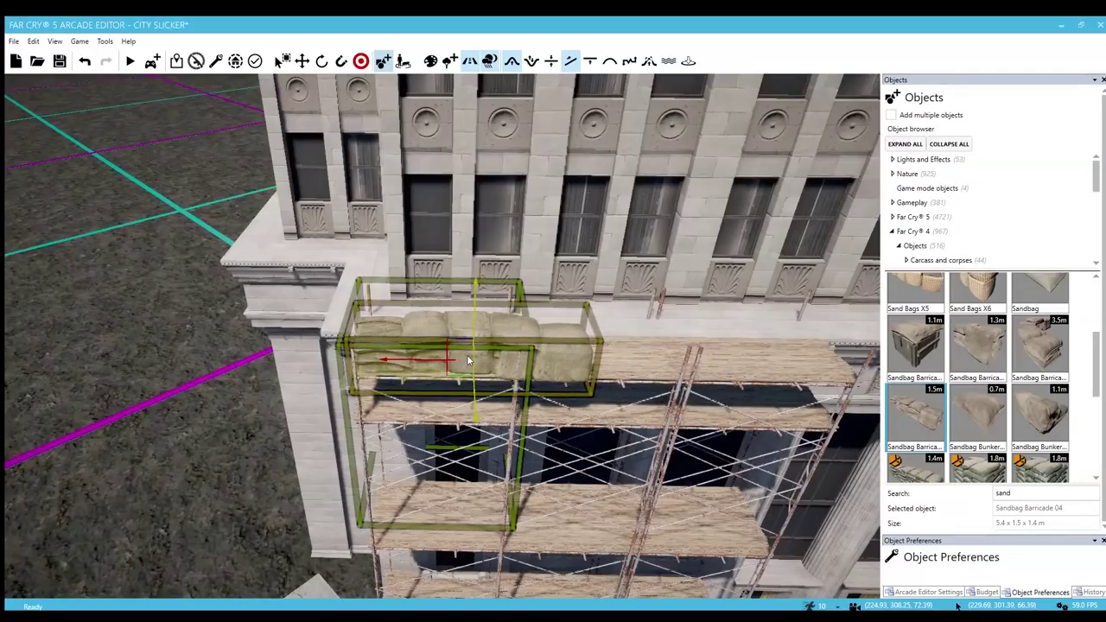
{"action": "left_click", "coordinate": [471, 356]}
- Adjust the Sandbag Barricade 04's position on the top deck and duplicate it along the outer edge to continue the sandbag wall
{"action": "scroll", "coordinate": [474, 350], "scroll_direction": "up", "scroll_amount": 3}
{"action": "left_click_drag", "start_coordinate": [476, 314], "coordinate": [476, 328]}
{"action": "key", "text": "d"}
{"action": "left_click_drag", "start_coordinate": [338, 372], "coordinate": [560, 363], "text": "shift"}
{"action": "key", "text": "d"}
{"action": "key", "text": "w"}
{"action": "right_click_drag", "start_coordinate": [561, 362], "coordinate": [380, 354]}
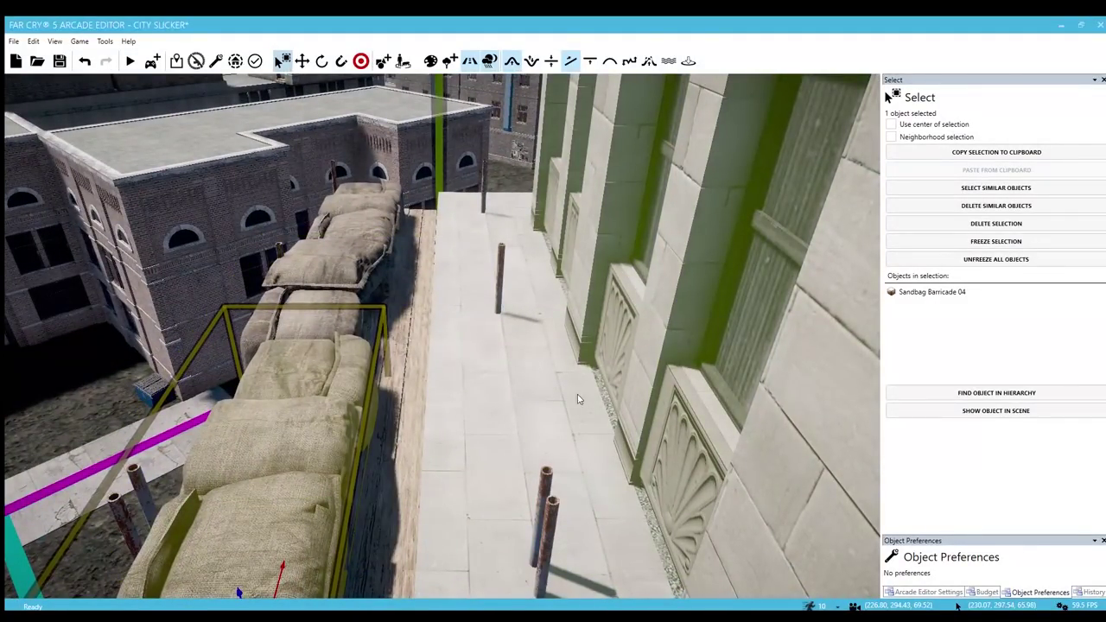
- Place an M2 .50 turret from the Turrets category behind the sandbag wall on the top deck, facing outward
{"action": "key", "text": "5"}
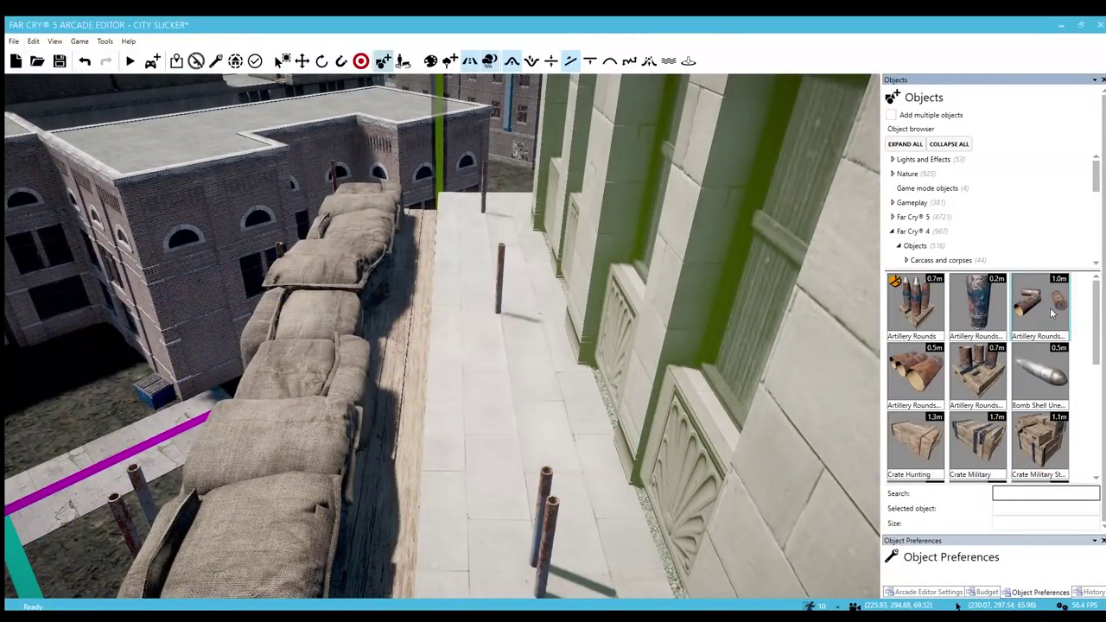
{"action": "scroll", "coordinate": [913, 199], "scroll_direction": "down", "scroll_amount": 2}
{"action": "left_click", "coordinate": [918, 202]}
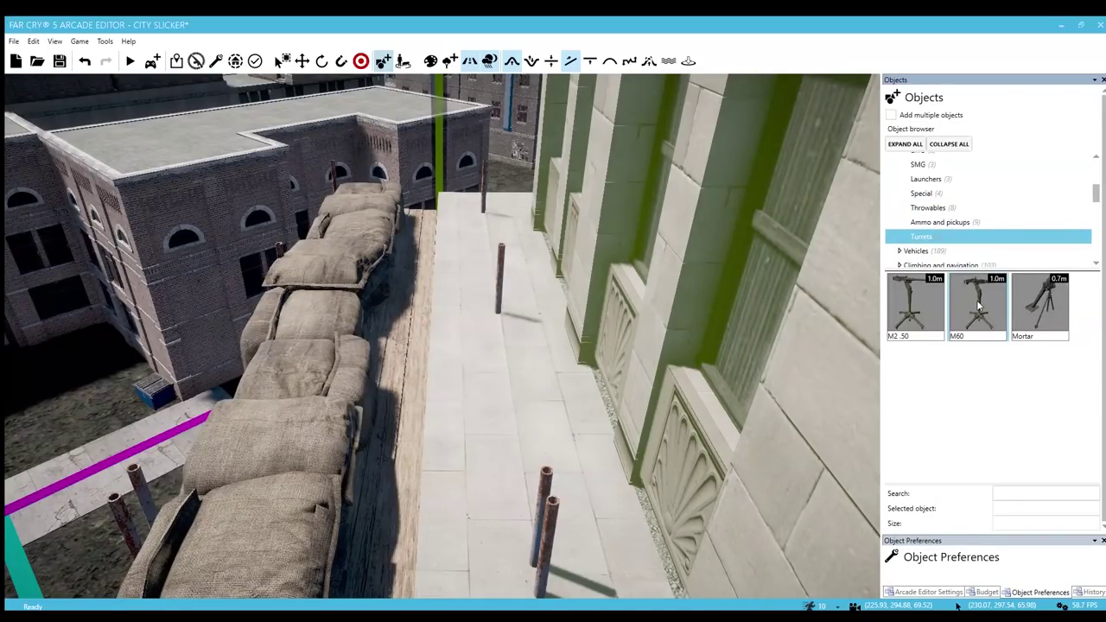
{"action": "left_click", "coordinate": [914, 307]}
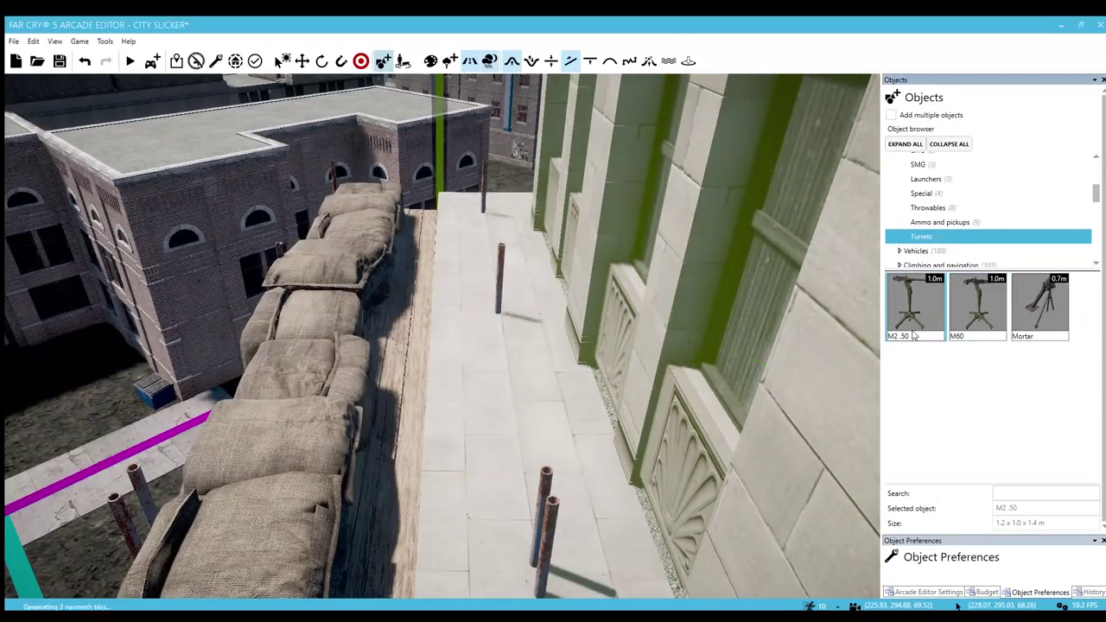
{"action": "scroll", "coordinate": [487, 424], "scroll_direction": "up", "scroll_amount": 3}
{"action": "right_click_drag", "start_coordinate": [486, 424], "coordinate": [453, 420]}
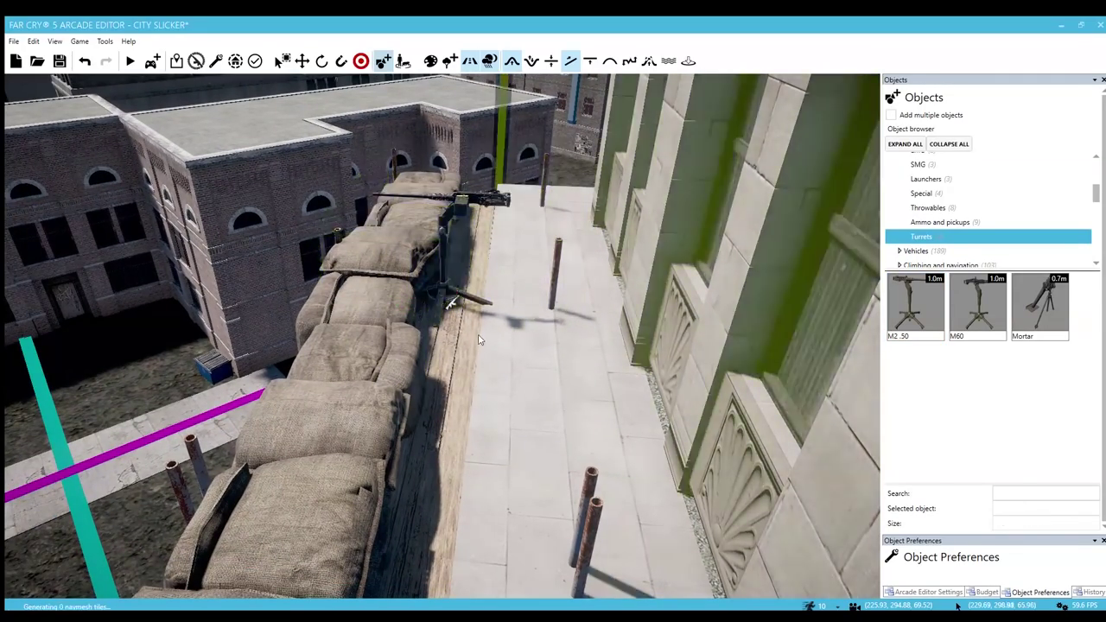
- Duplicate the Sandbag Barricade 04 onto the neighbouring scaffold's top deck to form a wall along its outer edge
{"action": "key", "text": "w"}
{"action": "right_click_drag", "start_coordinate": [480, 340], "coordinate": [234, 369]}
{"action": "key", "text": "w"}
{"action": "key", "text": "s"}
{"action": "key", "text": "s"}
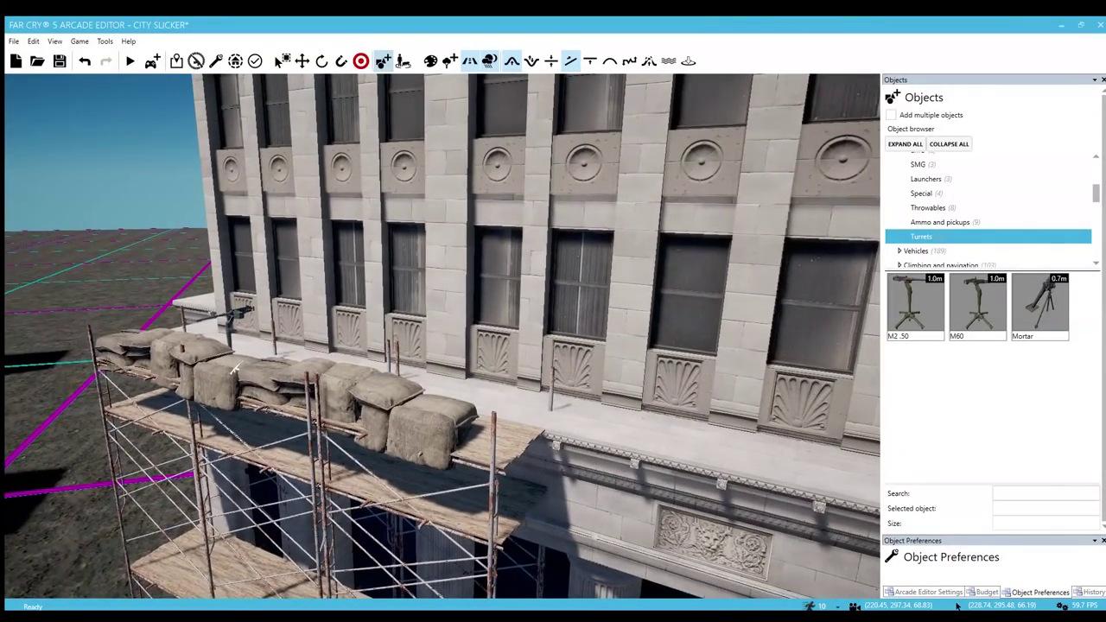
{"action": "key", "text": "d"}
{"action": "mouse_move", "coordinate": [402, 364]}
{"action": "right_mouse_down"}
{"action": "mouse_move", "coordinate": [446, 363]}
{"action": "mouse_move", "coordinate": [402, 363]}
{"action": "right_mouse_up"}
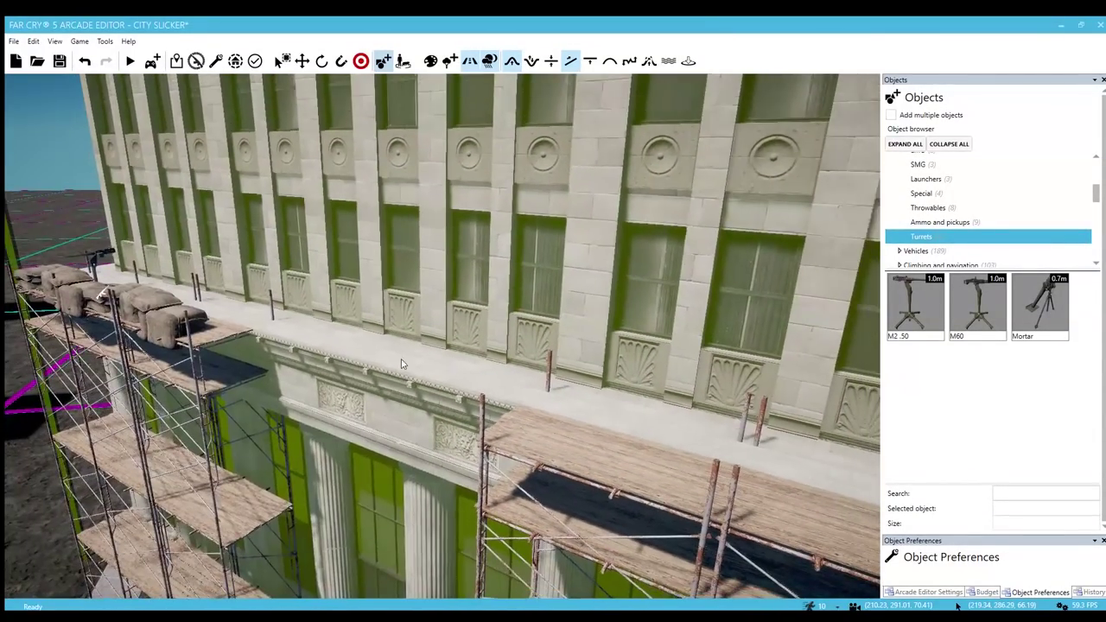
{"action": "left_click", "coordinate": [145, 334]}
{"action": "scroll", "coordinate": [145, 333], "scroll_direction": "down", "scroll_amount": 2}
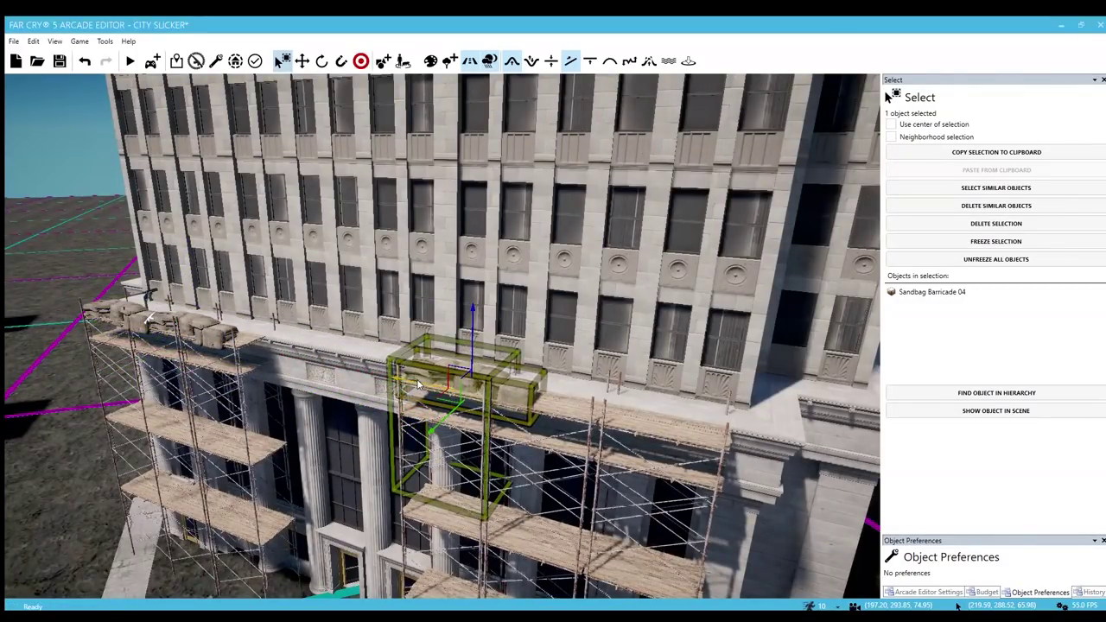
{"action": "left_click_drag", "start_coordinate": [567, 412], "coordinate": [573, 413]}
- Duplicate the M2 .50 turret onto the second scaffold and position it behind the first sandbag barricade there
{"action": "key", "text": "w"}
{"action": "right_click_drag", "start_coordinate": [573, 413], "coordinate": [561, 462]}
{"action": "key", "text": "d"}
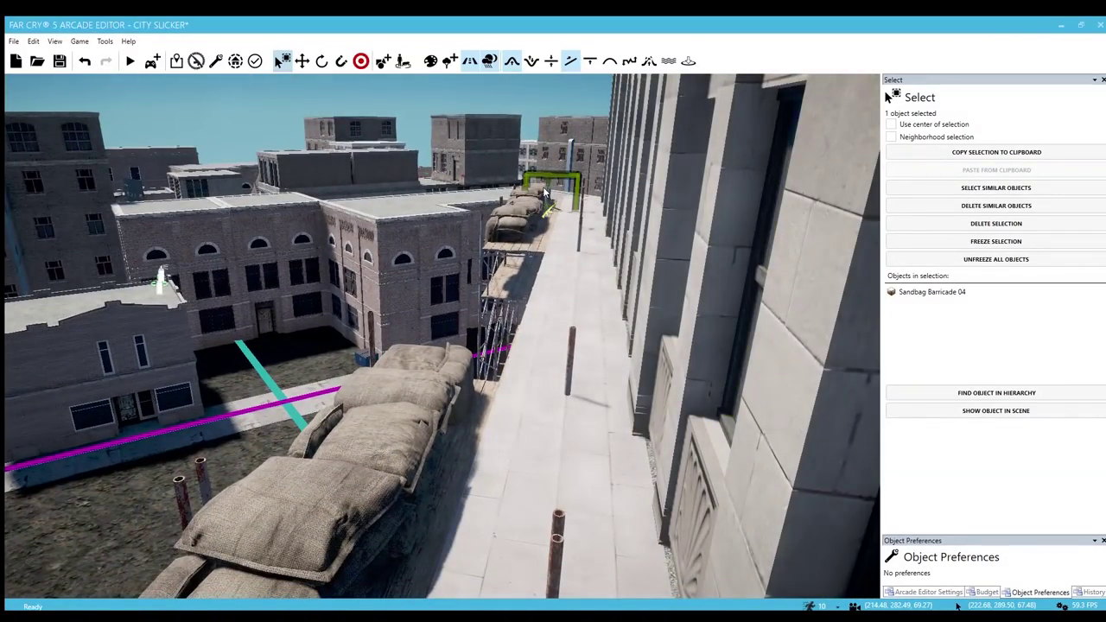
{"action": "left_click", "coordinate": [545, 193]}
{"action": "key", "text": "s"}
{"action": "right_click_drag", "start_coordinate": [545, 194], "coordinate": [647, 276]}
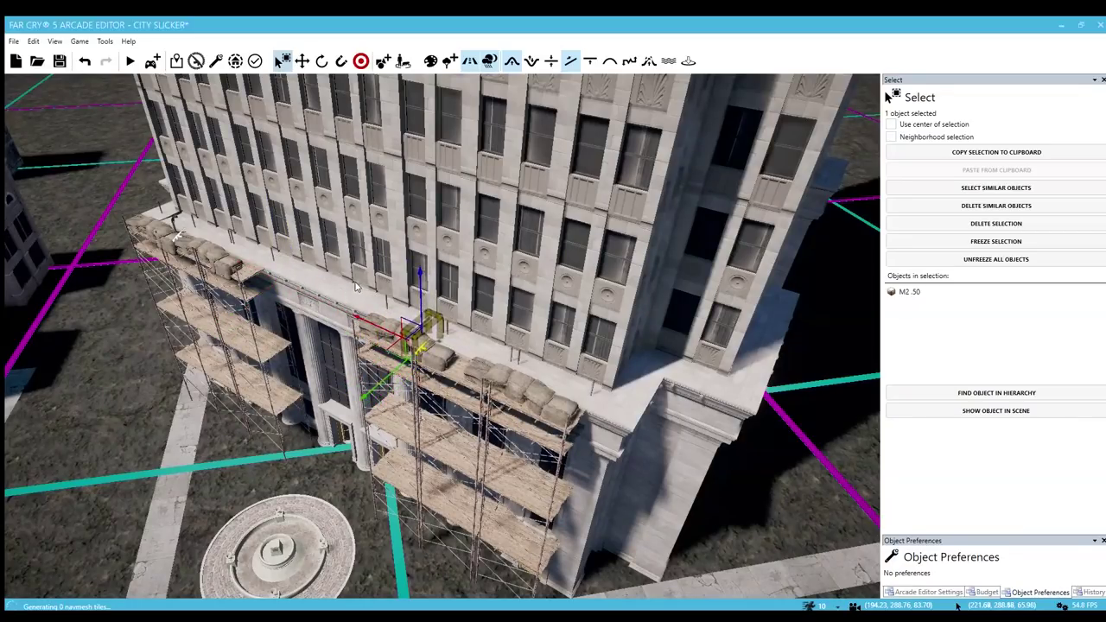
{"action": "key", "text": "w"}
{"action": "key", "text": "a"}
{"action": "right_click_drag", "start_coordinate": [371, 289], "coordinate": [303, 294]}
{"action": "key", "text": "d"}
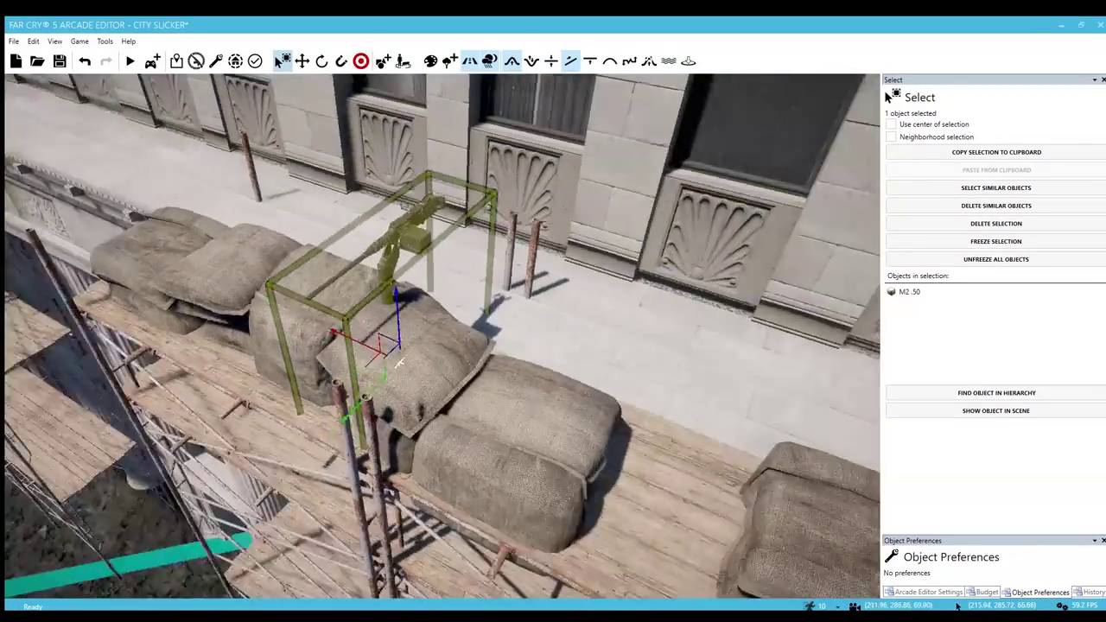
{"action": "right_click_drag", "start_coordinate": [449, 294], "coordinate": [384, 297]}
{"action": "left_click_drag", "start_coordinate": [394, 371], "coordinate": [467, 361]}
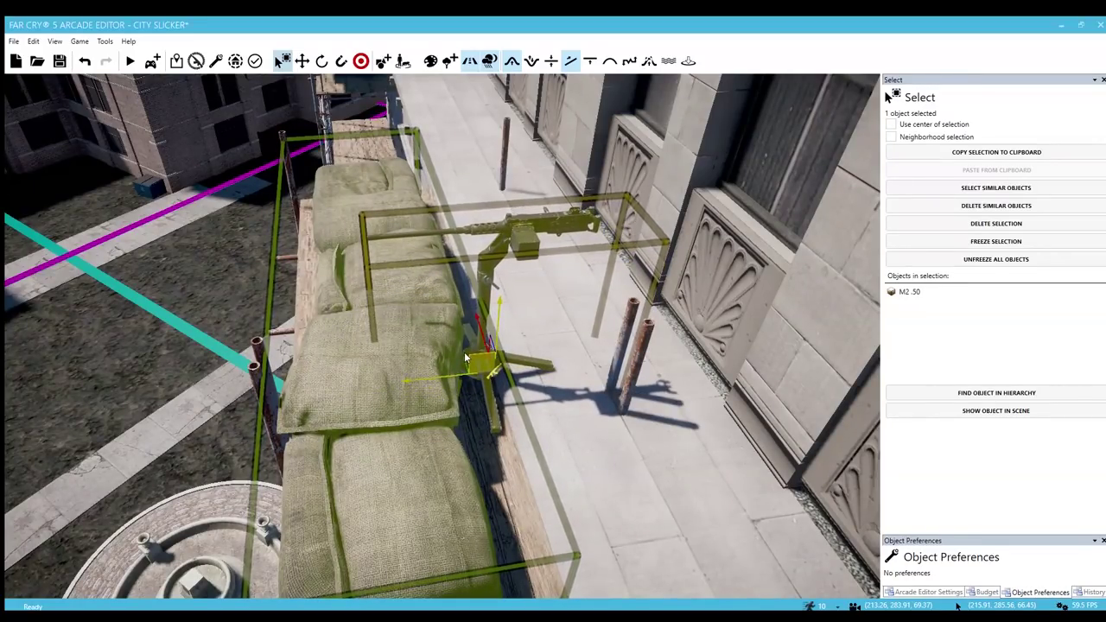
- Duplicate the M2 .50 turret along the second scaffold and set it behind the sandbag barricade nearest the building corner
{"action": "right_click_drag", "start_coordinate": [466, 361], "coordinate": [423, 358]}
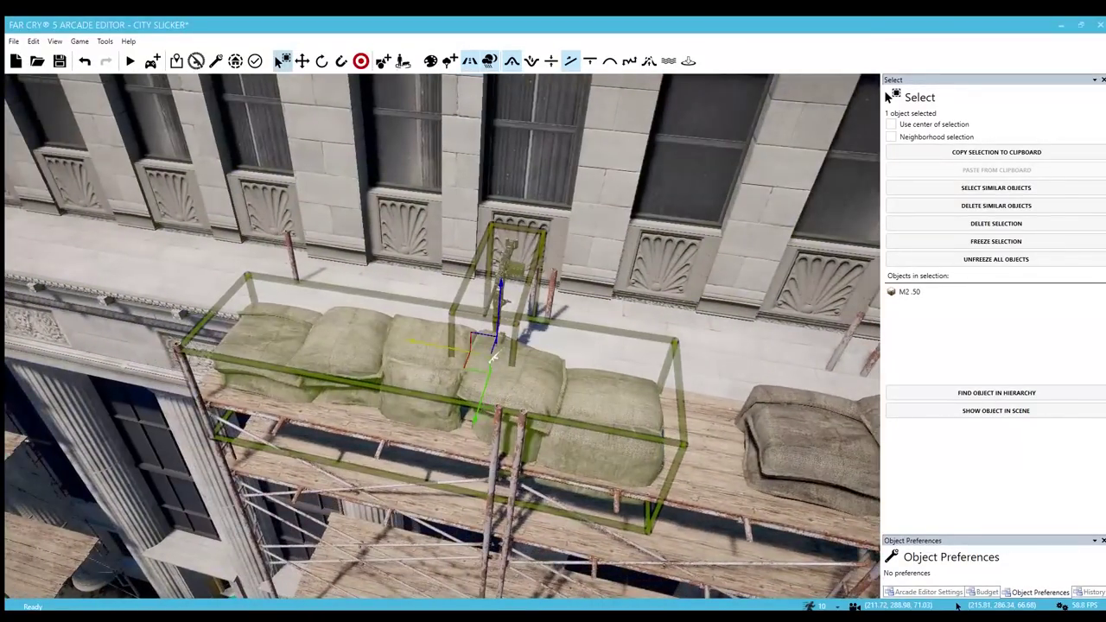
{"action": "left_click_drag", "start_coordinate": [494, 356], "coordinate": [268, 378], "text": "alt"}
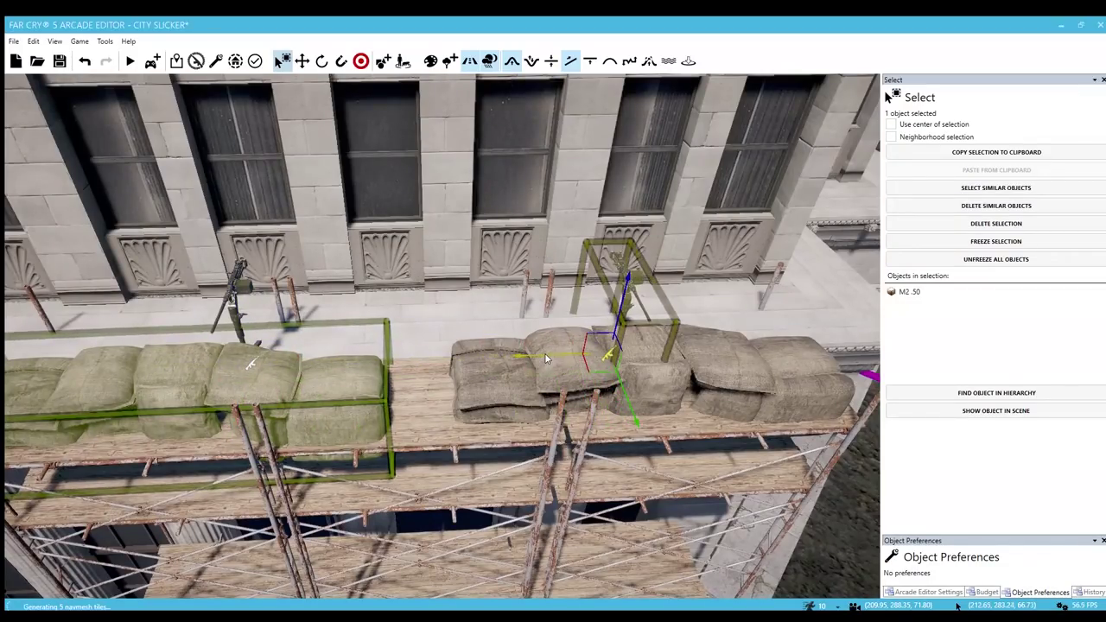
{"action": "left_click_drag", "start_coordinate": [509, 359], "coordinate": [535, 423], "text": "alt"}
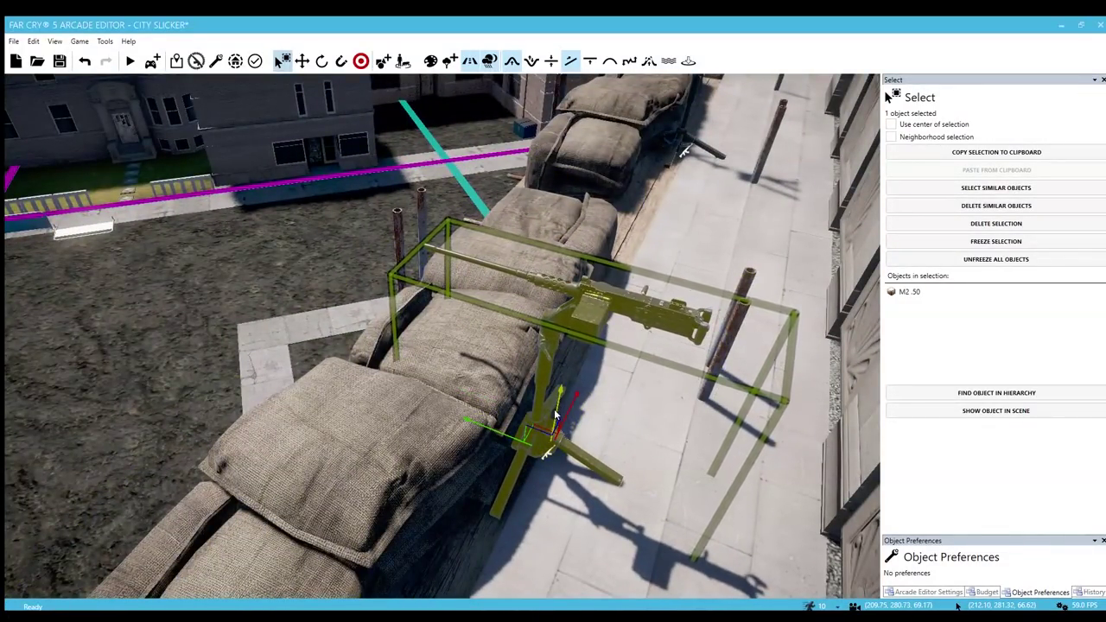
- Playtest the map from the ledge and inspect the turret positions and sandbag cover on the second scaffold
{"action": "right_click_drag", "start_coordinate": [554, 401], "coordinate": [581, 408]}
{"action": "key", "text": "ctrl+g"}
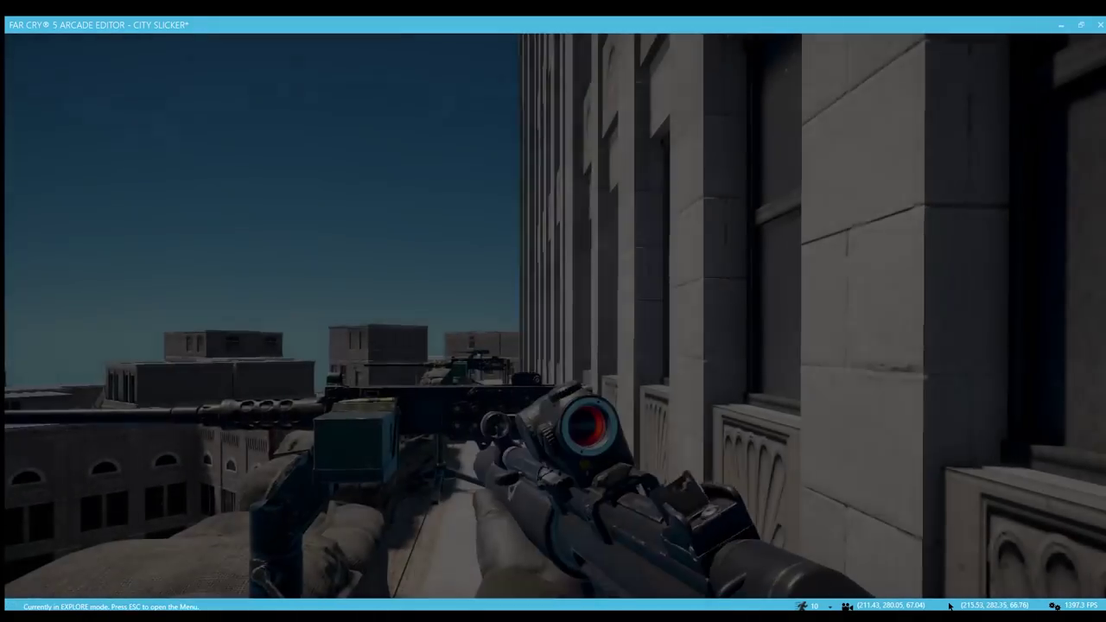
{"action": "key", "text": "w"}
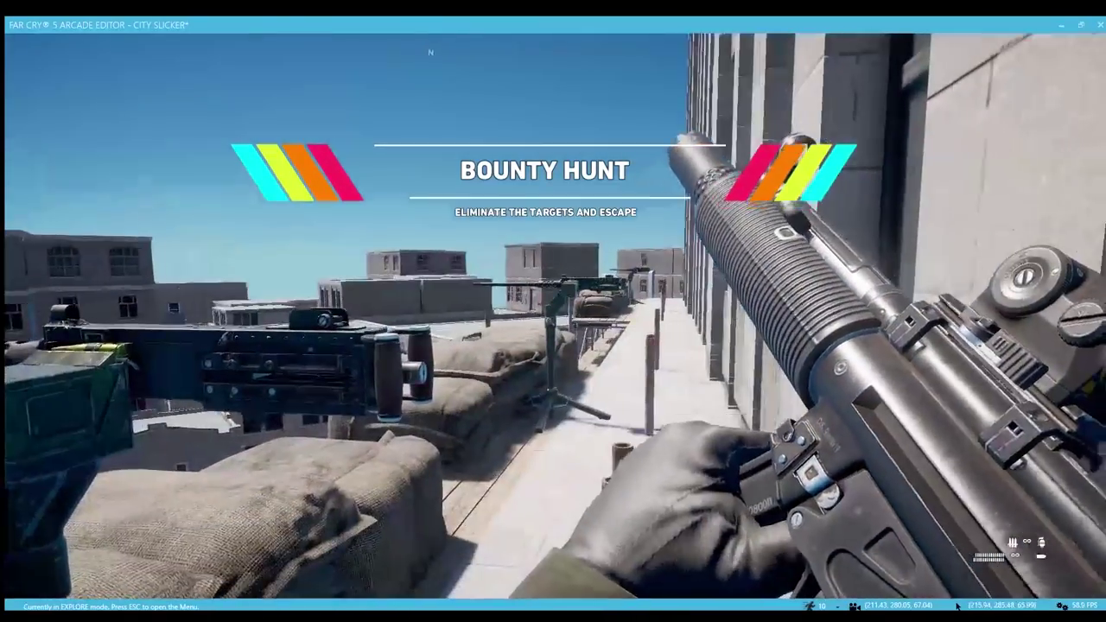
{"action": "key", "text": "w"}
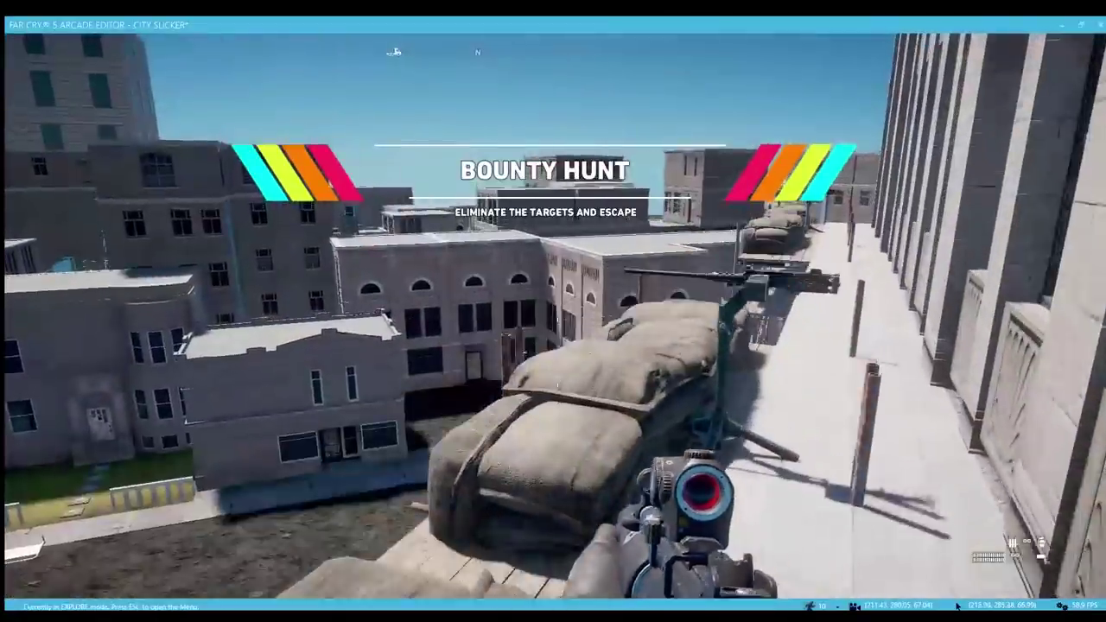
{"action": "key", "text": "w"}
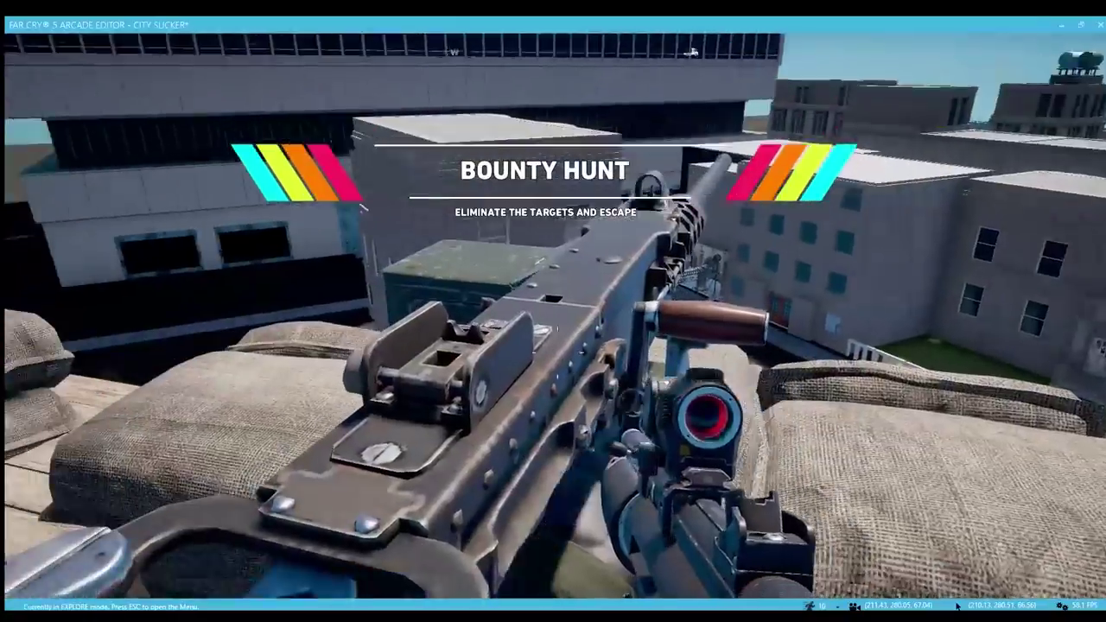
{"action": "key", "text": "d"}
{"action": "key", "text": "a"}
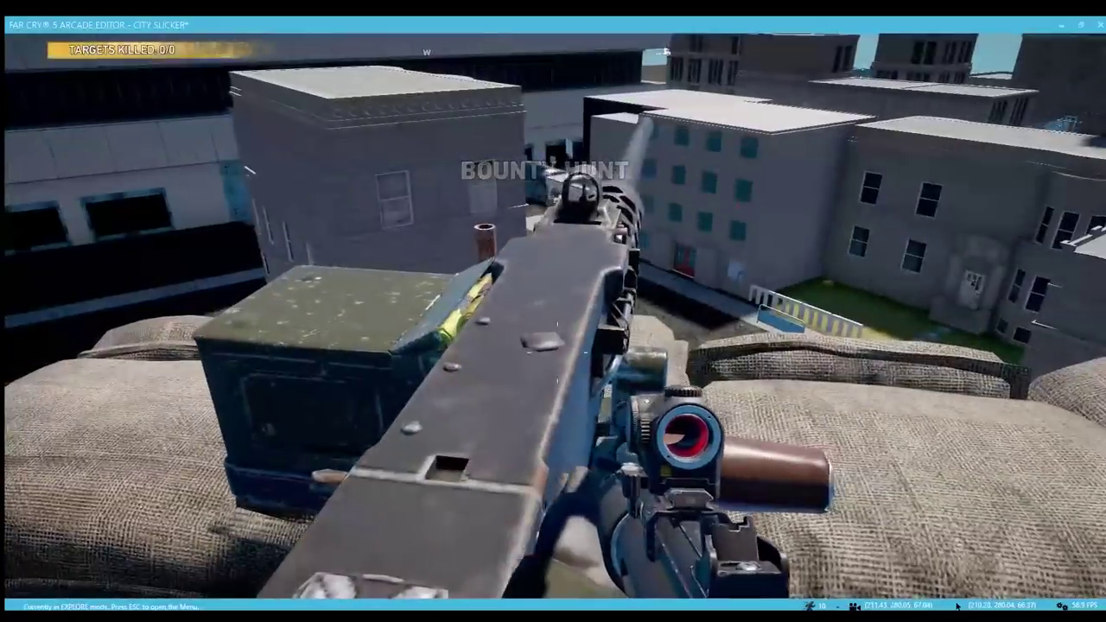
{"action": "key", "text": "w"}
{"action": "key", "text": "w"}
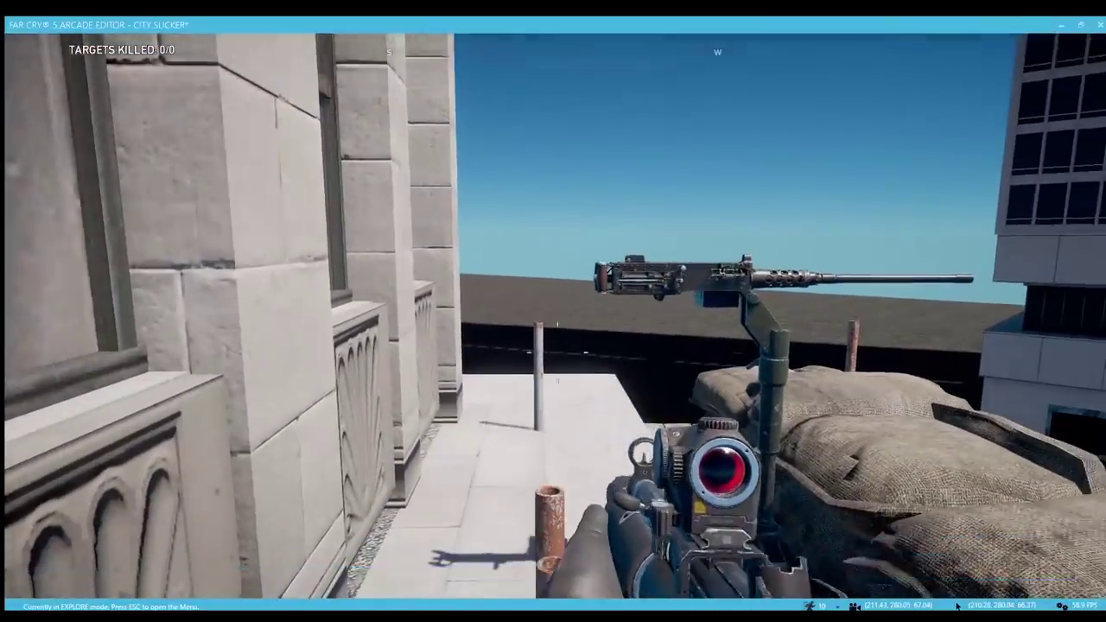
- Mount an M2 .50 turret in the playtest, fire it to check its field of fire, and dismount
{"action": "key", "text": "e"}
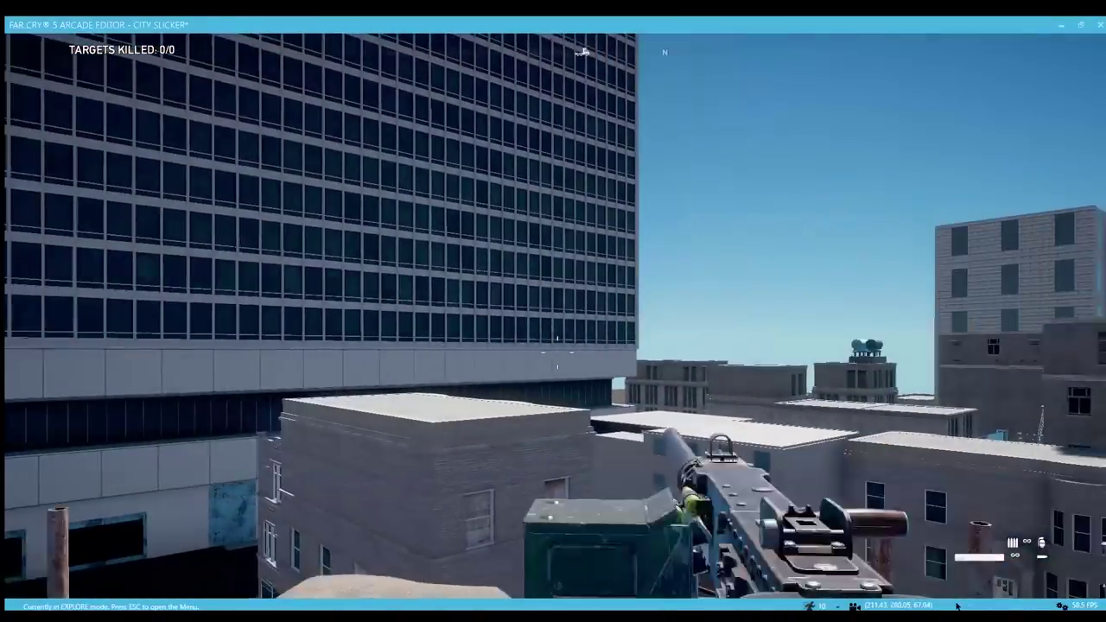
{"action": "left_click", "coordinate": [555, 315]}
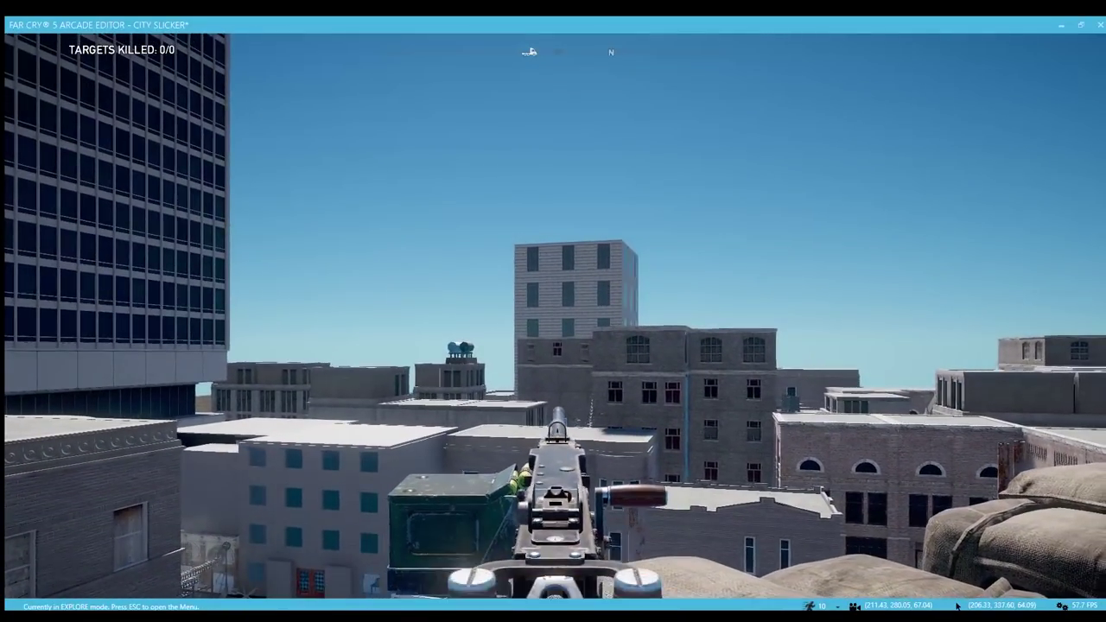
{"action": "key", "text": "e"}
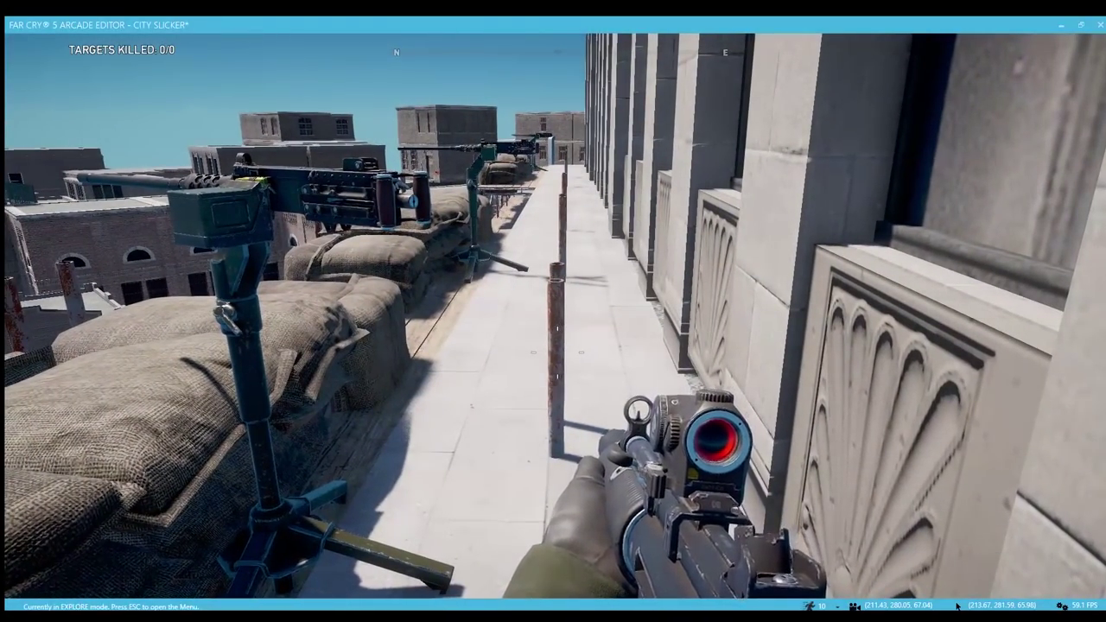
- Walk the ledge past the sandbag walls to check the cover and end the playtest
{"action": "key", "text": "w"}
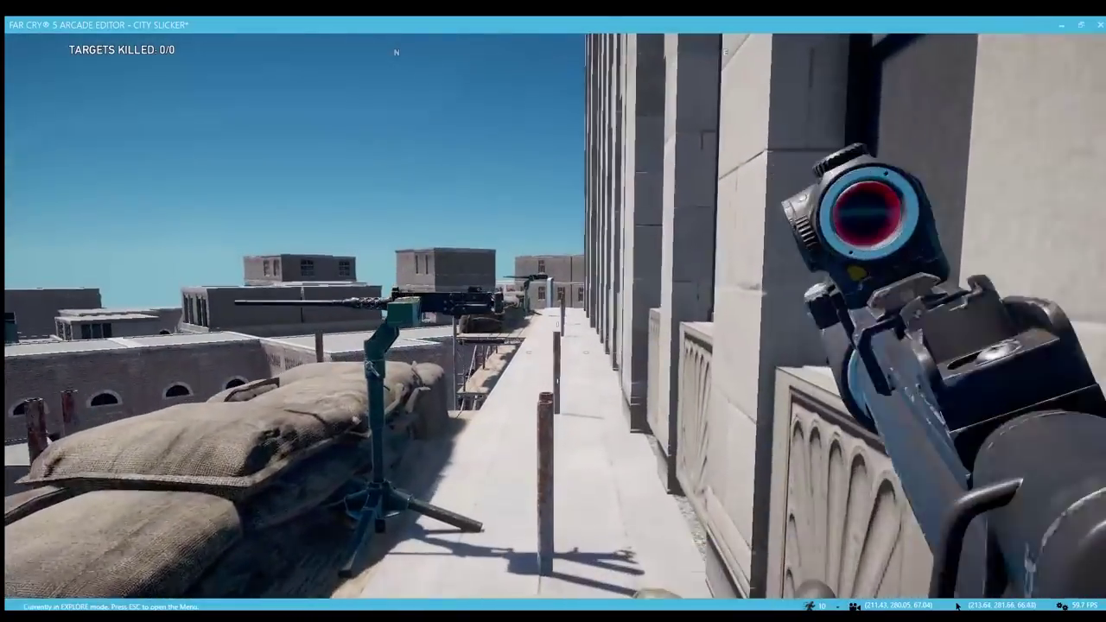
{"action": "key", "text": "w"}
{"action": "key", "text": "c"}
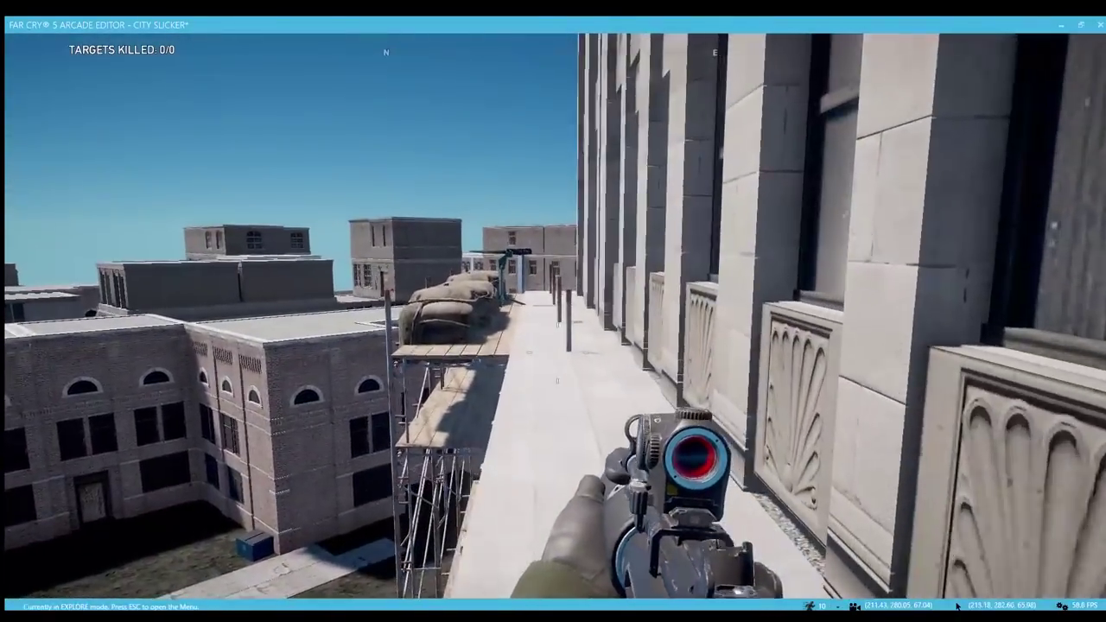
{"action": "key", "text": "w"}
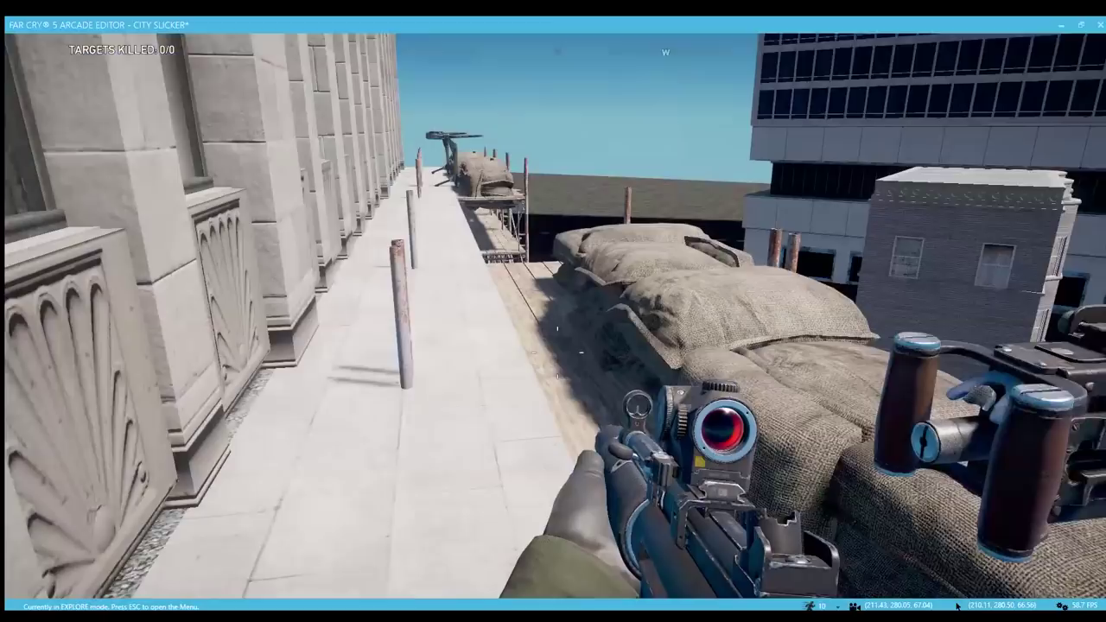
{"action": "key", "text": "Escape"}
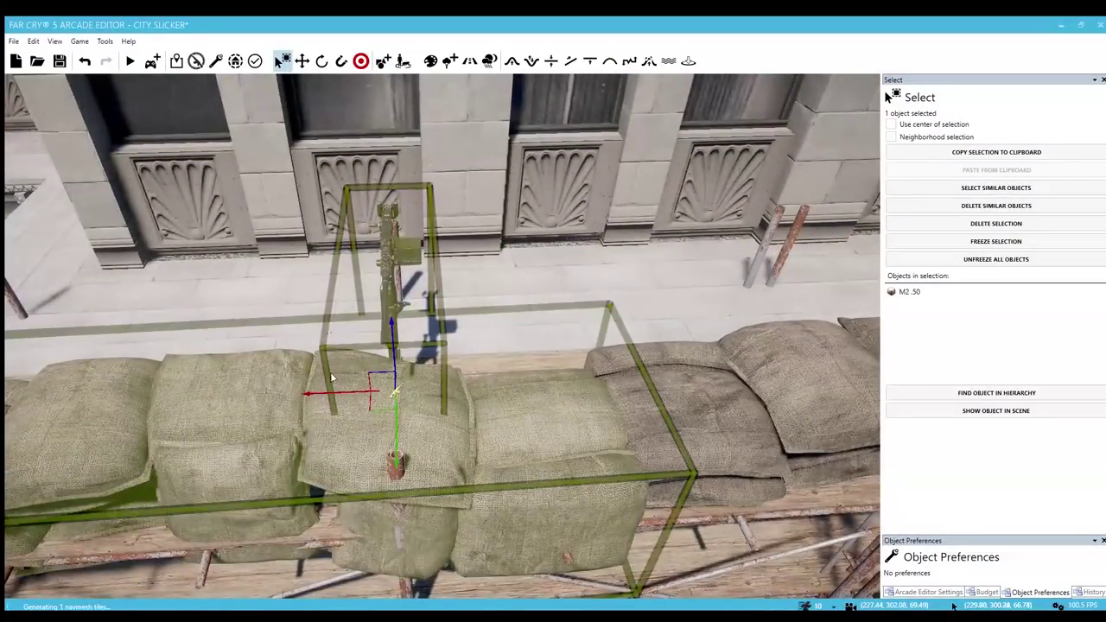
- Shift the M2 .50 turrets sideways on both scaffolds so they line up with the gaps between the sandbags
{"action": "left_click_drag", "start_coordinate": [372, 389], "coordinate": [526, 384]}
{"action": "right_click_drag", "start_coordinate": [526, 383], "coordinate": [665, 359]}
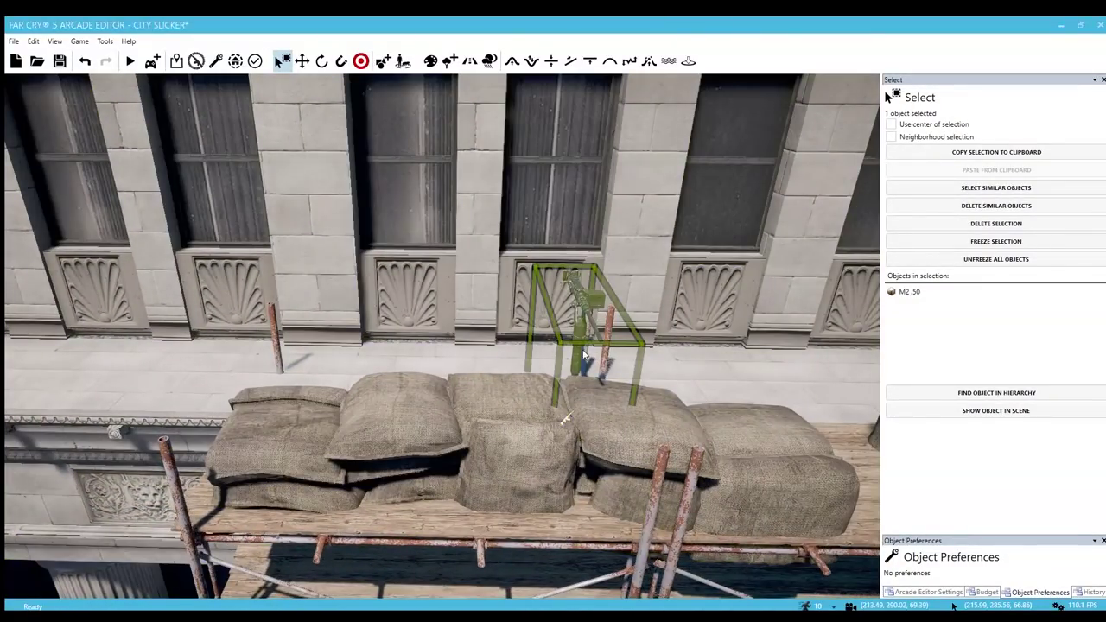
{"action": "left_click_drag", "start_coordinate": [446, 412], "coordinate": [390, 409]}
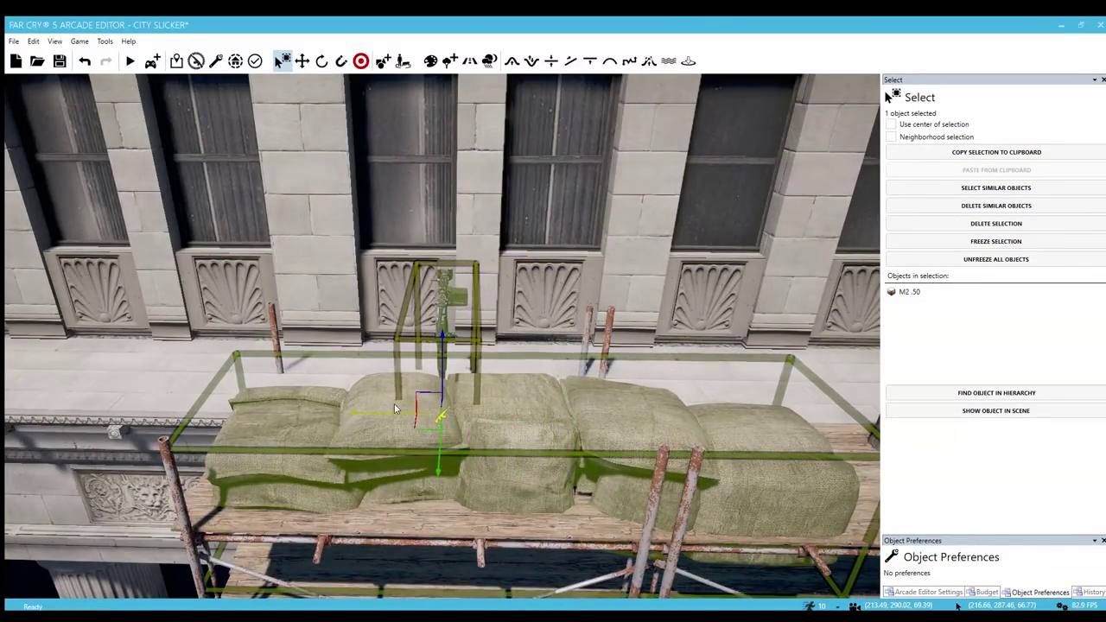
{"action": "key", "text": "d"}
{"action": "left_click", "coordinate": [642, 357]}
{"action": "key", "text": "d"}
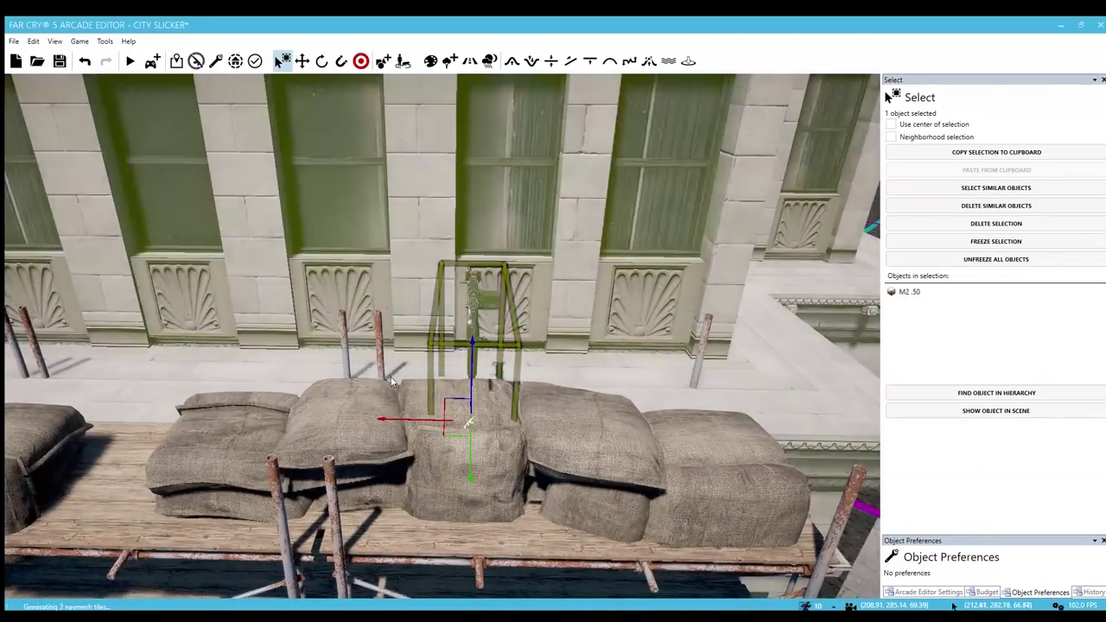
{"action": "key", "text": "d"}
{"action": "key", "text": "w"}
{"action": "right_click_drag", "start_coordinate": [466, 417], "coordinate": [479, 412]}
{"action": "key", "text": "s"}
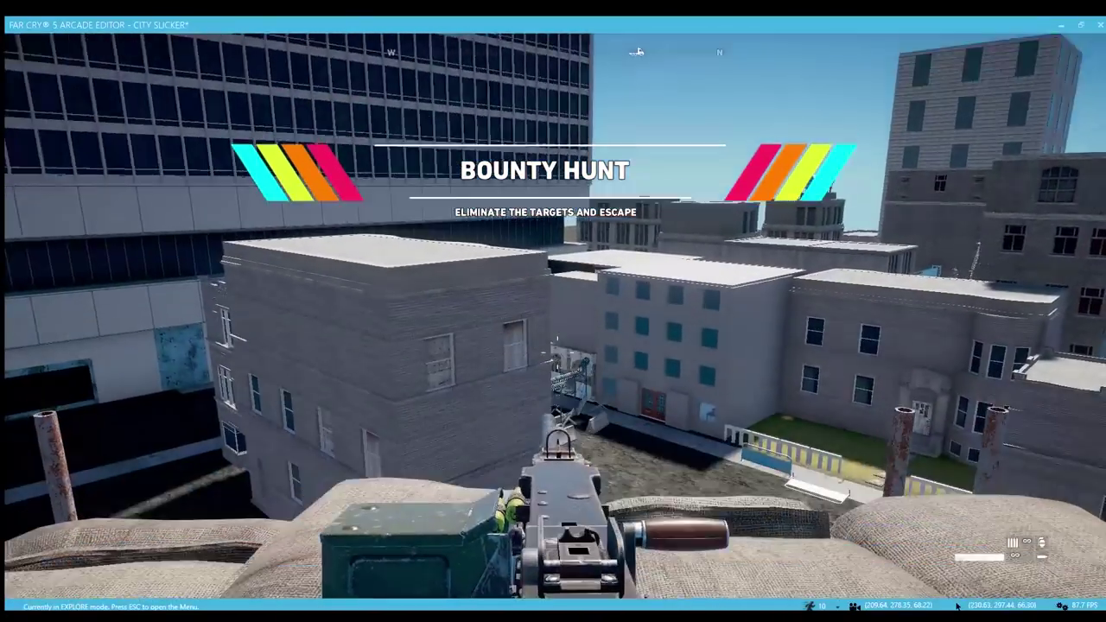
- Fire the repositioned M2 .50 turret in a playtest, dismount, and walk along the ledge to review the sandbag defences
{"action": "left_click", "coordinate": [557, 353]}
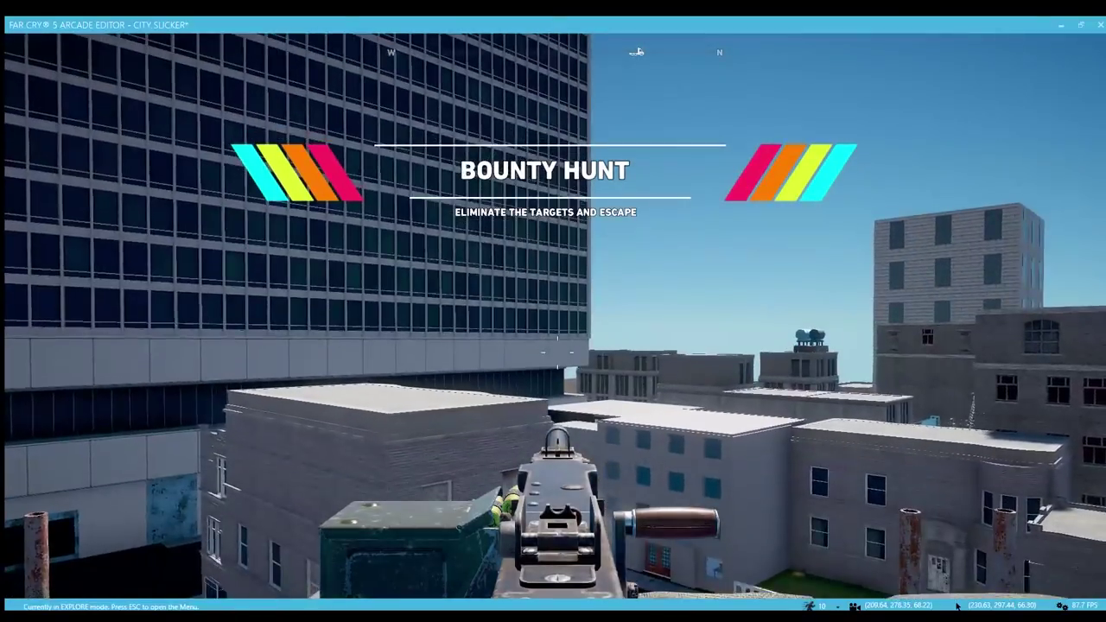
{"action": "left_click", "coordinate": [557, 350]}
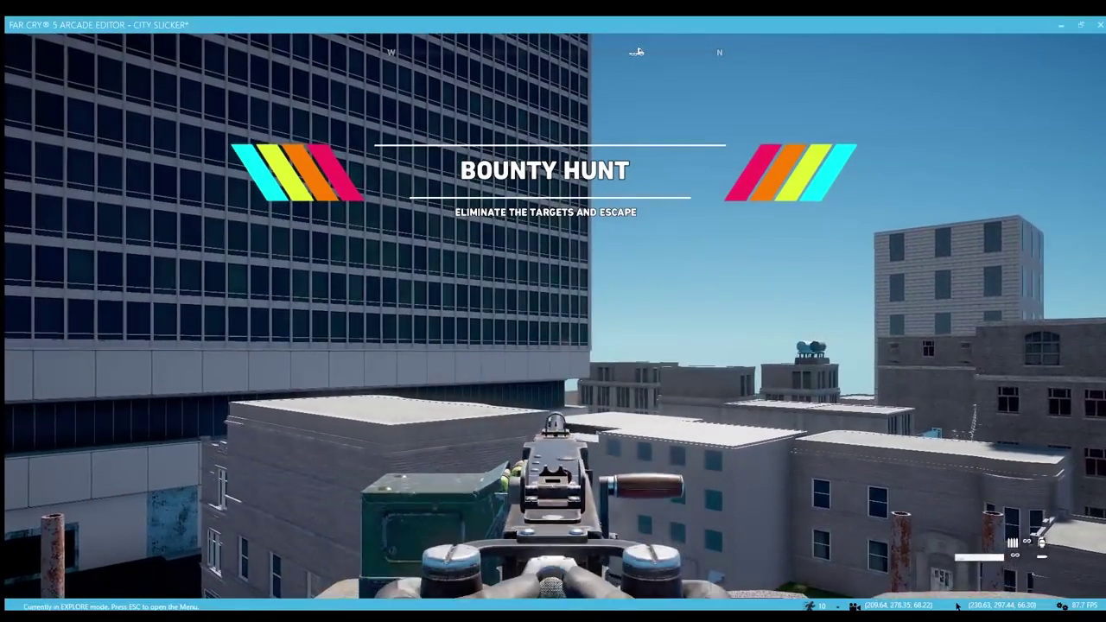
{"action": "key", "text": "e"}
{"action": "key", "text": "a"}
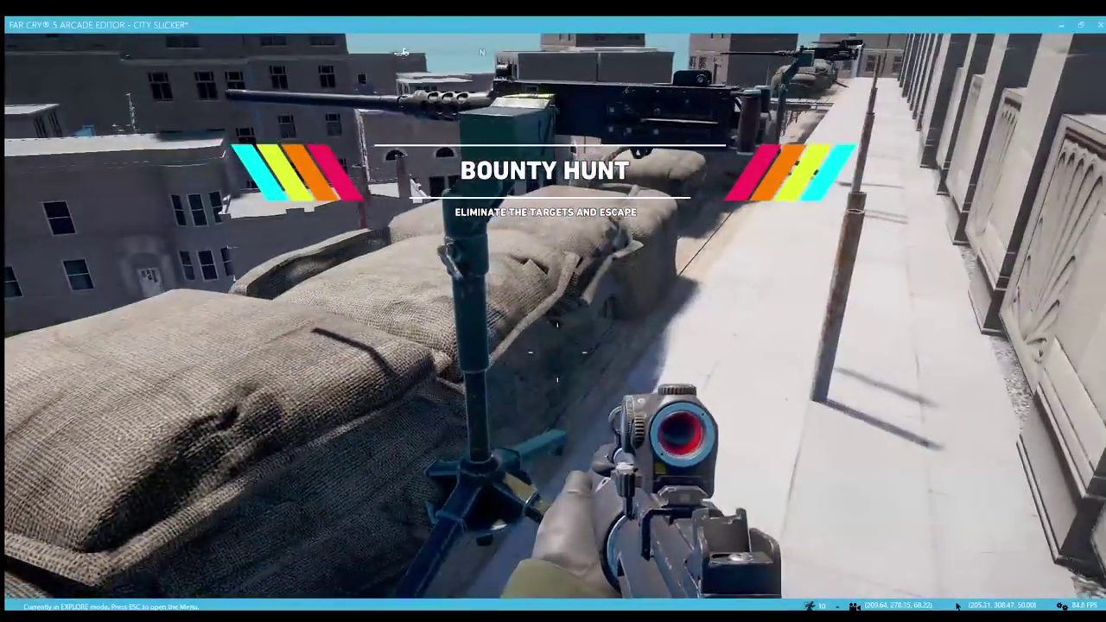
{"action": "key", "text": "a"}
{"action": "key", "text": "d"}
{"action": "key", "text": "w"}
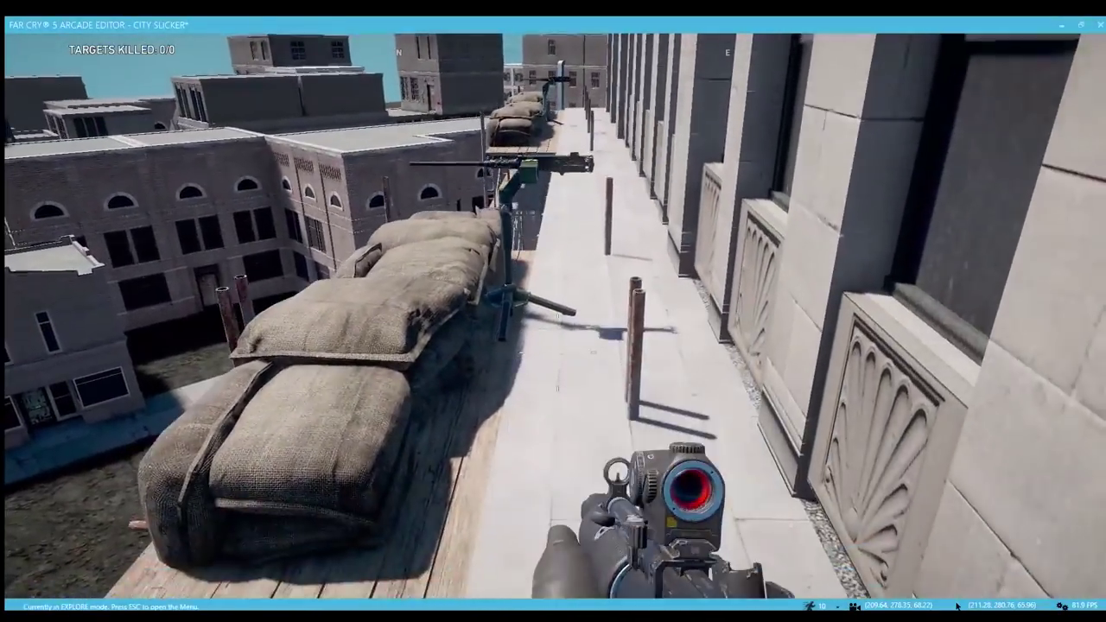
- Walk the ledge between the M2 .50 turrets in the playtest, mounting them and firing over the street to check their coverage
{"action": "key", "text": "w"}
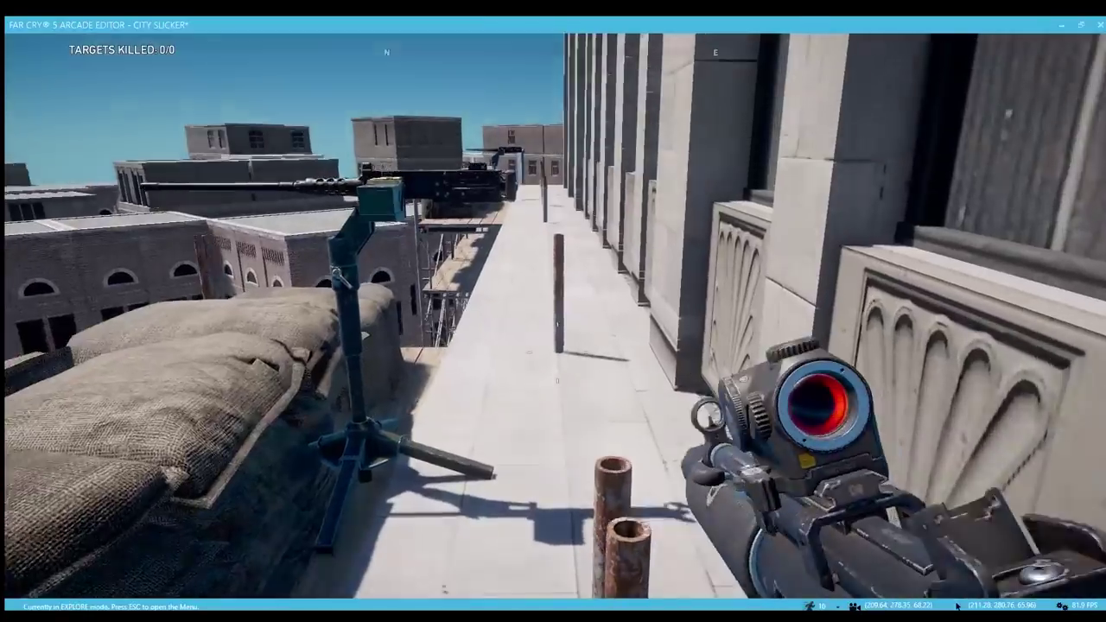
{"action": "key", "text": "w"}
{"action": "key", "text": "e"}
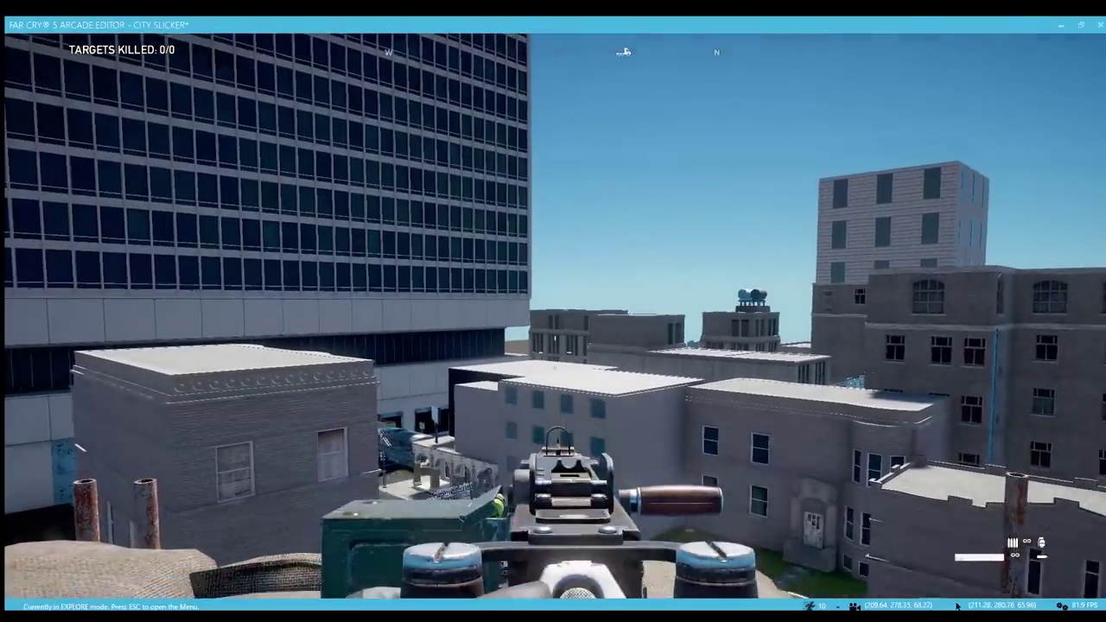
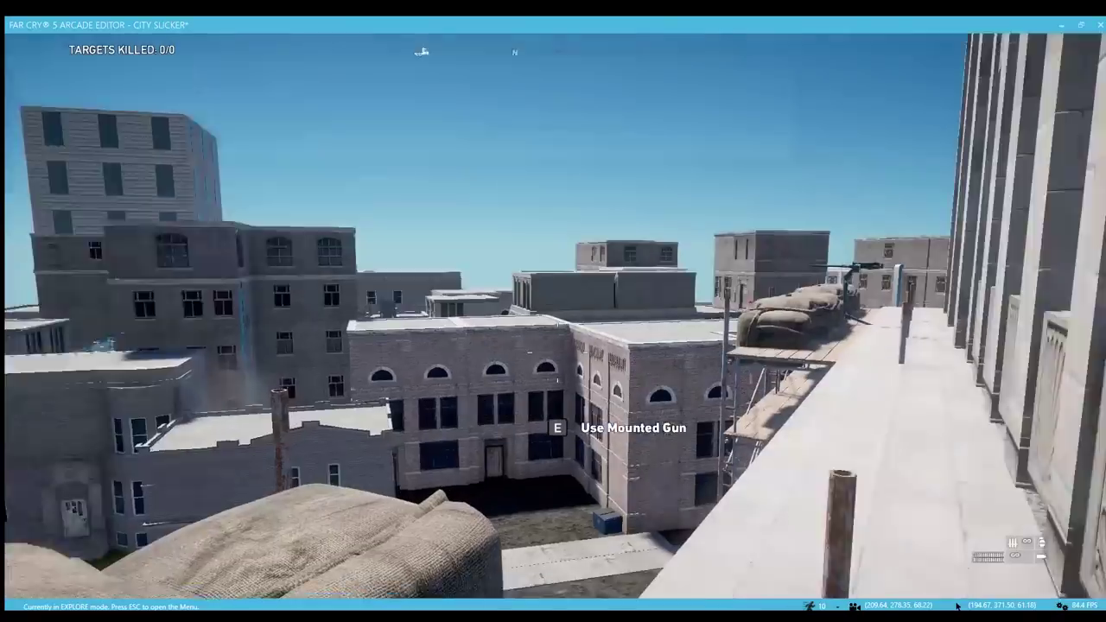
{"action": "key", "text": "w"}
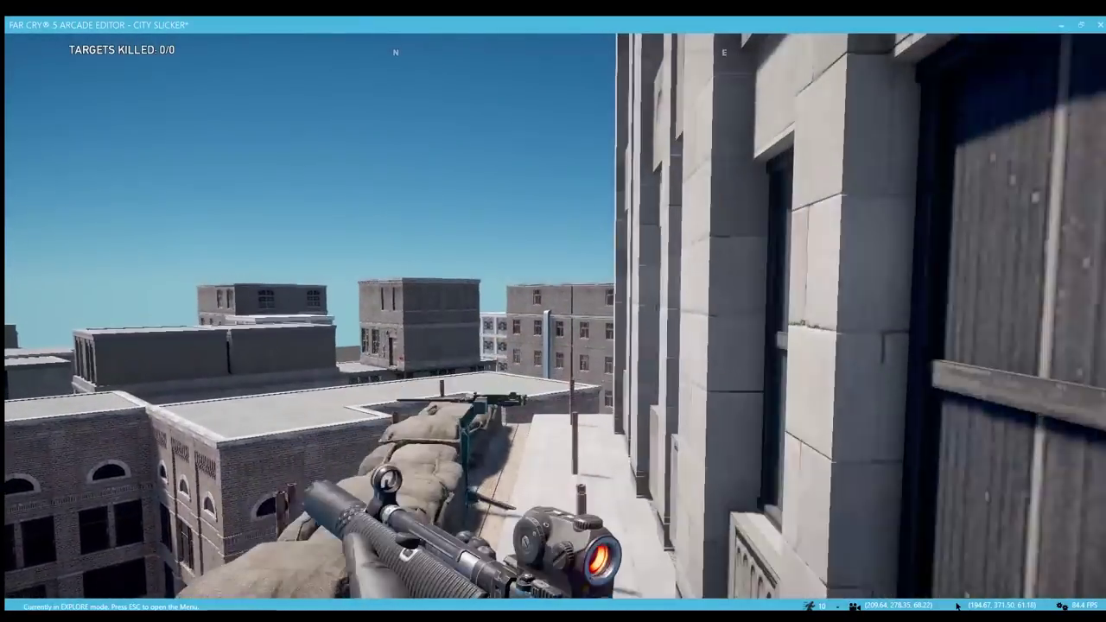
{"action": "key", "text": "w"}
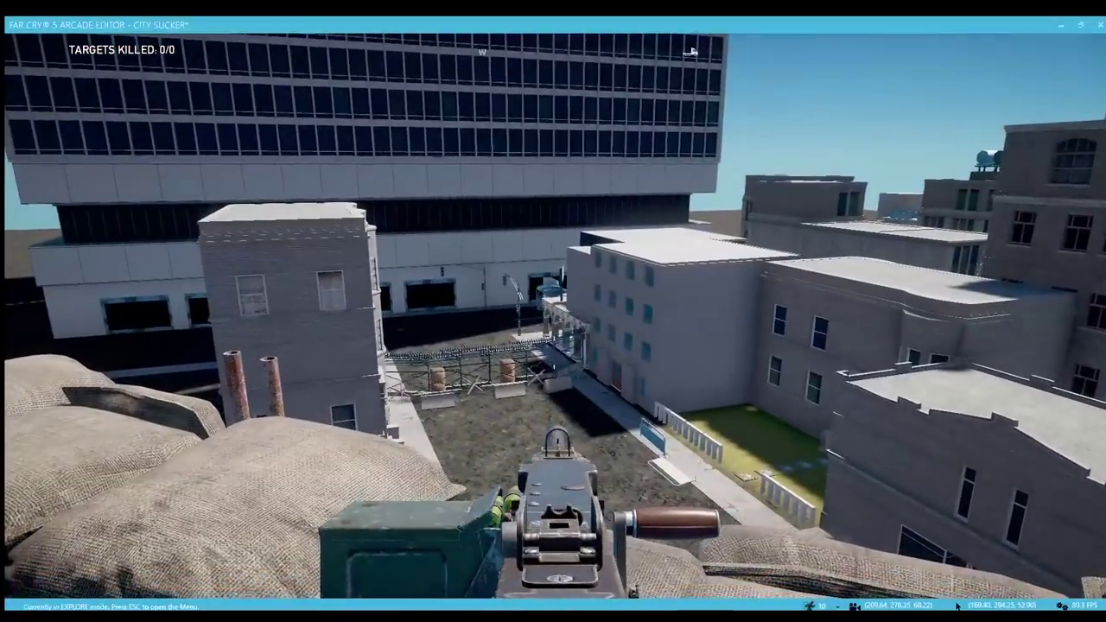
{"action": "left_click", "coordinate": [554, 353]}
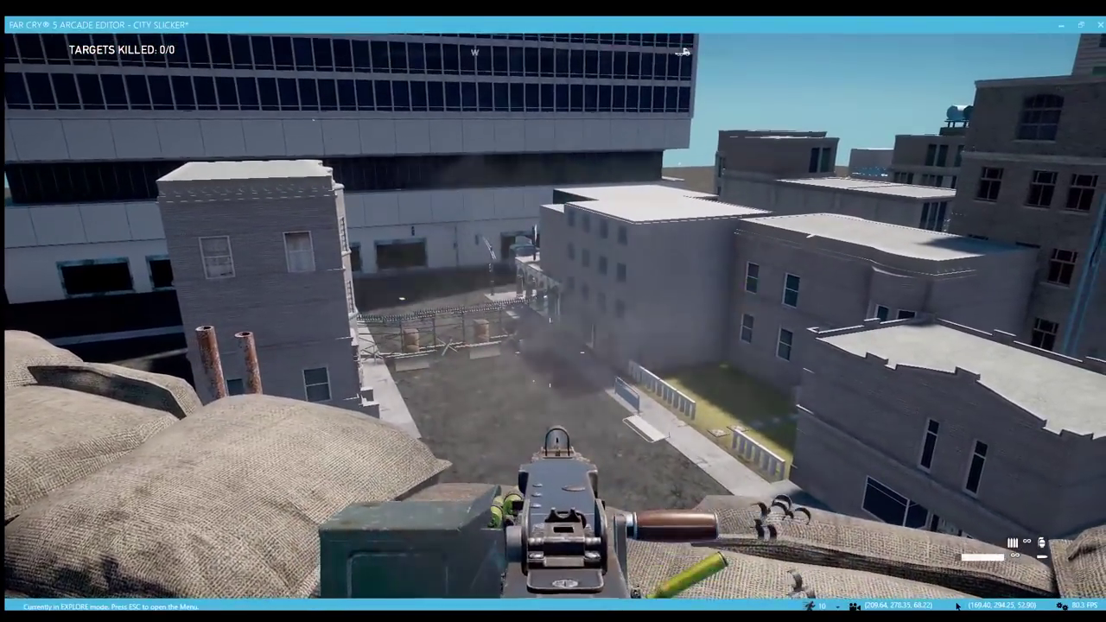
{"action": "key", "text": "e"}
- Jump down from the ledge and explore the brick building by the barbed-wire fence, through its furnished room into the back room
{"action": "key", "text": "w"}
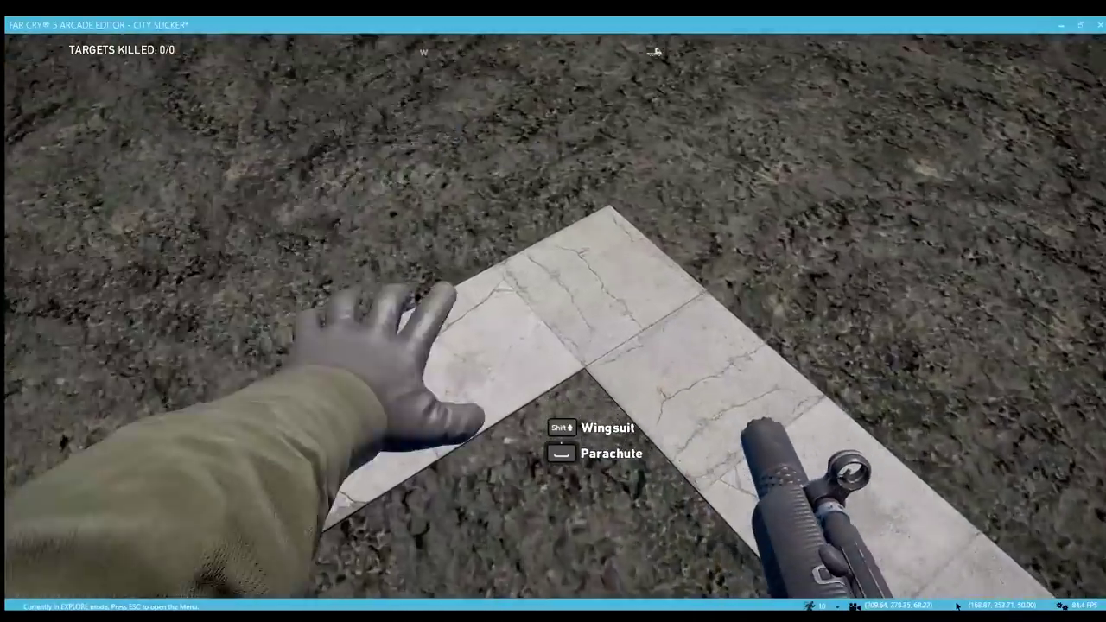
{"action": "key", "text": "w"}
{"action": "key", "text": "w"}
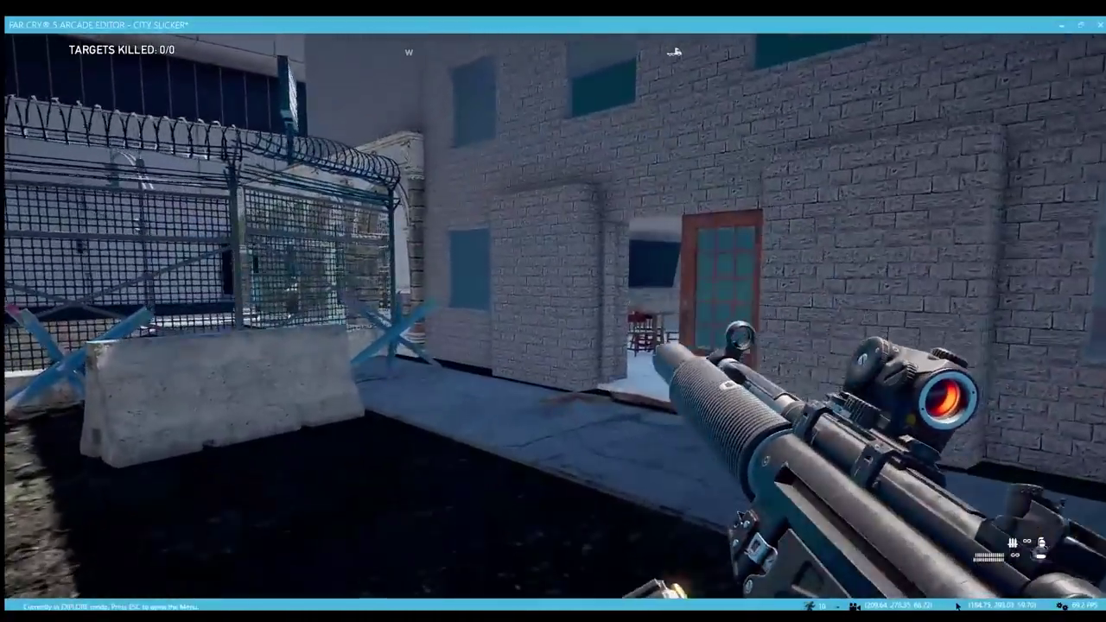
{"action": "key", "text": "w"}
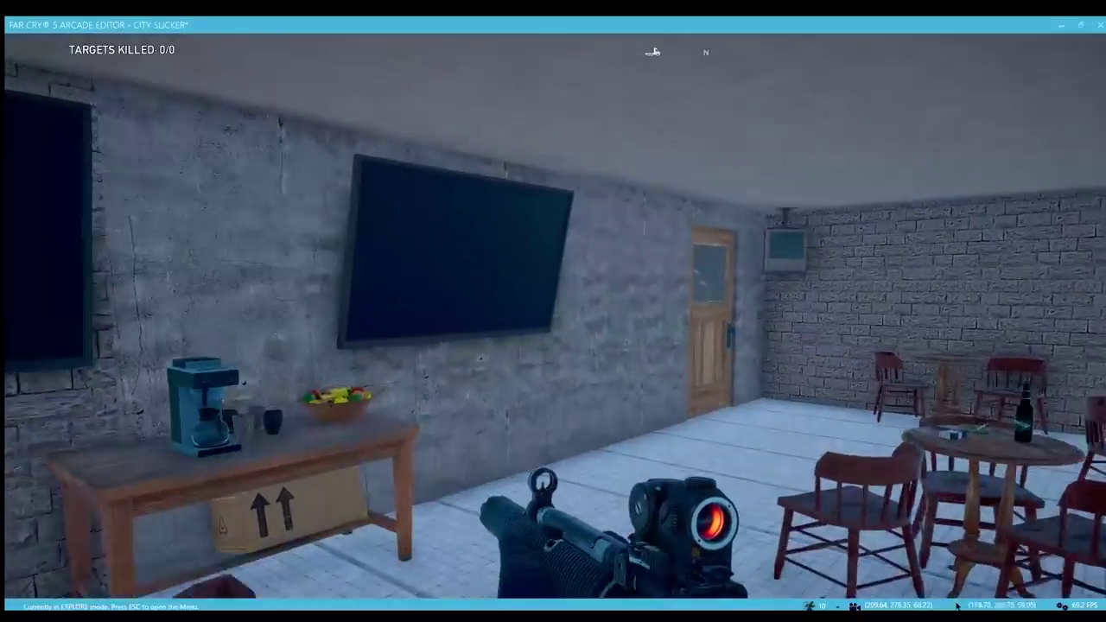
{"action": "key", "text": "w"}
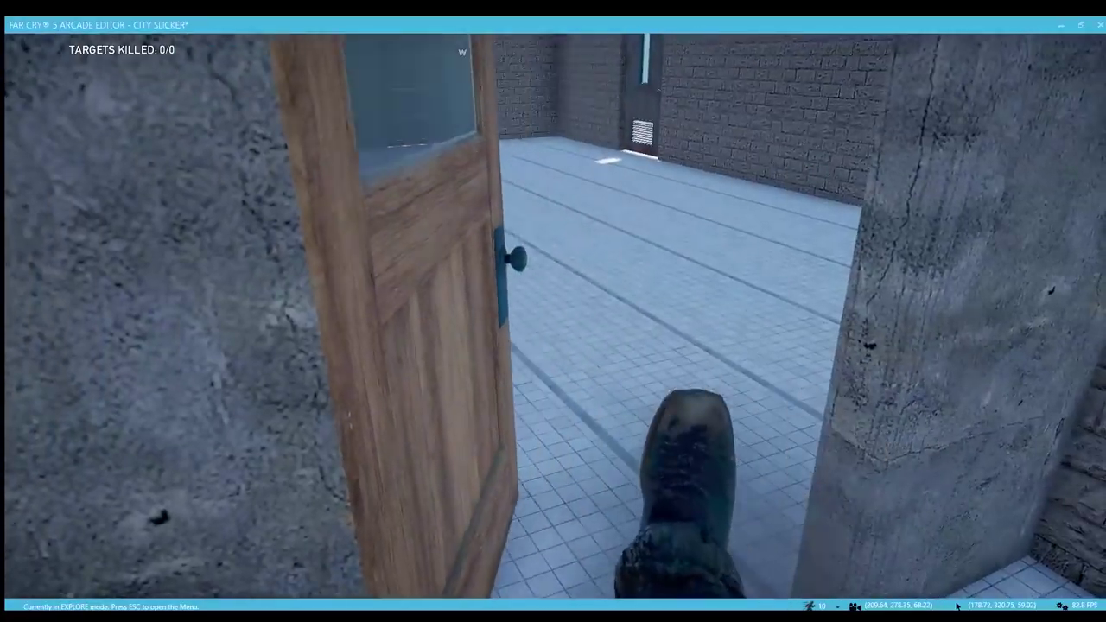
{"action": "key", "text": "e"}
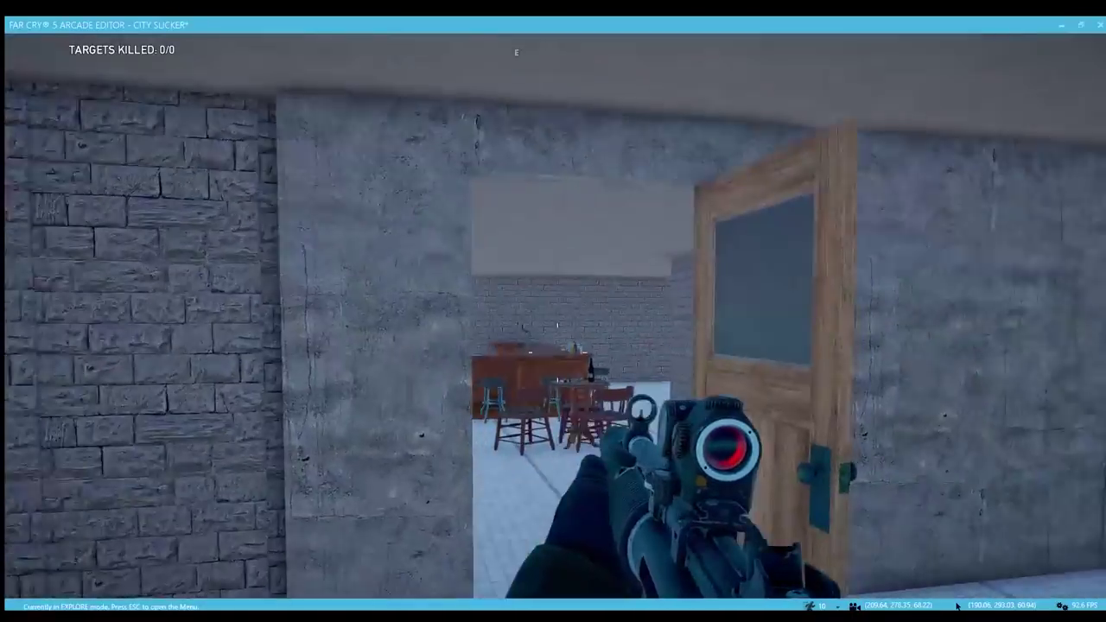
- Leave the brick building by its front door, view the fortified scaffolds from the street and end the playtest
{"action": "key", "text": "w"}
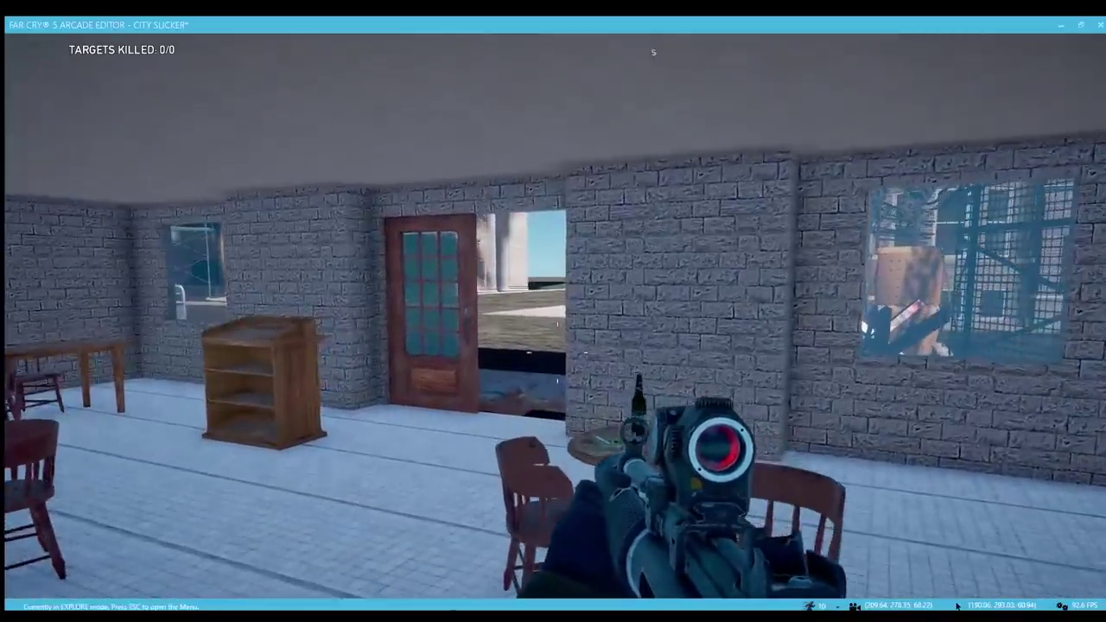
{"action": "key", "text": "w"}
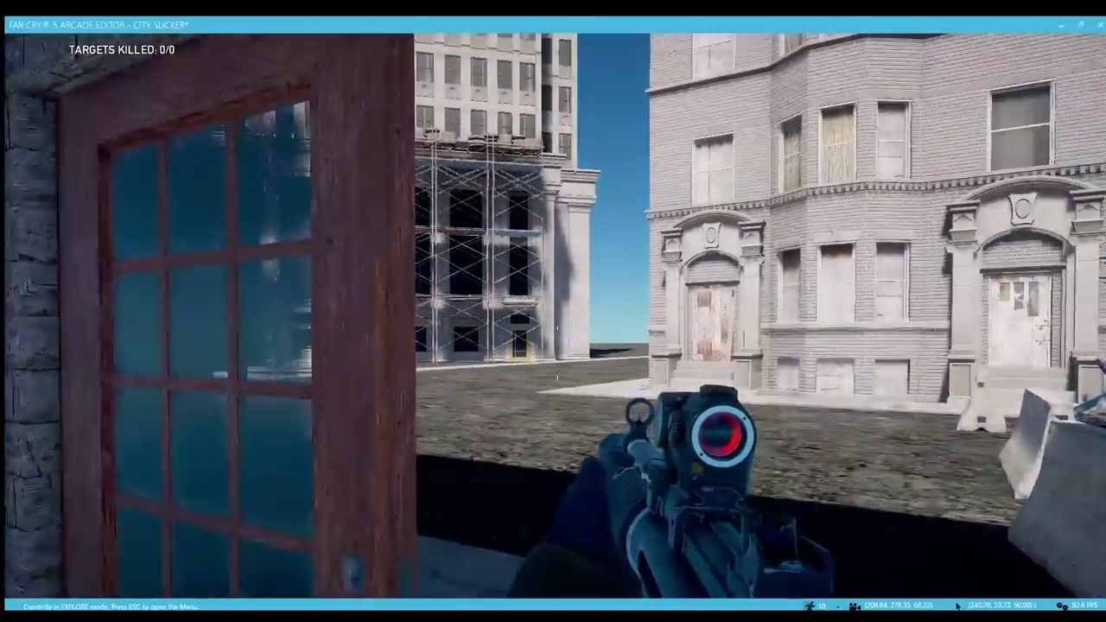
{"action": "key", "text": "w"}
{"action": "right_click", "coordinate": [557, 353]}
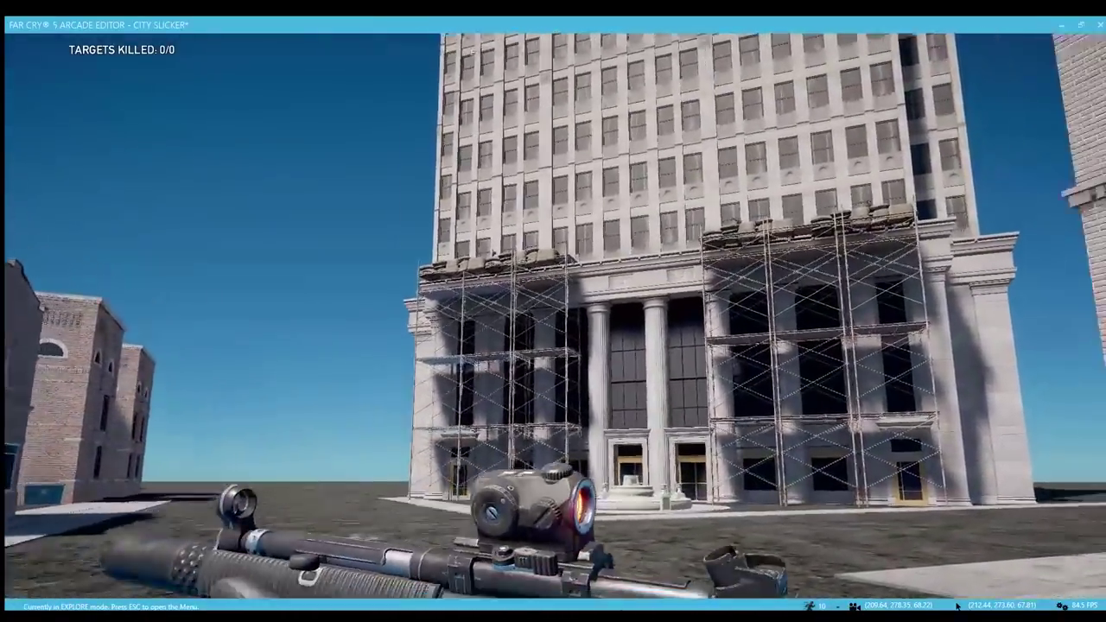
{"action": "key", "text": "Escape"}
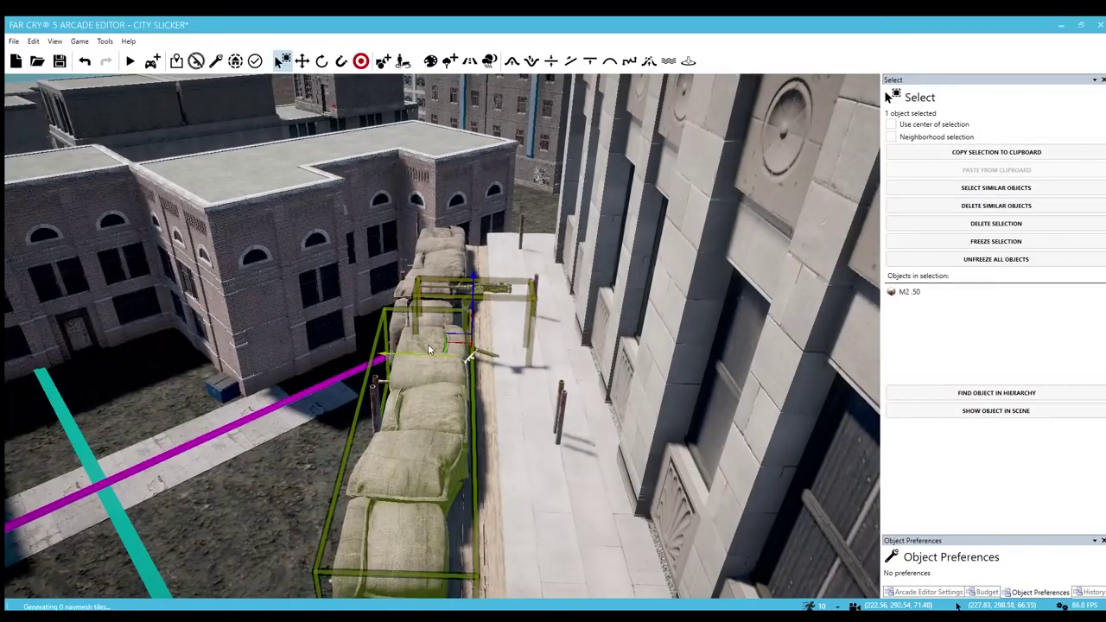
- Nudge the M2 .50 turret slightly back from the sandbag wall toward the building facade
{"action": "left_click_drag", "start_coordinate": [427, 345], "coordinate": [435, 347]}
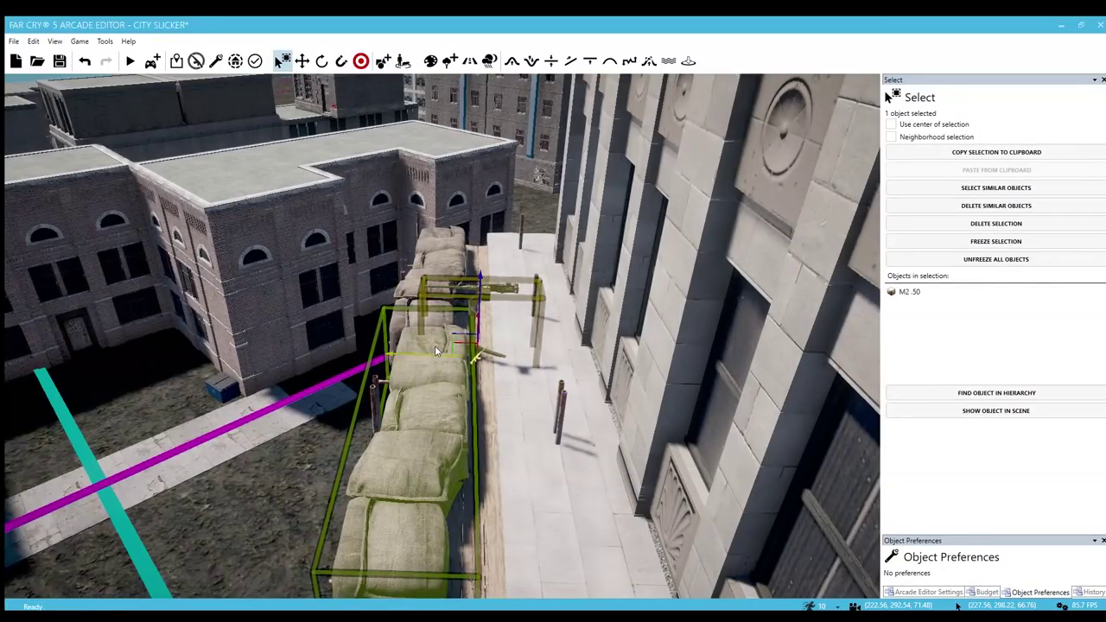
{"action": "key", "text": "a"}
{"action": "right_click_drag", "start_coordinate": [435, 346], "coordinate": [505, 367]}
{"action": "left_click", "coordinate": [419, 365]}
{"action": "key", "text": "w"}
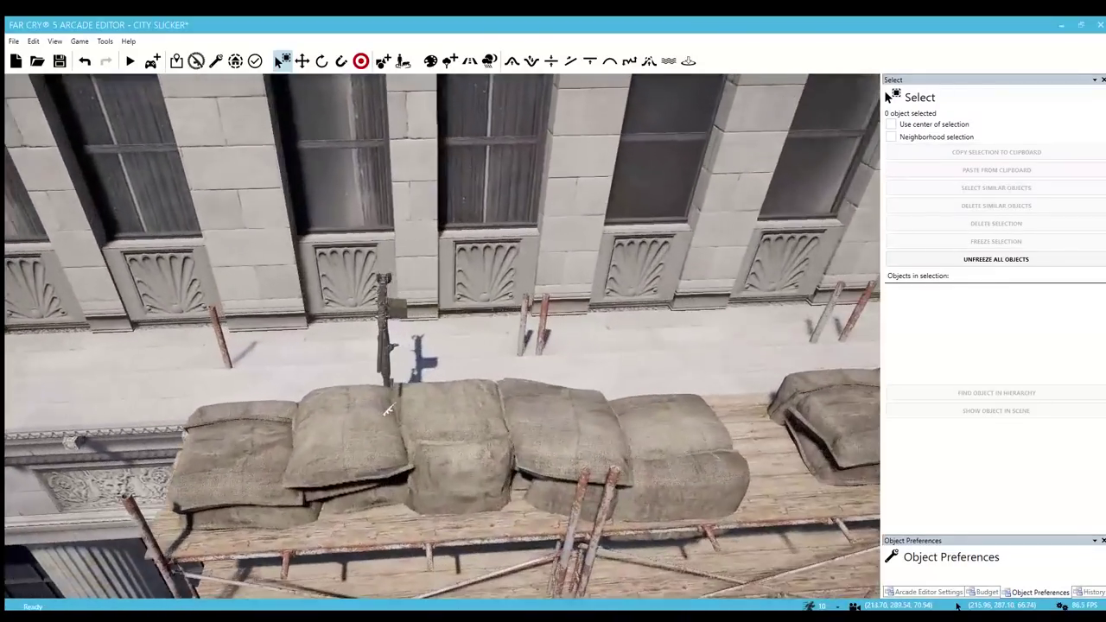
- Select the next M2 .50 turret along the ledge and fine-tune its position behind the sandbags with the Move tool
{"action": "left_click", "coordinate": [386, 355]}
{"action": "right_click_drag", "start_coordinate": [385, 354], "coordinate": [584, 399]}
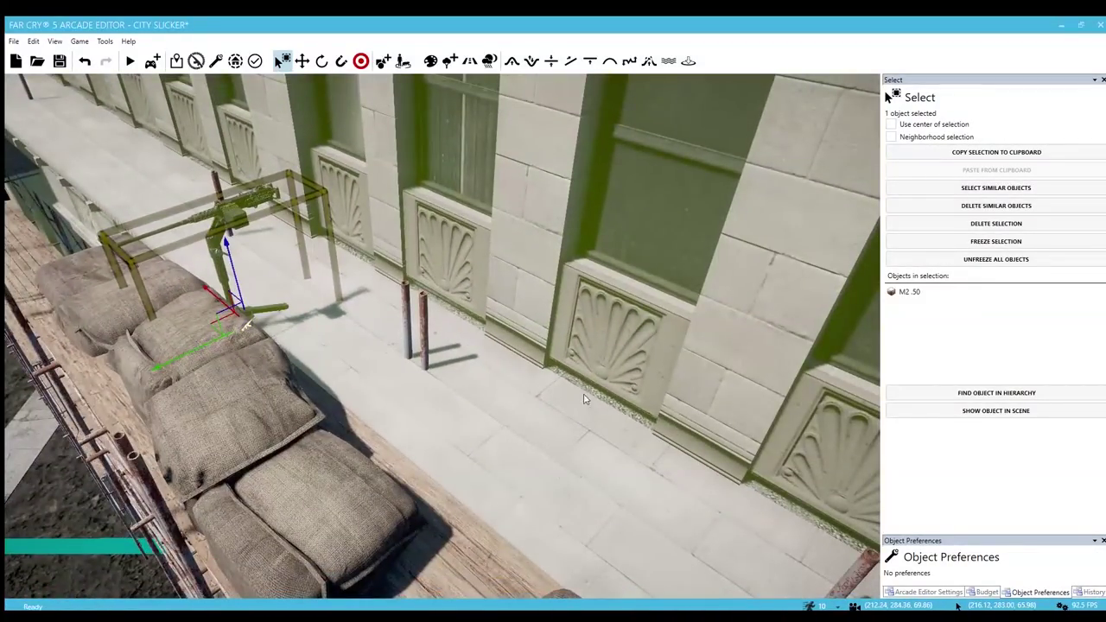
{"action": "key", "text": "w"}
{"action": "right_click_drag", "start_coordinate": [456, 377], "coordinate": [434, 372]}
{"action": "key", "text": "s"}
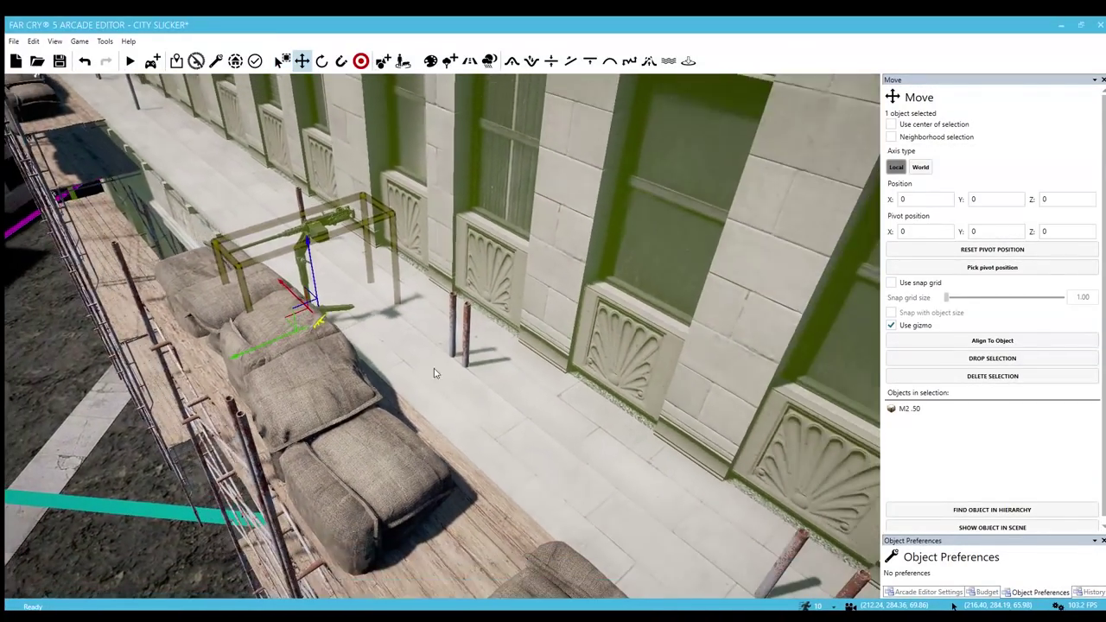
{"action": "right_click_drag", "start_coordinate": [298, 327], "coordinate": [380, 356]}
{"action": "key", "text": "a"}
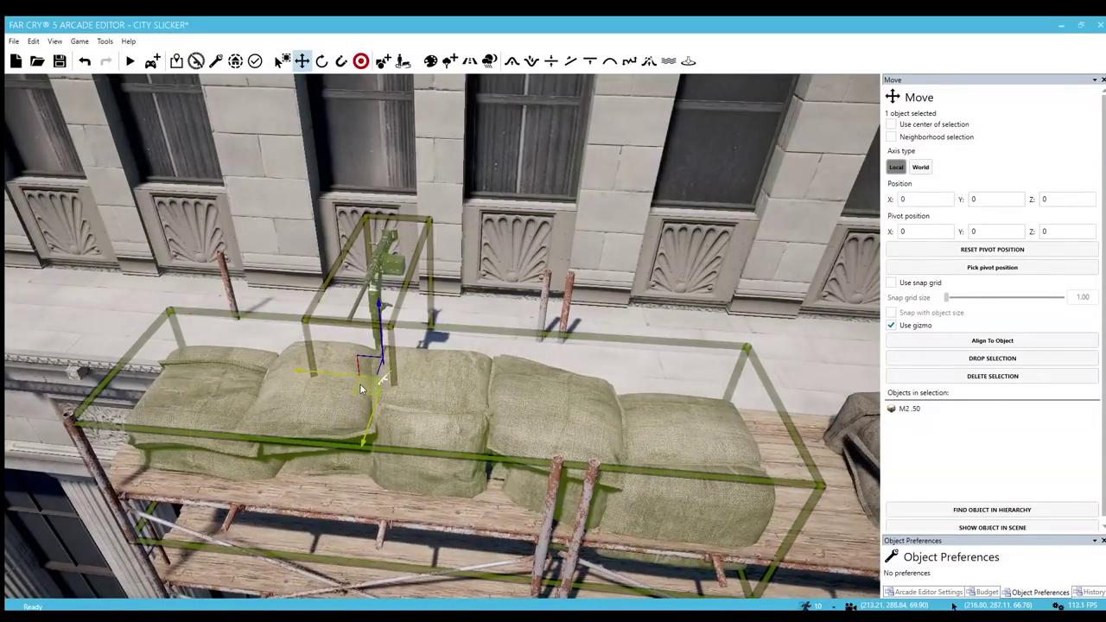
{"action": "key", "text": "d"}
- Adjust the M2 .50 turret nearest the building's corner behind its sandbag wall and deselect it
{"action": "right_click_drag", "start_coordinate": [365, 382], "coordinate": [349, 296]}
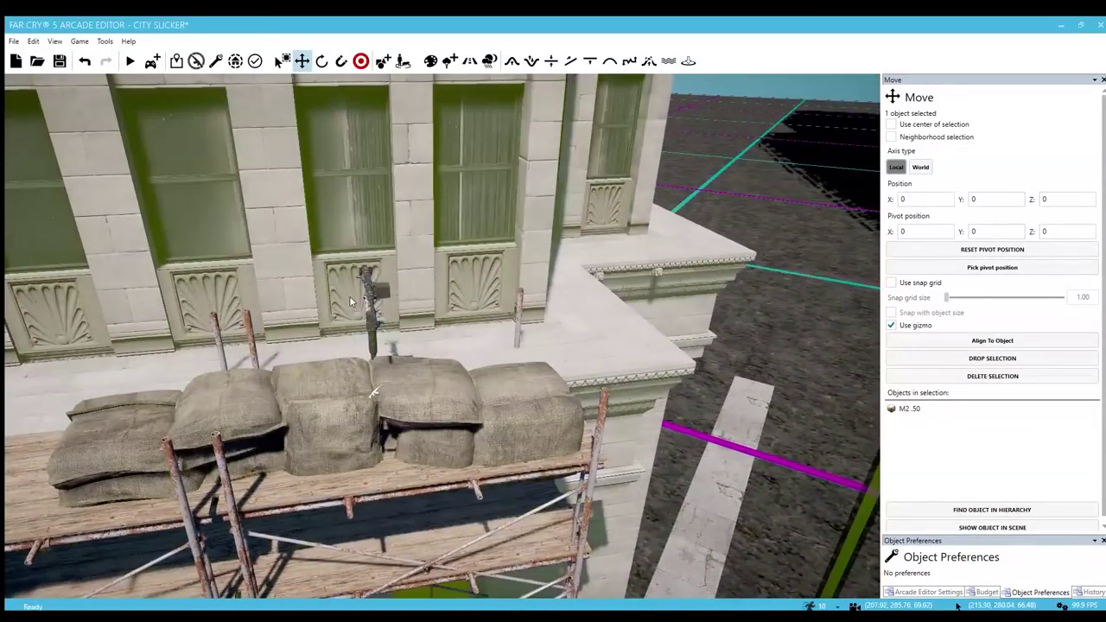
{"action": "left_click", "coordinate": [366, 317]}
{"action": "key", "text": "w"}
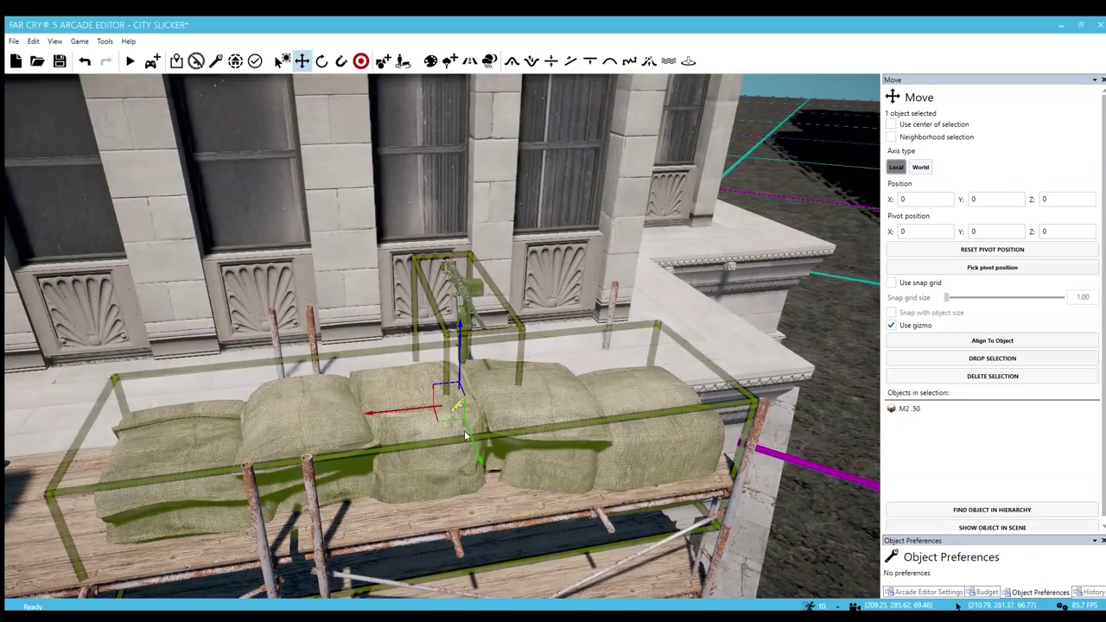
{"action": "key", "text": "d"}
{"action": "right_click_drag", "start_coordinate": [454, 403], "coordinate": [498, 412]}
{"action": "left_click", "coordinate": [431, 412]}
- Search the object library for "buildi" and preview Building A 09 and Building A 16 on the empty lot beside the brick building
{"action": "key", "text": "w"}
{"action": "key", "text": "s"}
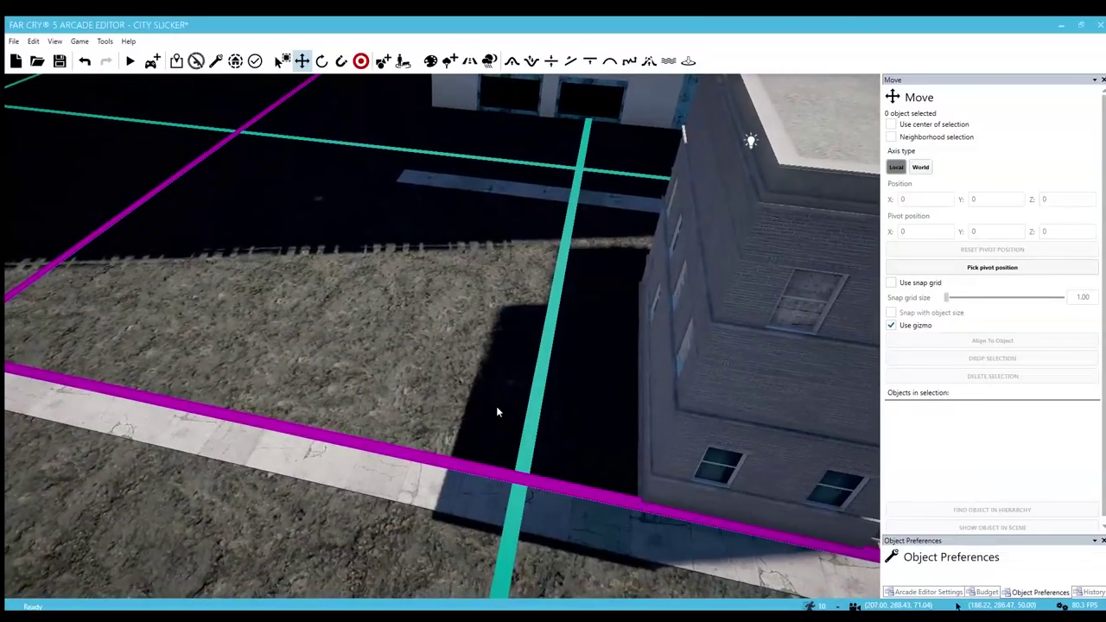
{"action": "key", "text": "5"}
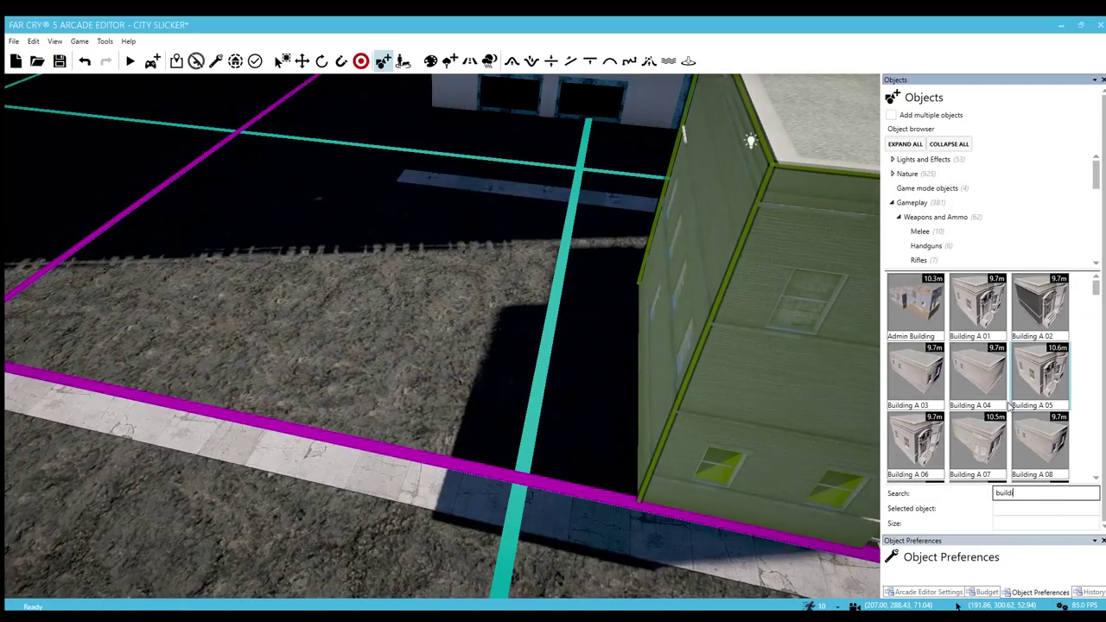
{"action": "scroll", "coordinate": [1008, 405], "scroll_direction": "down", "scroll_amount": 1}
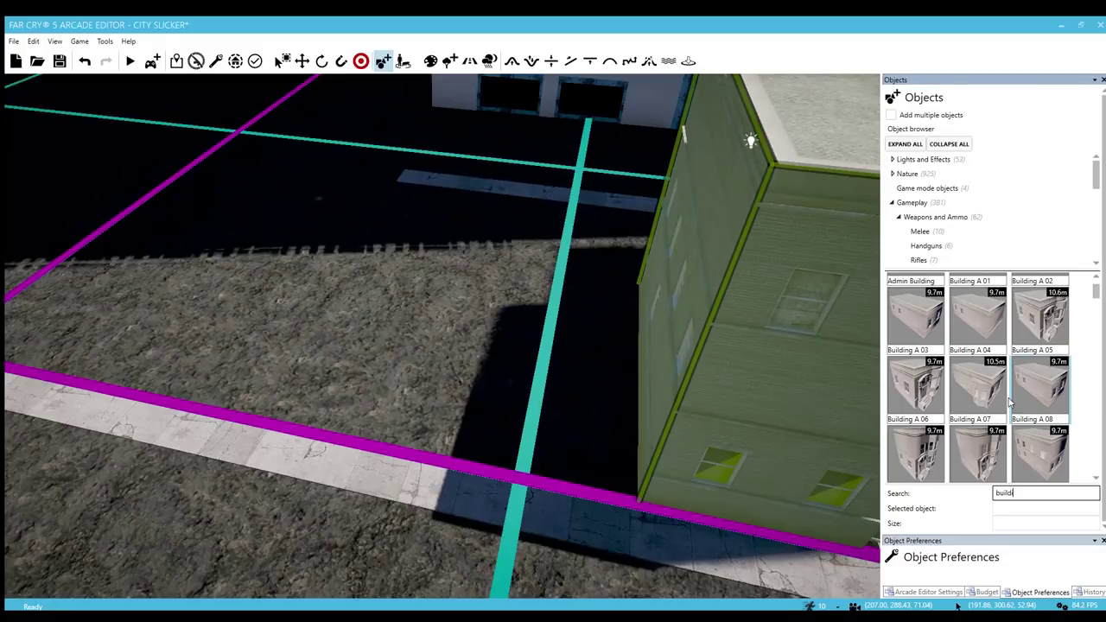
{"action": "scroll", "coordinate": [1009, 403], "scroll_direction": "down", "scroll_amount": 1}
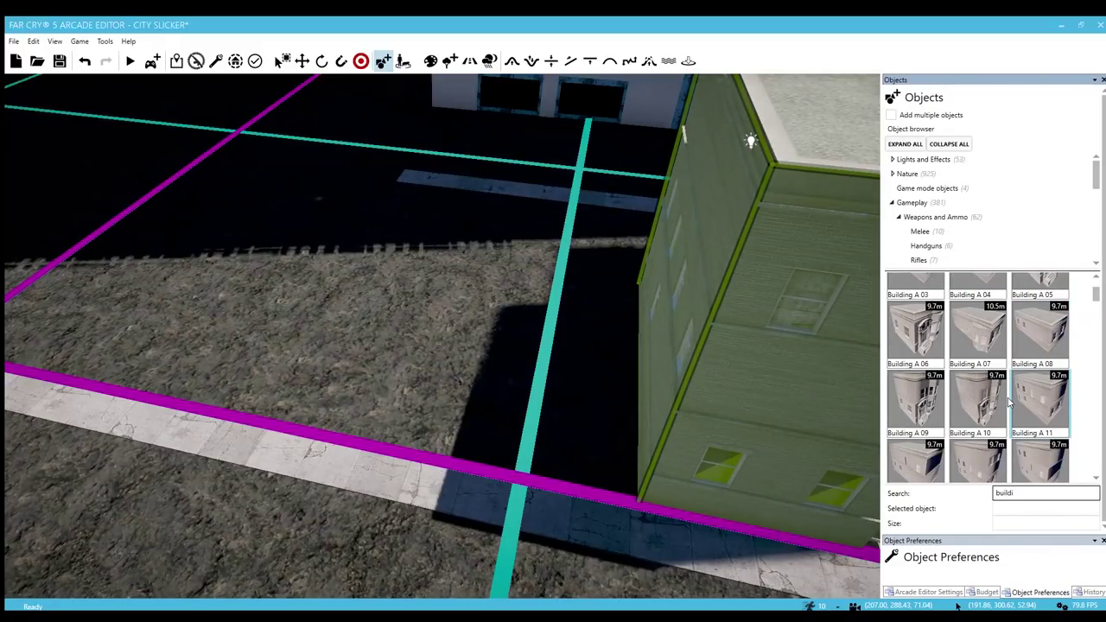
{"action": "scroll", "coordinate": [1009, 403], "scroll_direction": "down", "scroll_amount": 1}
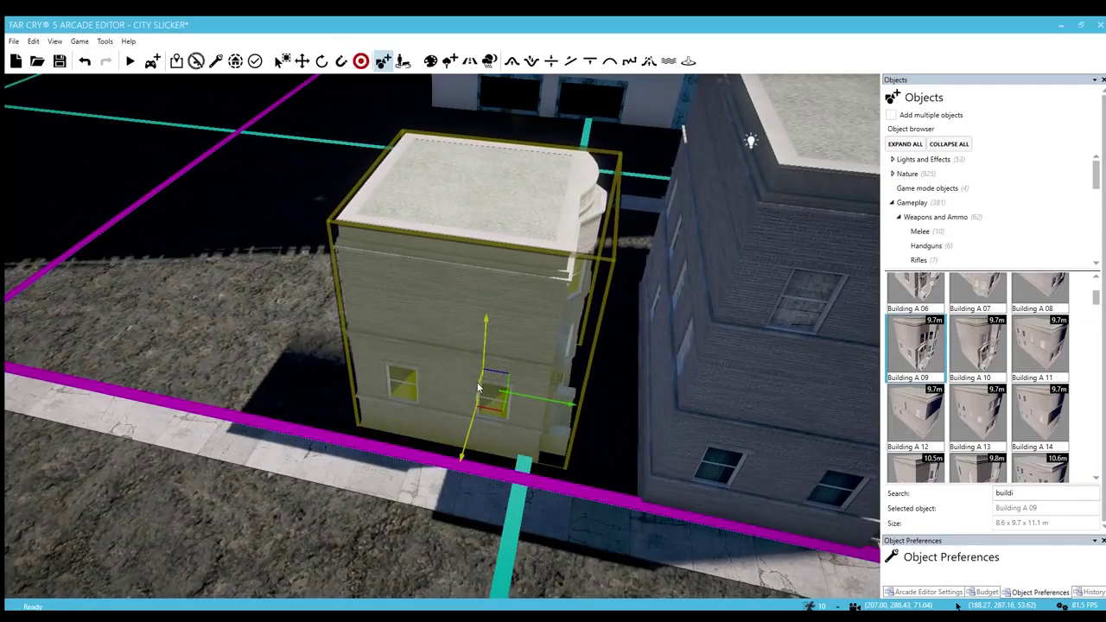
{"action": "scroll", "coordinate": [1010, 439], "scroll_direction": "down", "scroll_amount": 6}
{"action": "left_click", "coordinate": [982, 329]}
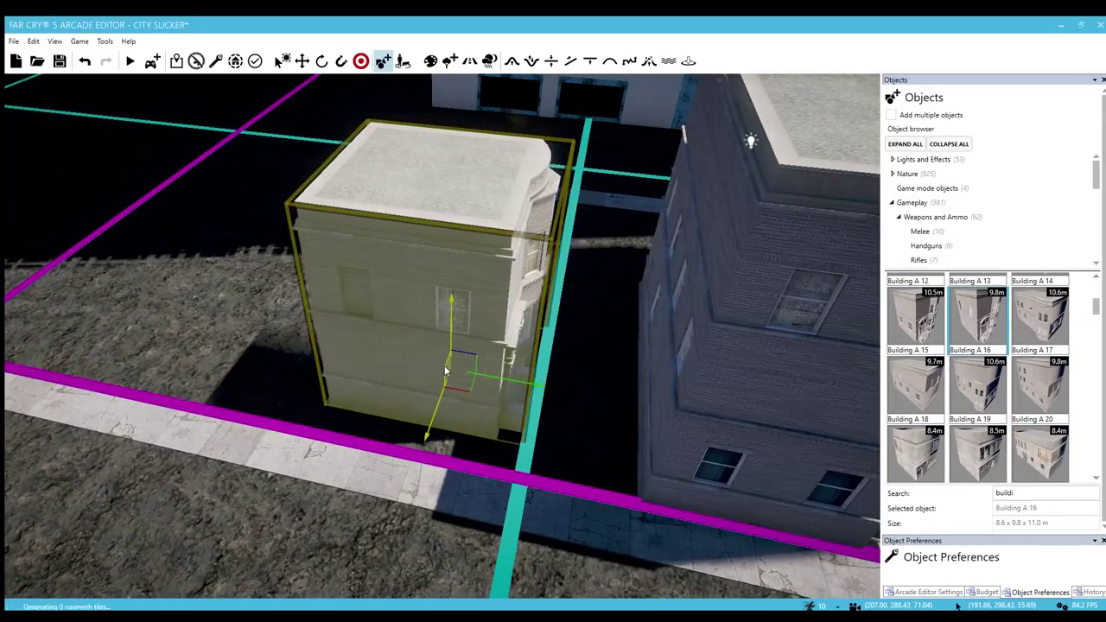
{"action": "right_click_drag", "start_coordinate": [449, 376], "coordinate": [389, 380]}
- Preview Building B 02 and Building B 04 on the empty lot and browse on to the Building C models
{"action": "scroll", "coordinate": [1002, 407], "scroll_direction": "down", "scroll_amount": 2}
{"action": "left_click", "coordinate": [986, 403]}
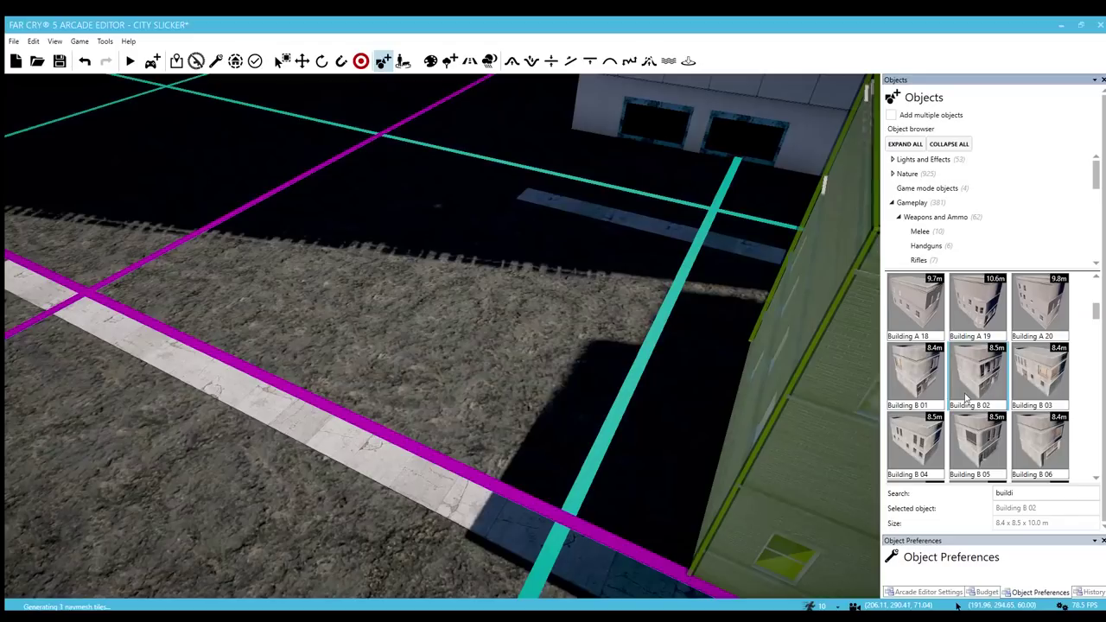
{"action": "mouse_move", "coordinate": [438, 412]}
{"action": "right_mouse_down"}
{"action": "mouse_move", "coordinate": [423, 414]}
{"action": "mouse_move", "coordinate": [449, 412]}
{"action": "right_mouse_up"}
{"action": "left_click_drag", "start_coordinate": [870, 436], "coordinate": [983, 425]}
{"action": "scroll", "coordinate": [982, 425], "scroll_direction": "down", "scroll_amount": 1}
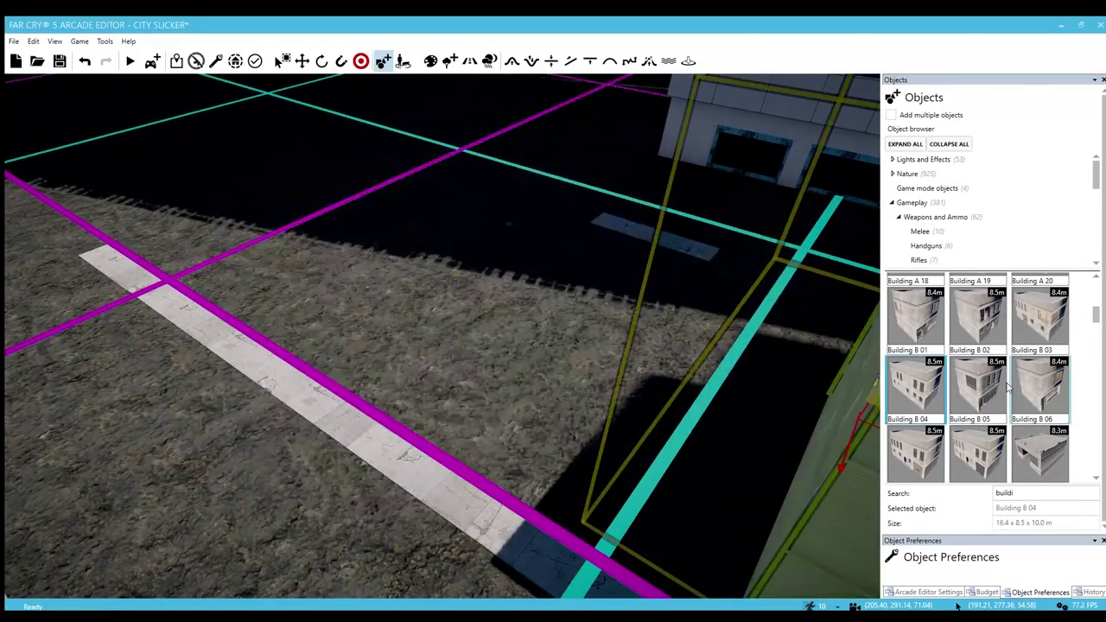
{"action": "scroll", "coordinate": [994, 403], "scroll_direction": "down", "scroll_amount": 7}
{"action": "scroll", "coordinate": [994, 403], "scroll_direction": "down", "scroll_amount": 2}
{"action": "scroll", "coordinate": [1026, 376], "scroll_direction": "down", "scroll_amount": 1}
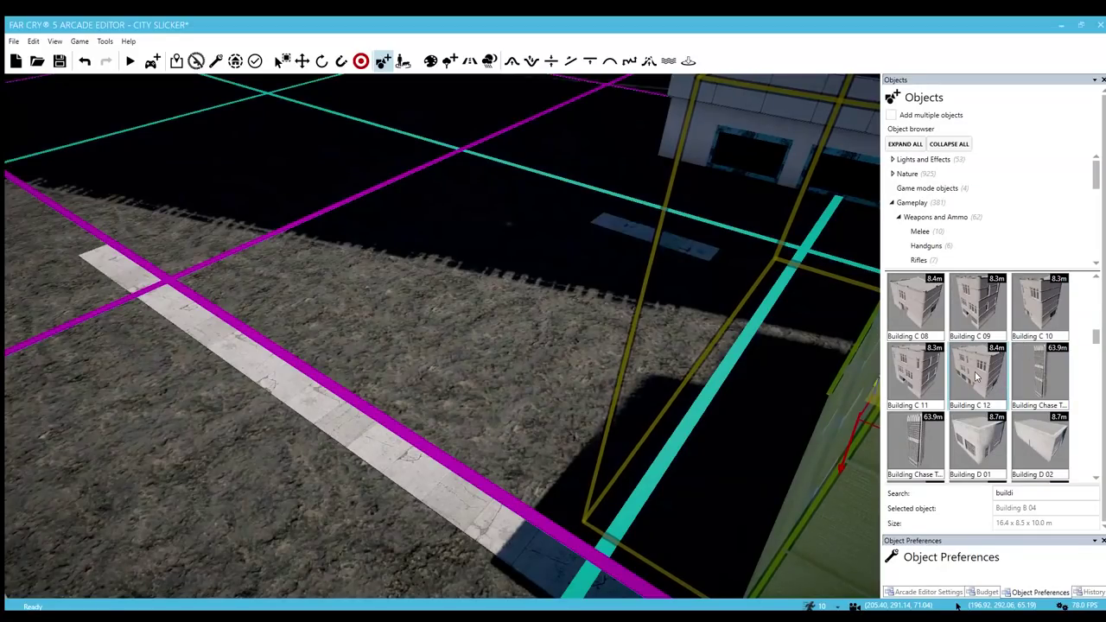
- Place Building C 12 on the empty lot beside the existing brick building
{"action": "left_click_drag", "start_coordinate": [997, 384], "coordinate": [509, 369]}
{"action": "right_click_drag", "start_coordinate": [510, 370], "coordinate": [509, 370]}
{"action": "left_click_drag", "start_coordinate": [485, 418], "coordinate": [520, 426]}
{"action": "left_click_drag", "start_coordinate": [434, 436], "coordinate": [422, 465]}
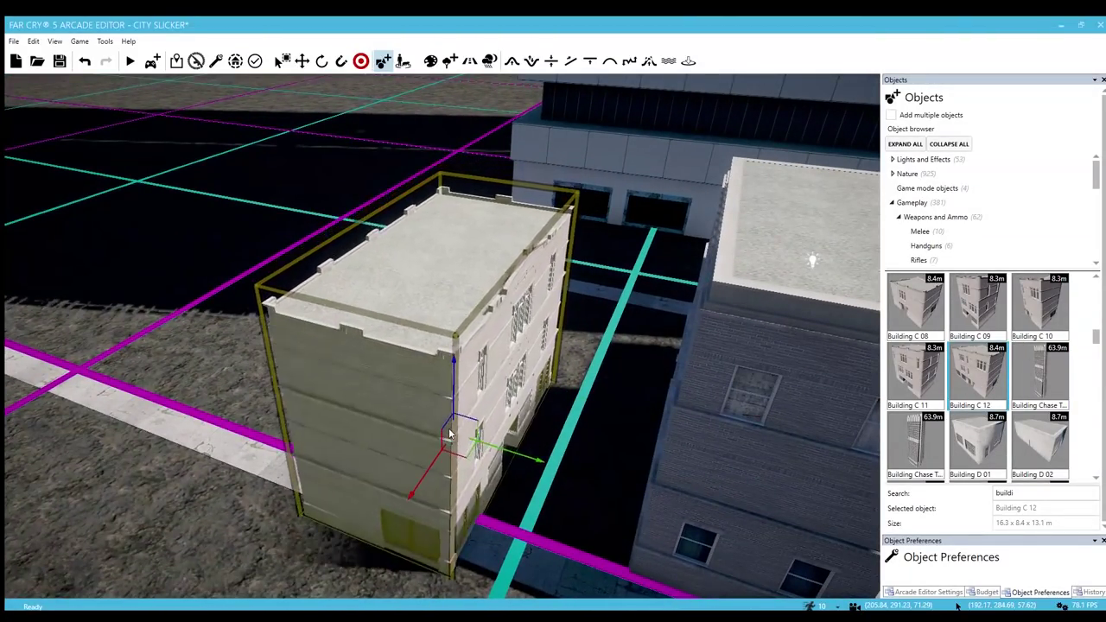
{"action": "left_click_drag", "start_coordinate": [497, 448], "coordinate": [227, 370]}
- Rotate Building C 12 so its storefront faces the sidewalk and move it alongside the neighbouring brick building
{"action": "key", "text": "1"}
{"action": "key", "text": "3"}
{"action": "key", "text": "2"}
{"action": "key", "text": "w"}
{"action": "left_click", "coordinate": [329, 528]}
{"action": "right_click_drag", "start_coordinate": [328, 529], "coordinate": [428, 465]}
{"action": "left_click", "coordinate": [460, 415]}
{"action": "key", "text": "d"}
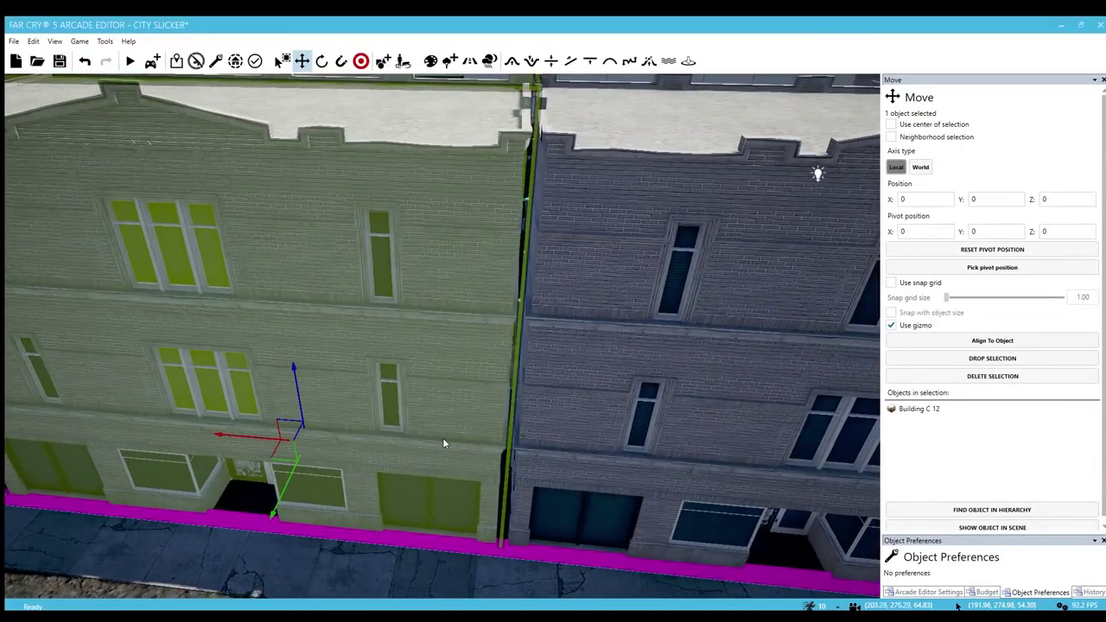
- Try to snap Building C 12 against the neighbouring building with a 90-degree snap angle, and undo the snap
{"action": "key", "text": "4"}
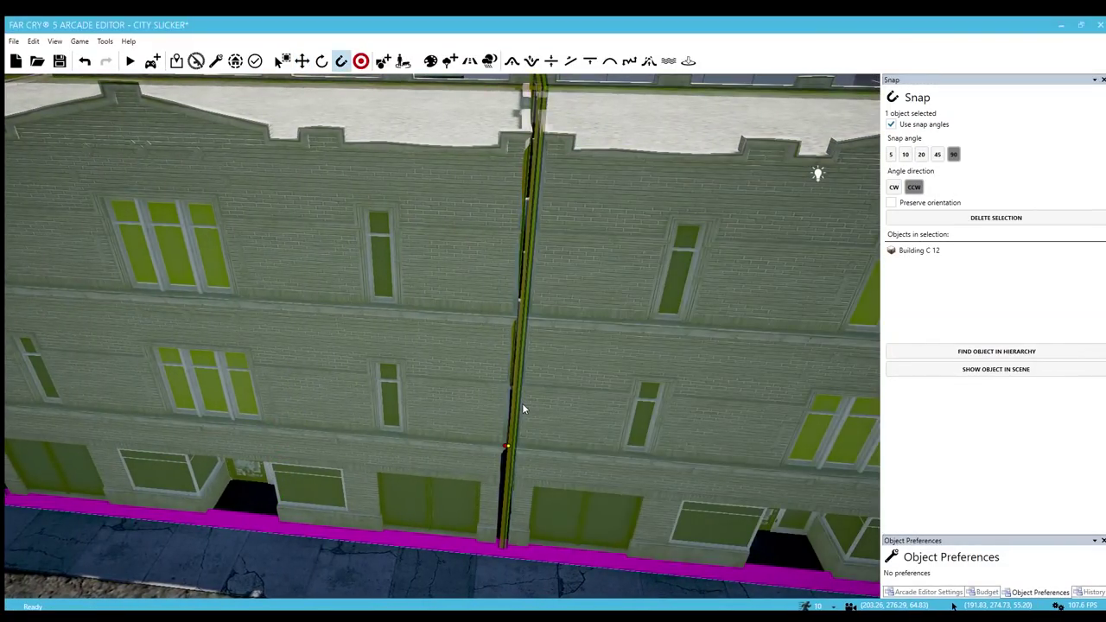
{"action": "left_click", "coordinate": [522, 403]}
{"action": "key", "text": "ctrl+z"}
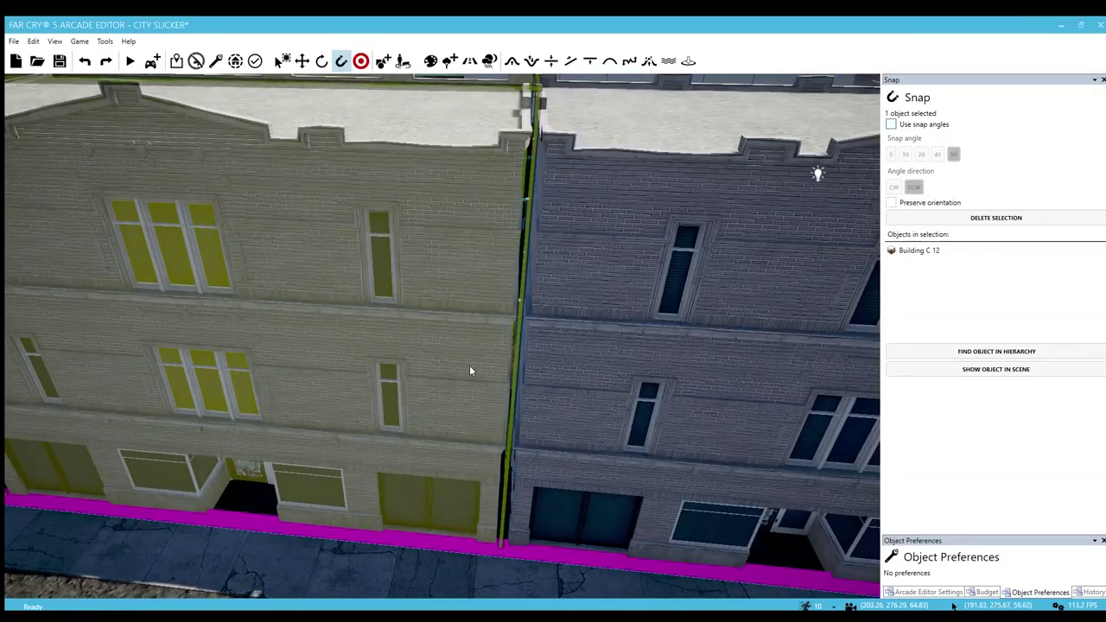
- Nudge Building C 12 sideways to line it up against the neighbouring brick building, and clear the selection
{"action": "left_click", "coordinate": [514, 374]}
{"action": "key", "text": "2"}
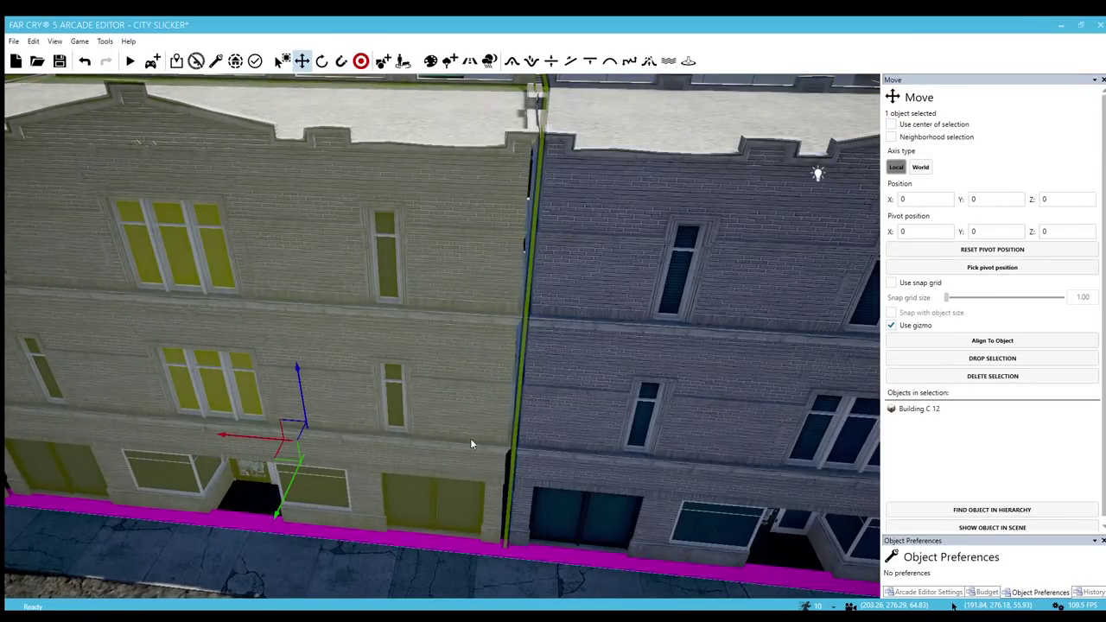
{"action": "left_click_drag", "start_coordinate": [229, 433], "coordinate": [236, 433]}
{"action": "right_click_drag", "start_coordinate": [238, 434], "coordinate": [267, 474]}
{"action": "left_click", "coordinate": [554, 511]}
- Duplicate the two end Sidewalk 1x12 pieces, one on each side of the street, outward past the brick buildings
{"action": "right_click_drag", "start_coordinate": [415, 495], "coordinate": [393, 495]}
{"action": "right_click_drag", "start_coordinate": [285, 485], "coordinate": [380, 494]}
{"action": "right_click_drag", "start_coordinate": [449, 423], "coordinate": [380, 385]}
{"action": "key", "text": "w"}
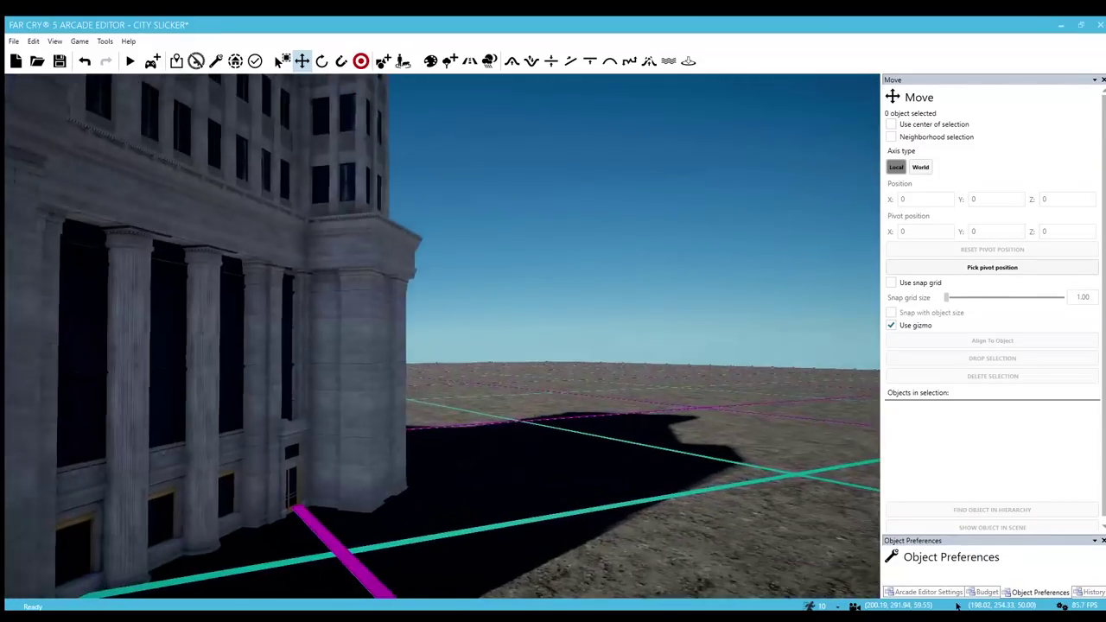
{"action": "mouse_move", "coordinate": [495, 432]}
{"action": "right_mouse_down"}
{"action": "mouse_move", "coordinate": [466, 432]}
{"action": "mouse_move", "coordinate": [574, 428]}
{"action": "mouse_move", "coordinate": [544, 458]}
{"action": "mouse_move", "coordinate": [496, 451]}
{"action": "right_mouse_up"}
{"action": "key", "text": "s"}
{"action": "left_click", "coordinate": [506, 450]}
{"action": "left_click", "coordinate": [569, 403], "text": "ctrl"}
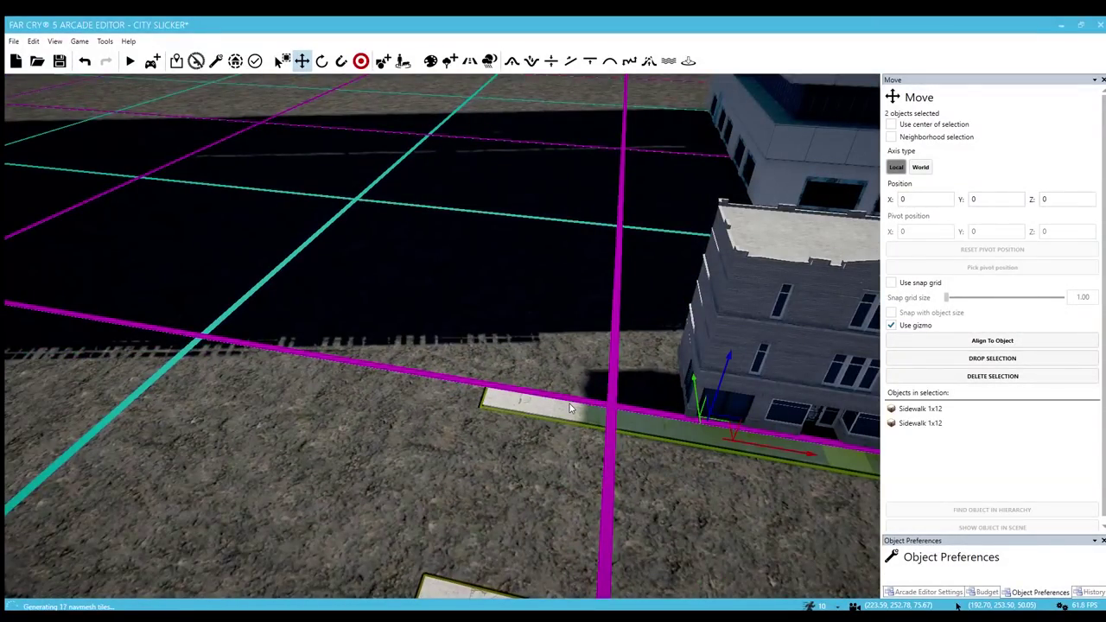
{"action": "right_click_drag", "start_coordinate": [569, 403], "coordinate": [642, 407]}
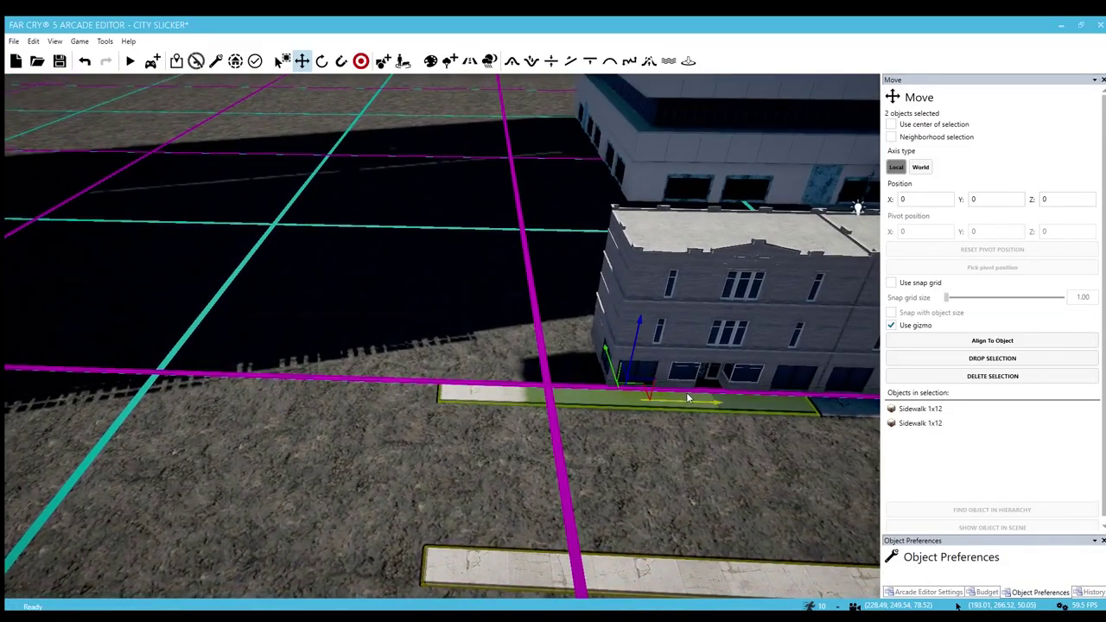
{"action": "left_click_drag", "start_coordinate": [688, 397], "coordinate": [326, 397]}
- Snap the two copied Sidewalk 1x12 pieces onto the ends of the existing sidewalks
{"action": "key", "text": "w"}
{"action": "right_click_drag", "start_coordinate": [466, 448], "coordinate": [473, 451]}
{"action": "key", "text": "r"}
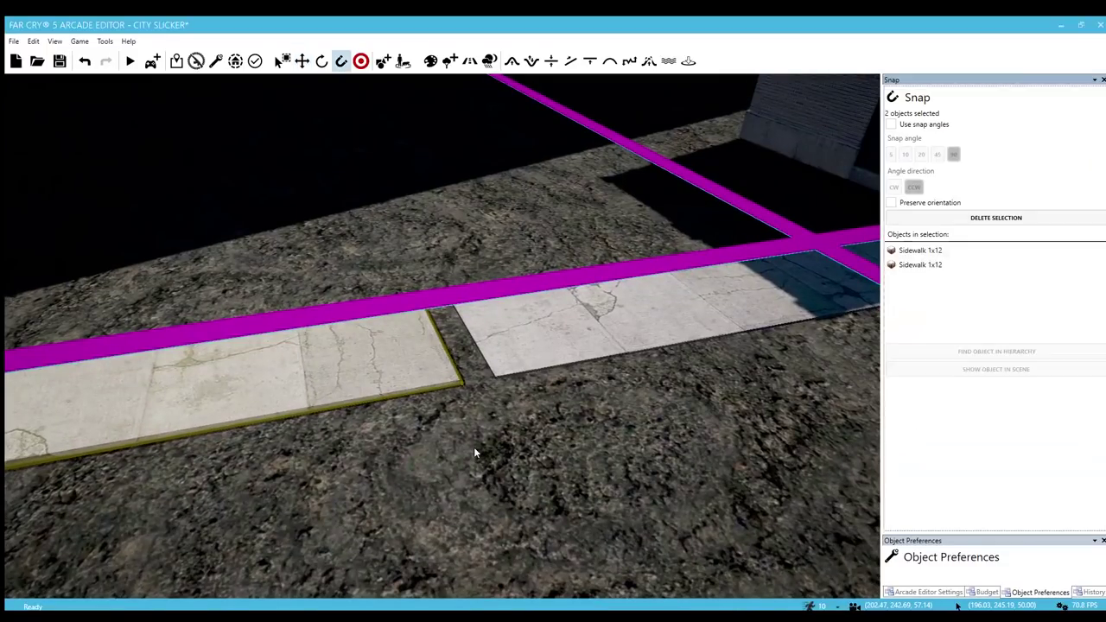
{"action": "key", "text": "2"}
{"action": "left_click", "coordinate": [558, 441]}
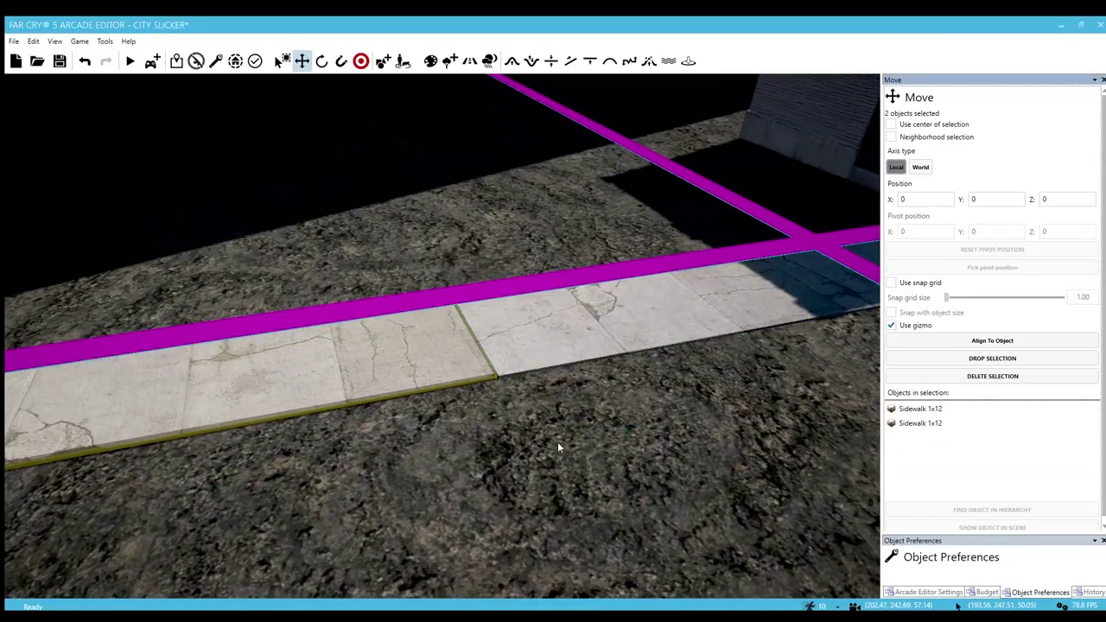
- Search the objects for "high" and preview Highway Median 02, Highway Median 01 and Watchtower Bricks High beside the sidewalk
{"action": "key", "text": "s"}
{"action": "mouse_move", "coordinate": [557, 441]}
{"action": "right_mouse_down"}
{"action": "mouse_move", "coordinate": [627, 440]}
{"action": "mouse_move", "coordinate": [563, 448]}
{"action": "right_mouse_up"}
{"action": "key", "text": "w"}
{"action": "key", "text": "o"}
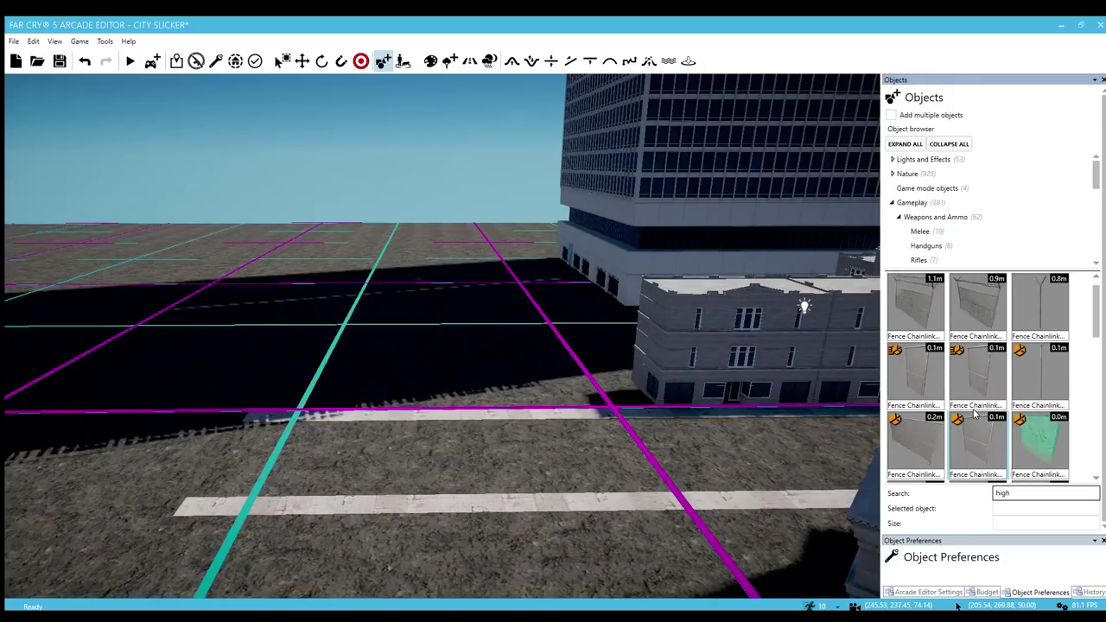
{"action": "scroll", "coordinate": [985, 425], "scroll_direction": "down", "scroll_amount": 3}
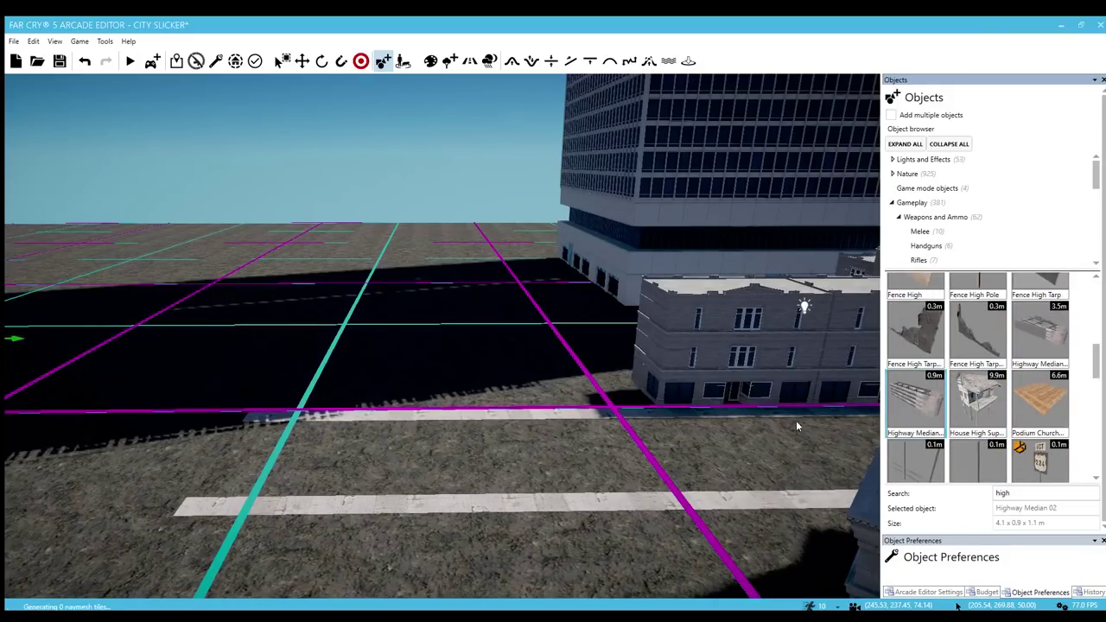
{"action": "left_click", "coordinate": [609, 456]}
{"action": "right_click_drag", "start_coordinate": [608, 456], "coordinate": [503, 402]}
{"action": "key", "text": "w"}
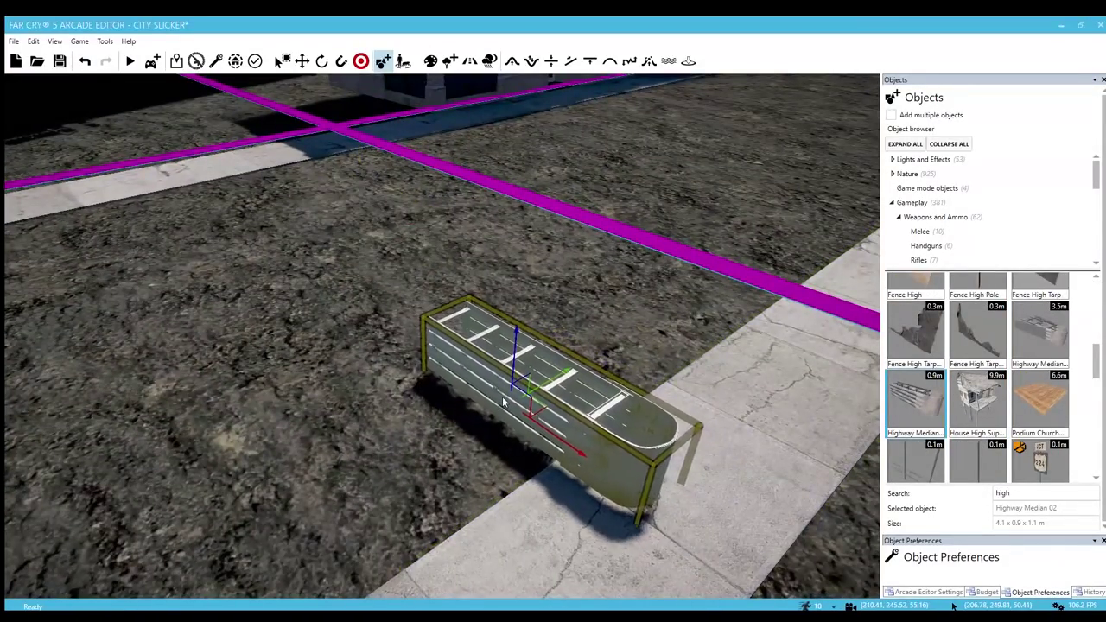
{"action": "left_click", "coordinate": [1041, 333]}
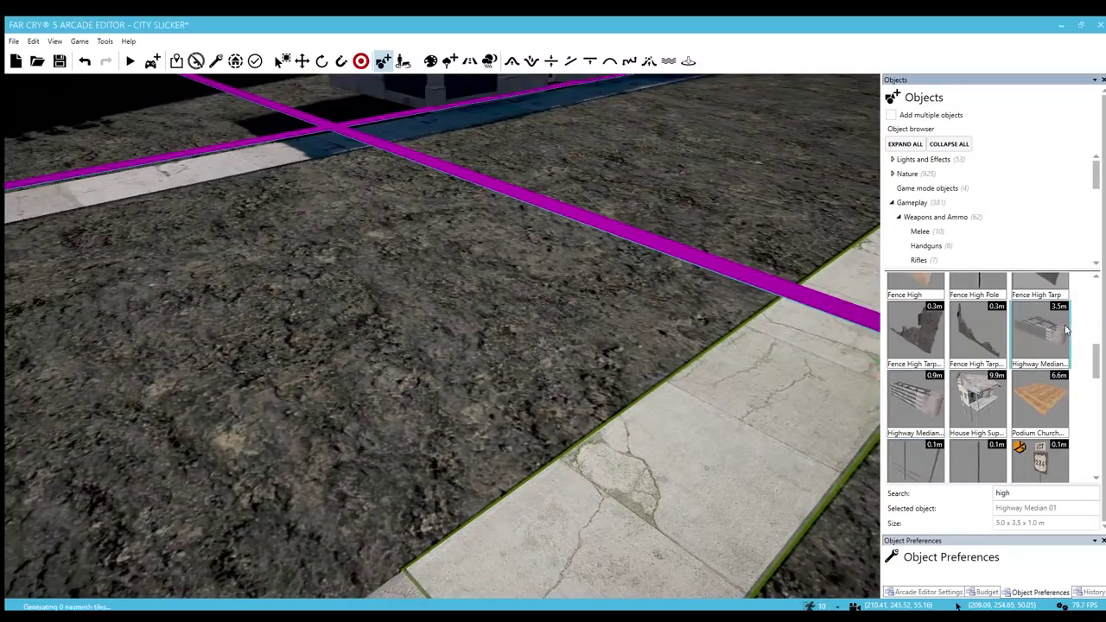
{"action": "scroll", "coordinate": [978, 392], "scroll_direction": "down", "scroll_amount": 5}
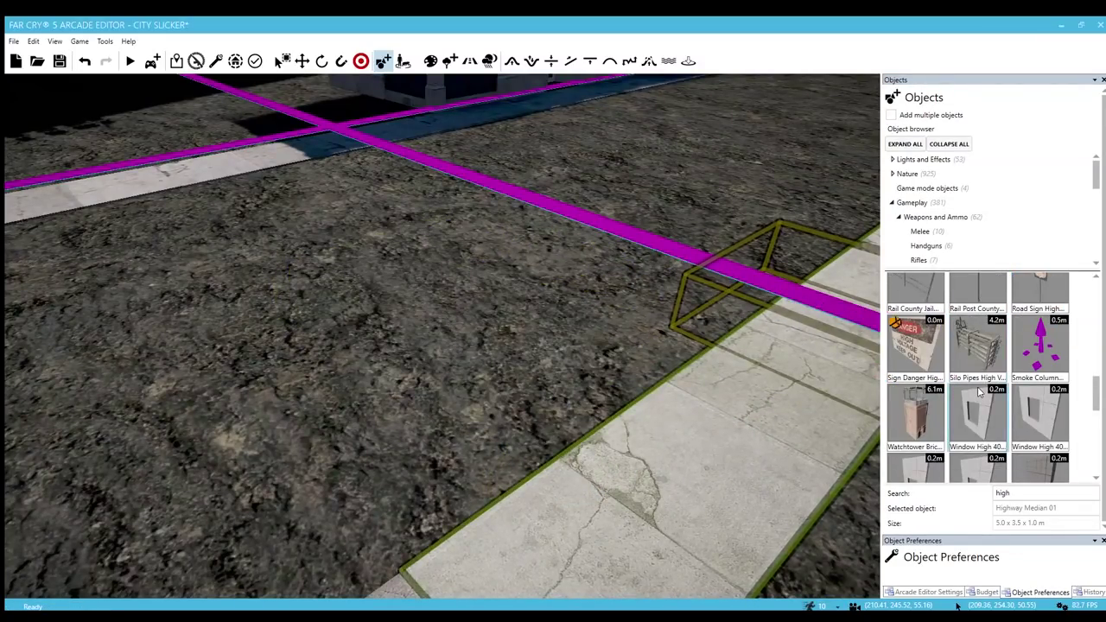
{"action": "left_click", "coordinate": [966, 339]}
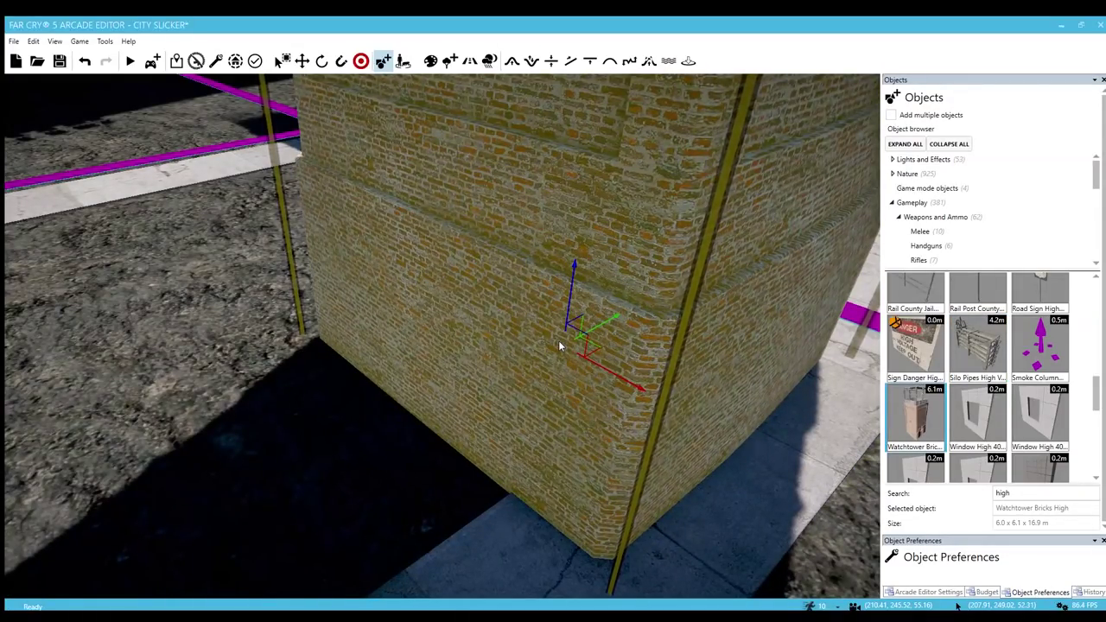
- Search the objects for "free" and preview Panel Rossi Freemont at the edge of the street
{"action": "scroll", "coordinate": [971, 389], "scroll_direction": "down", "scroll_amount": 2}
{"action": "scroll", "coordinate": [971, 388], "scroll_direction": "down", "scroll_amount": 3}
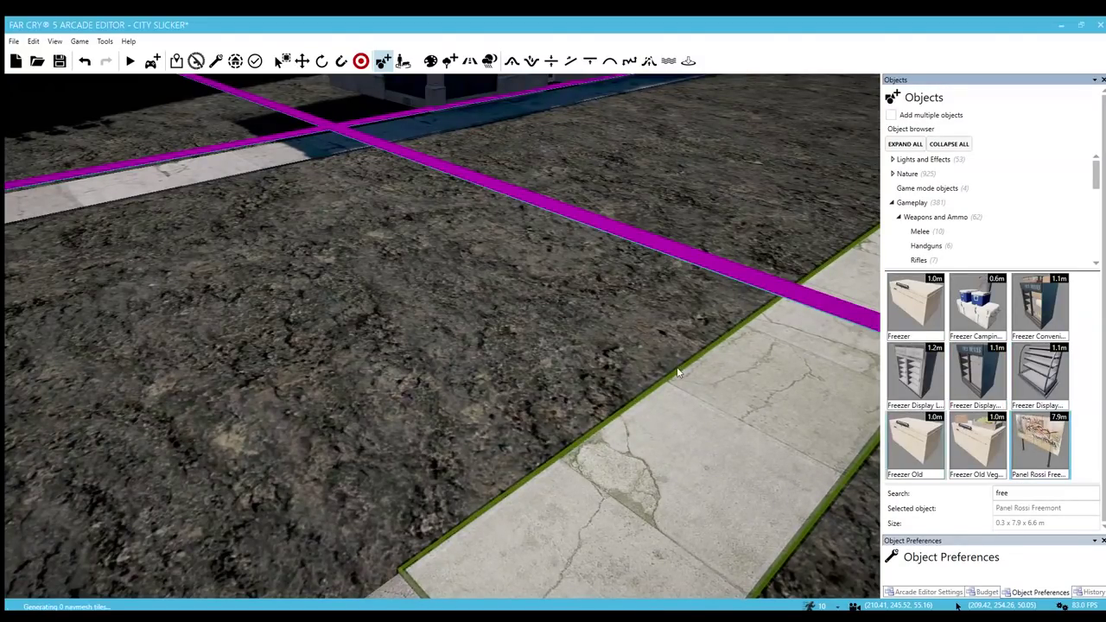
{"action": "right_click_drag", "start_coordinate": [515, 315], "coordinate": [471, 298]}
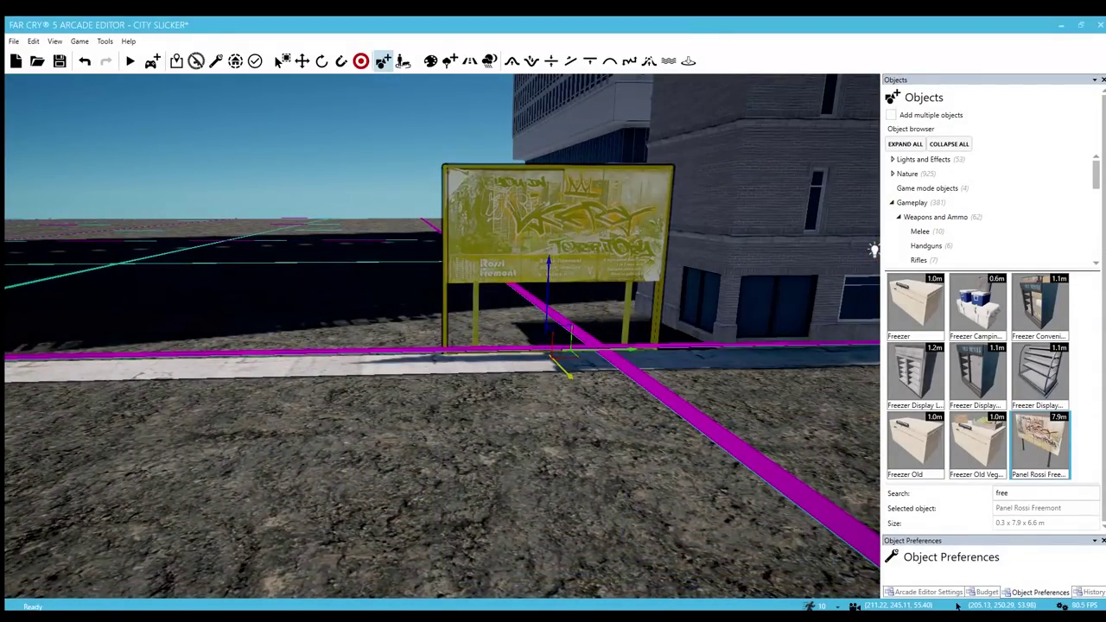
{"action": "right_click_drag", "start_coordinate": [529, 332], "coordinate": [644, 432]}
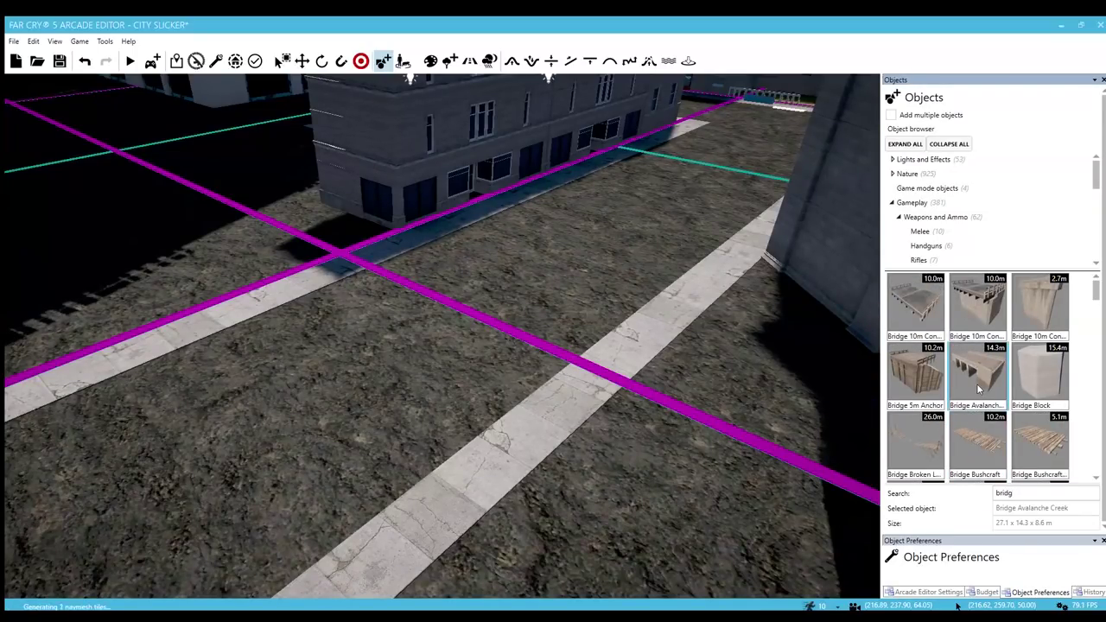
- Search the objects for "bridg" and preview Bridge 10m Concrete between the two sidewalks
{"action": "right_click_drag", "start_coordinate": [541, 392], "coordinate": [484, 449]}
{"action": "key", "text": "a"}
{"action": "key", "text": "s"}
{"action": "key", "text": "w"}
{"action": "key", "text": "s"}
{"action": "right_click_drag", "start_coordinate": [466, 363], "coordinate": [467, 362]}
{"action": "left_click", "coordinate": [1040, 304]}
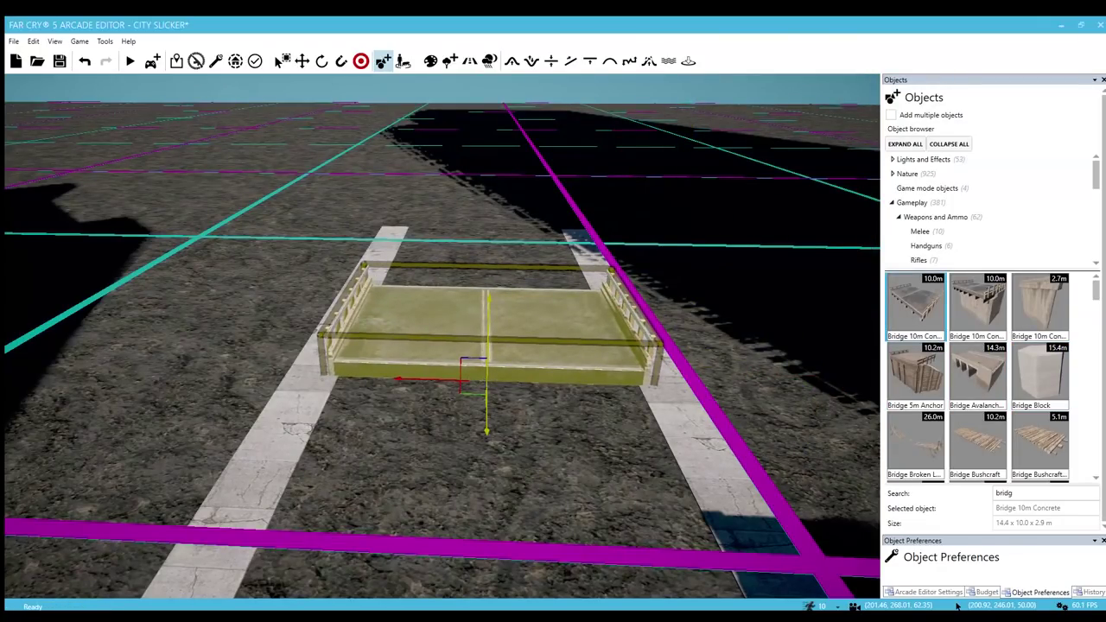
{"action": "right_click_drag", "start_coordinate": [486, 393], "coordinate": [367, 419]}
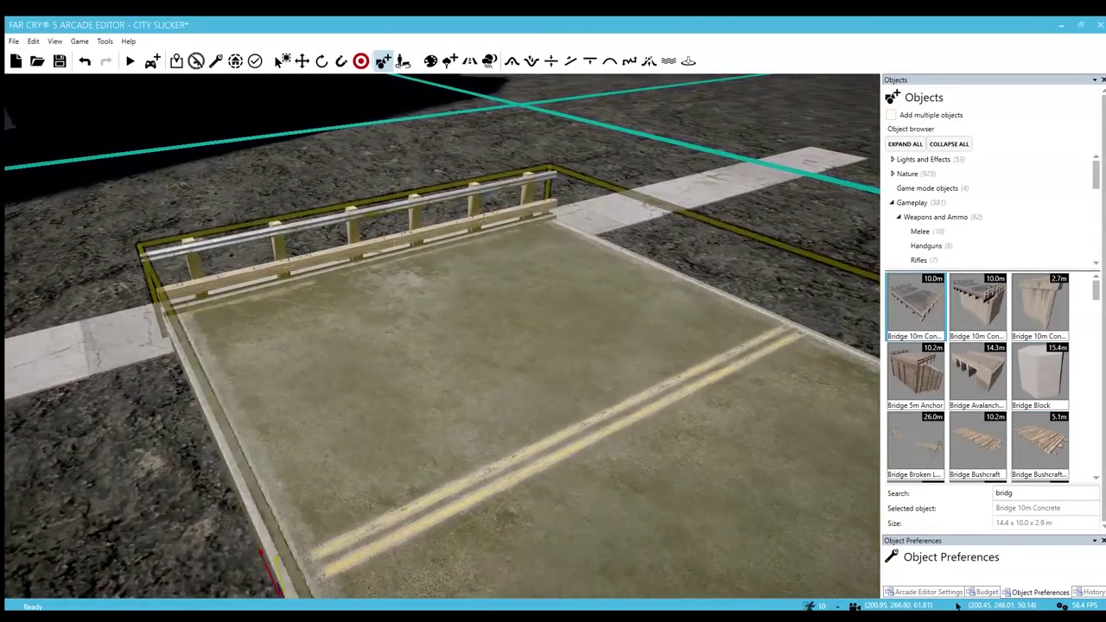
- Preview Bridge Double Lane 5m, Bridge One Lane and the Bridge Pedestrian models between the sidewalks
{"action": "scroll", "coordinate": [958, 386], "scroll_direction": "down", "scroll_amount": 3}
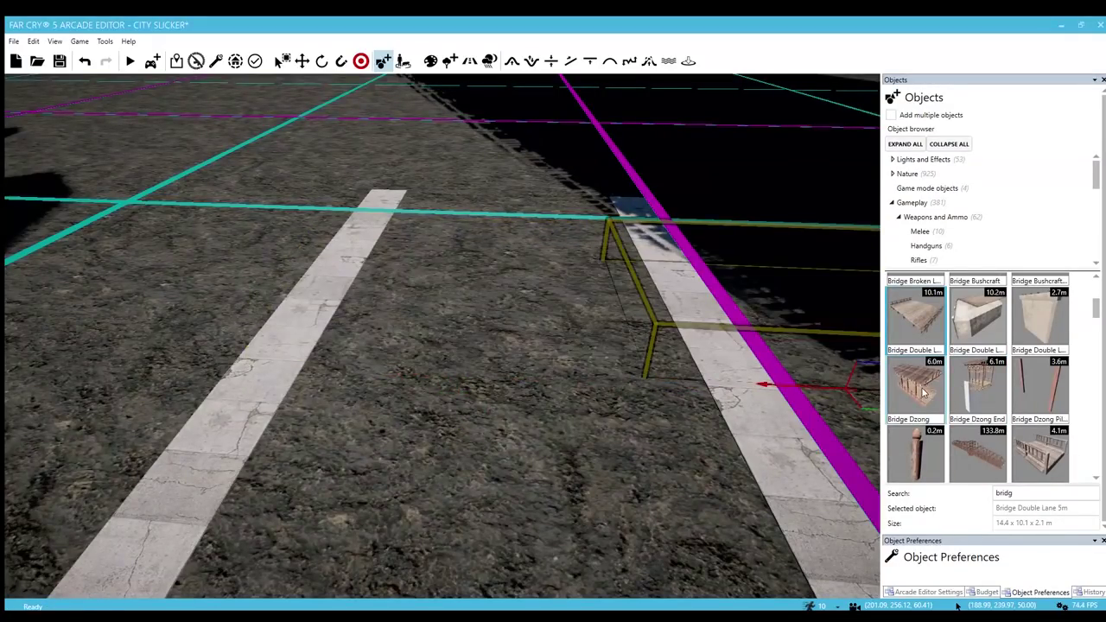
{"action": "scroll", "coordinate": [957, 389], "scroll_direction": "down", "scroll_amount": 2}
{"action": "scroll", "coordinate": [958, 386], "scroll_direction": "down", "scroll_amount": 1}
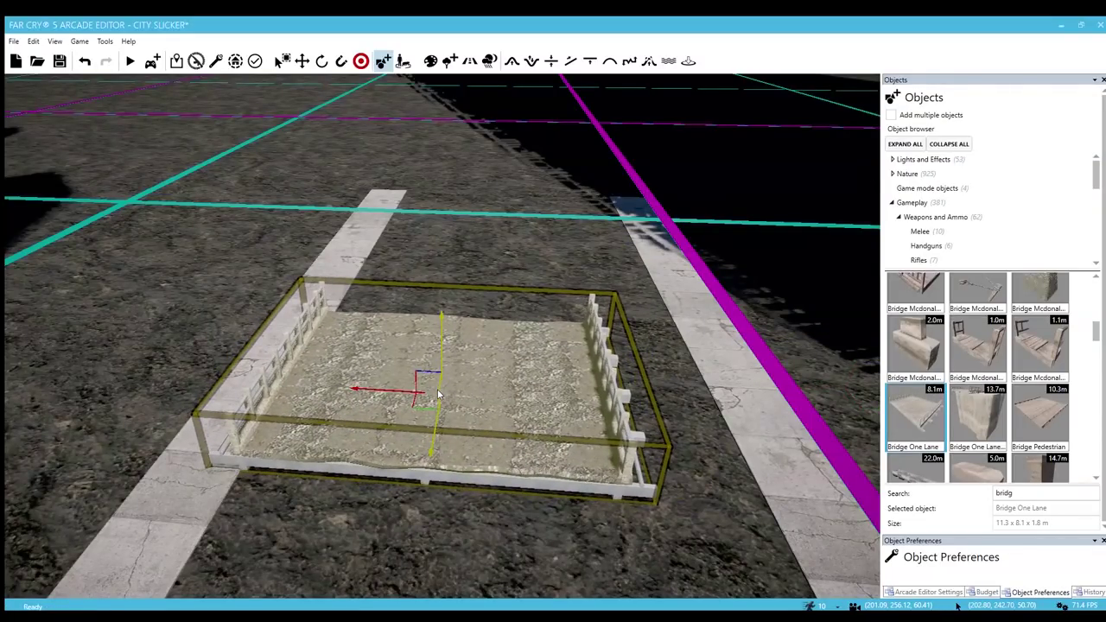
{"action": "scroll", "coordinate": [1019, 389], "scroll_direction": "down", "scroll_amount": 2}
{"action": "left_click", "coordinate": [1028, 382]}
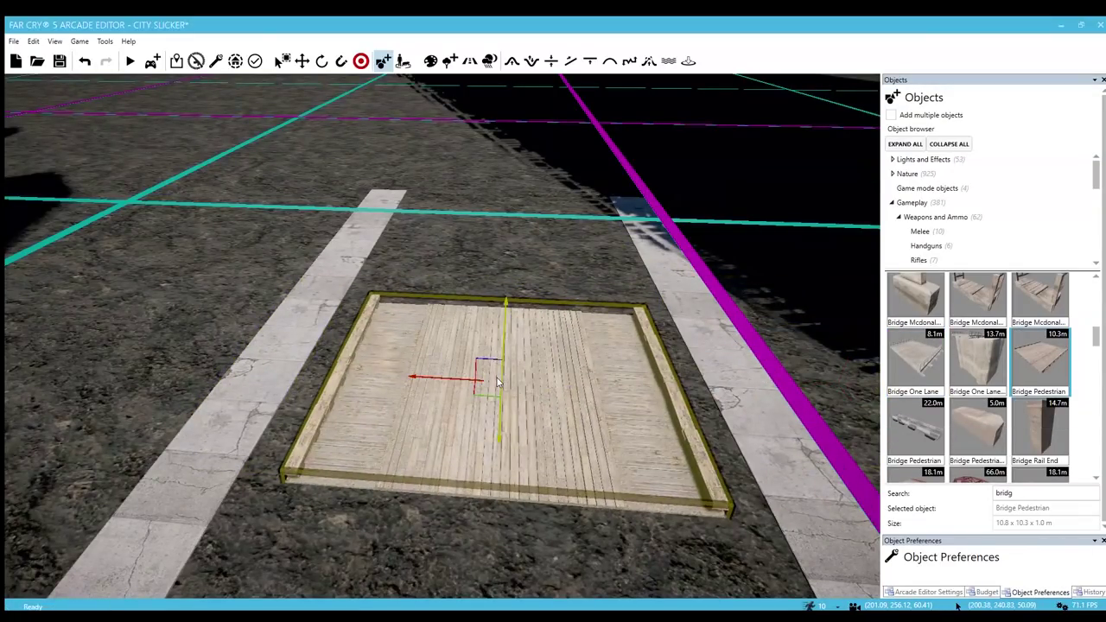
{"action": "scroll", "coordinate": [949, 382], "scroll_direction": "down", "scroll_amount": 2}
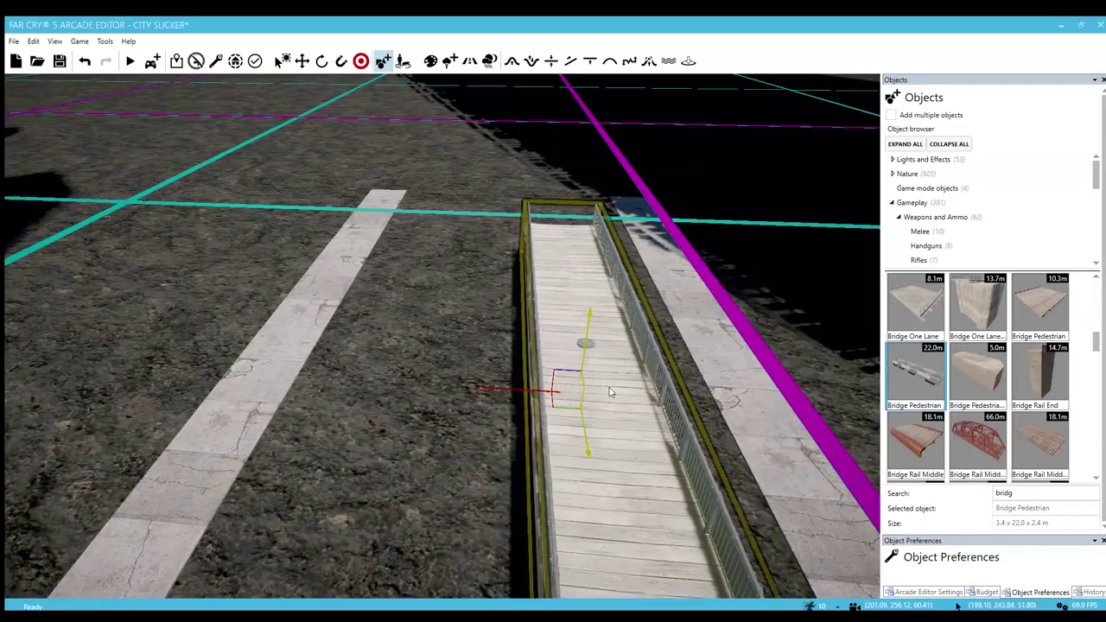
{"action": "scroll", "coordinate": [978, 390], "scroll_direction": "down", "scroll_amount": 2}
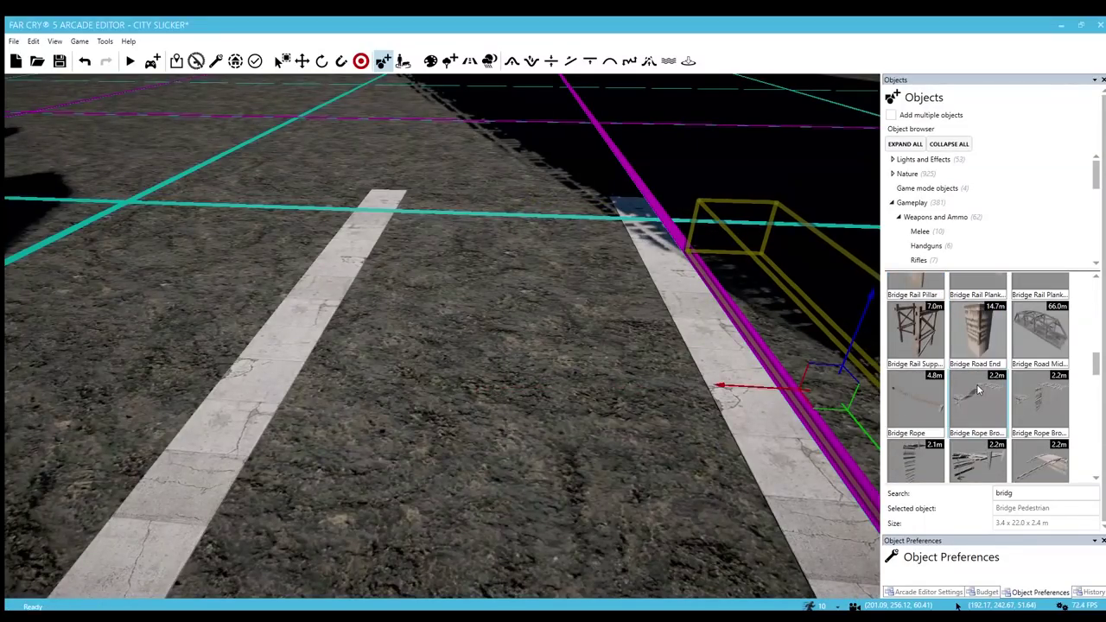
- Browse the remaining bridge models and preview Dock Wood Bridge, Scaffolds Bridge and Train Containers Bridge across the street
{"action": "scroll", "coordinate": [978, 391], "scroll_direction": "down", "scroll_amount": 4}
{"action": "scroll", "coordinate": [979, 390], "scroll_direction": "down", "scroll_amount": 4}
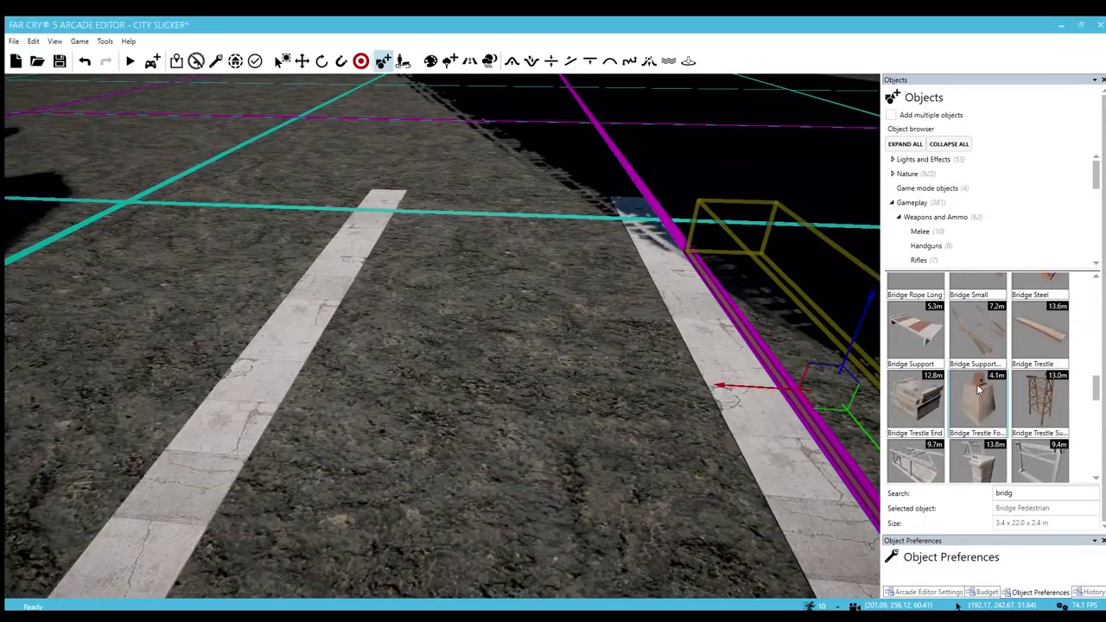
{"action": "scroll", "coordinate": [942, 388], "scroll_direction": "down", "scroll_amount": 6}
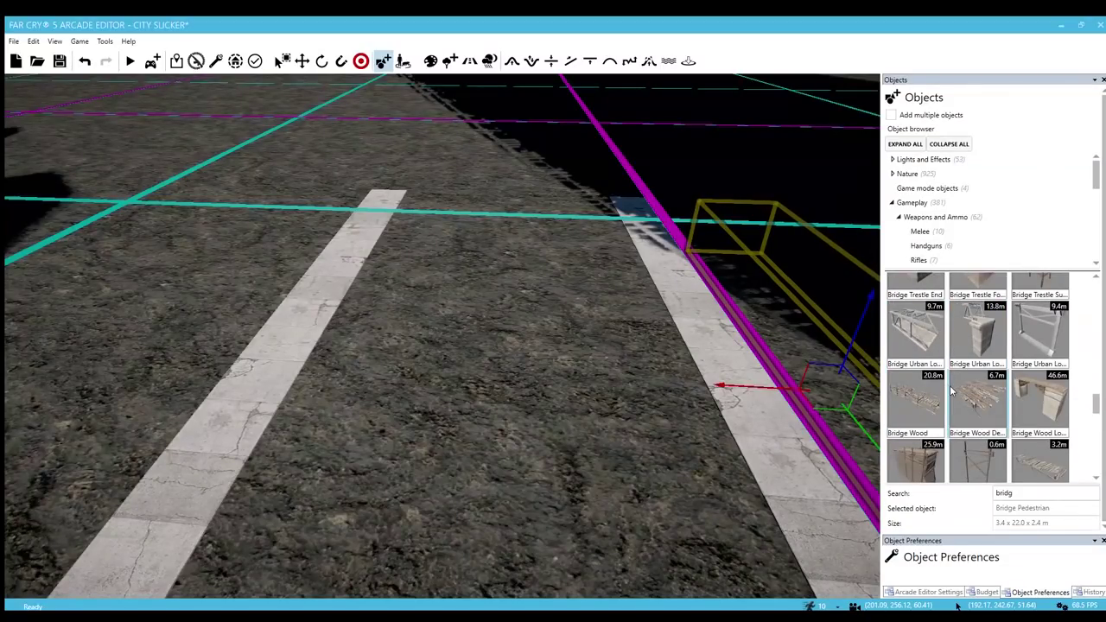
{"action": "scroll", "coordinate": [956, 394], "scroll_direction": "down", "scroll_amount": 1}
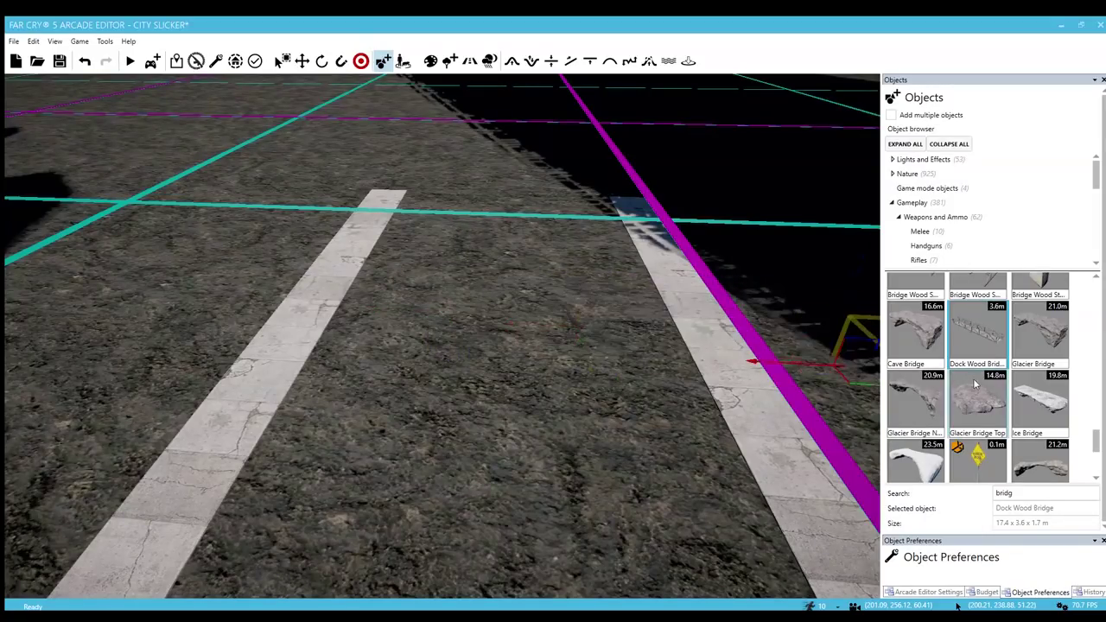
{"action": "scroll", "coordinate": [1025, 423], "scroll_direction": "down", "scroll_amount": 3}
{"action": "left_click", "coordinate": [1025, 386]}
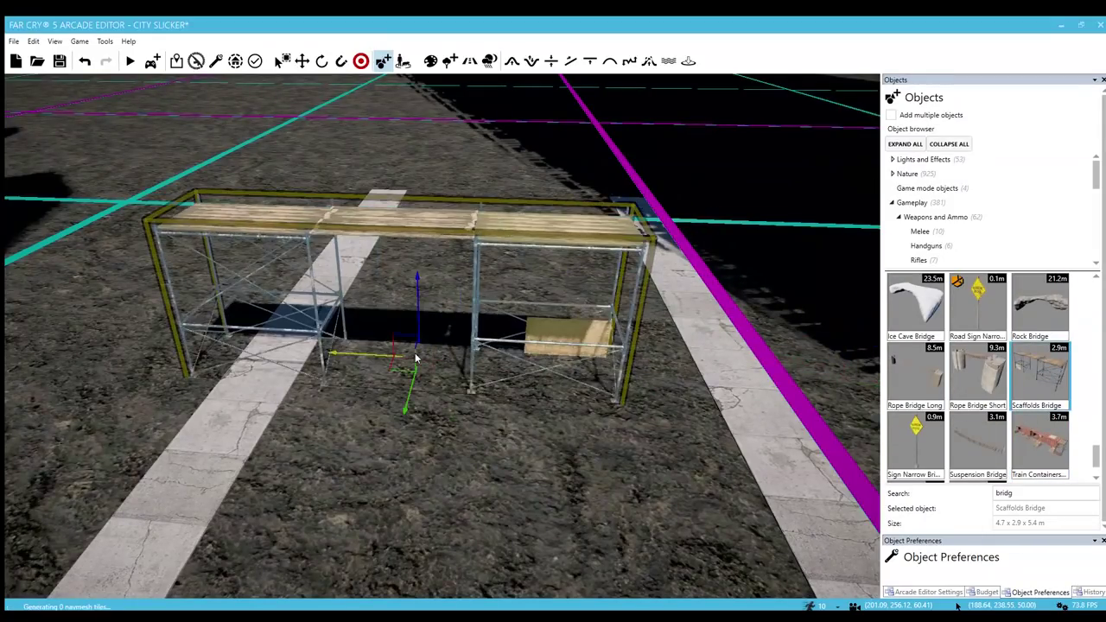
{"action": "scroll", "coordinate": [922, 417], "scroll_direction": "down", "scroll_amount": 1}
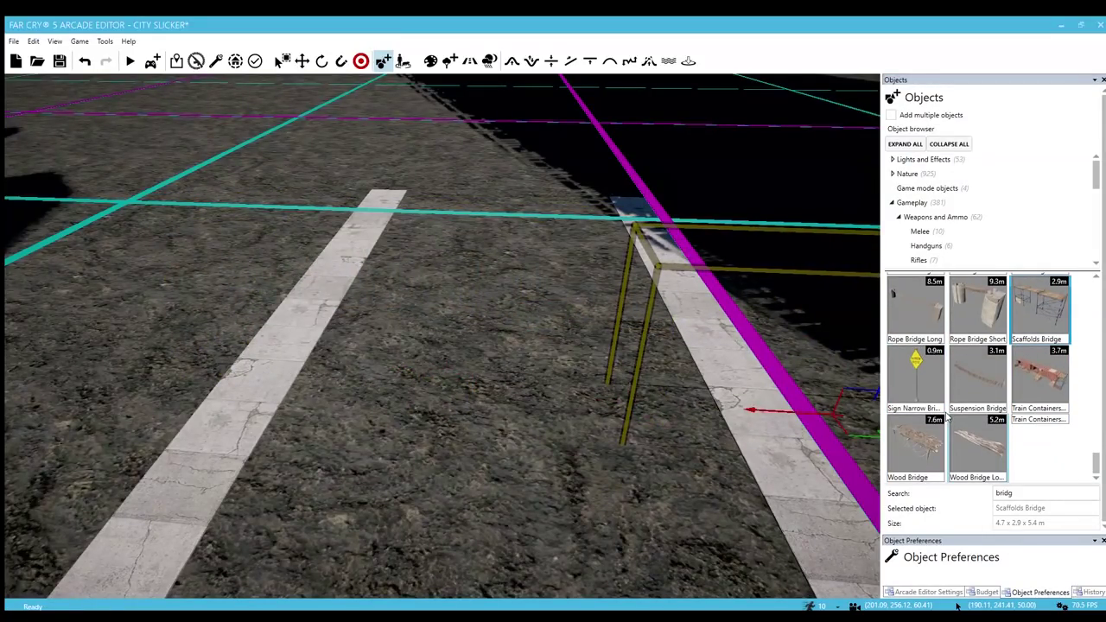
{"action": "left_click", "coordinate": [1042, 399]}
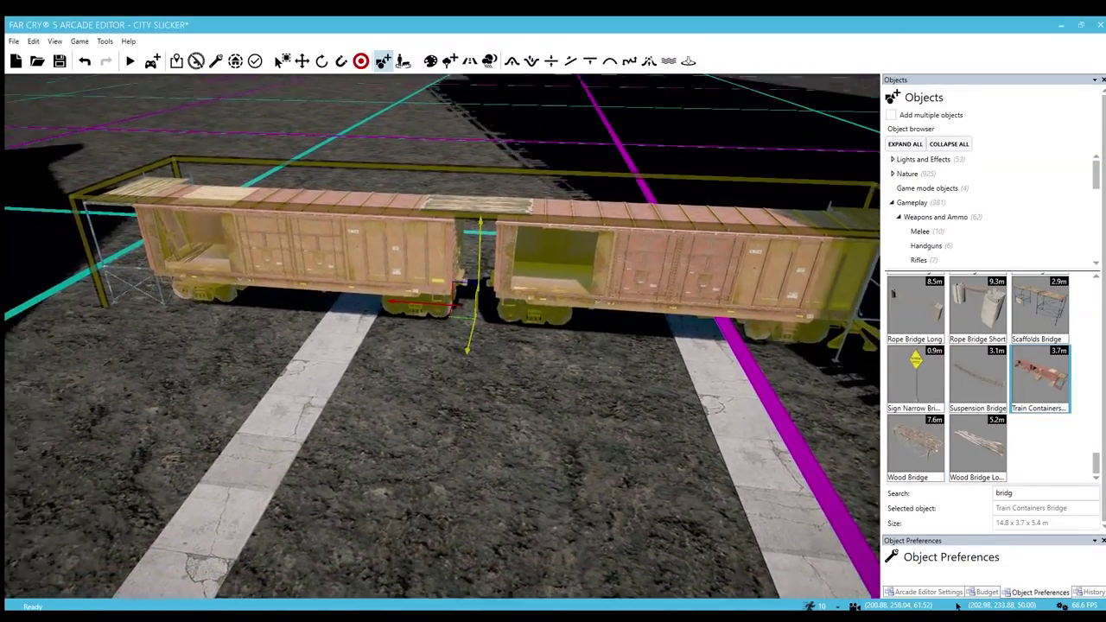
{"action": "key", "text": "s"}
- Go back to the first bridge models and place Bridge 10m Concrete between the two sidewalks
{"action": "scroll", "coordinate": [949, 391], "scroll_direction": "up", "scroll_amount": 7}
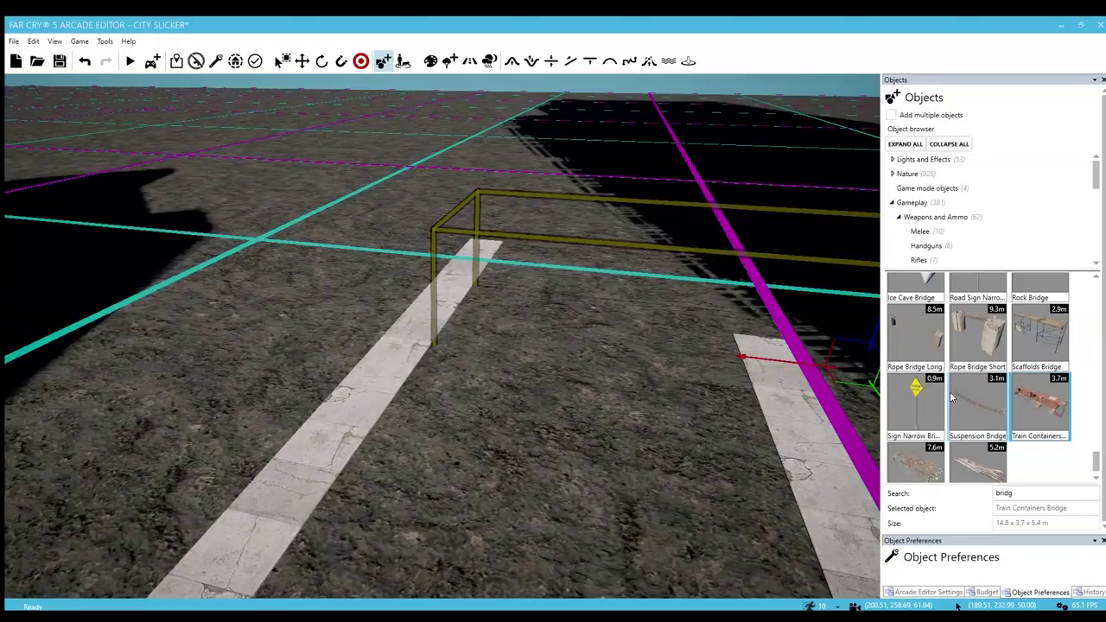
{"action": "scroll", "coordinate": [950, 391], "scroll_direction": "up", "scroll_amount": 5}
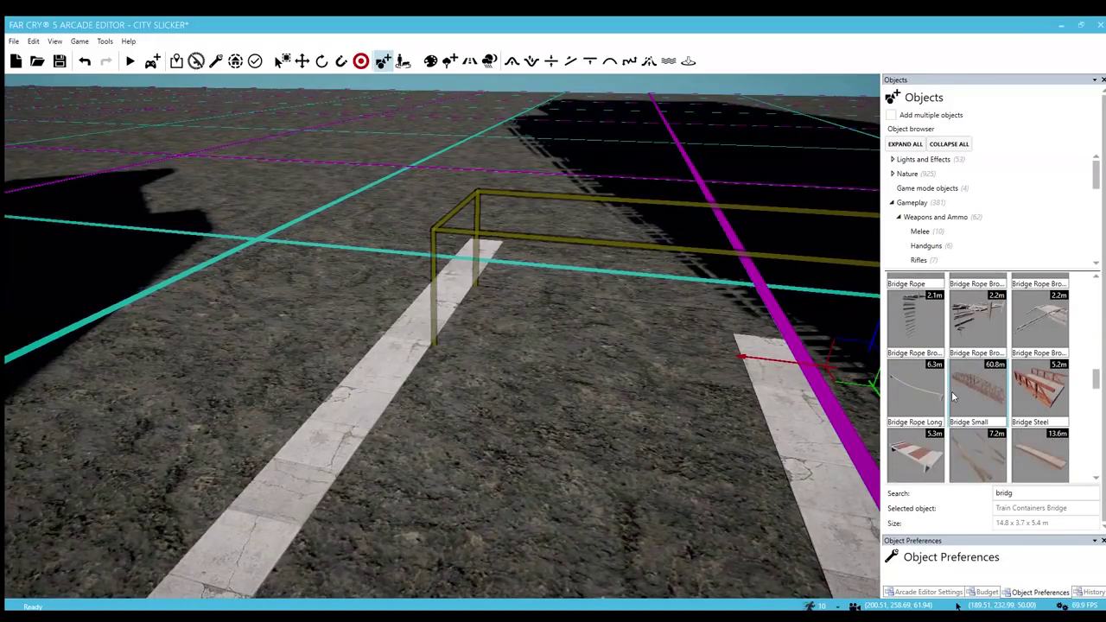
{"action": "scroll", "coordinate": [954, 397], "scroll_direction": "up", "scroll_amount": 5}
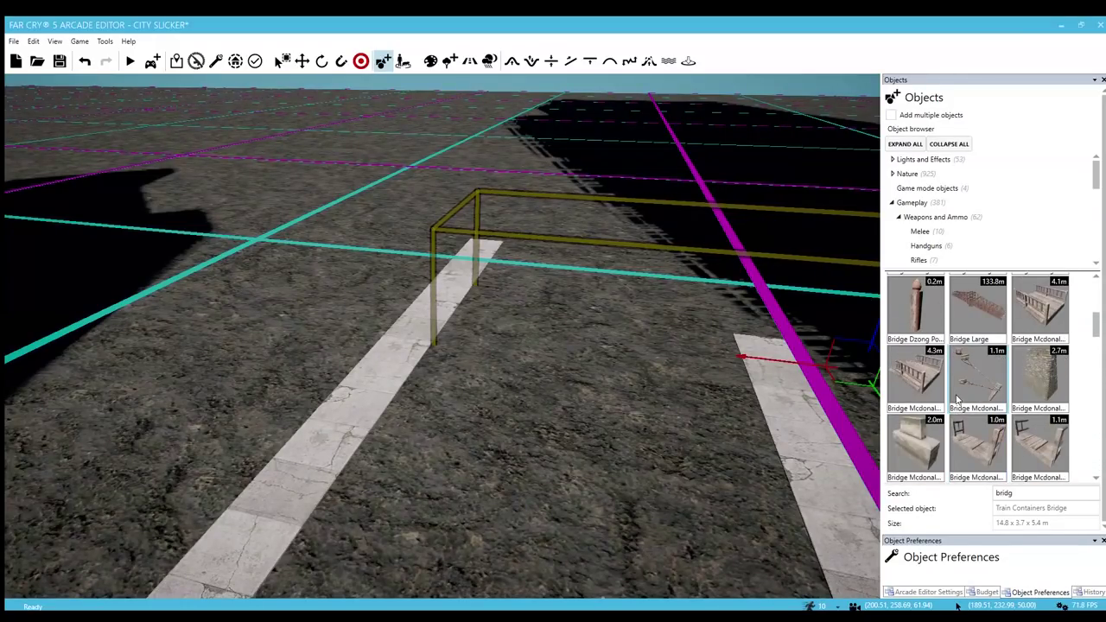
{"action": "scroll", "coordinate": [956, 394], "scroll_direction": "up", "scroll_amount": 5}
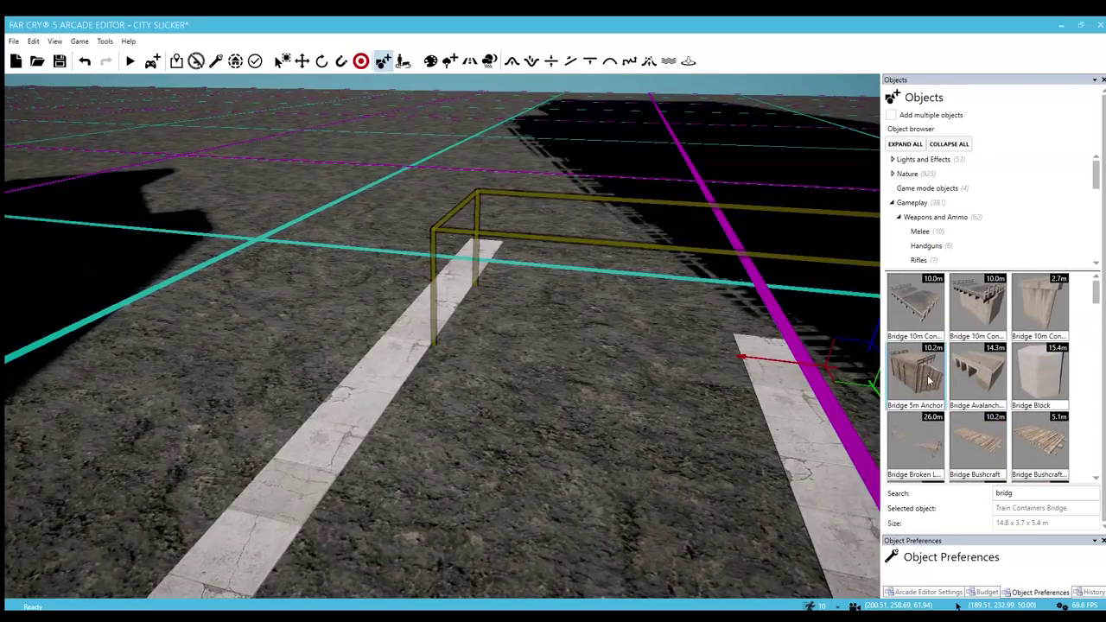
{"action": "left_click", "coordinate": [928, 380]}
{"action": "left_click", "coordinate": [562, 372]}
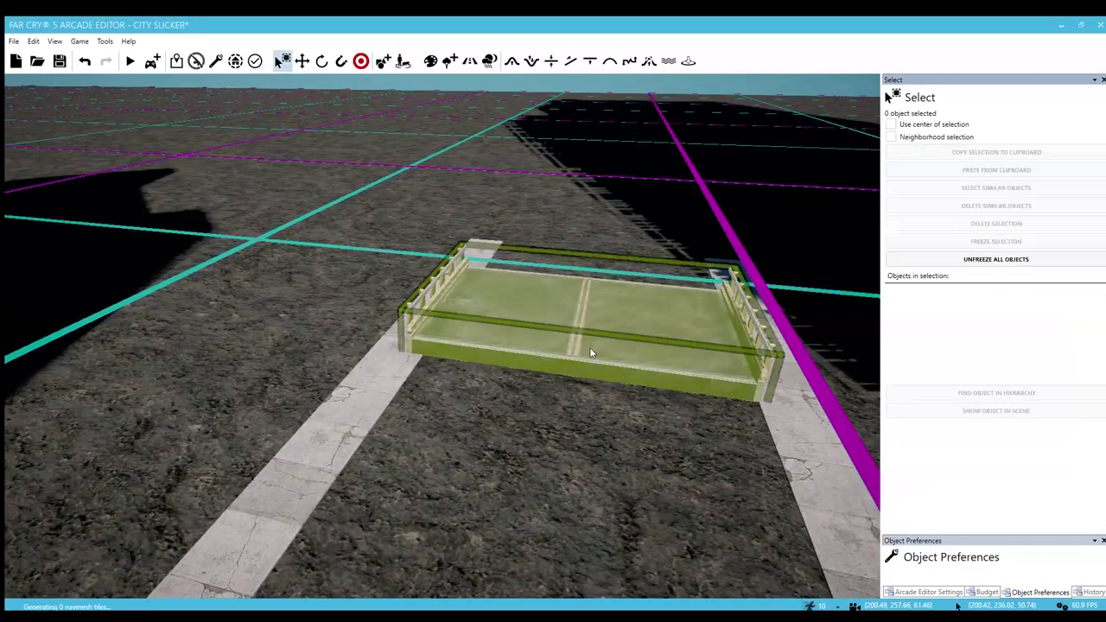
- Rotate Bridge 10m Concrete a quarter turn so its railings run across the street
{"action": "left_click", "coordinate": [591, 351]}
{"action": "key", "text": "3"}
{"action": "left_click_drag", "start_coordinate": [592, 333], "coordinate": [601, 333]}
{"action": "key", "text": "2"}
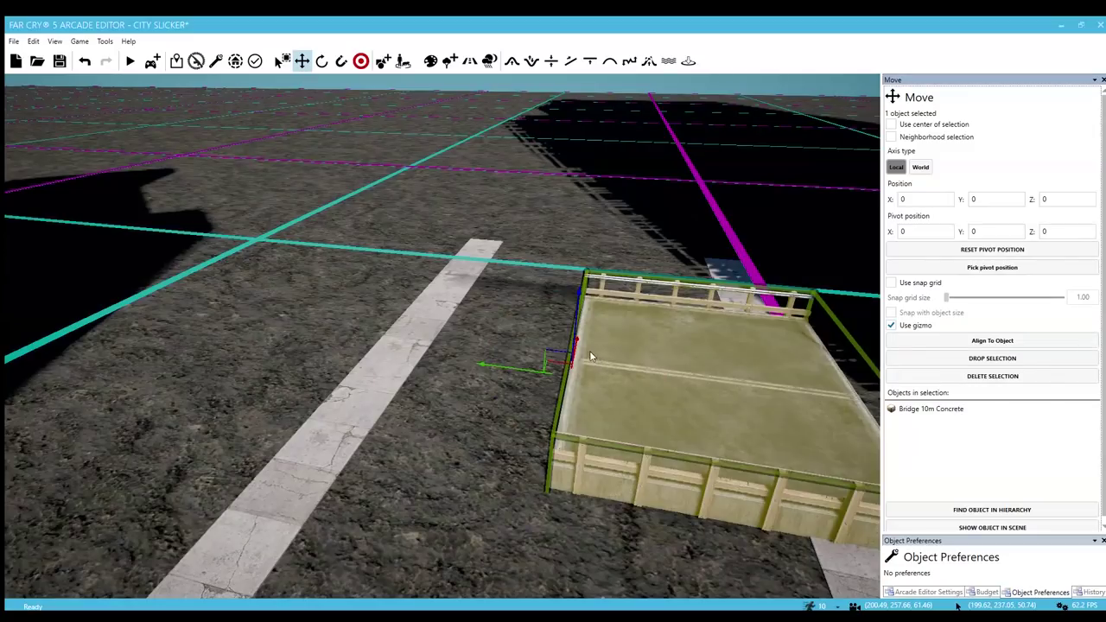
- Raise Bridge 10m Concrete high above the street as an elevated road section
{"action": "key", "text": "a"}
{"action": "right_click_drag", "start_coordinate": [591, 356], "coordinate": [691, 335]}
{"action": "left_click_drag", "start_coordinate": [577, 317], "coordinate": [610, 95]}
{"action": "right_click_drag", "start_coordinate": [551, 336], "coordinate": [565, 260]}
{"action": "key", "text": "s"}
{"action": "left_click_drag", "start_coordinate": [492, 304], "coordinate": [491, 278]}
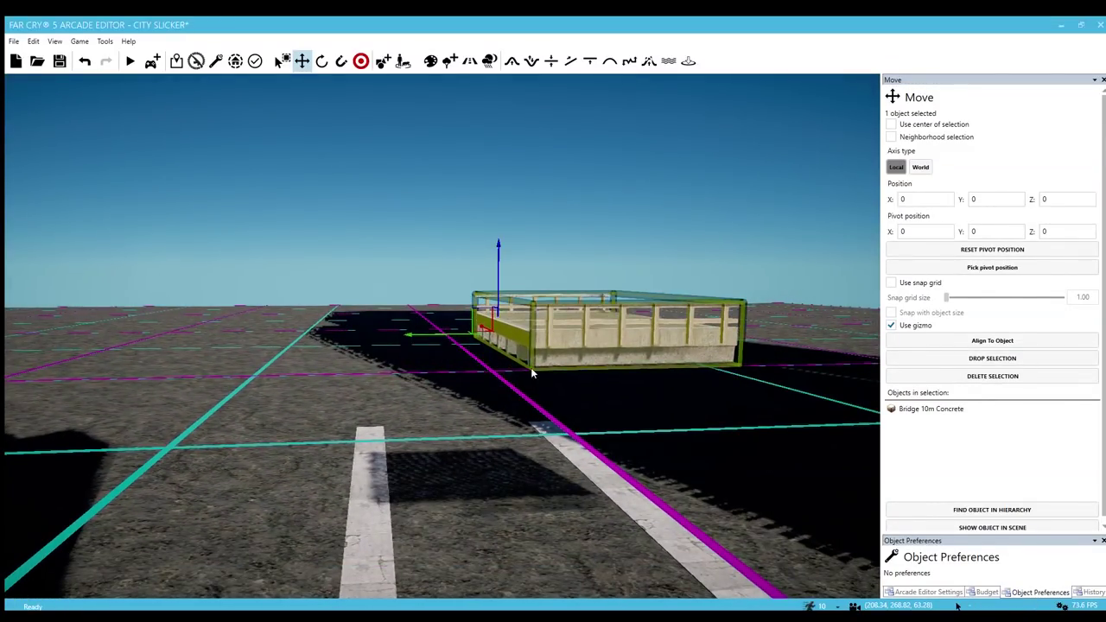
- Place a Bridge 10m Concrete Base beneath the raised concrete bridge section
{"action": "key", "text": "w"}
{"action": "right_click_drag", "start_coordinate": [531, 373], "coordinate": [570, 440]}
{"action": "key", "text": "s"}
{"action": "key", "text": "Escape"}
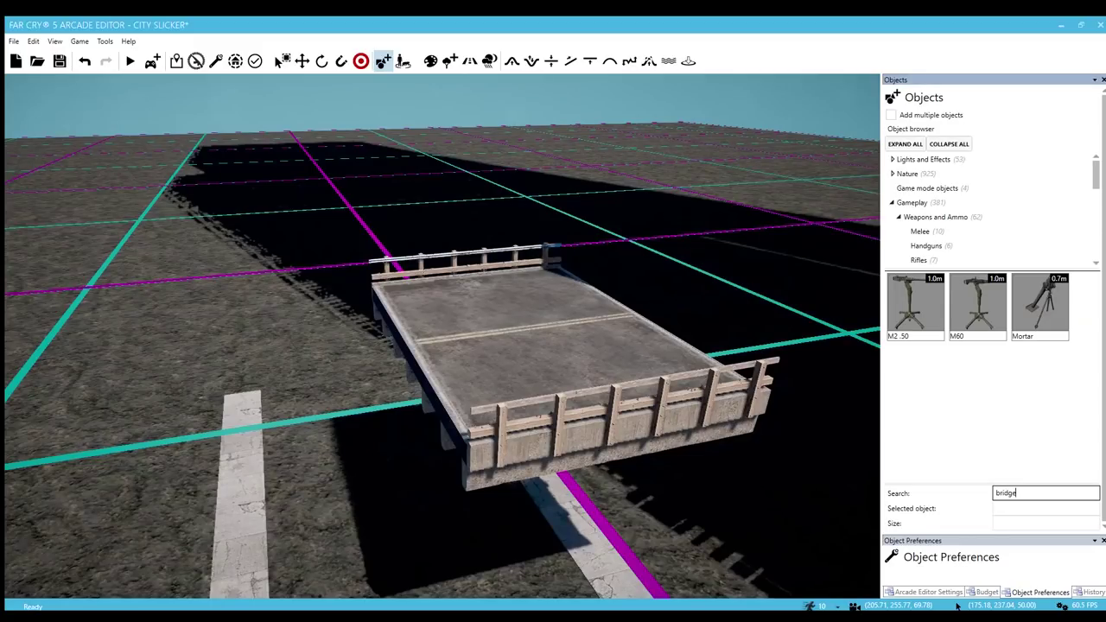
{"action": "left_click", "coordinate": [1021, 324]}
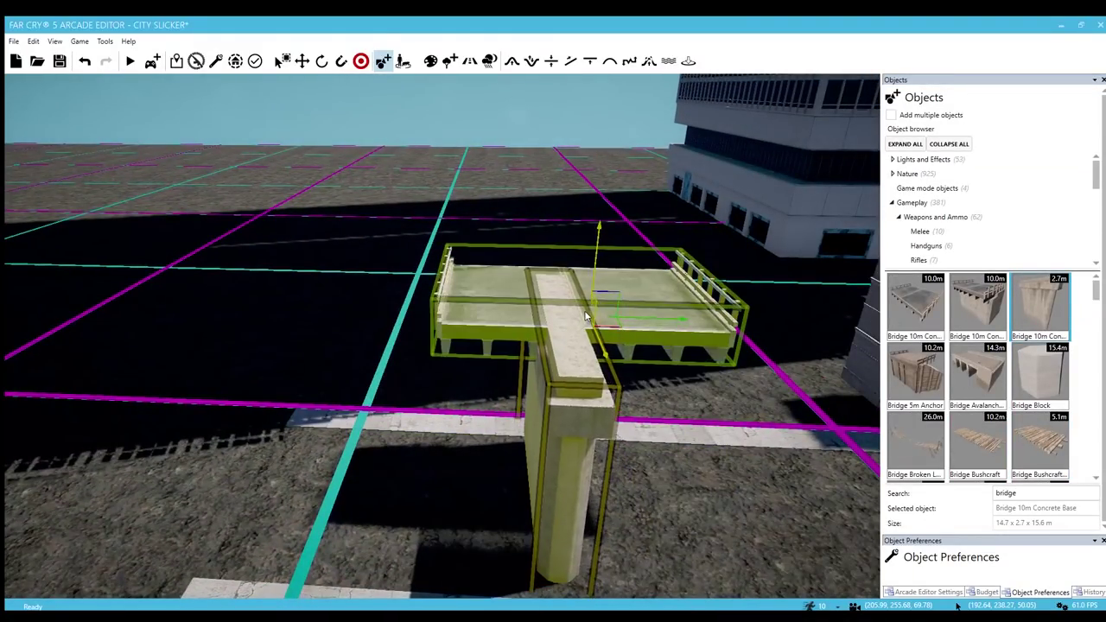
{"action": "left_click", "coordinate": [585, 316]}
- Rotate the concrete base a quarter turn about its vertical axis and centre it under the bridge deck
{"action": "key", "text": "e"}
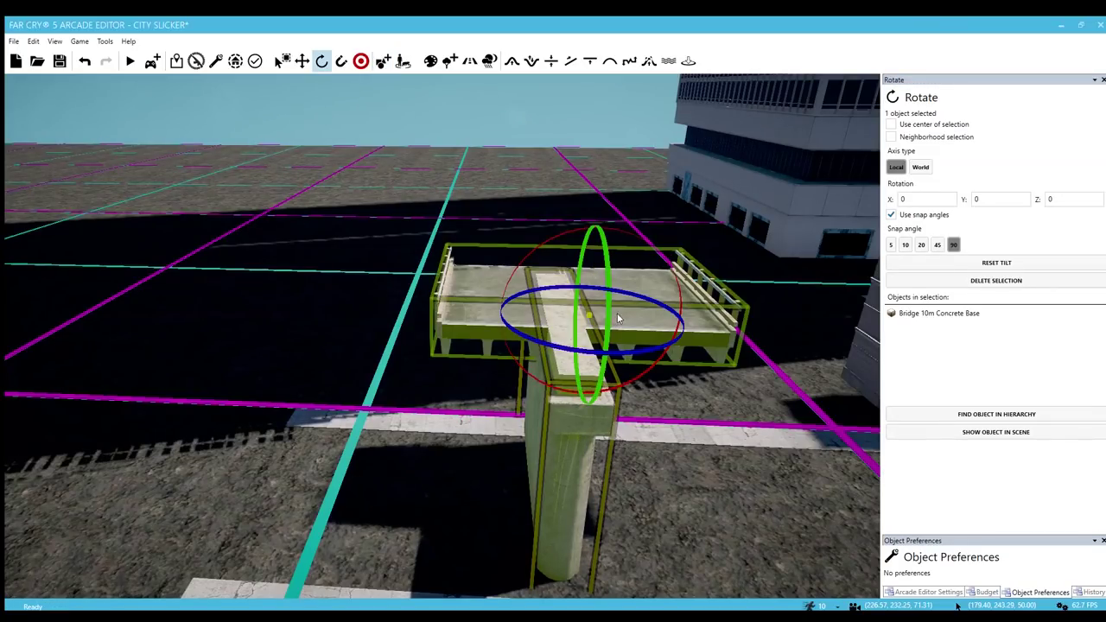
{"action": "left_click_drag", "start_coordinate": [615, 288], "coordinate": [608, 330]}
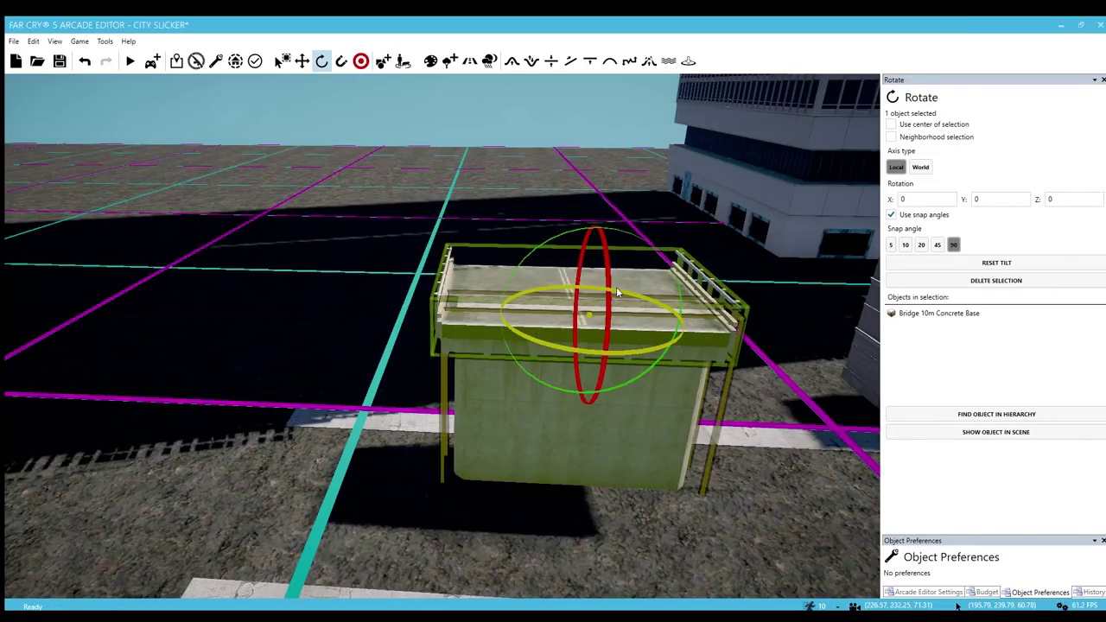
{"action": "key", "text": "w"}
{"action": "right_click_drag", "start_coordinate": [607, 329], "coordinate": [705, 443]}
{"action": "key", "text": "a"}
{"action": "left_click_drag", "start_coordinate": [673, 419], "coordinate": [649, 419]}
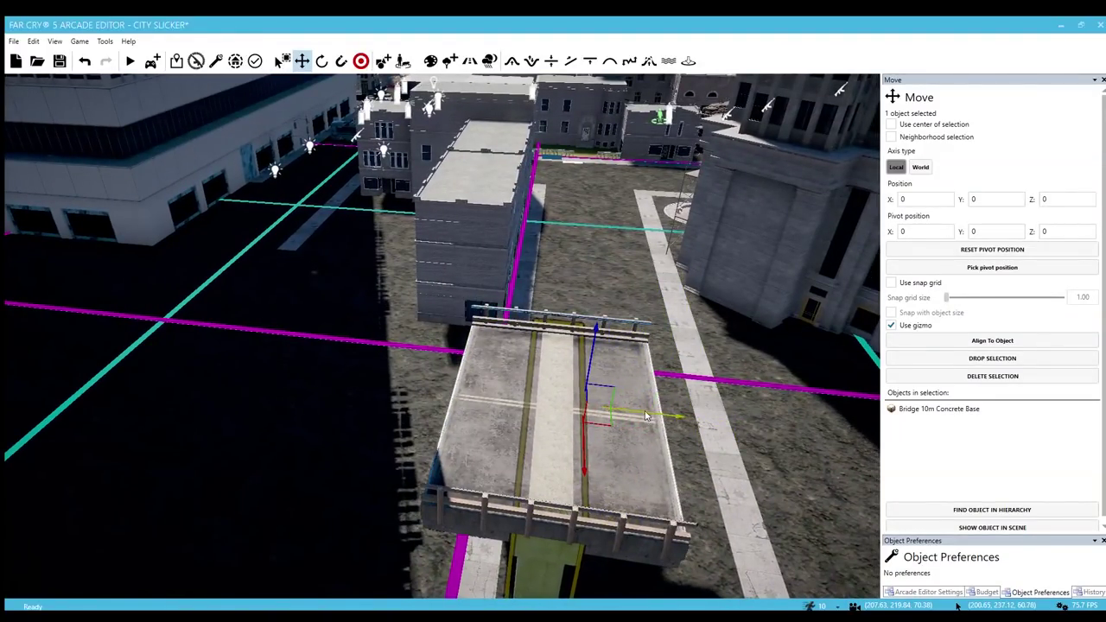
{"action": "left_click_drag", "start_coordinate": [587, 348], "coordinate": [588, 340]}
- Select the bridge deck together with its concrete base and move the pair to the outer side of one sidewalk
{"action": "mouse_move", "coordinate": [587, 340]}
{"action": "right_mouse_down"}
{"action": "mouse_move", "coordinate": [596, 363]}
{"action": "mouse_move", "coordinate": [674, 432]}
{"action": "mouse_move", "coordinate": [568, 336]}
{"action": "right_mouse_up"}
{"action": "key", "text": "a"}
{"action": "key", "text": "s"}
{"action": "left_click", "coordinate": [479, 239], "text": "ctrl"}
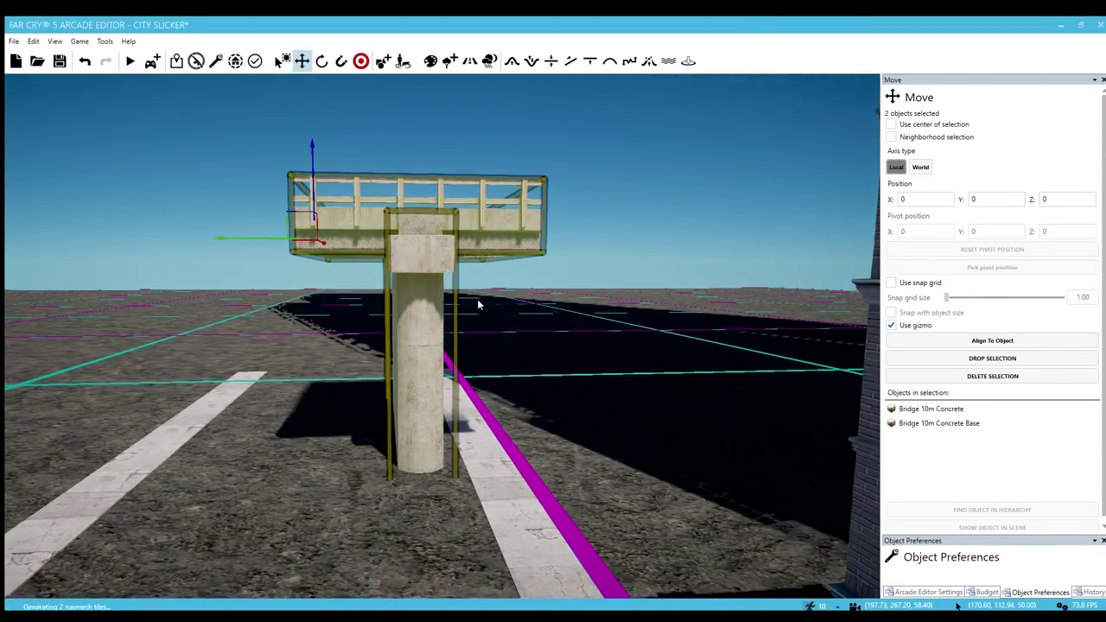
{"action": "right_click_drag", "start_coordinate": [478, 304], "coordinate": [458, 346]}
{"action": "key", "text": "s"}
{"action": "left_click_drag", "start_coordinate": [285, 325], "coordinate": [381, 325]}
{"action": "right_click_drag", "start_coordinate": [380, 324], "coordinate": [350, 325]}
{"action": "key", "text": "w"}
{"action": "key", "text": "s"}
{"action": "left_click_drag", "start_coordinate": [556, 432], "coordinate": [402, 444]}
- Raise the selected bridge deck and concrete base together higher above the street
{"action": "right_click_drag", "start_coordinate": [402, 444], "coordinate": [424, 426]}
{"action": "key", "text": "w"}
{"action": "key", "text": "w"}
{"action": "key", "text": "a"}
{"action": "key", "text": "s"}
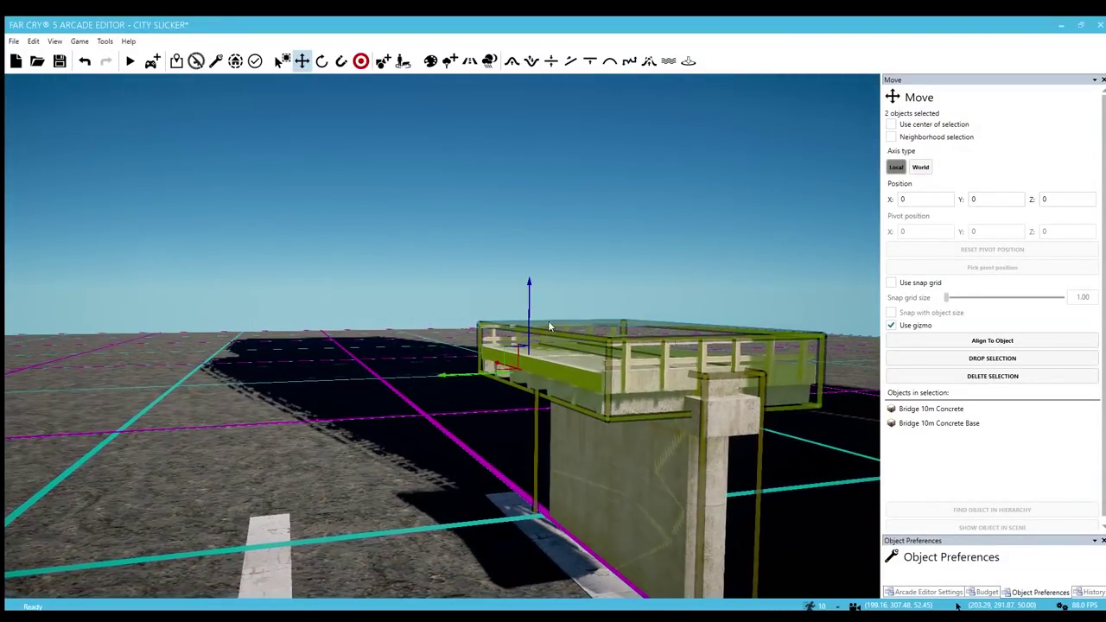
{"action": "left_click_drag", "start_coordinate": [528, 316], "coordinate": [529, 256]}
- Duplicate the deck section over the street and snap the copy flush against the original deck
{"action": "key", "text": "s"}
{"action": "right_click_drag", "start_coordinate": [558, 320], "coordinate": [561, 382]}
{"action": "left_click", "coordinate": [621, 234]}
{"action": "key", "text": "w"}
{"action": "right_click_drag", "start_coordinate": [621, 234], "coordinate": [593, 259]}
{"action": "key", "text": "s"}
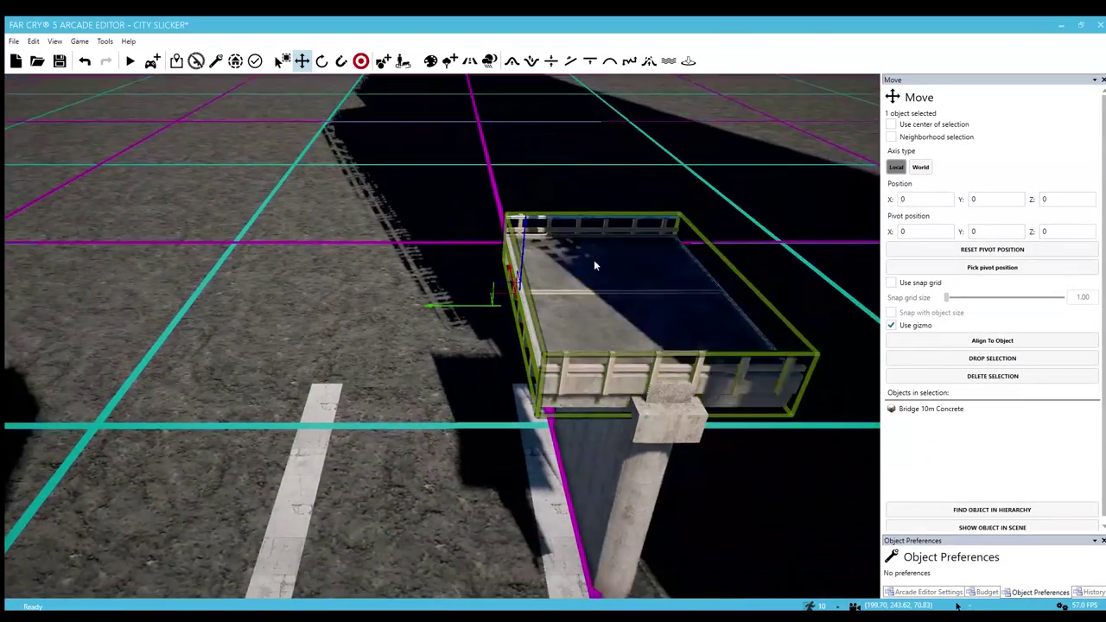
{"action": "left_click_drag", "start_coordinate": [481, 299], "coordinate": [258, 294], "text": "shift"}
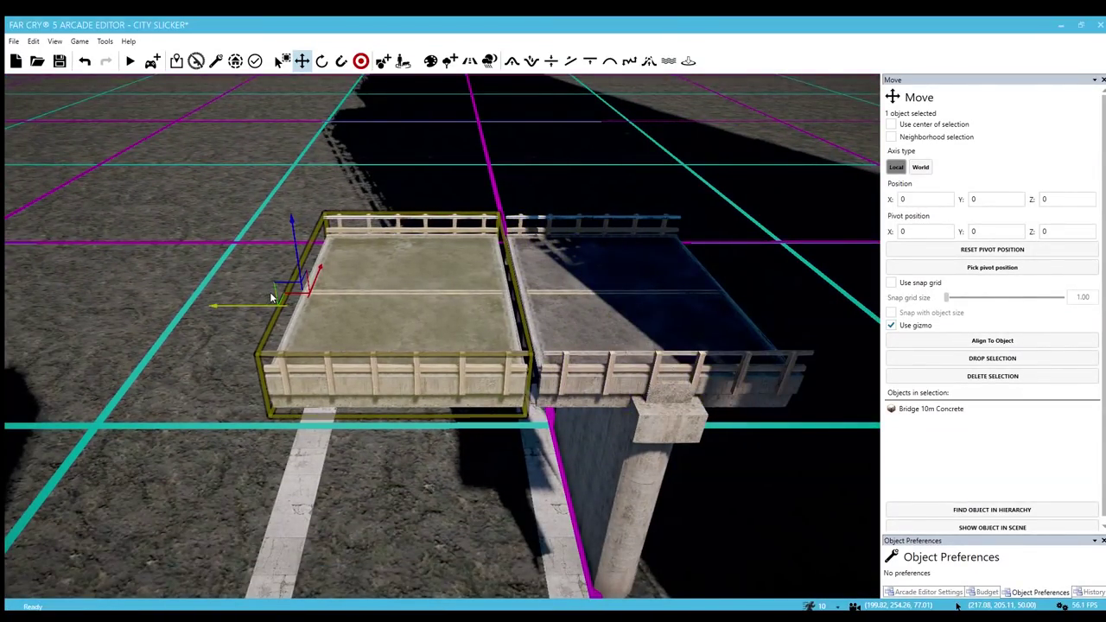
{"action": "key", "text": "4"}
{"action": "left_click_drag", "start_coordinate": [507, 295], "coordinate": [527, 297]}
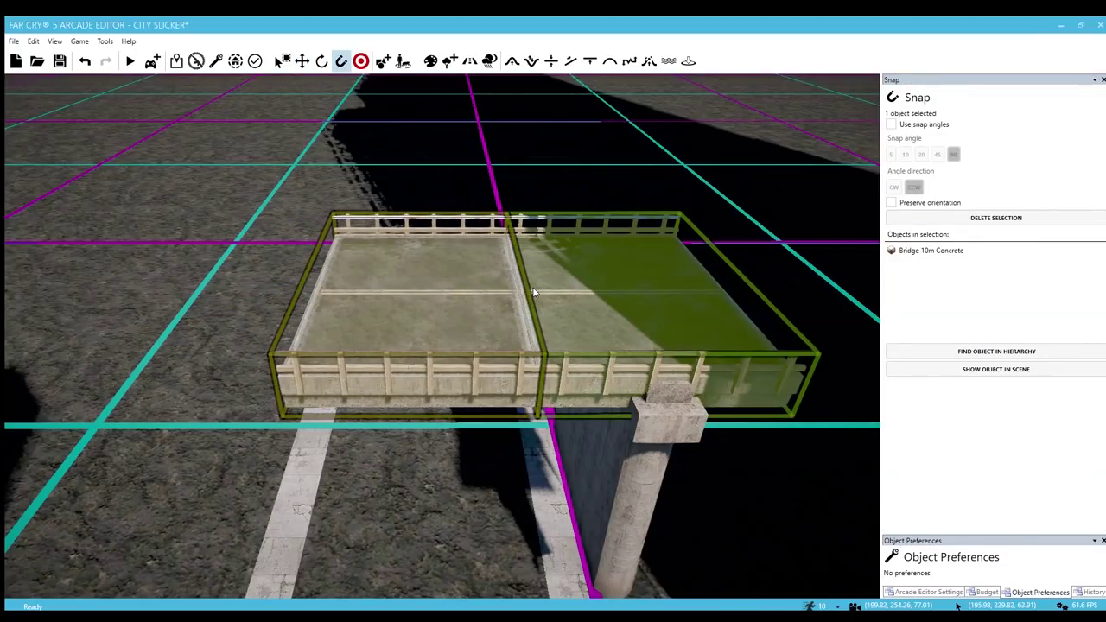
{"action": "key", "text": "2"}
- Duplicate the supported deck section and its base to the opposite sidewalk, closing the span over the street
{"action": "left_click", "coordinate": [612, 308]}
{"action": "right_click_drag", "start_coordinate": [612, 308], "coordinate": [620, 380]}
{"action": "left_click", "coordinate": [626, 385], "text": "ctrl"}
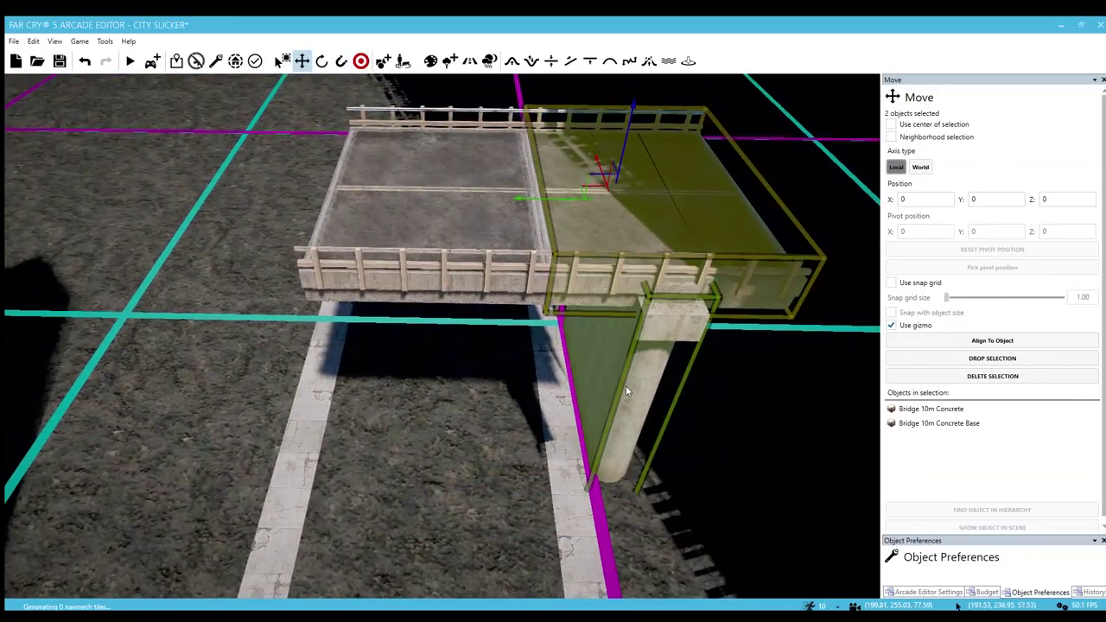
{"action": "key", "text": "s"}
{"action": "left_click_drag", "start_coordinate": [557, 209], "coordinate": [190, 217], "text": "shift"}
{"action": "left_click", "coordinate": [446, 391]}
- Duplicate the middle deck section beyond the newly supported end and snap the copy onto the bridge
{"action": "key", "text": "w"}
{"action": "mouse_move", "coordinate": [446, 392]}
{"action": "right_mouse_down"}
{"action": "mouse_move", "coordinate": [445, 324]}
{"action": "mouse_move", "coordinate": [446, 394]}
{"action": "mouse_move", "coordinate": [415, 389]}
{"action": "mouse_move", "coordinate": [450, 390]}
{"action": "mouse_move", "coordinate": [446, 484]}
{"action": "mouse_move", "coordinate": [446, 393]}
{"action": "mouse_move", "coordinate": [455, 394]}
{"action": "right_mouse_up"}
{"action": "key", "text": "s"}
{"action": "key", "text": "s"}
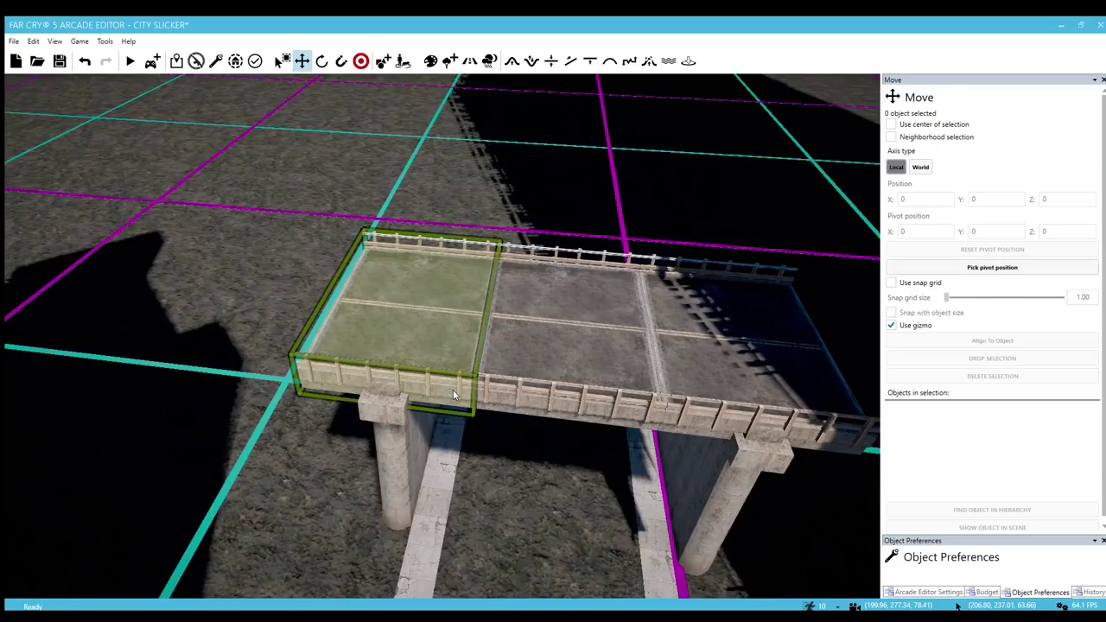
{"action": "right_click_drag", "start_coordinate": [528, 401], "coordinate": [542, 401]}
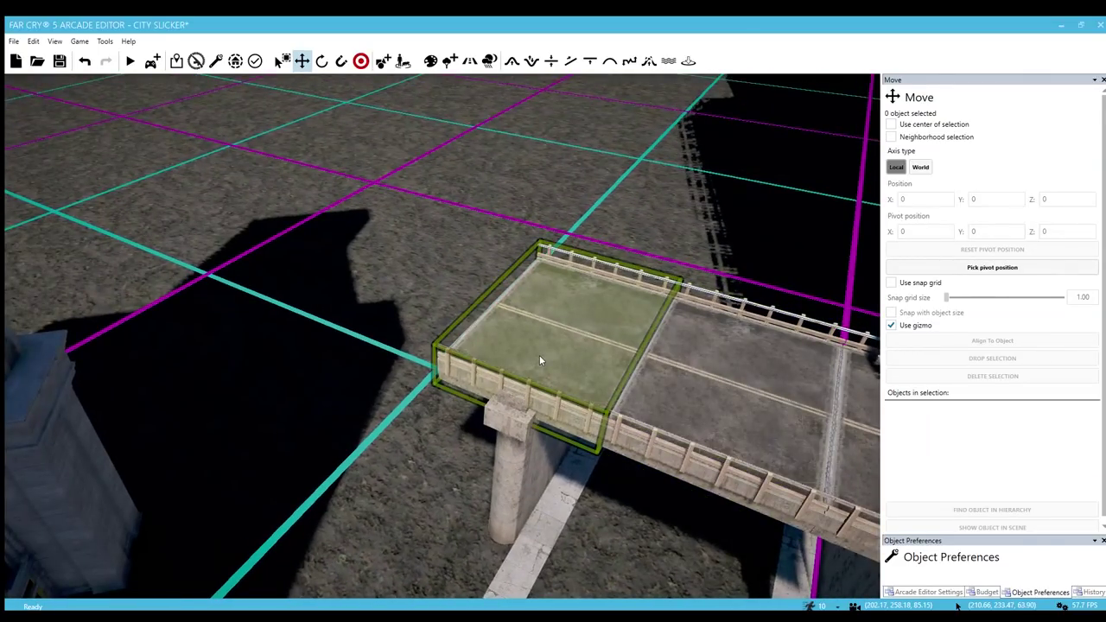
{"action": "left_click", "coordinate": [670, 372]}
{"action": "right_click_drag", "start_coordinate": [671, 371], "coordinate": [676, 371]}
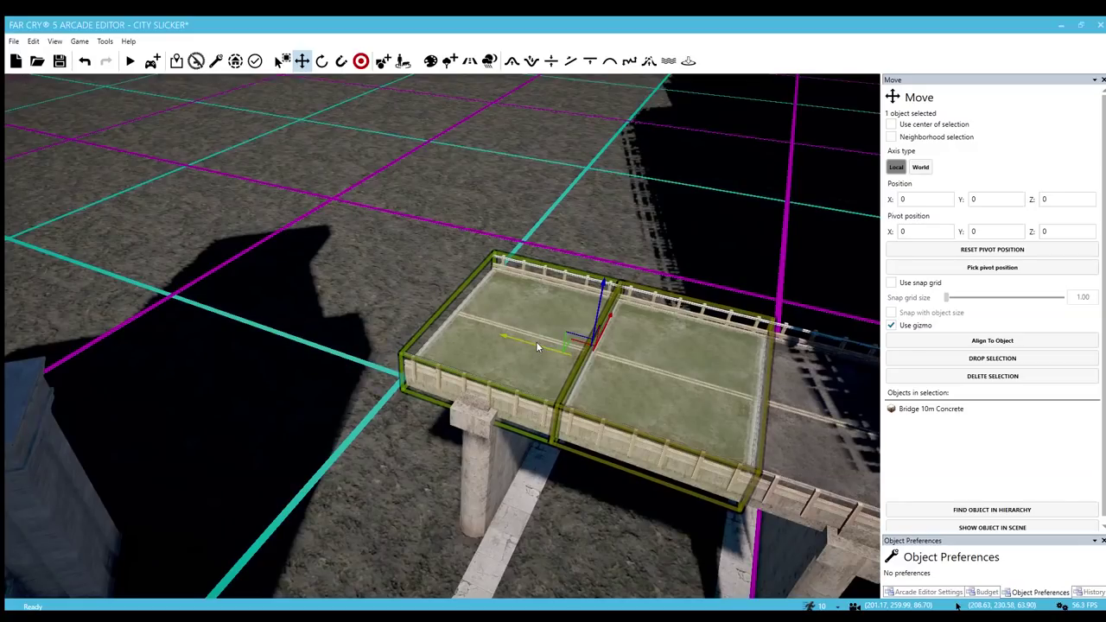
{"action": "left_click_drag", "start_coordinate": [536, 342], "coordinate": [301, 269]}
{"action": "right_click_drag", "start_coordinate": [301, 269], "coordinate": [303, 272]}
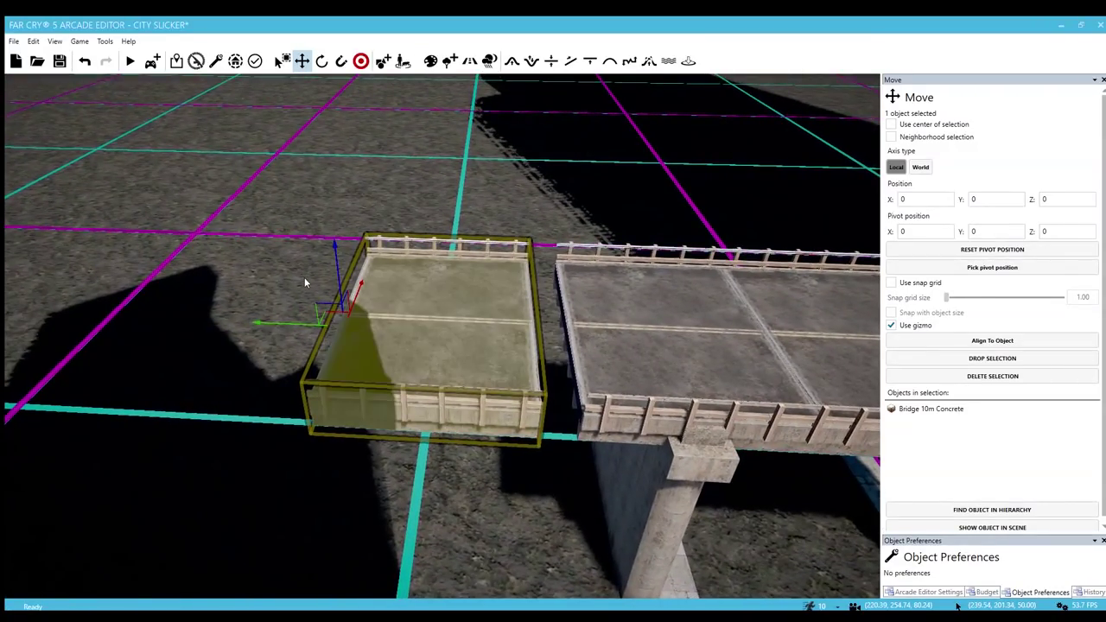
{"action": "key", "text": "4"}
{"action": "left_click", "coordinate": [572, 333]}
{"action": "key", "text": "2"}
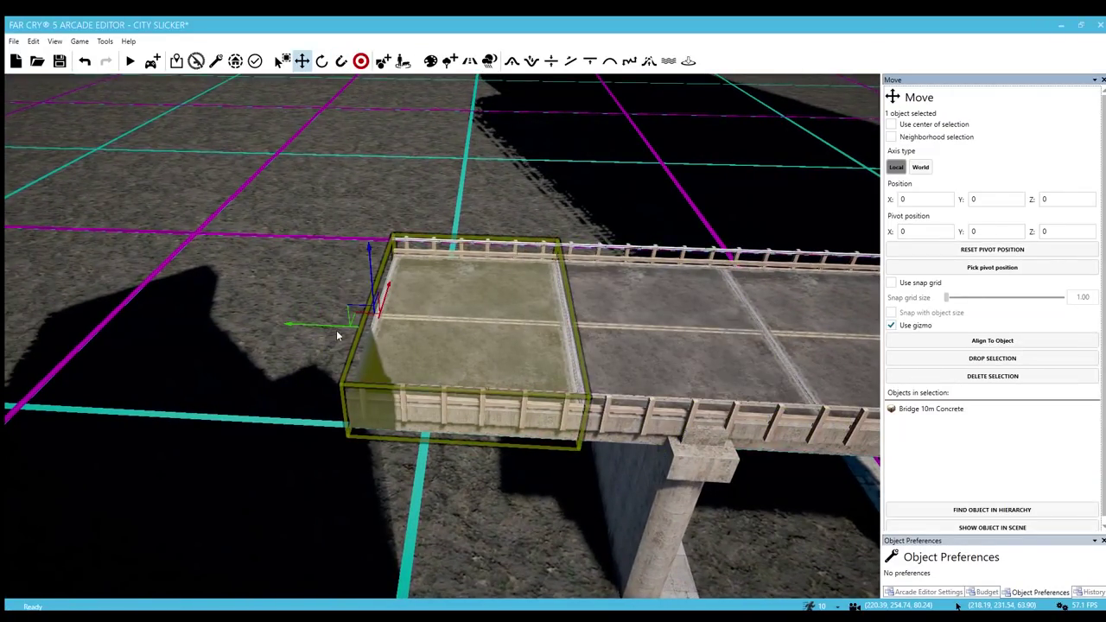
- Duplicate the outermost deck section once more and snap it to the end of the bridge
{"action": "left_click_drag", "start_coordinate": [335, 327], "coordinate": [127, 307]}
{"action": "key", "text": "a"}
{"action": "key", "text": "w"}
{"action": "key", "text": "4"}
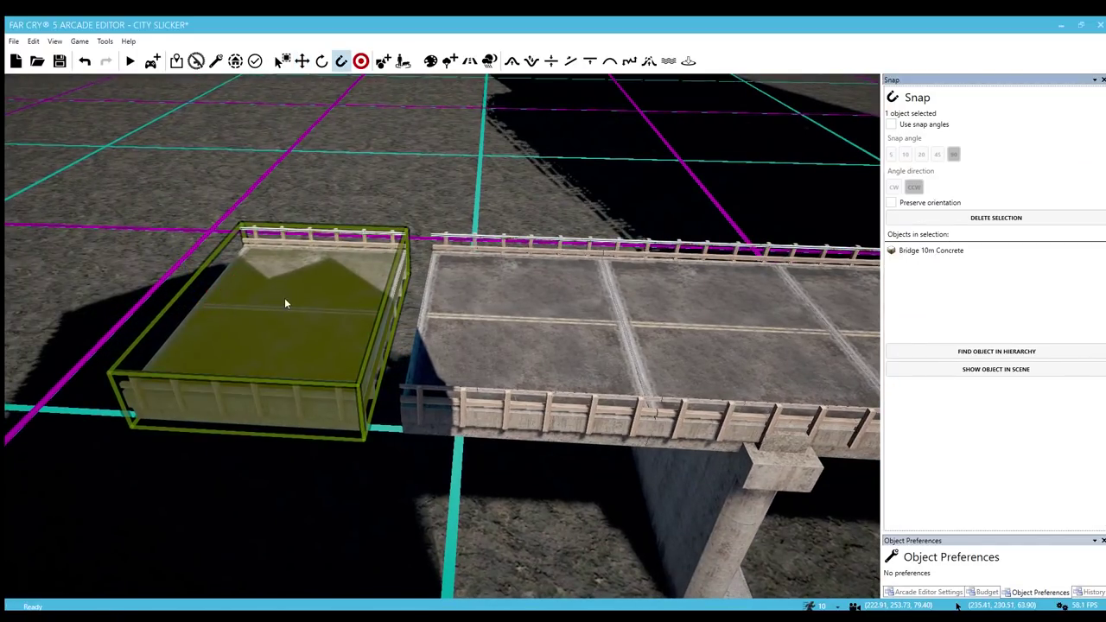
{"action": "left_click", "coordinate": [440, 317]}
{"action": "key", "text": "2"}
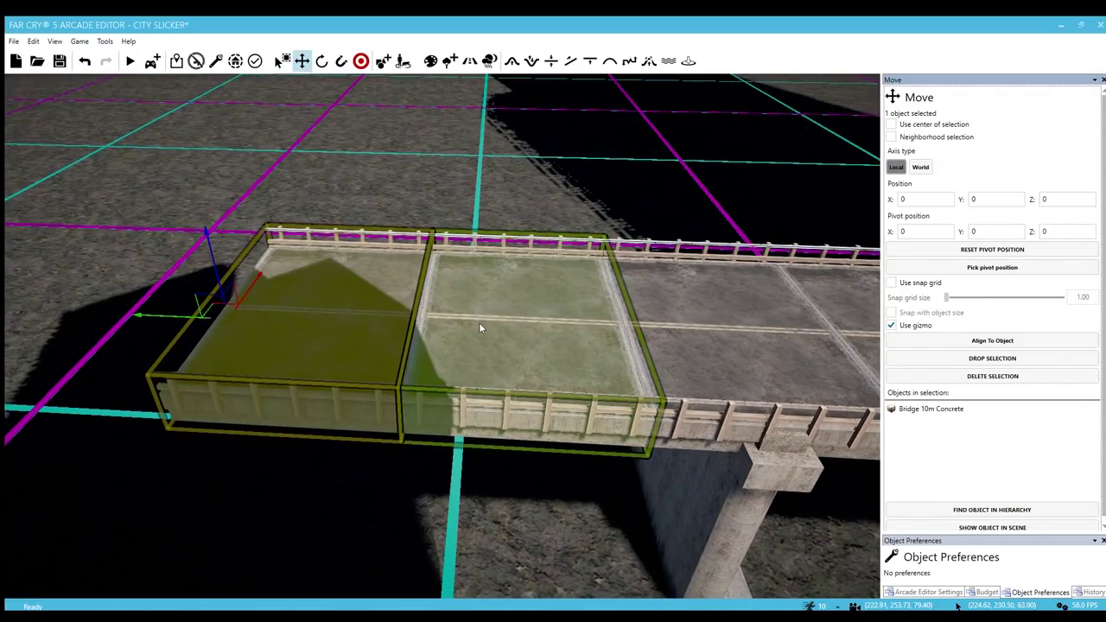
- Duplicate the two outermost deck sections together and snap the pair to the same end of the bridge
{"action": "left_click", "coordinate": [479, 322], "text": "ctrl"}
{"action": "left_click_drag", "start_coordinate": [335, 323], "coordinate": [104, 307], "text": "shift"}
{"action": "key", "text": "d"}
{"action": "right_click_drag", "start_coordinate": [104, 307], "coordinate": [34, 299]}
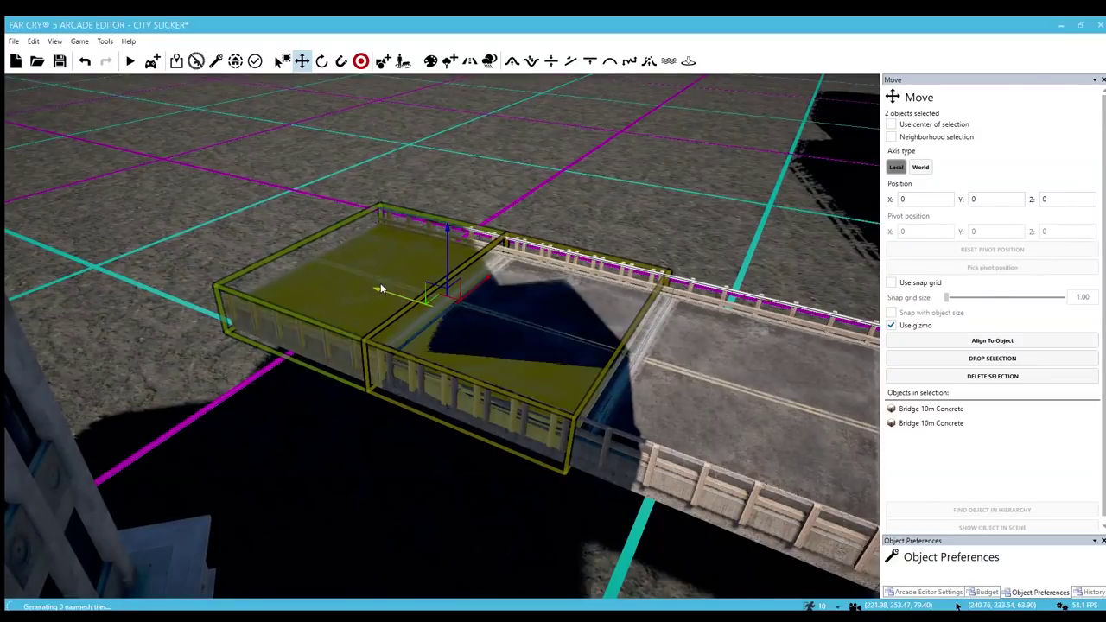
{"action": "left_click_drag", "start_coordinate": [380, 284], "coordinate": [236, 237]}
{"action": "key", "text": "r"}
{"action": "key", "text": "r"}
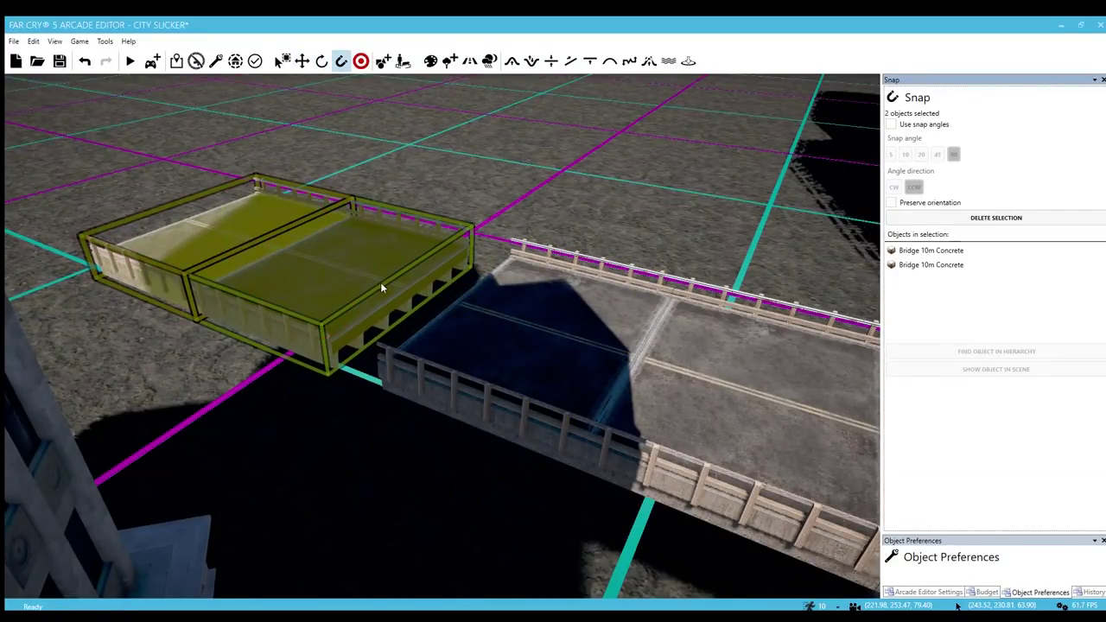
{"action": "left_click", "coordinate": [499, 342]}
{"action": "left_click", "coordinate": [567, 181]}
- Select the four outer deck sections and move a duplicate of them past the opposite end of the bridge
{"action": "right_click_drag", "start_coordinate": [492, 292], "coordinate": [385, 282]}
{"action": "key", "text": "s"}
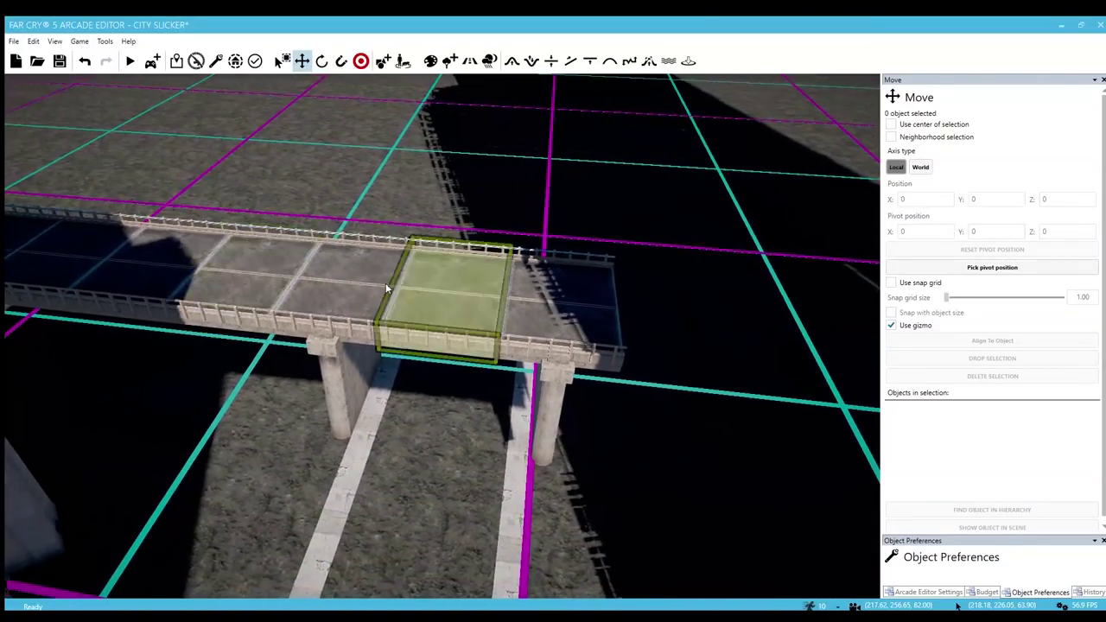
{"action": "left_click", "coordinate": [202, 271]}
{"action": "right_click_drag", "start_coordinate": [169, 267], "coordinate": [174, 257]}
{"action": "left_click", "coordinate": [178, 256], "text": "ctrl"}
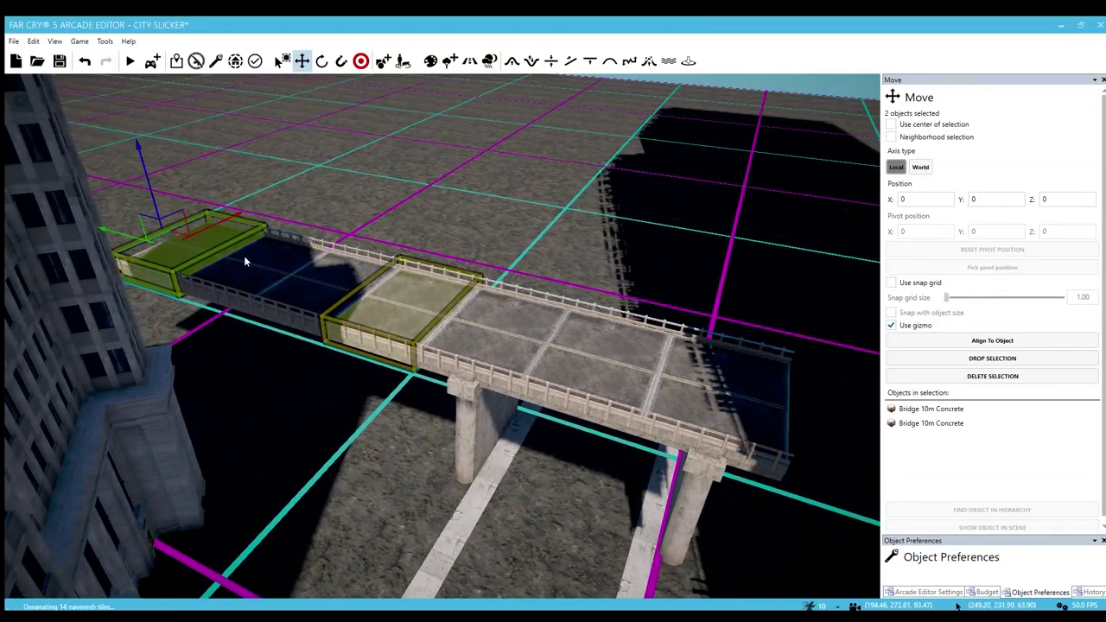
{"action": "left_click", "coordinate": [288, 271], "text": "ctrl"}
{"action": "left_click", "coordinate": [247, 251], "text": "ctrl"}
{"action": "left_click_drag", "start_coordinate": [183, 258], "coordinate": [525, 323], "text": "shift"}
{"action": "right_click_drag", "start_coordinate": [525, 323], "coordinate": [324, 334]}
{"action": "left_click_drag", "start_coordinate": [214, 335], "coordinate": [557, 312]}
- Snap the four duplicated deck sections to the open end of the bridge and clear the selection
{"action": "key", "text": "4"}
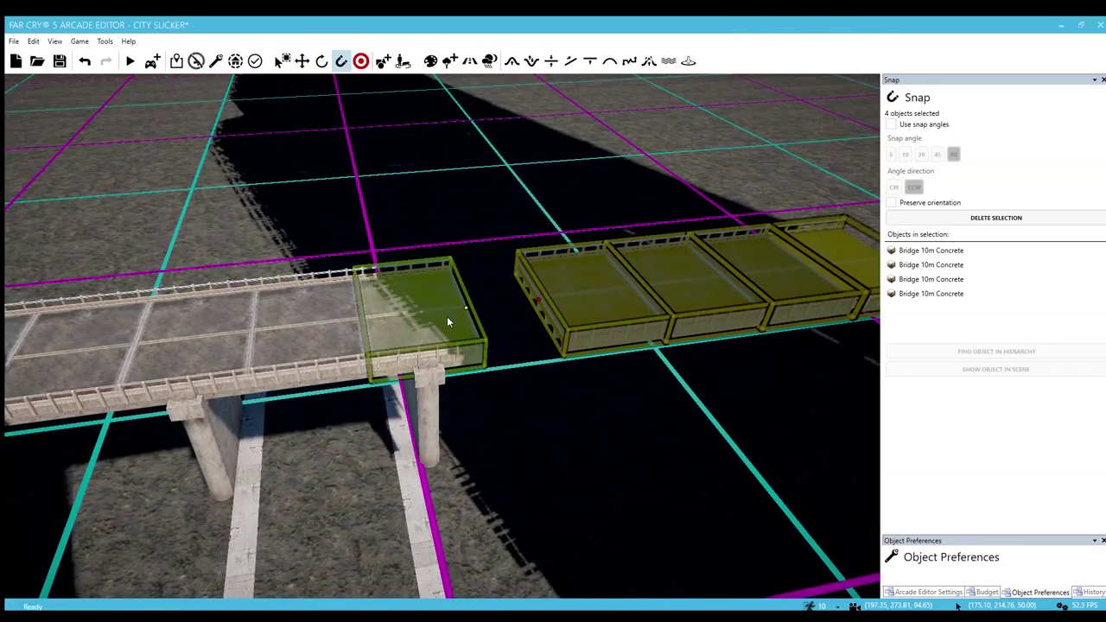
{"action": "left_click", "coordinate": [446, 317]}
{"action": "key", "text": "2"}
{"action": "left_click", "coordinate": [482, 215]}
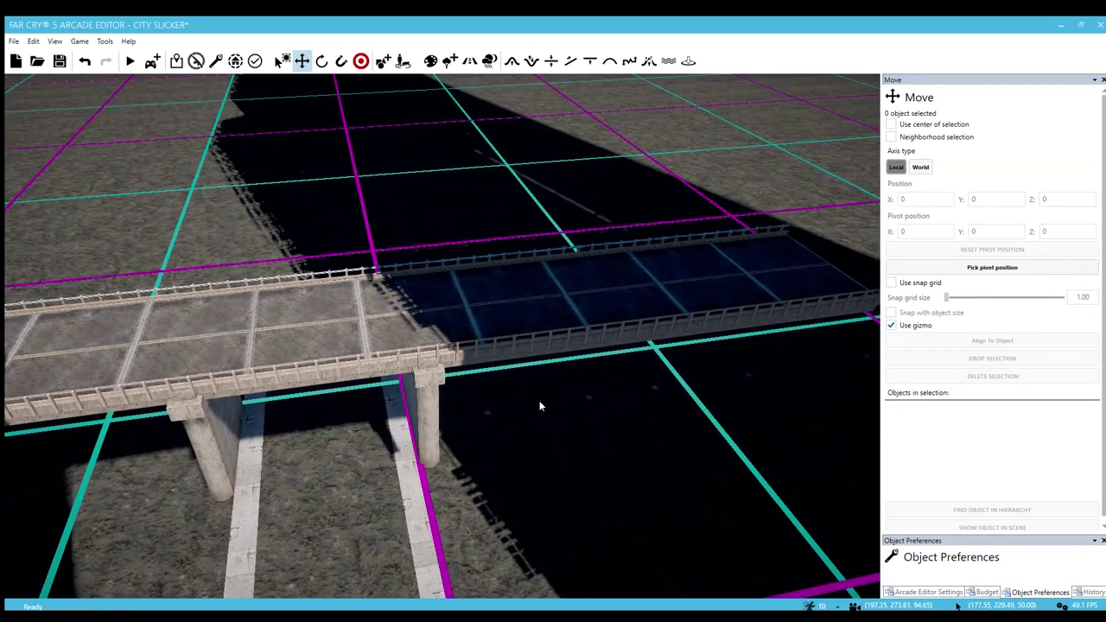
- Examine the extended bridge from its deck, from the street and from the passage between its supports
{"action": "key", "text": "w"}
{"action": "right_click_drag", "start_coordinate": [549, 425], "coordinate": [569, 441]}
{"action": "key", "text": "w"}
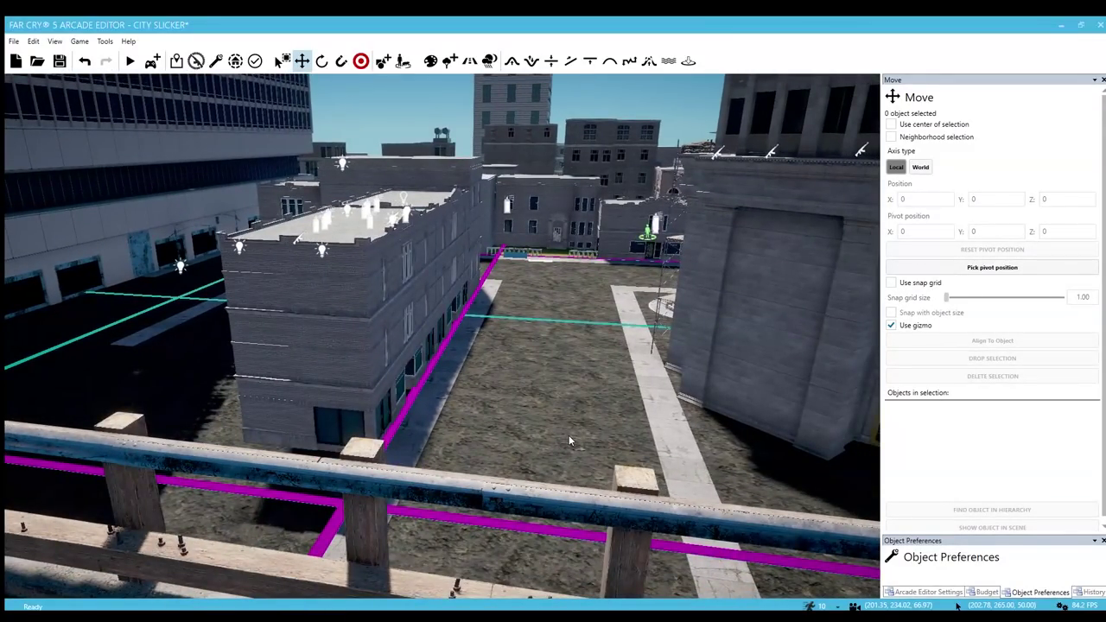
{"action": "key", "text": "w"}
{"action": "key", "text": "w"}
{"action": "right_click_drag", "start_coordinate": [442, 336], "coordinate": [442, 337]}
{"action": "key", "text": "w"}
{"action": "right_click_drag", "start_coordinate": [553, 375], "coordinate": [553, 375]}
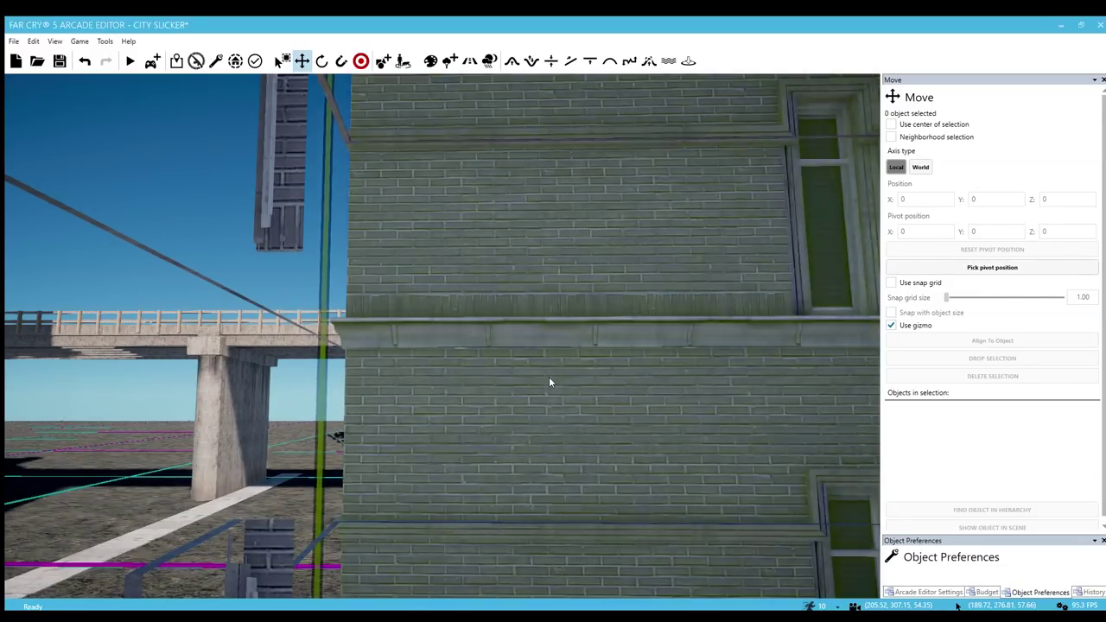
{"action": "key", "text": "a"}
{"action": "right_click_drag", "start_coordinate": [550, 380], "coordinate": [517, 441]}
{"action": "key", "text": "w"}
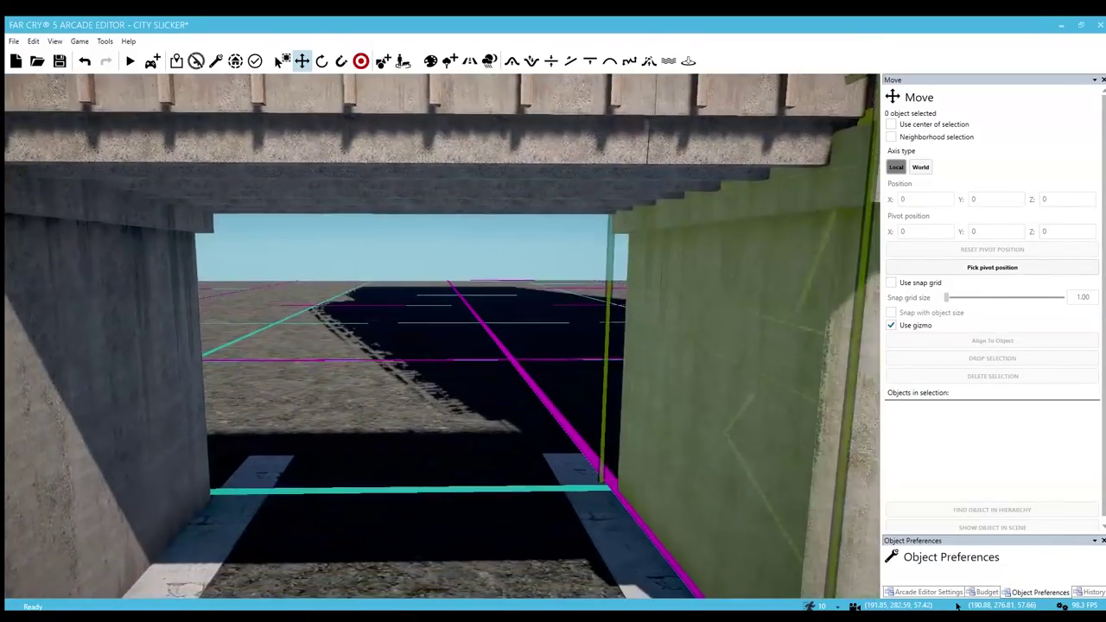
{"action": "key", "text": "s"}
{"action": "mouse_move", "coordinate": [549, 379]}
{"action": "right_mouse_down"}
{"action": "mouse_move", "coordinate": [734, 406]}
{"action": "mouse_move", "coordinate": [540, 383]}
{"action": "right_mouse_up"}
{"action": "key", "text": "s"}
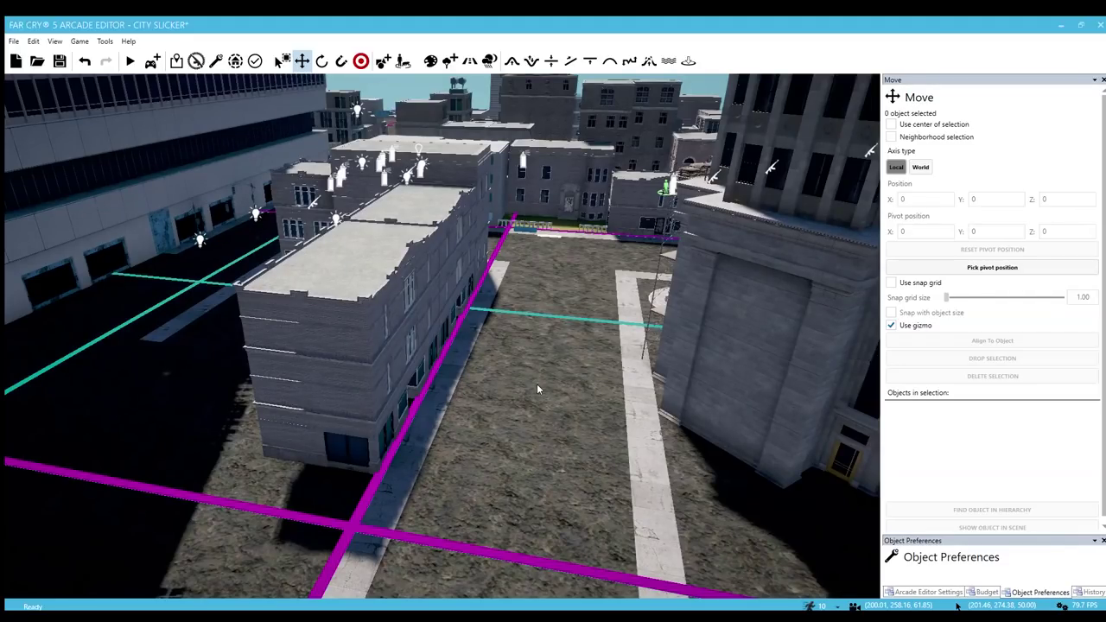
- Look over the street and the buildings around the intersection beyond the bridge
{"action": "key", "text": "w"}
{"action": "key", "text": "d"}
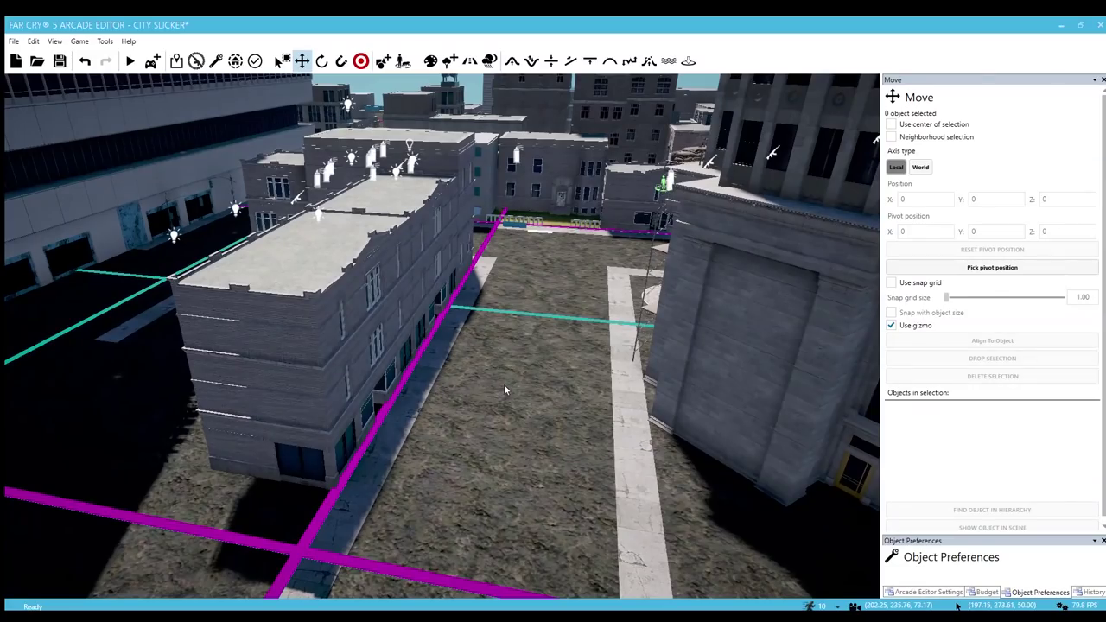
{"action": "key", "text": "w"}
{"action": "right_click_drag", "start_coordinate": [505, 390], "coordinate": [518, 367]}
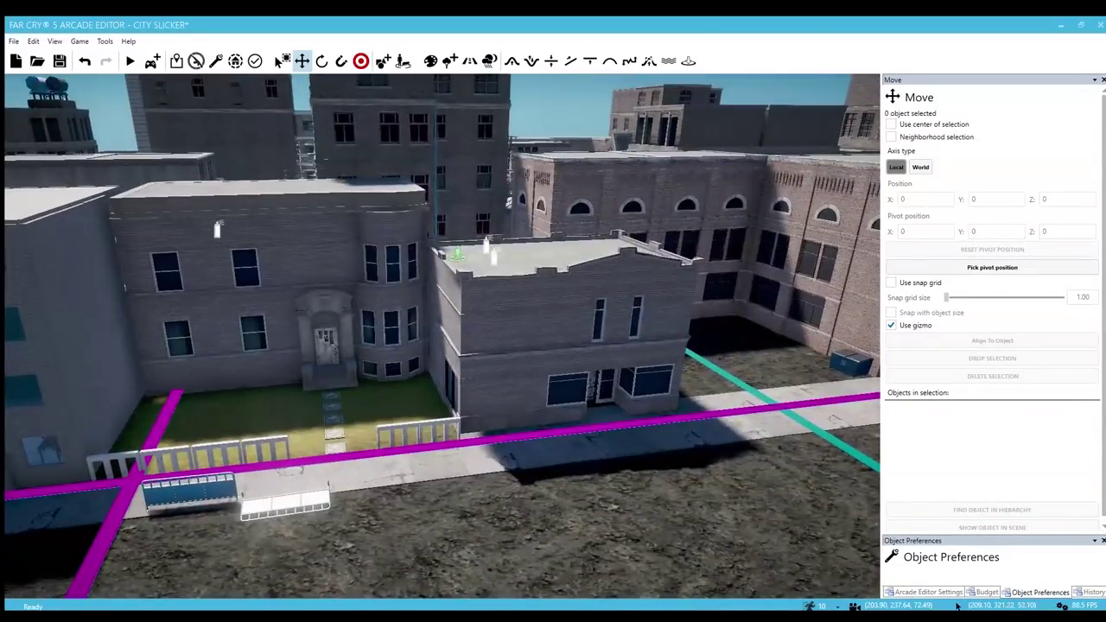
{"action": "key", "text": "w"}
{"action": "right_click_drag", "start_coordinate": [691, 380], "coordinate": [541, 393]}
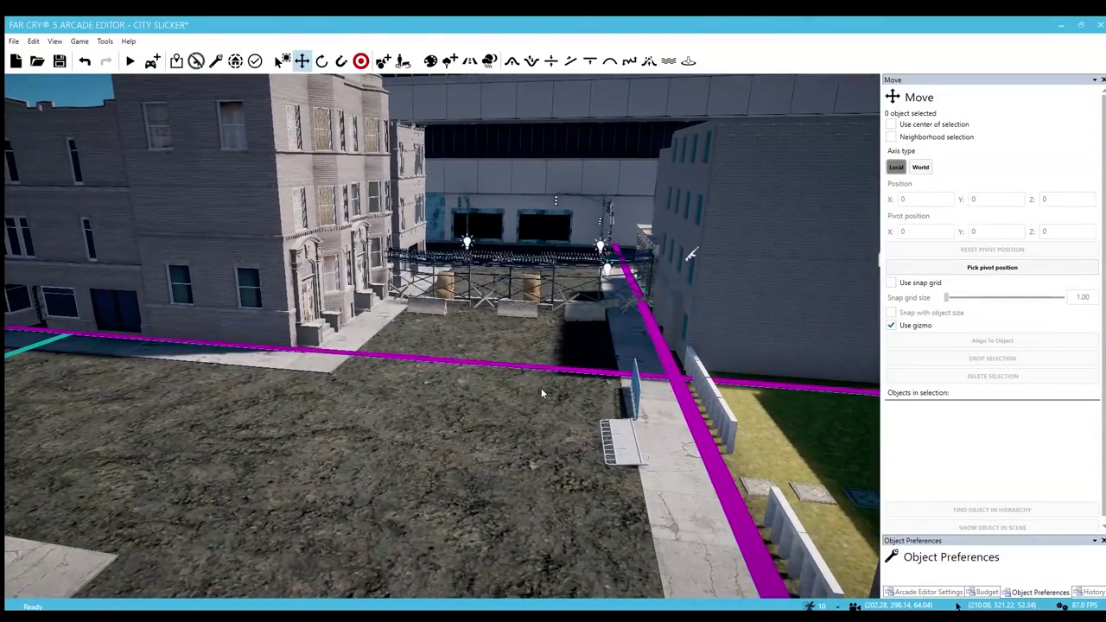